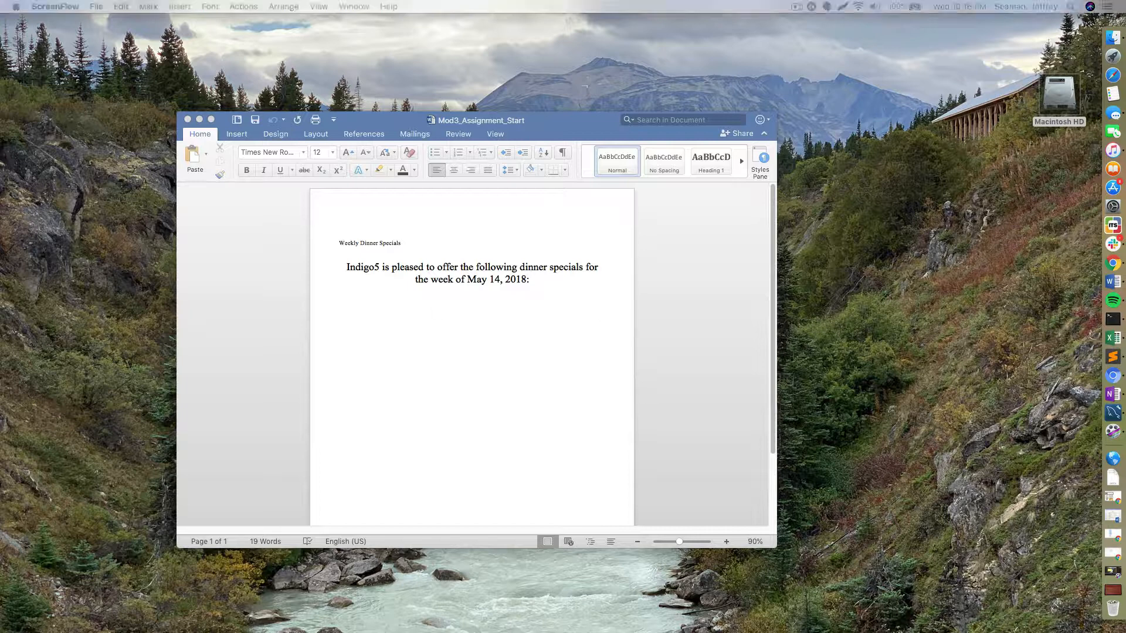
- Bring Chrome's GitHub Mod3_Assignment folder page forward, select its address, and start a new tab
key("super+Tab")
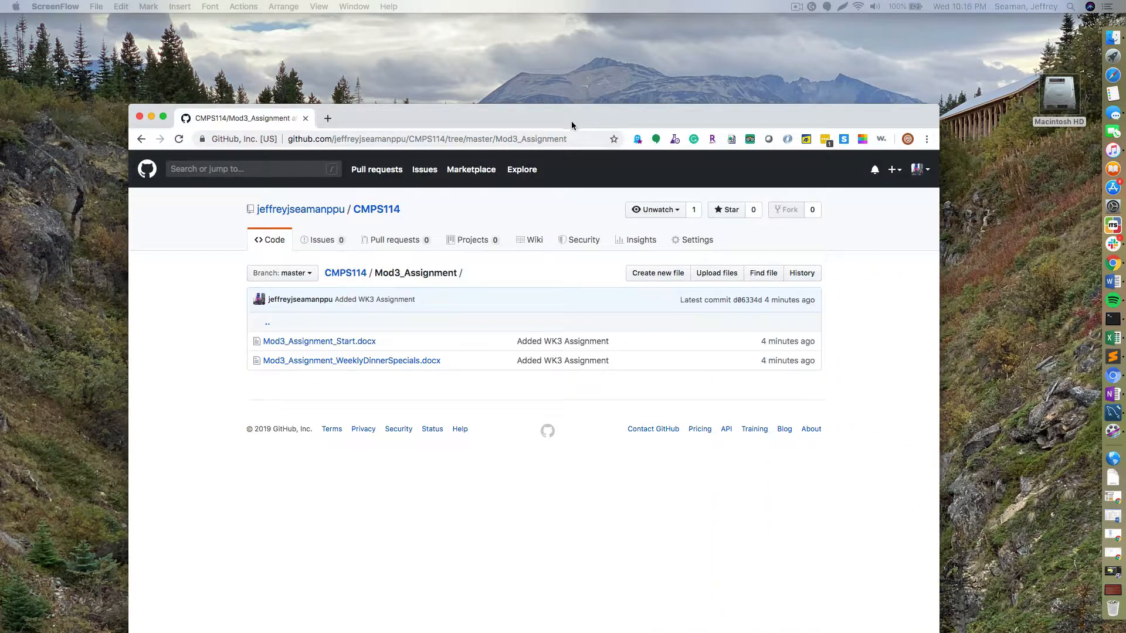
left_click(560, 137)
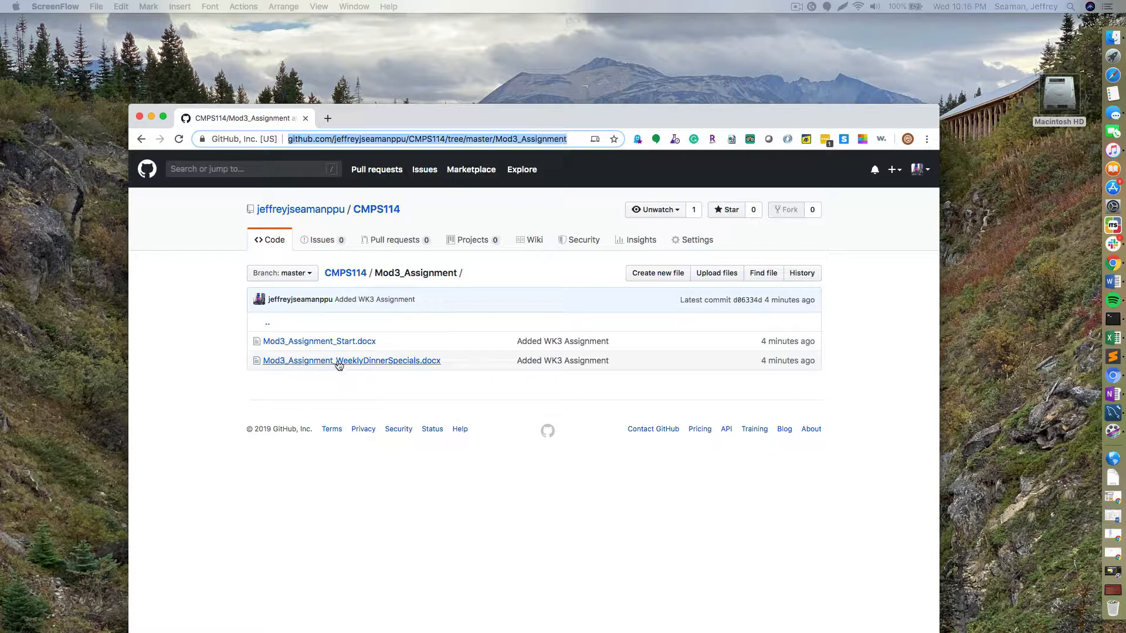
left_click(328, 117)
- Go to pointpark.schoology.com and open the Problem Solving course materials
type("pointpark.schoology.com/home")
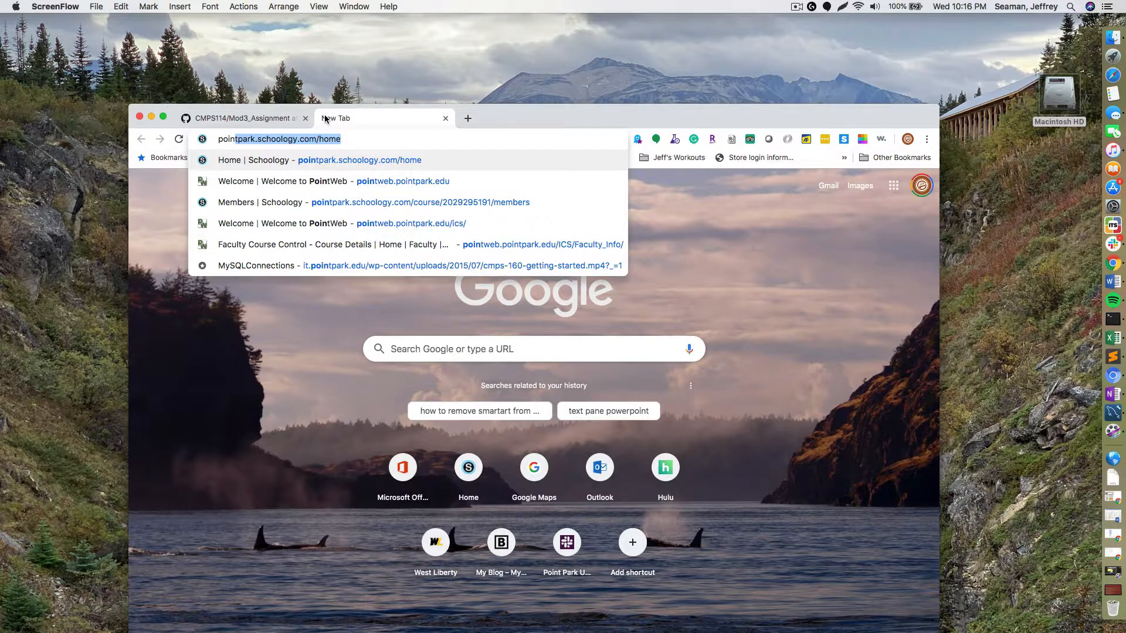
key("Return")
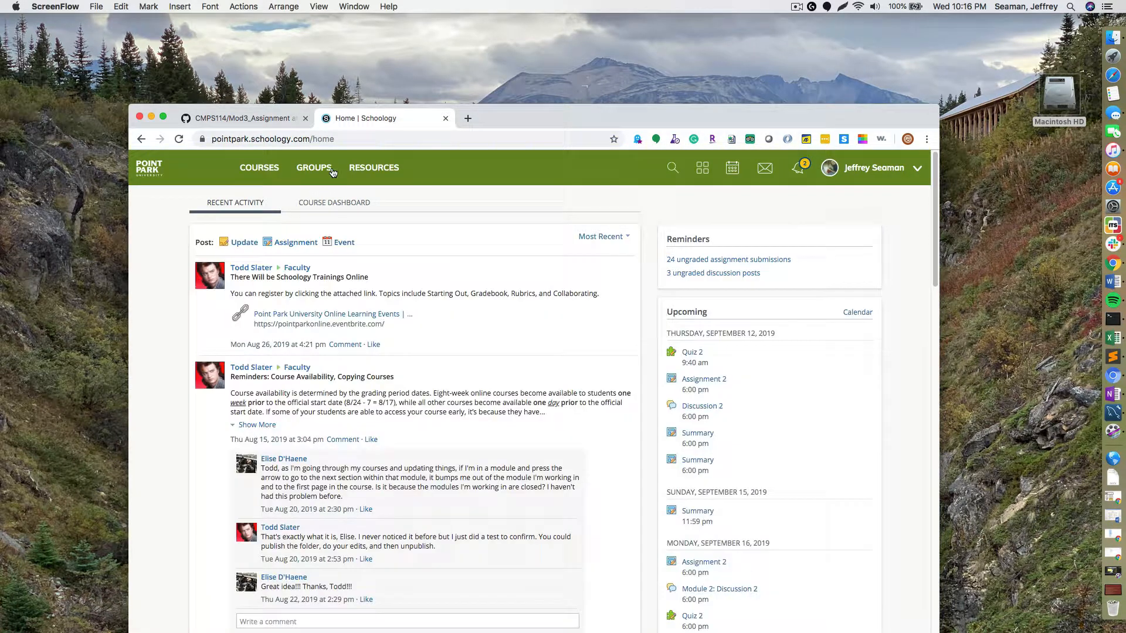
left_click(259, 168)
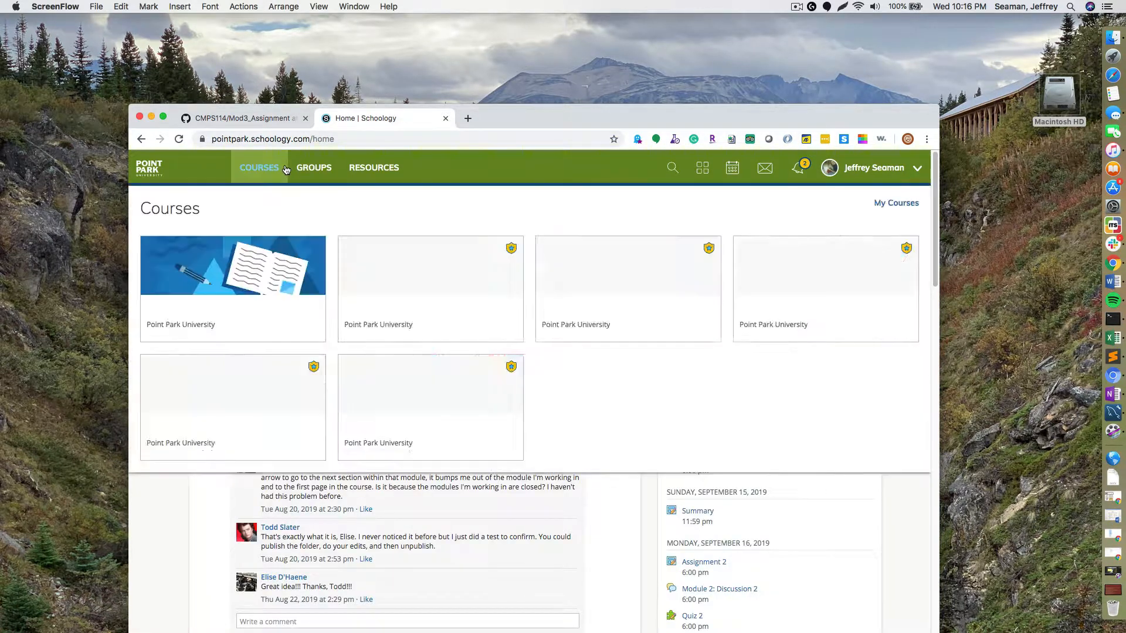
left_click(259, 380)
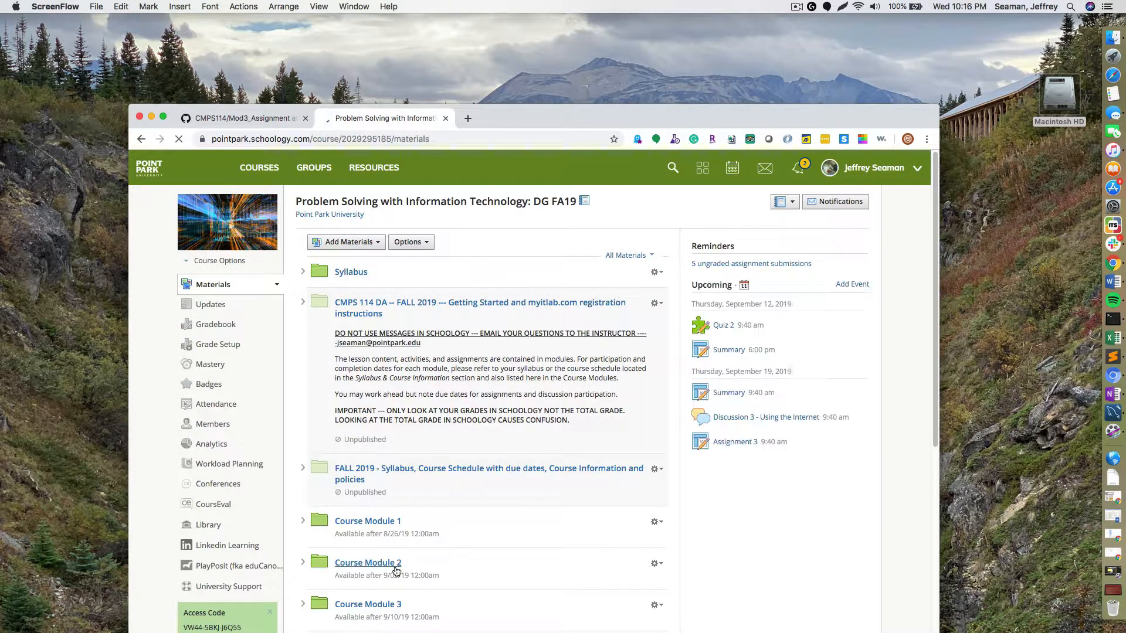
- Open Assignment 3 under Course Module 3, then return to the GitHub repository tab
left_click(397, 569)
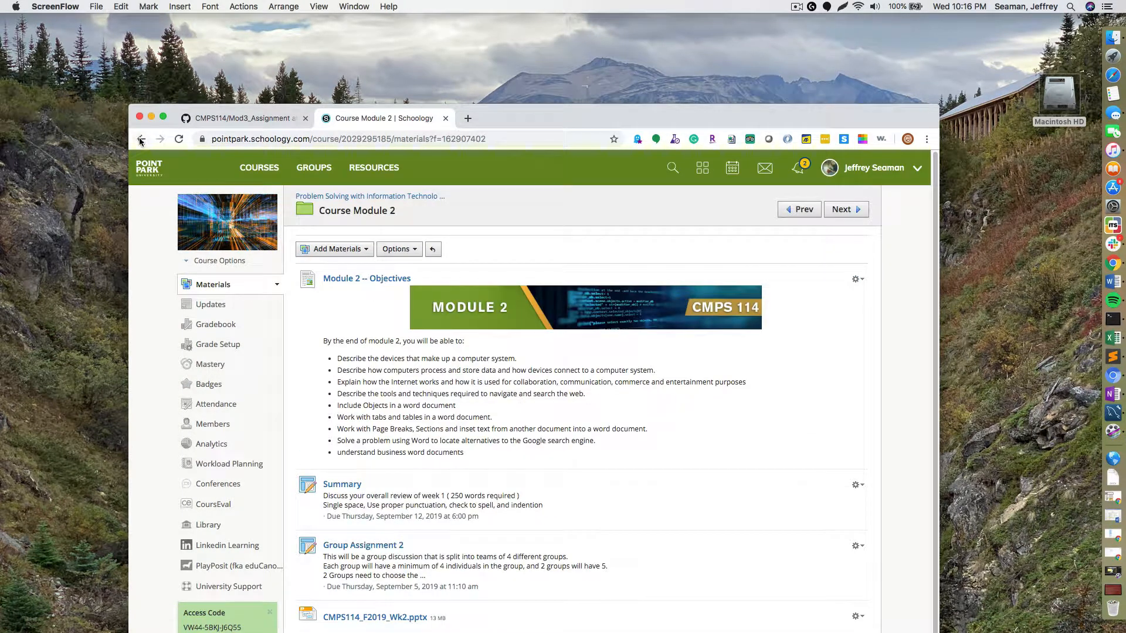
key("super+bracketleft")
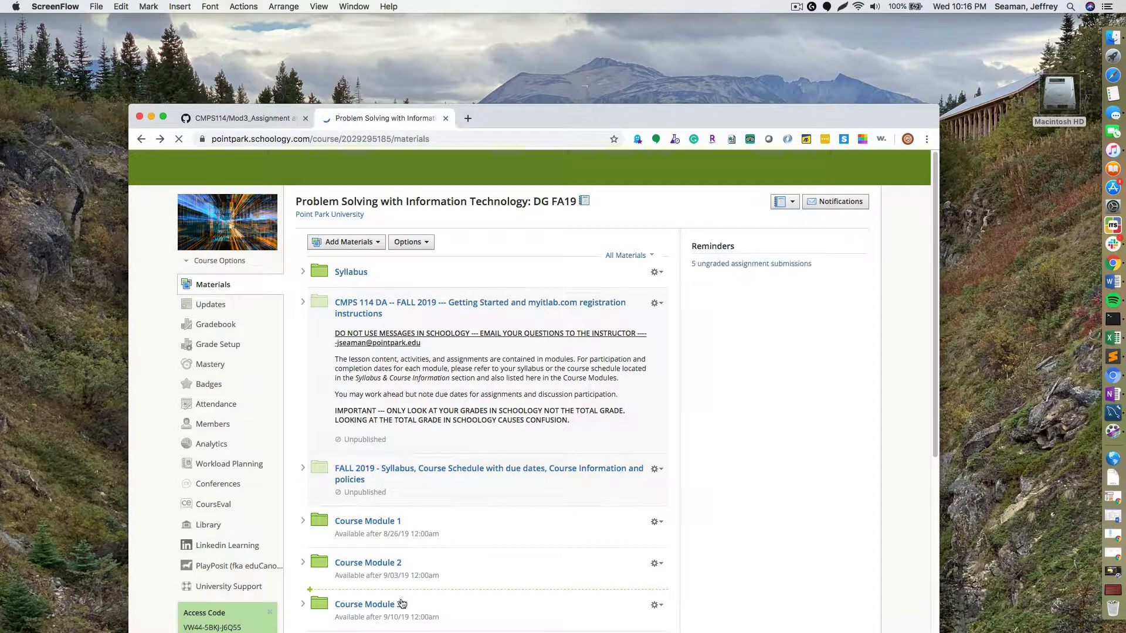
left_click(382, 606)
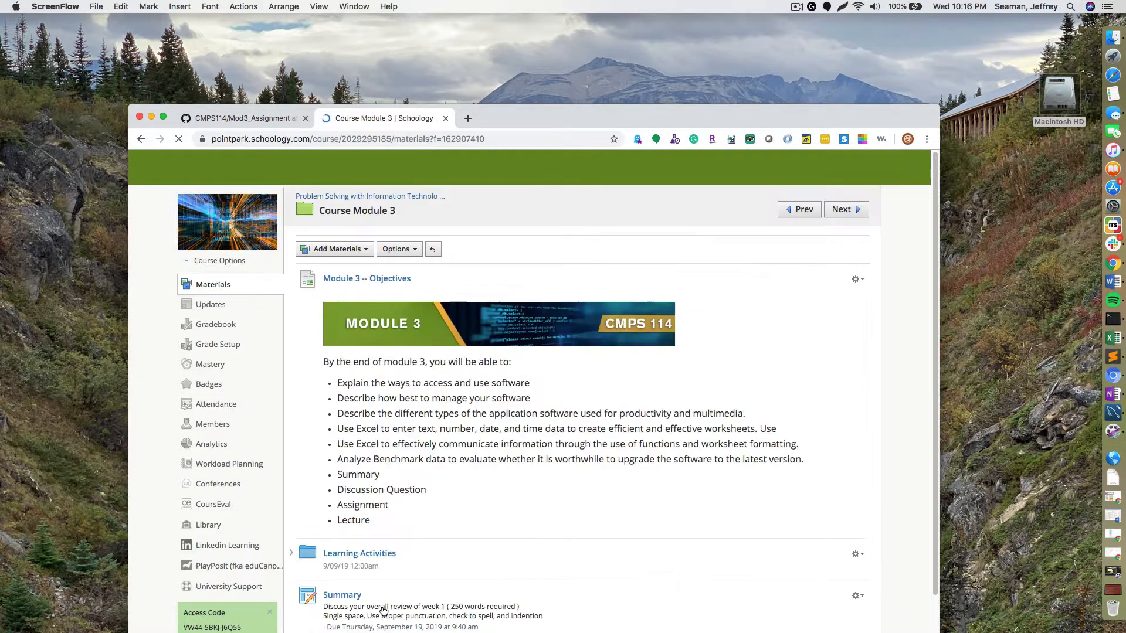
scroll(446, 498, "down", 3)
scroll(446, 498, "down", 1)
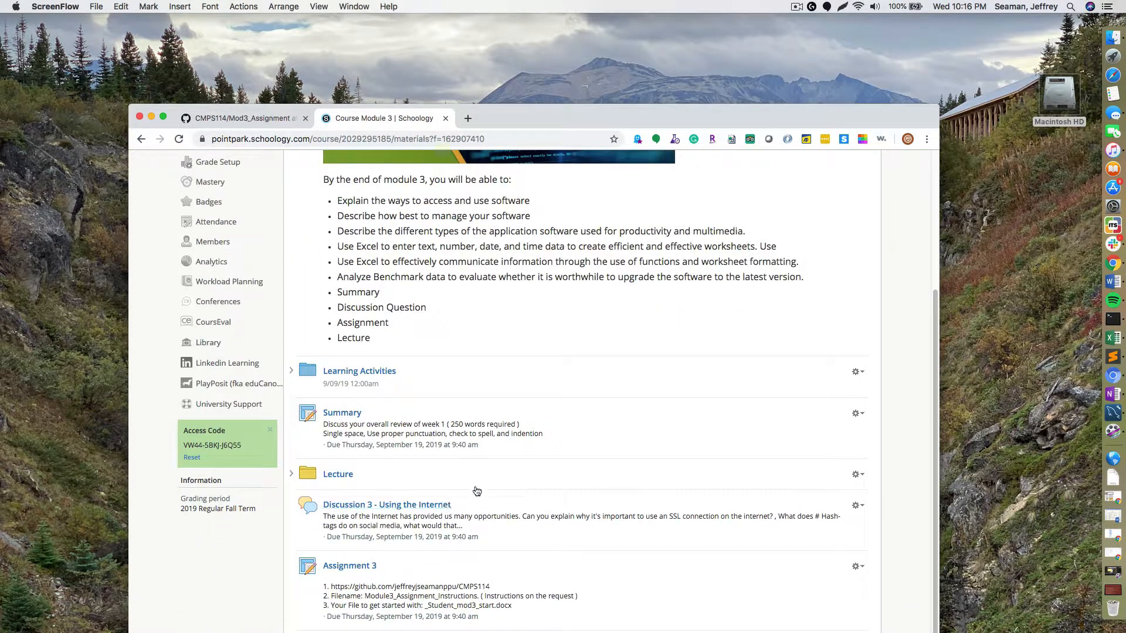
left_click(343, 565)
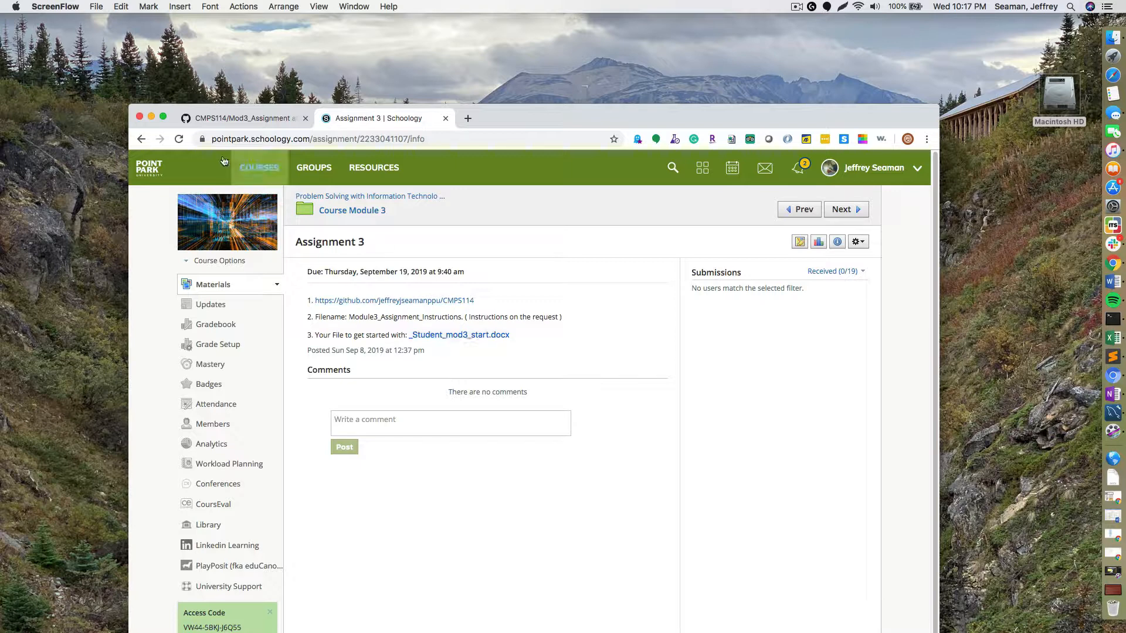
left_click(228, 122)
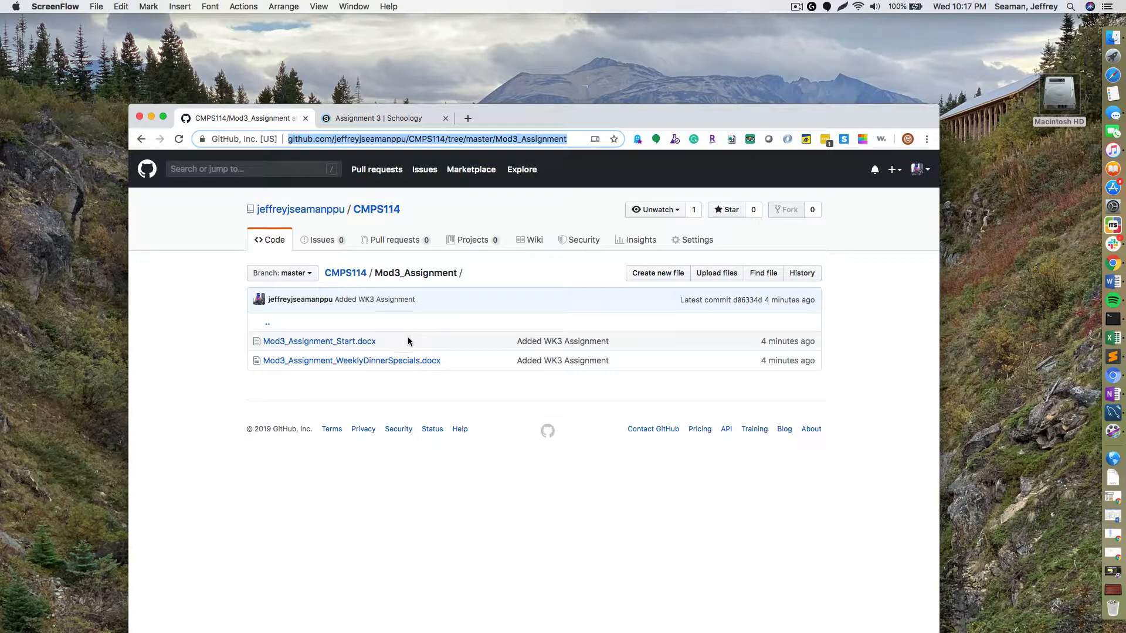
- Glance at the Schoology assignment, return to GitHub, and place the browser over the Word document
left_click(371, 119)
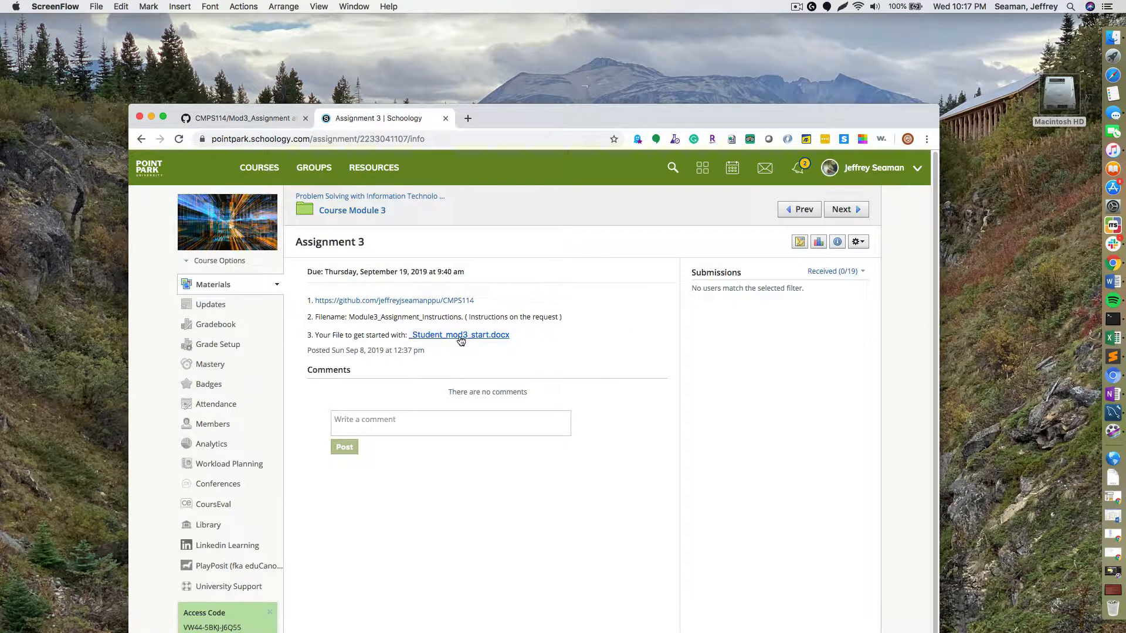
left_click(241, 120)
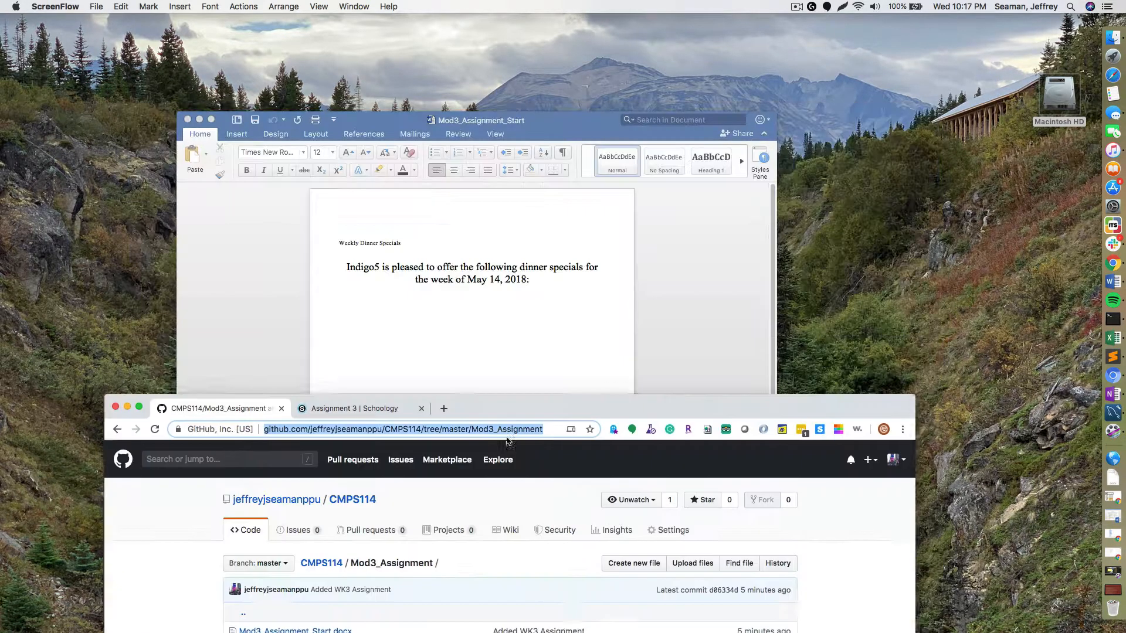
left_click(509, 311)
left_click_drag(899, 444, 895, 161)
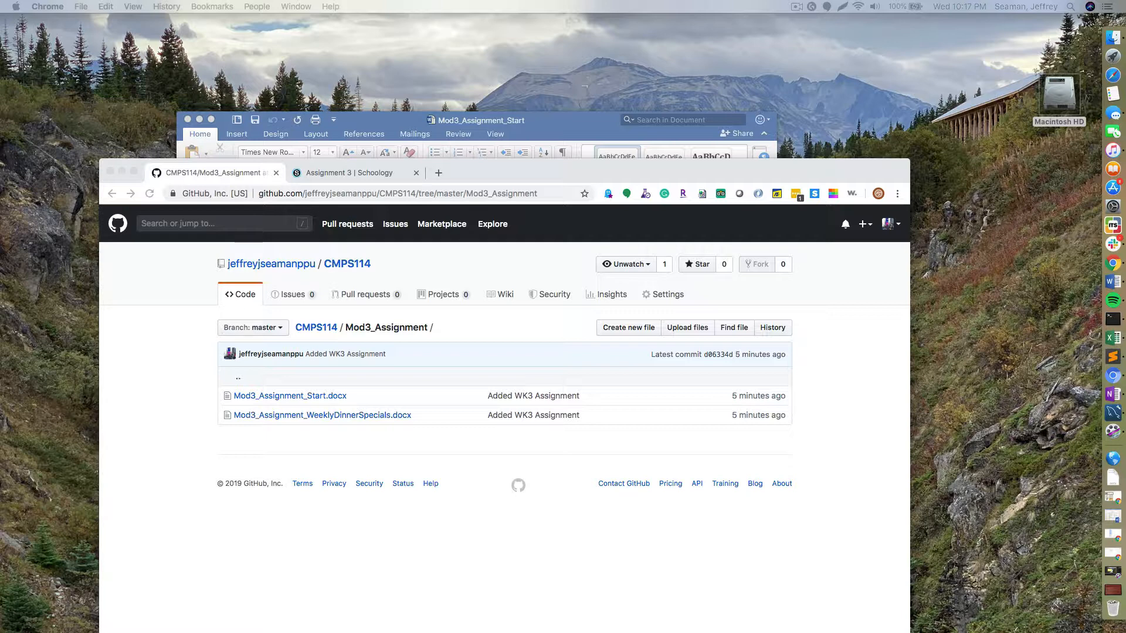
- Download Mod3_Assignment_WeeklyDinnerSpecials.docx from the GitHub Mod3_Assignment folder
left_click(372, 416)
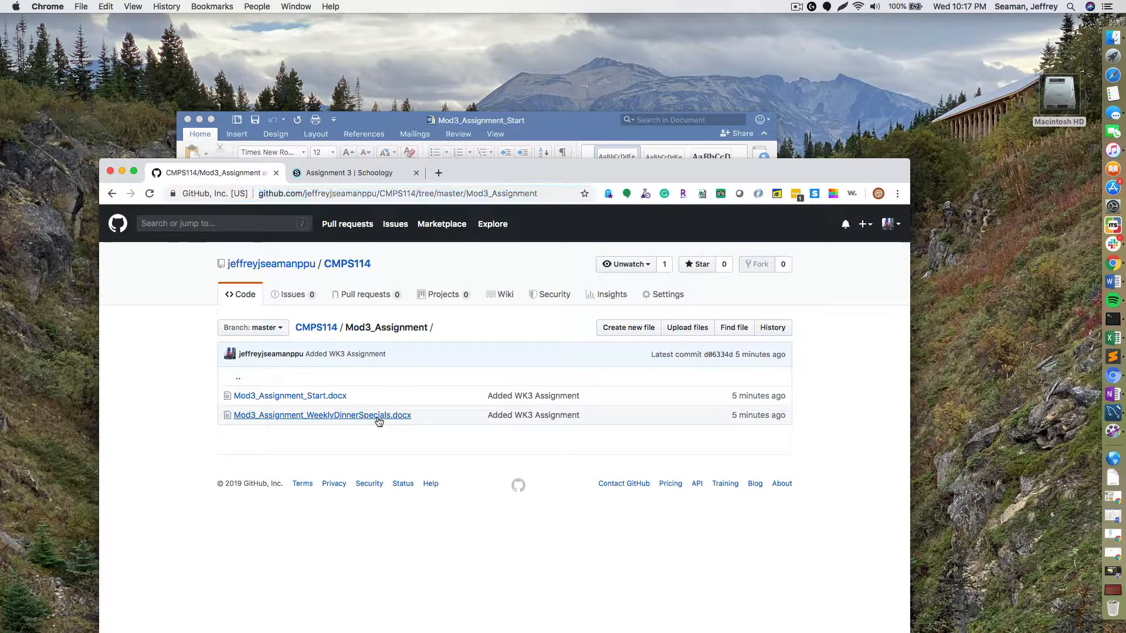
left_click(673, 410)
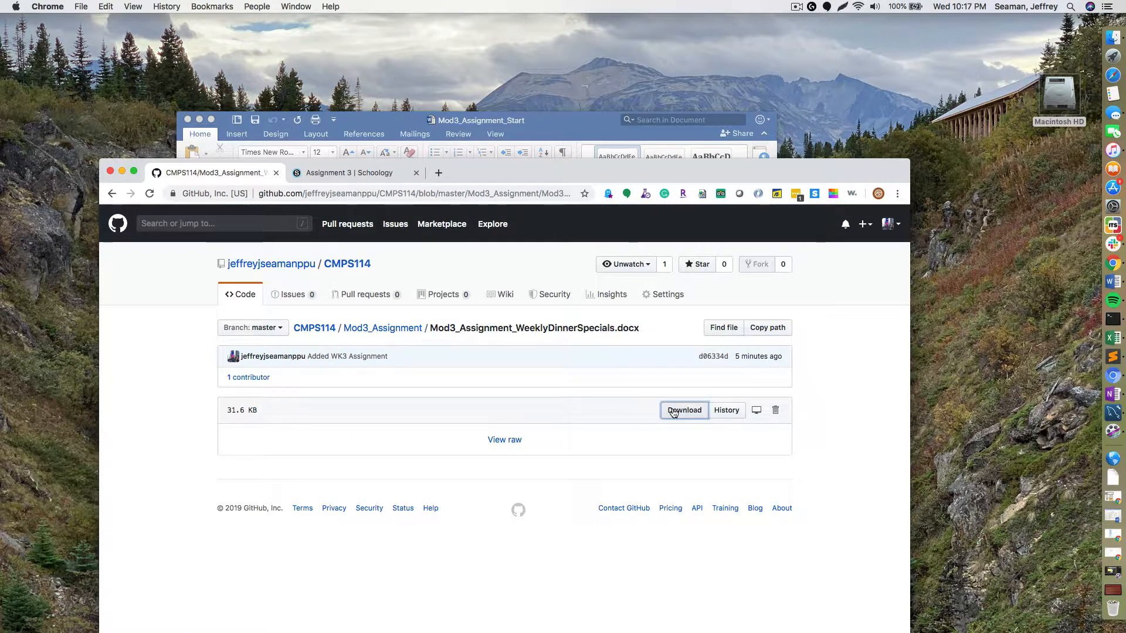
left_click_drag(738, 174, 725, 35)
- Open the downloaded WeeklyDinnerSpecials instructions in Word and review its 12-step, 100-point task table
left_click(155, 615)
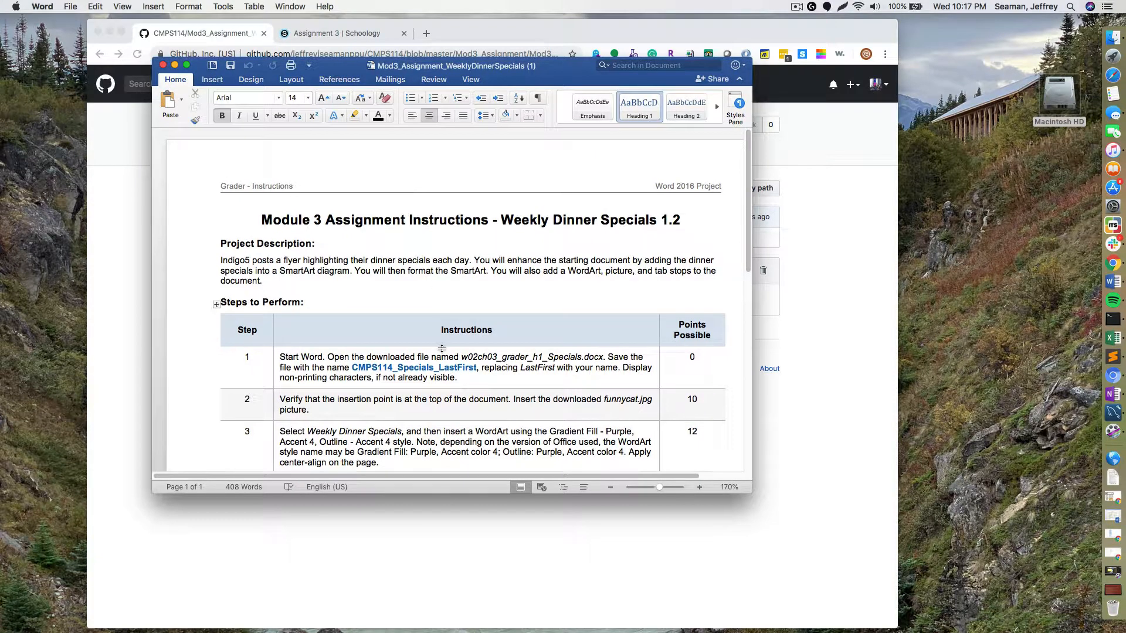
scroll(441, 358, "down", 1)
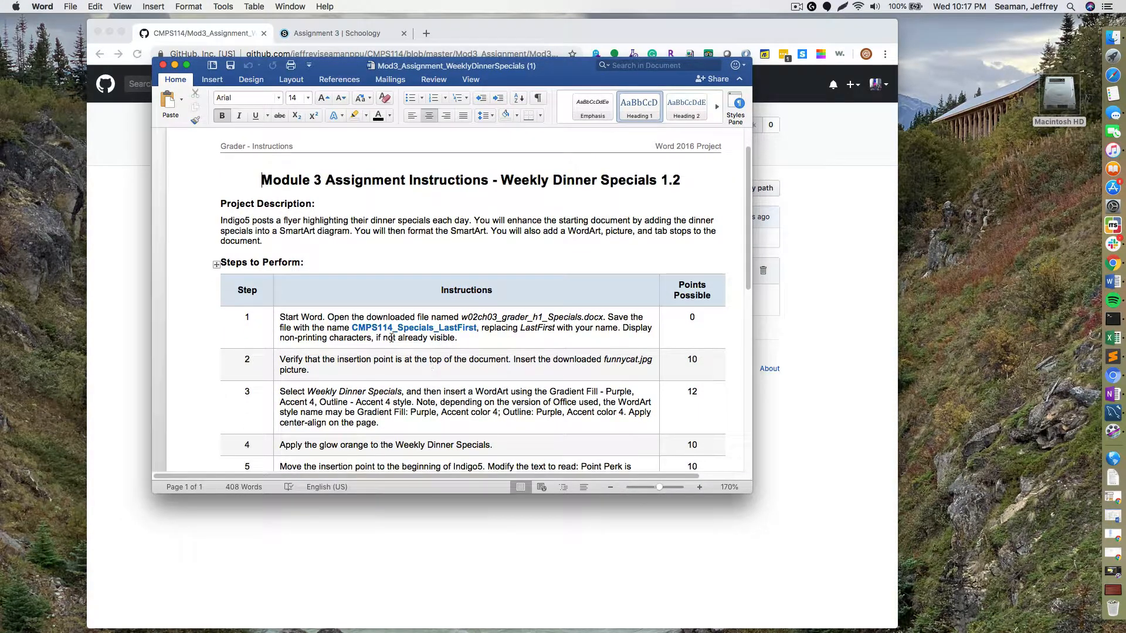
scroll(392, 338, "down", 6)
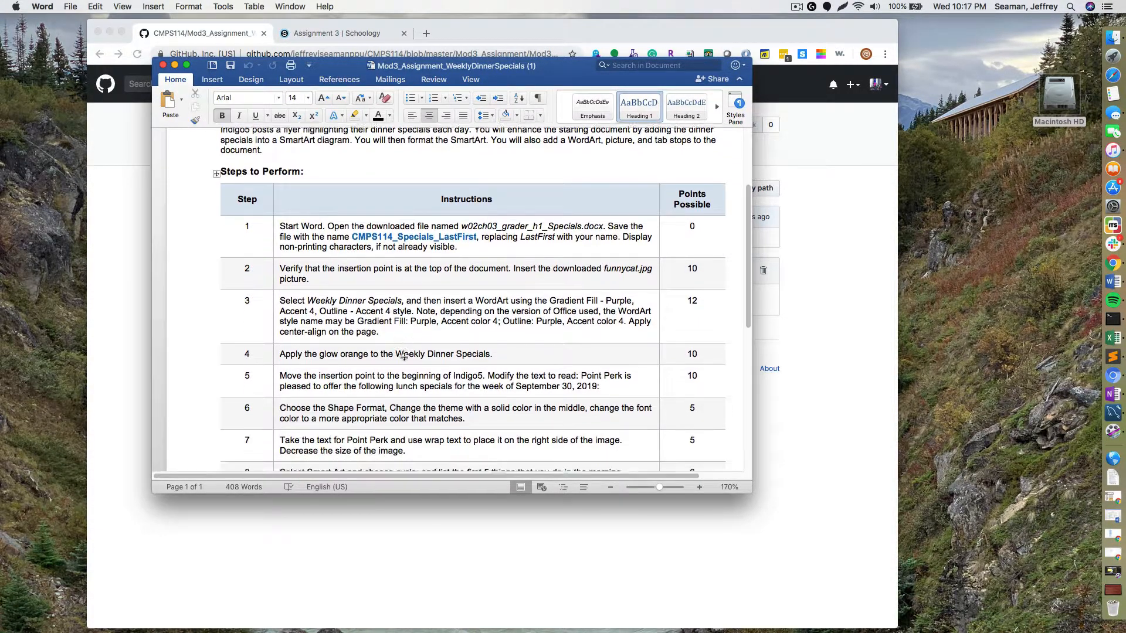
scroll(404, 356, "down", 3)
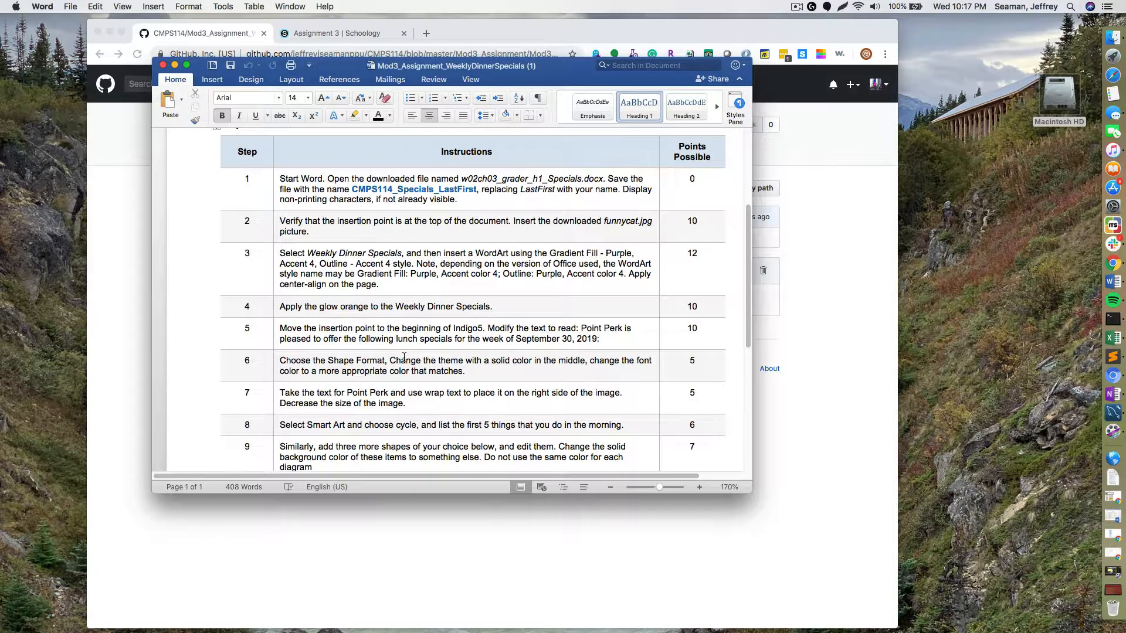
scroll(404, 356, "up", 5)
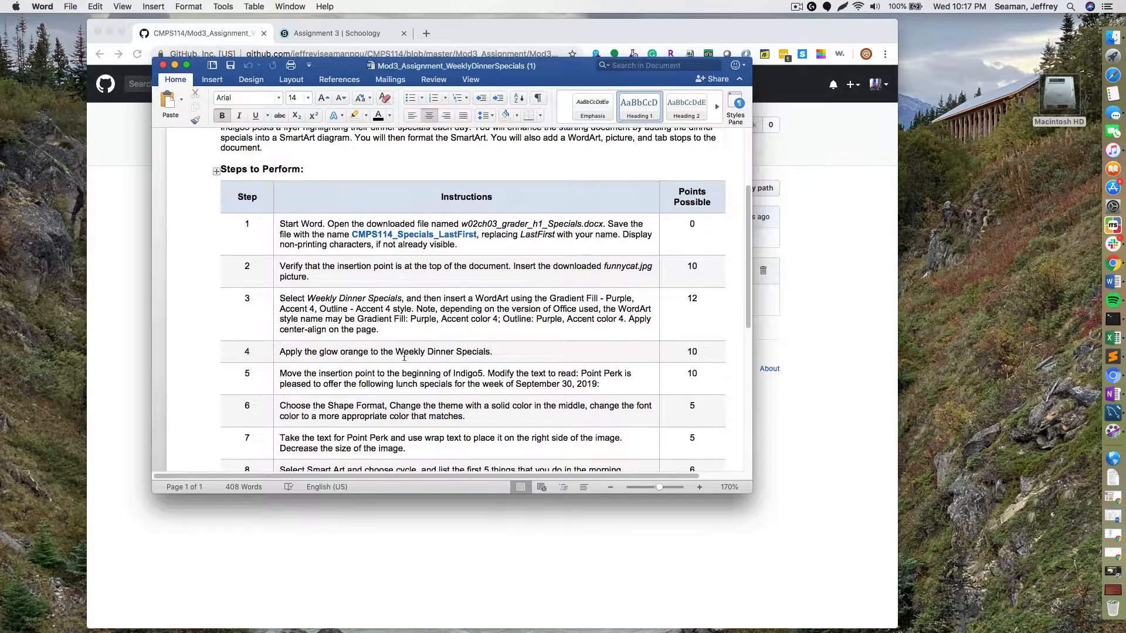
left_click_drag(332, 71, 385, 271)
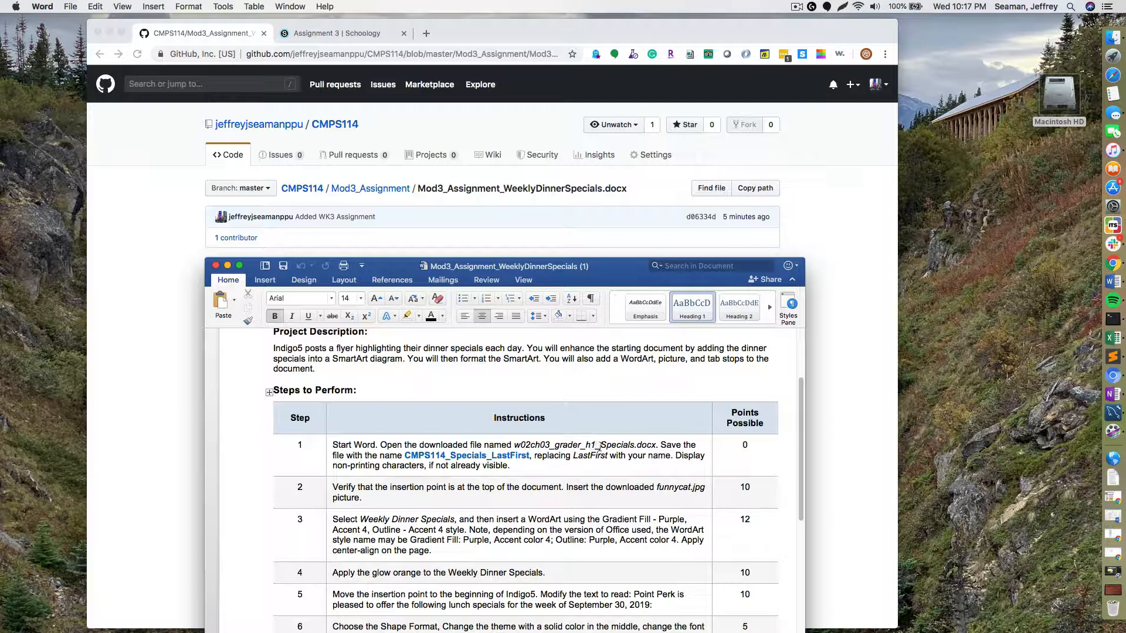
scroll(600, 447, "down", 5)
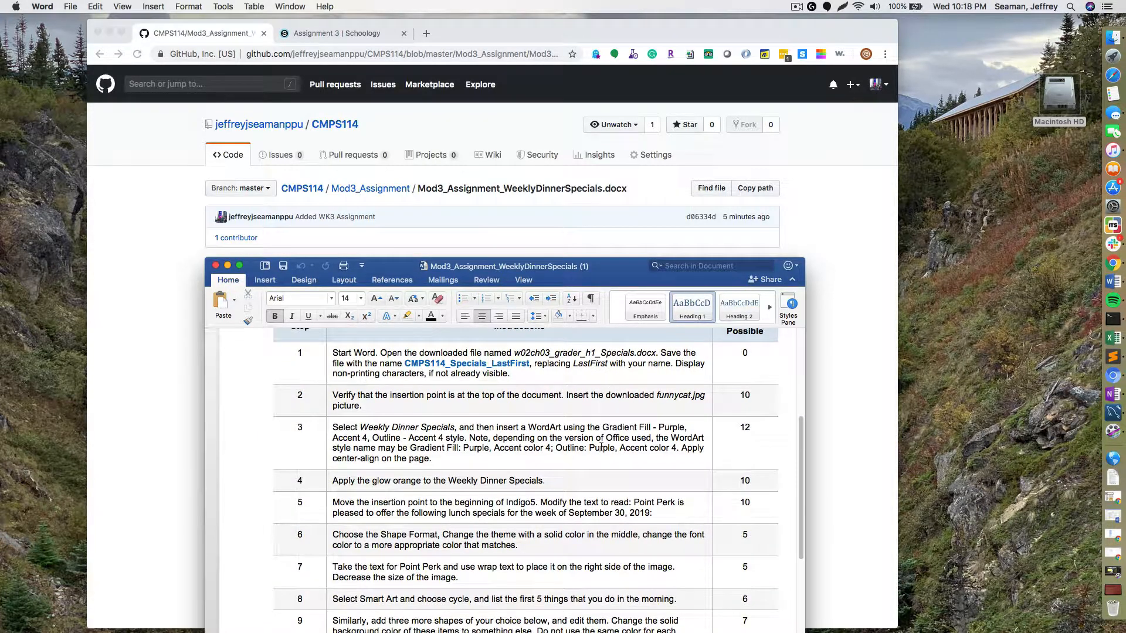
scroll(601, 447, "down", 11)
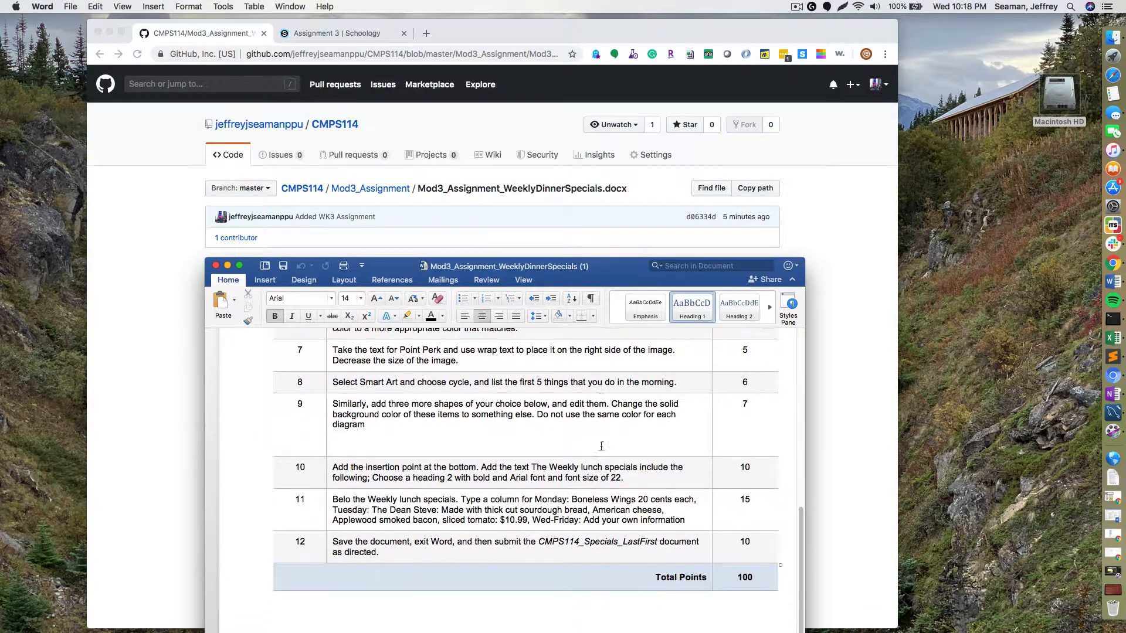
scroll(600, 447, "up", 10)
scroll(601, 446, "up", 10)
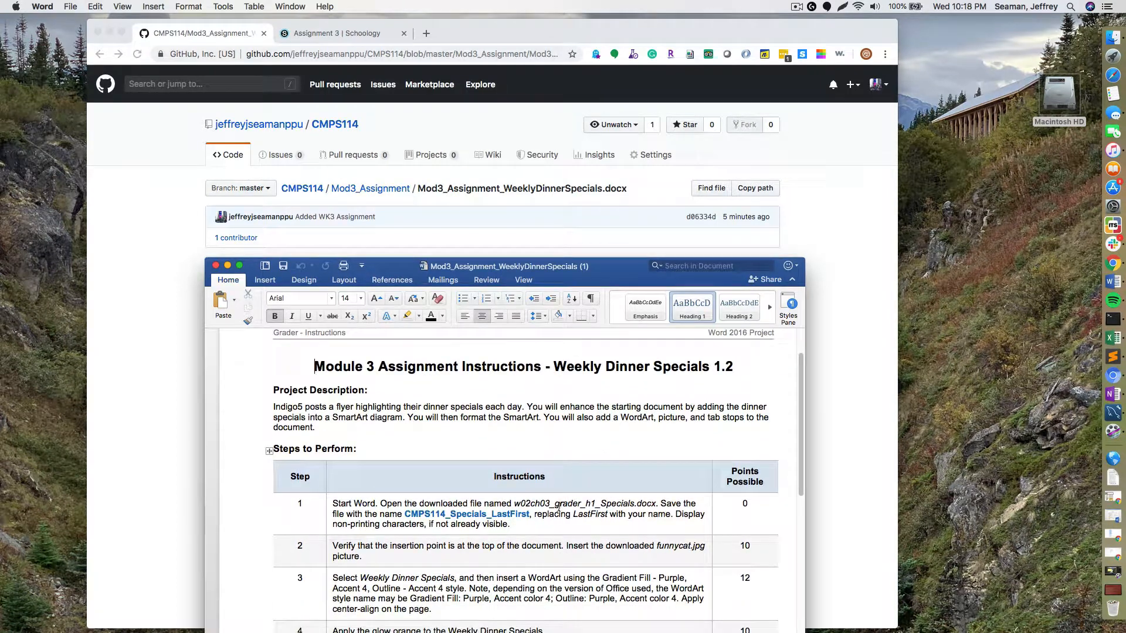
- Start replacing step 1's file name with Mod3, checking the GitHub Mod3_Assignment folder listing
left_click(593, 504)
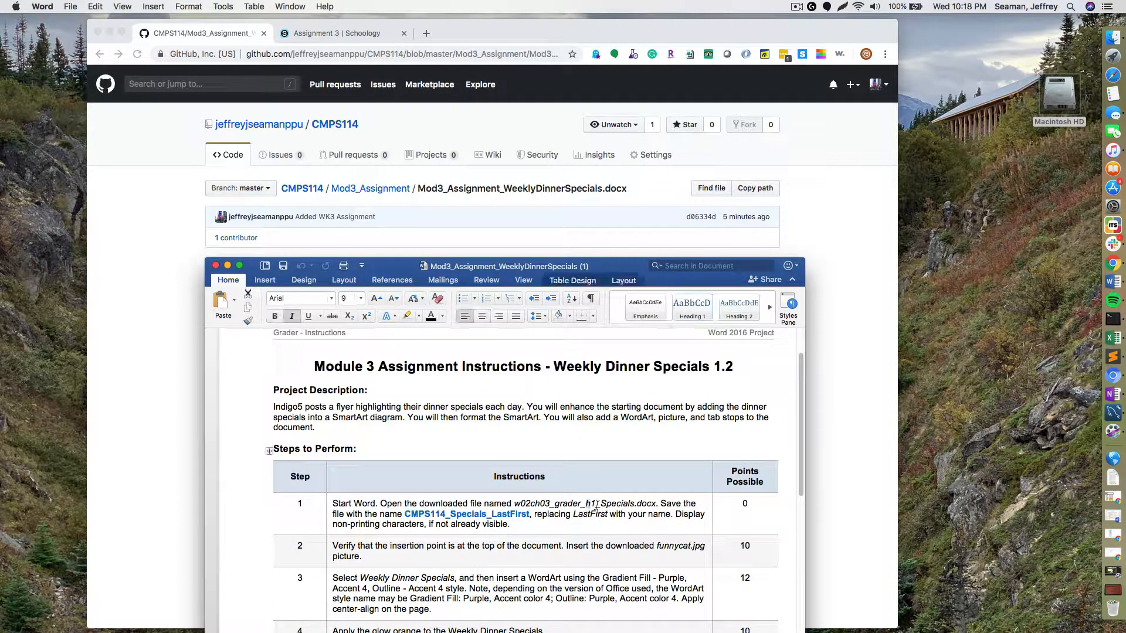
left_click_drag(594, 504, 530, 509)
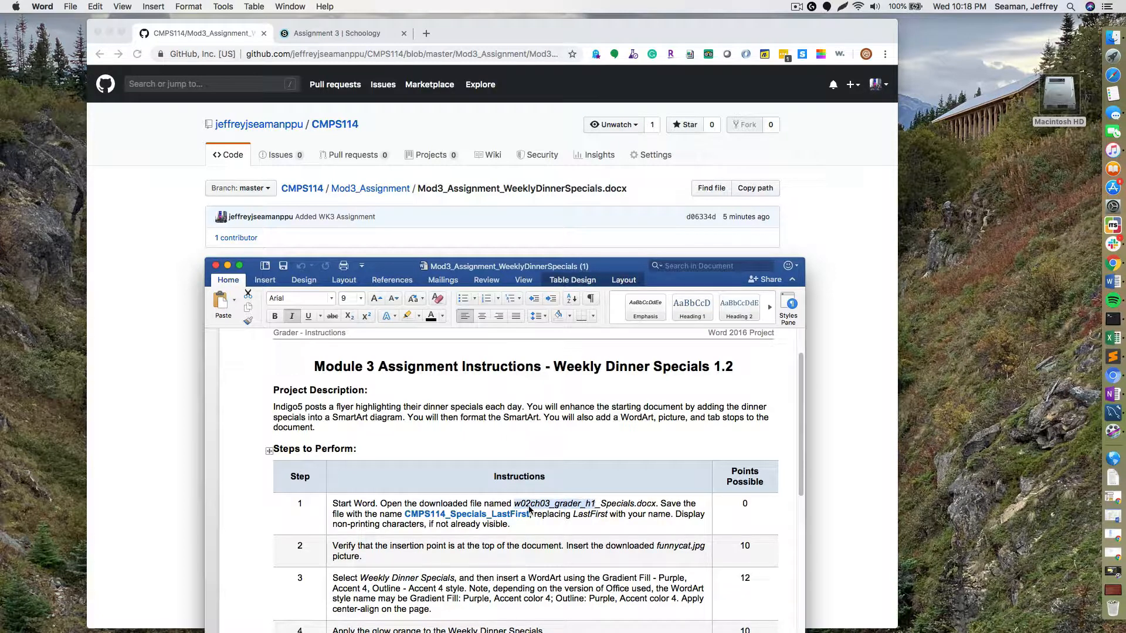
type("Mod")
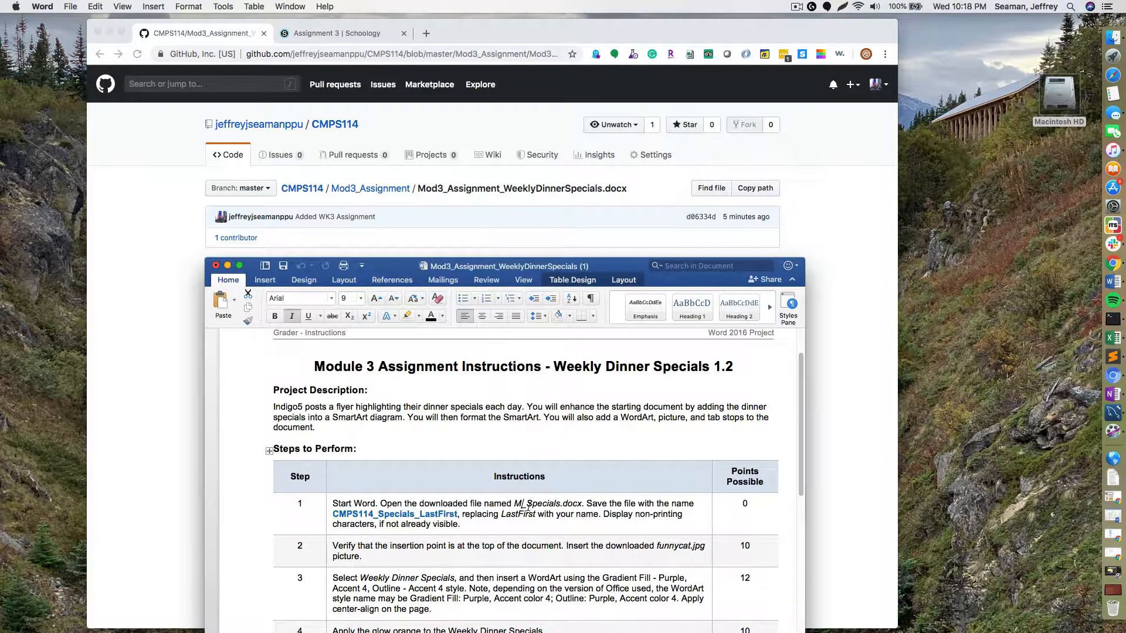
type("3")
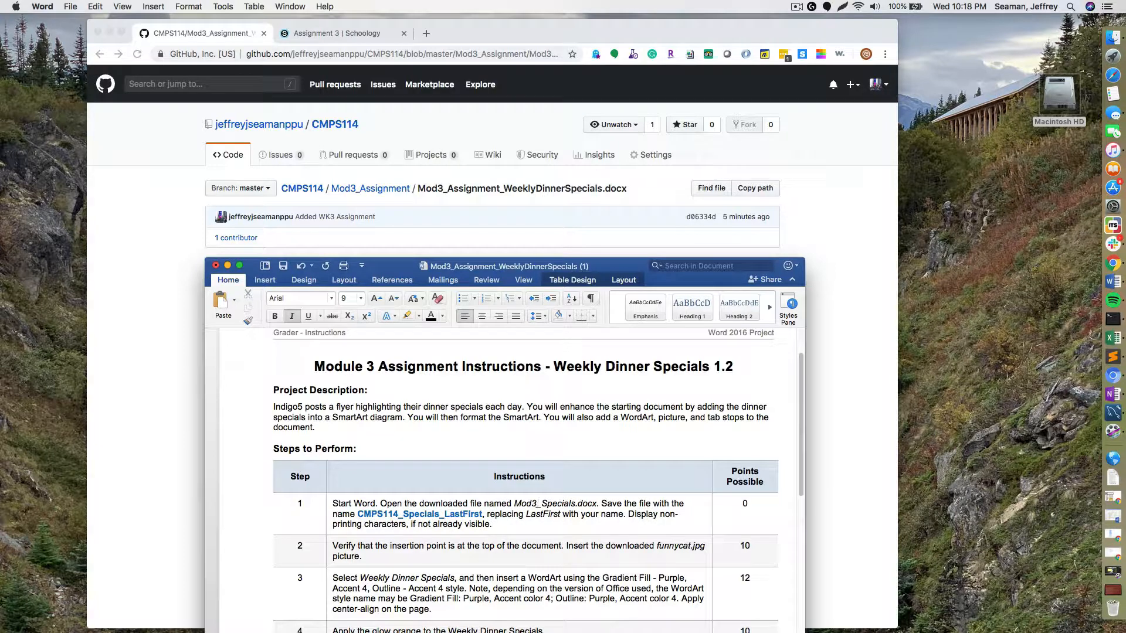
left_click_drag(537, 271, 572, 199)
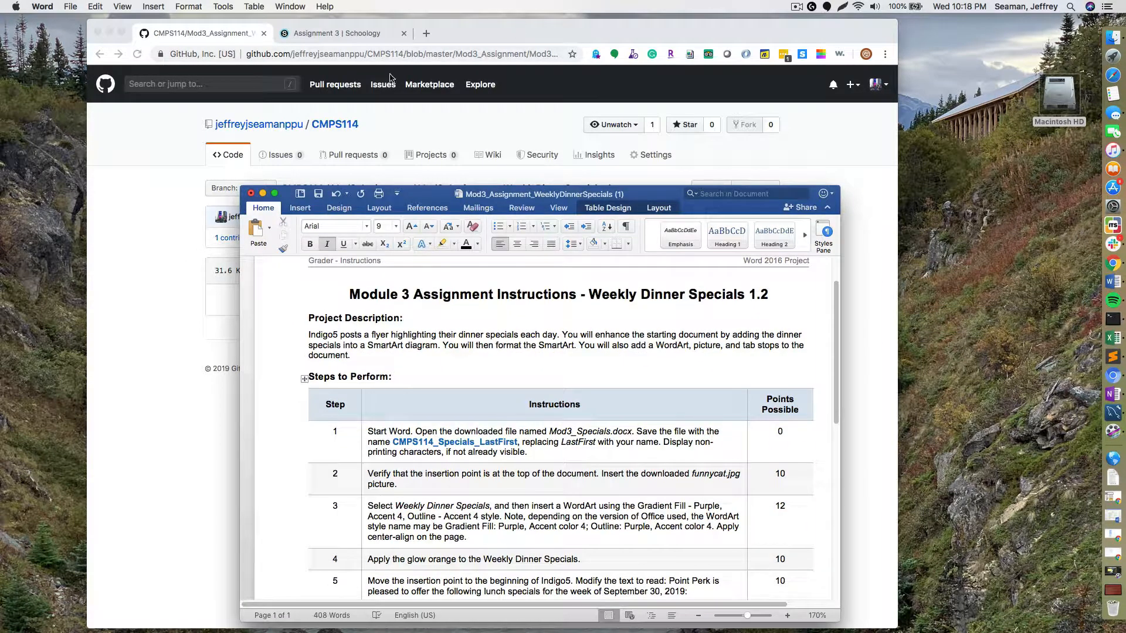
left_click(396, 129)
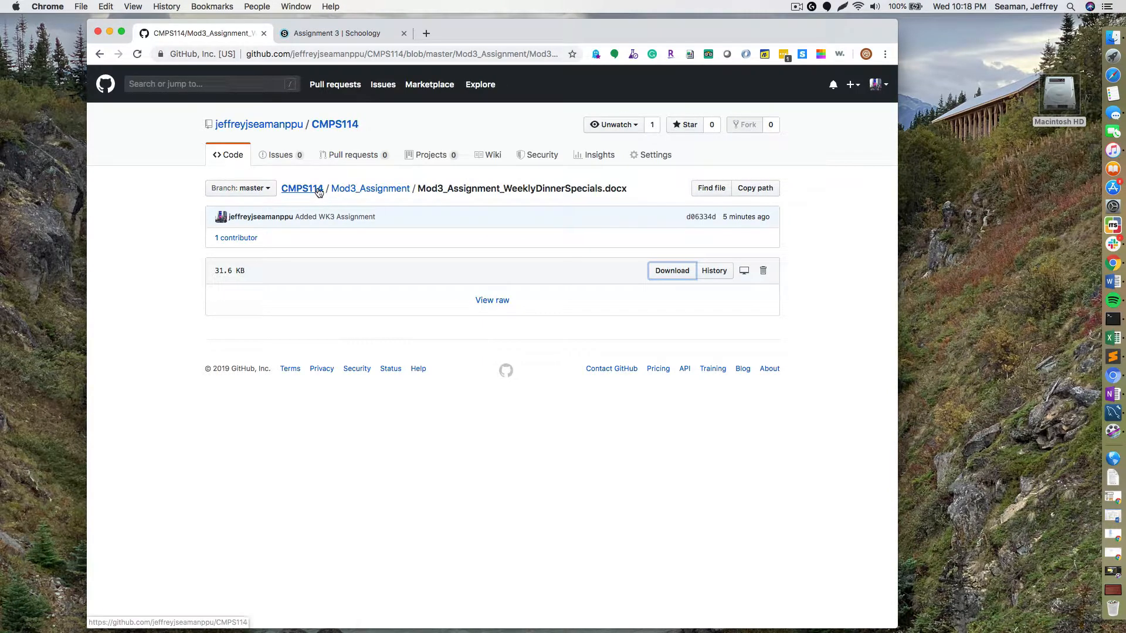
left_click(370, 188)
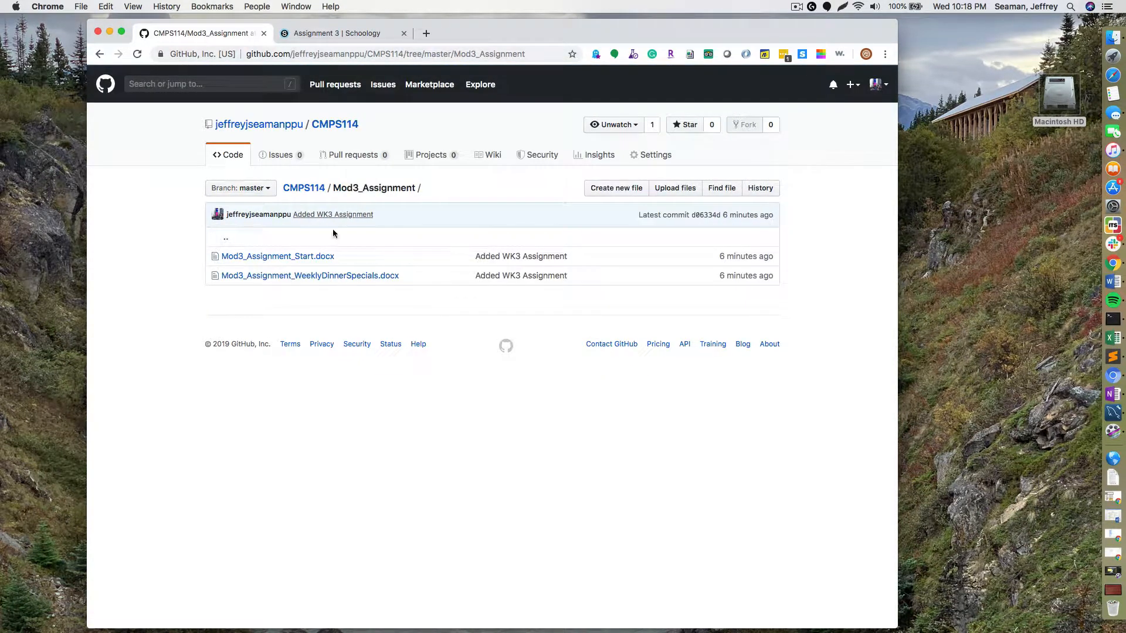
key("super+Tab")
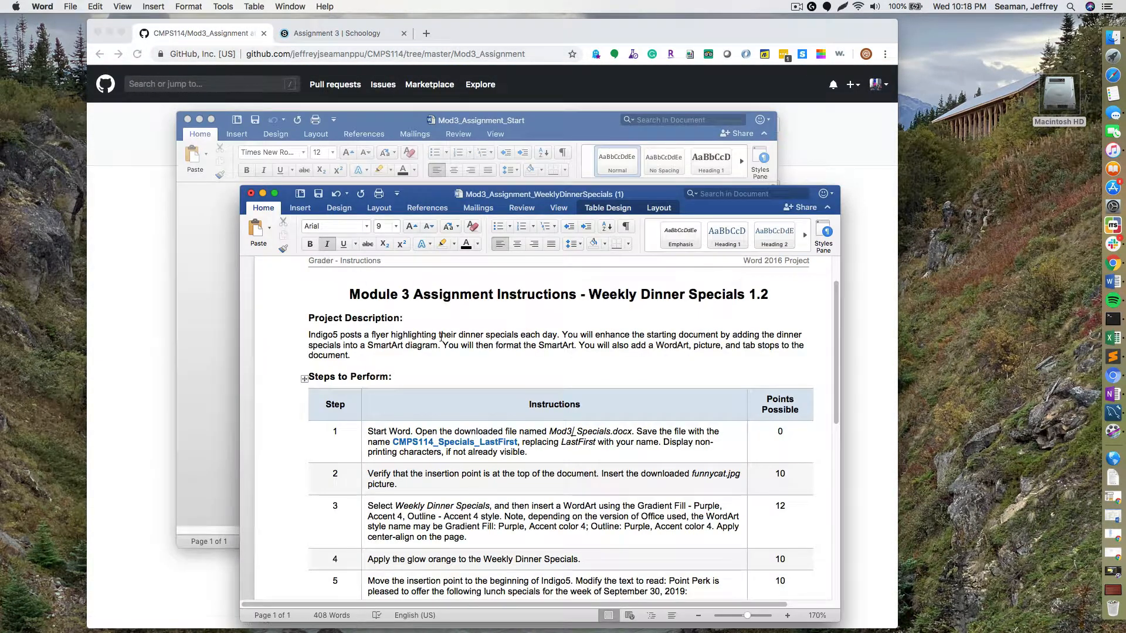
left_click_drag(502, 198, 428, 320)
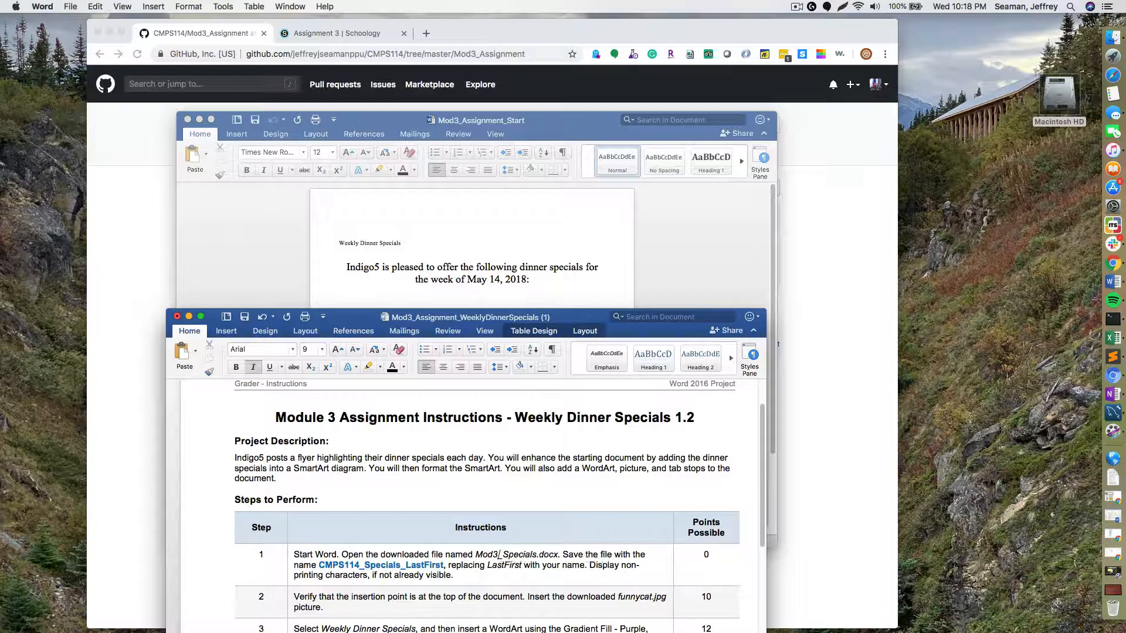
- Finish step 1's file name as Mod3_Assignment_Start.docx
type("_")
type("Assignment)")
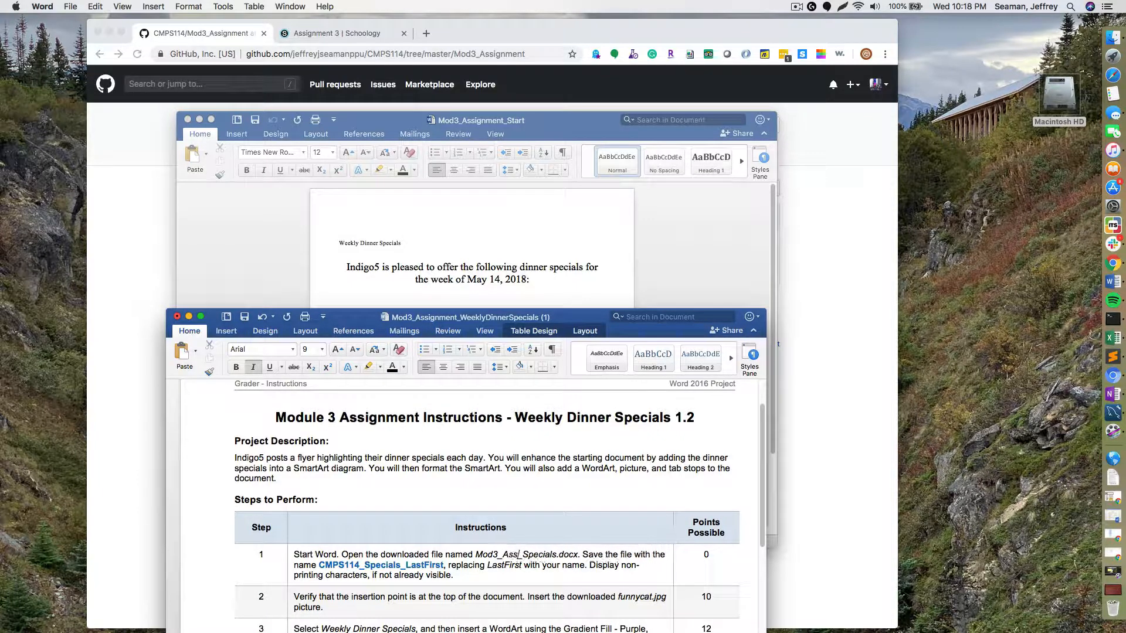
type("S")
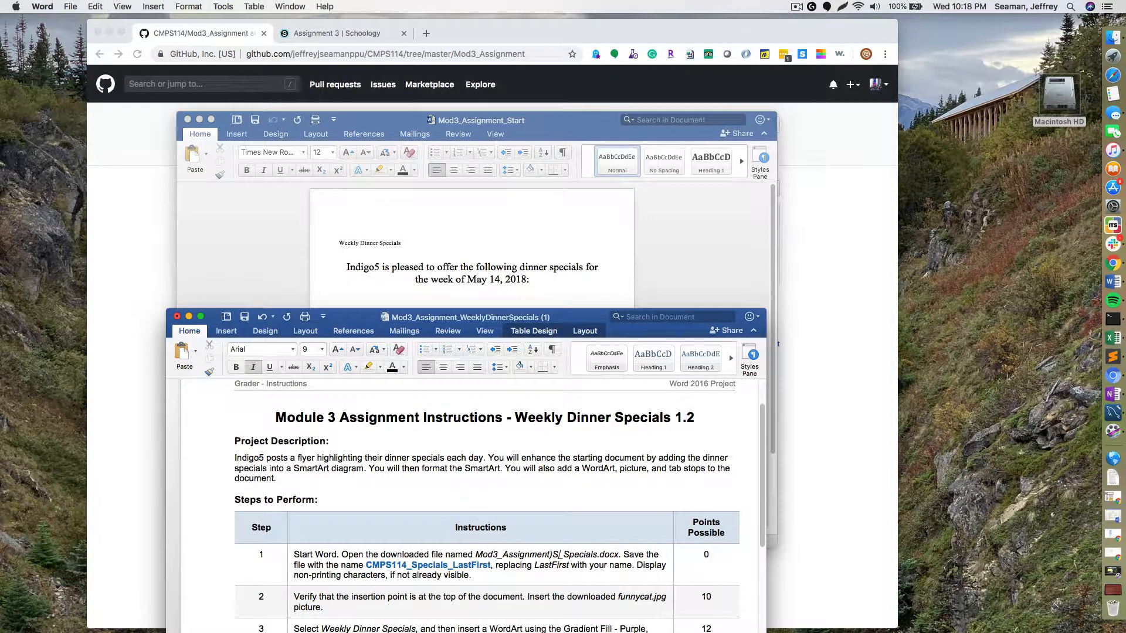
key("BackSpace")
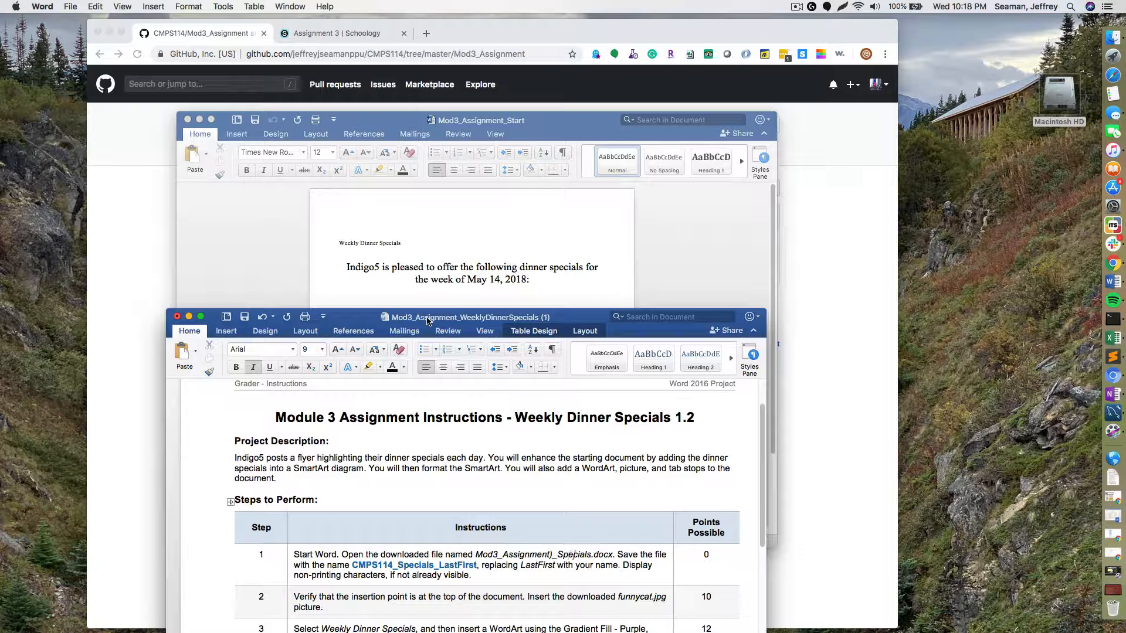
key("BackSpace")
key("BackSpace")
key("BackSpace")
key("BackSpace")
key("BackSpace")
key("BackSpace")
key("BackSpace")
key("BackSpace")
key("BackSpace")
key("BackSpace")
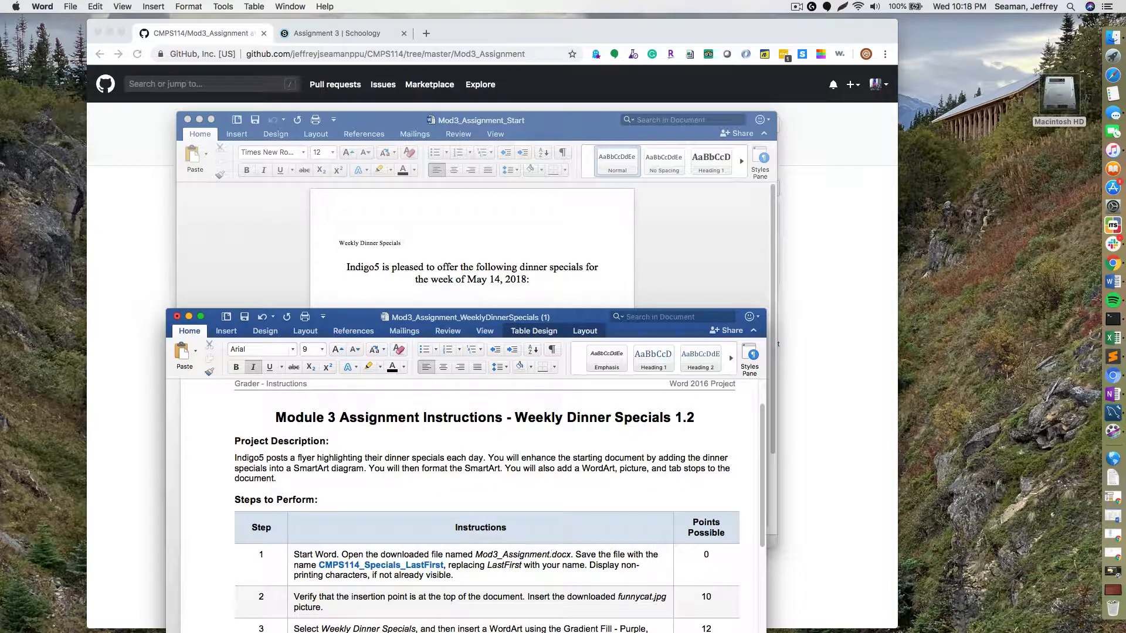
type("_Start")
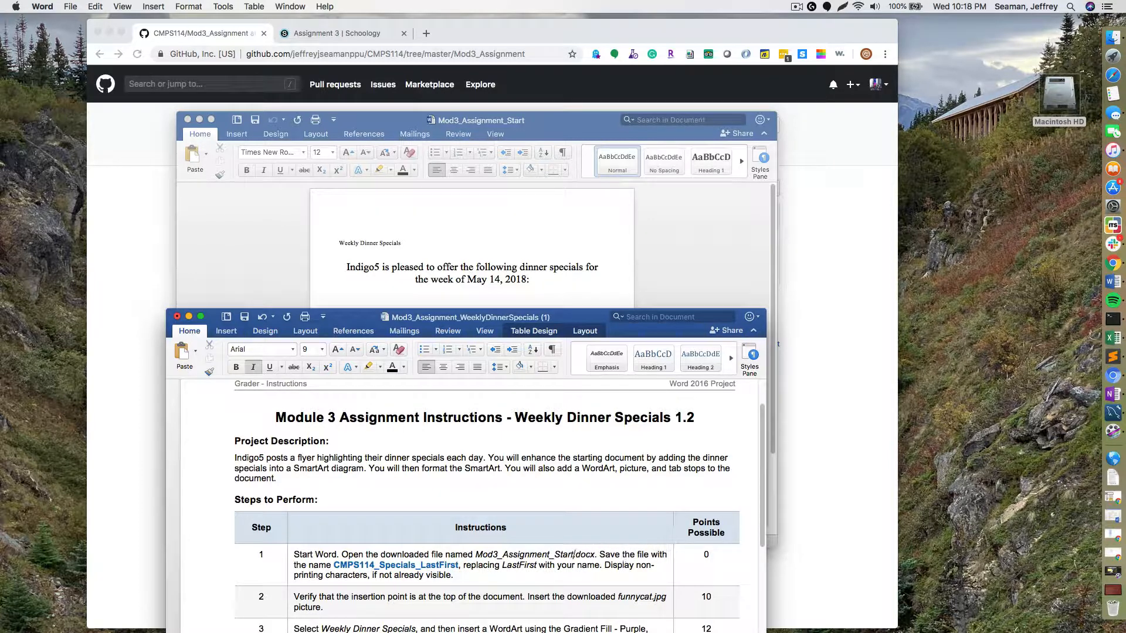
- Close a window and minimize Chrome so the Mod3_Assignment_Start document is showing
left_click_drag(405, 317, 419, 149)
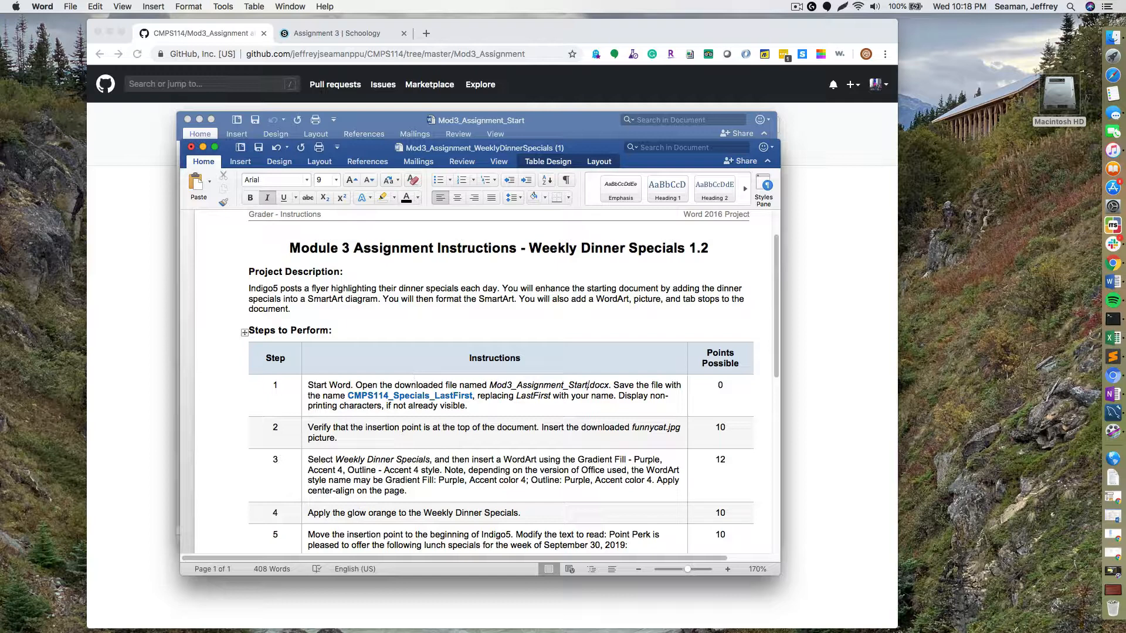
key("super+w")
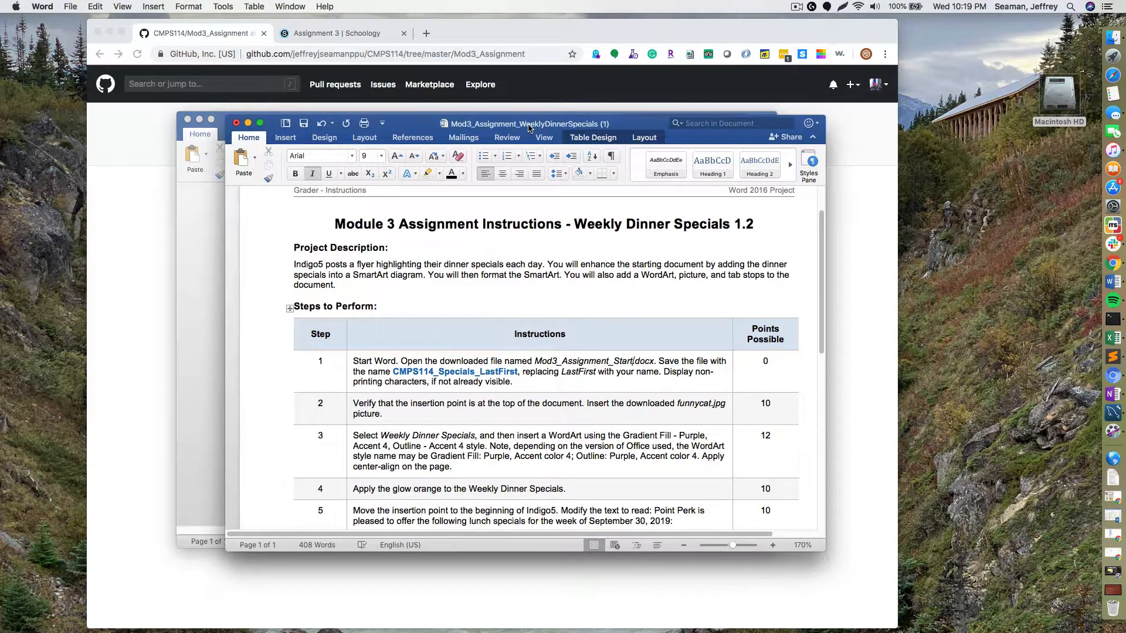
left_click_drag(498, 114, 500, 129)
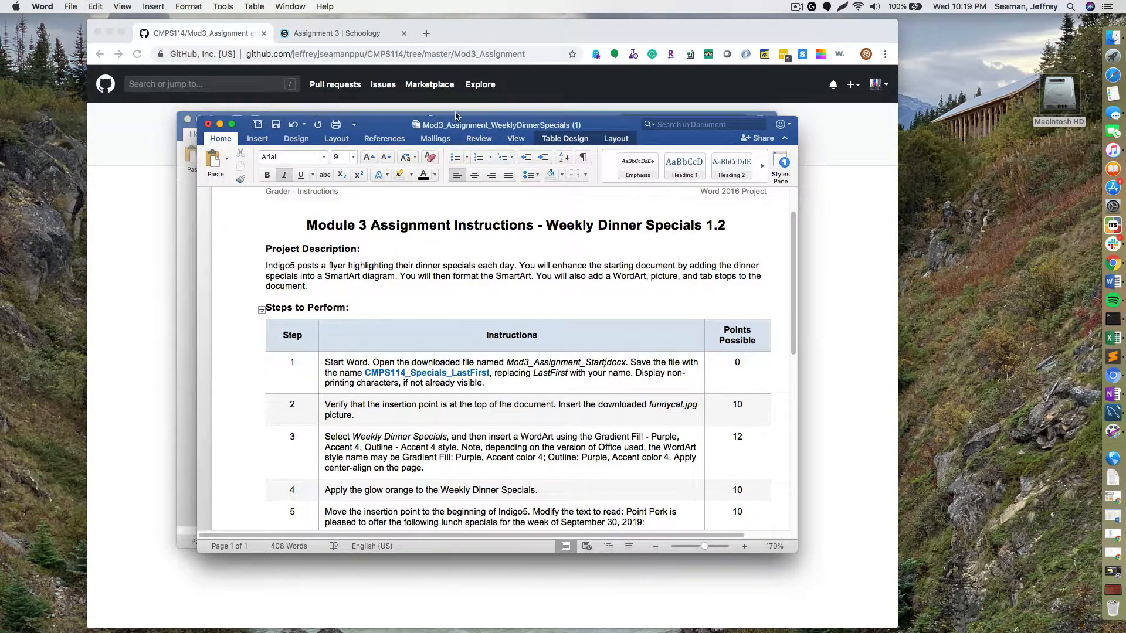
left_click(113, 35)
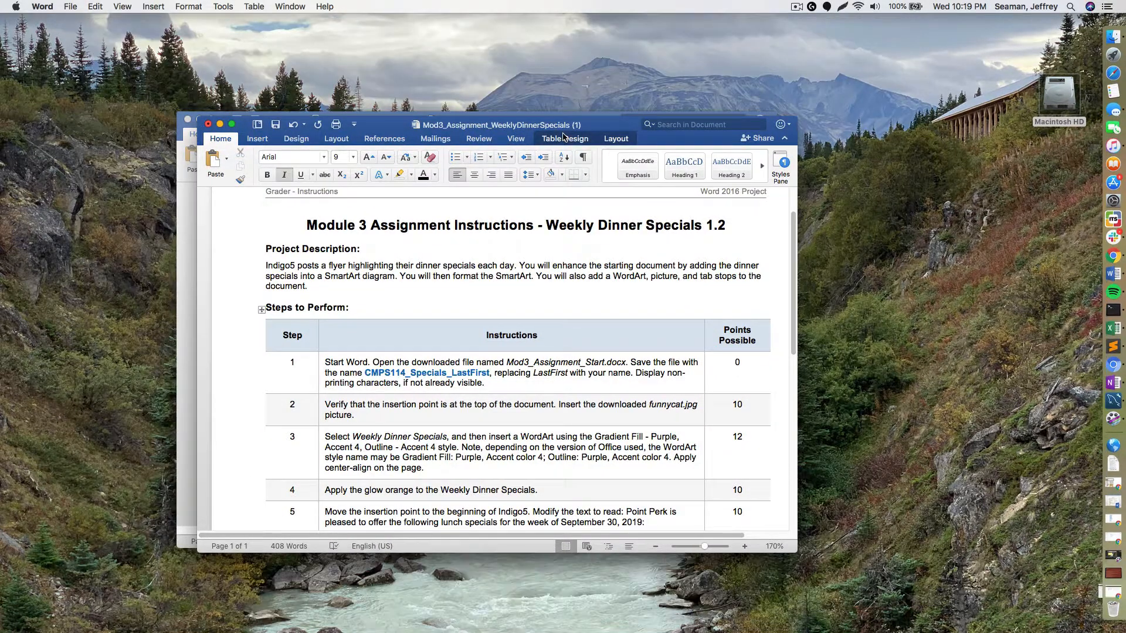
left_click_drag(533, 129, 532, 120)
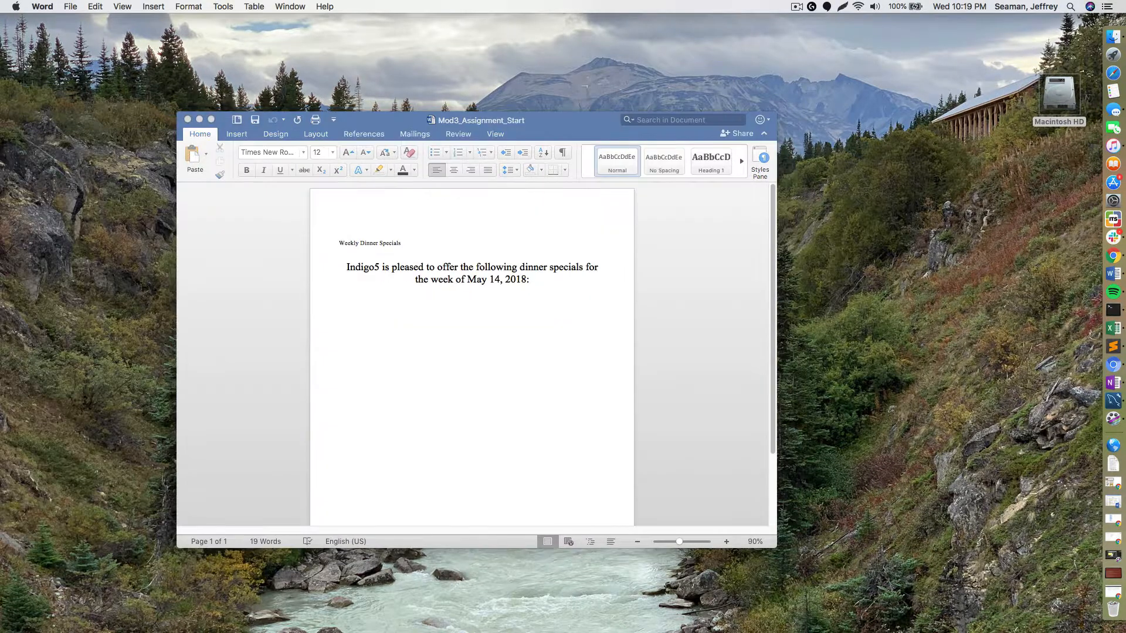
- Save the start document as CMPS114_Specials_ followed by the student's last and first name
left_click(370, 123)
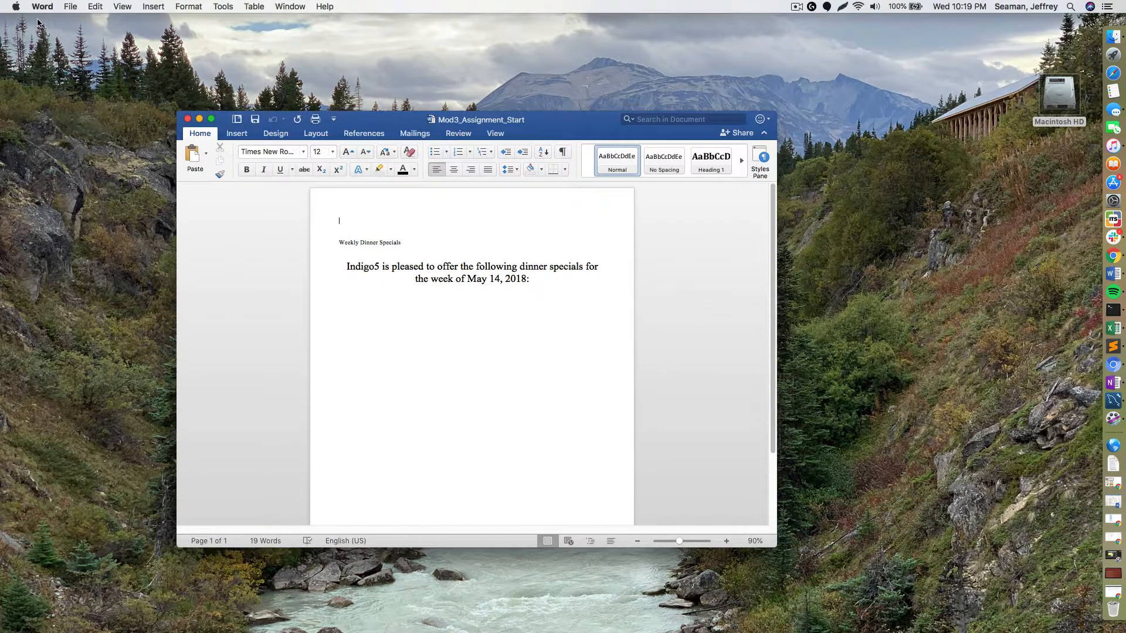
left_click(71, 7)
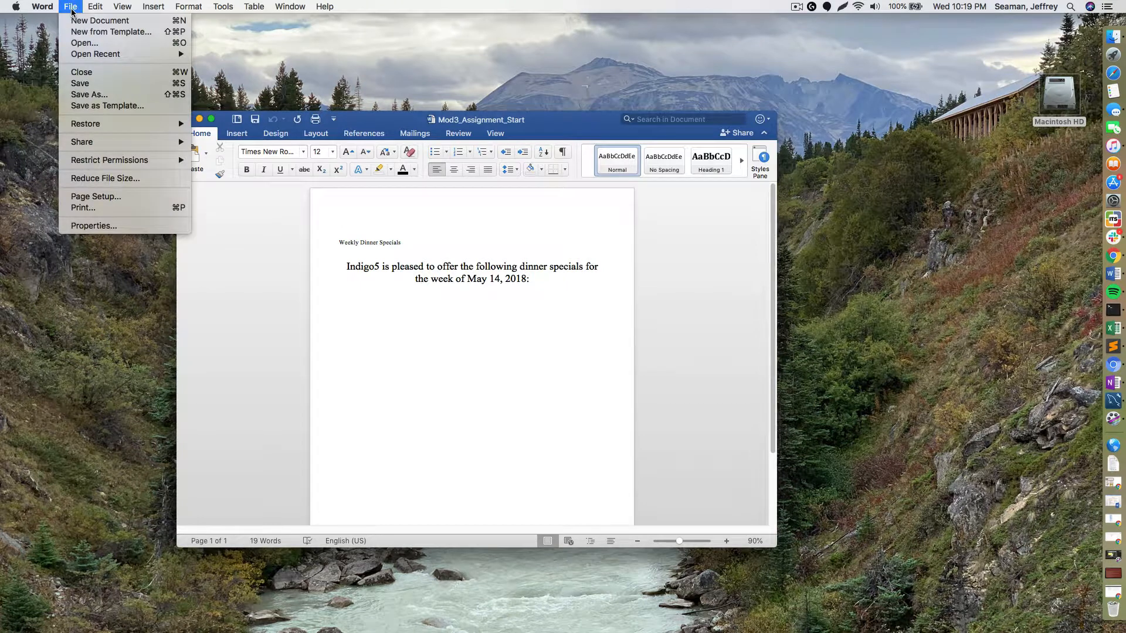
left_click(125, 95)
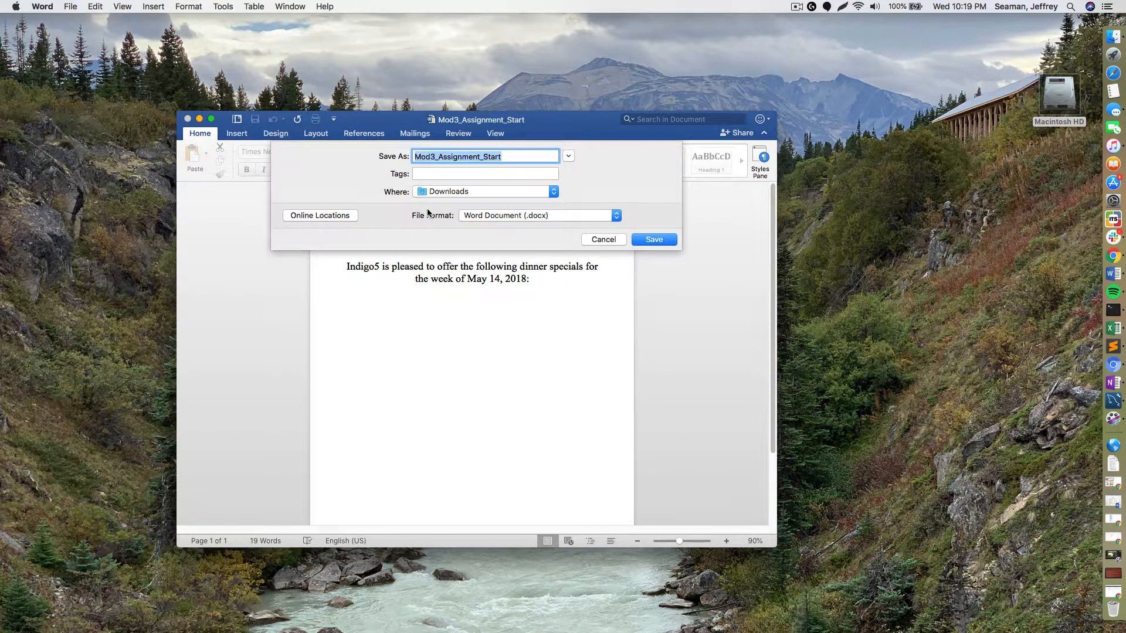
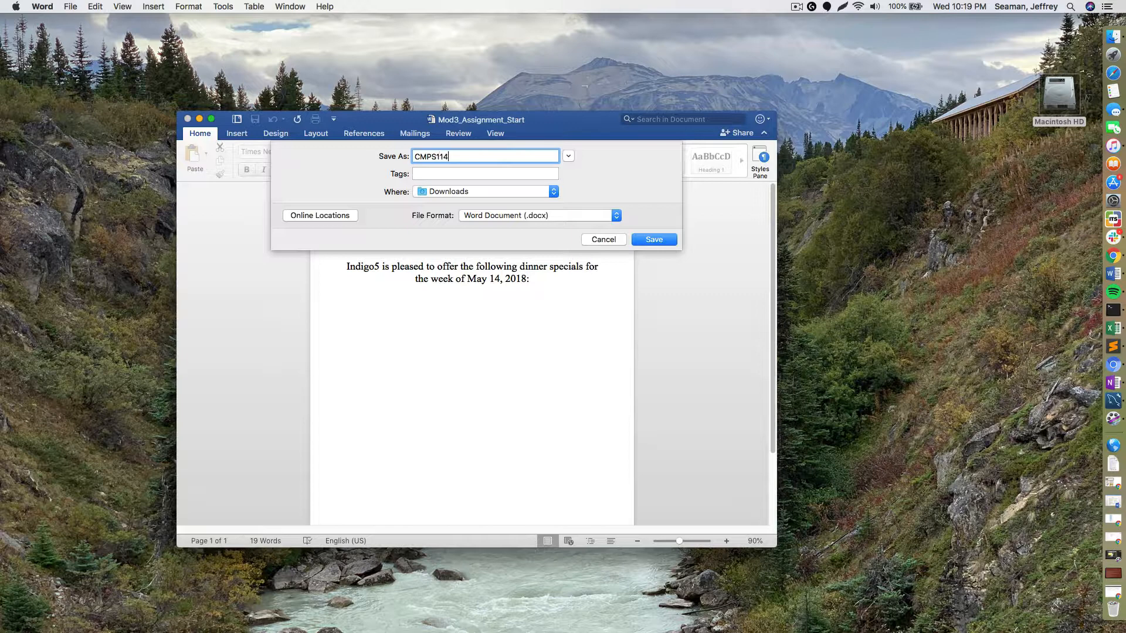
key("Return")
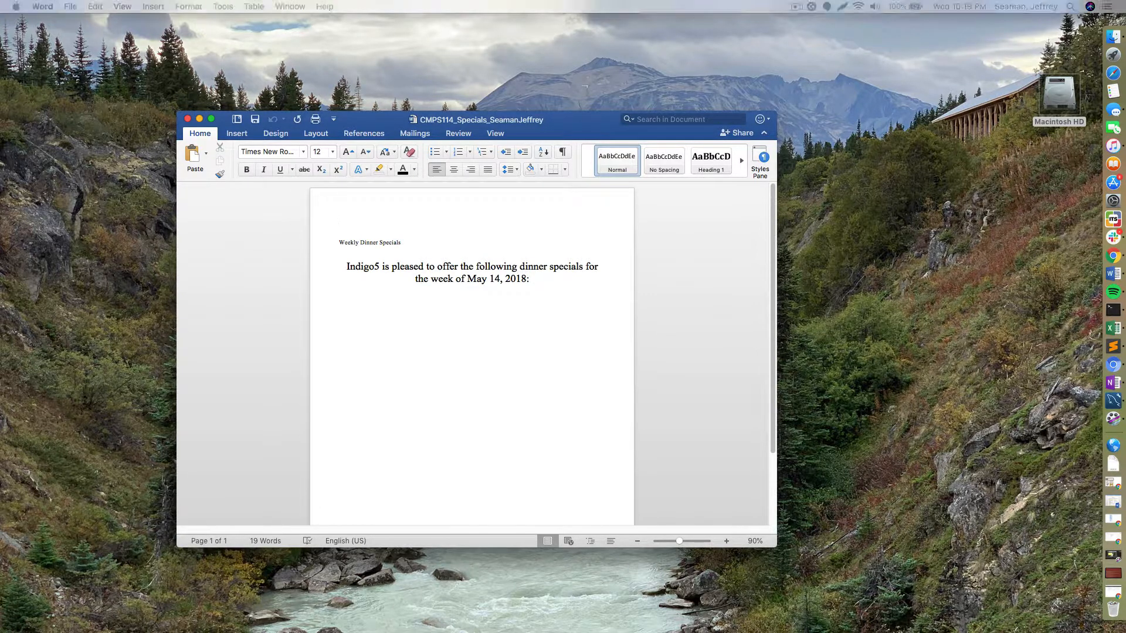
- Give step 1's instruction text a yellow highlight, replacing the initial green one
left_click(623, 72)
left_click_drag(623, 72, 649, 104)
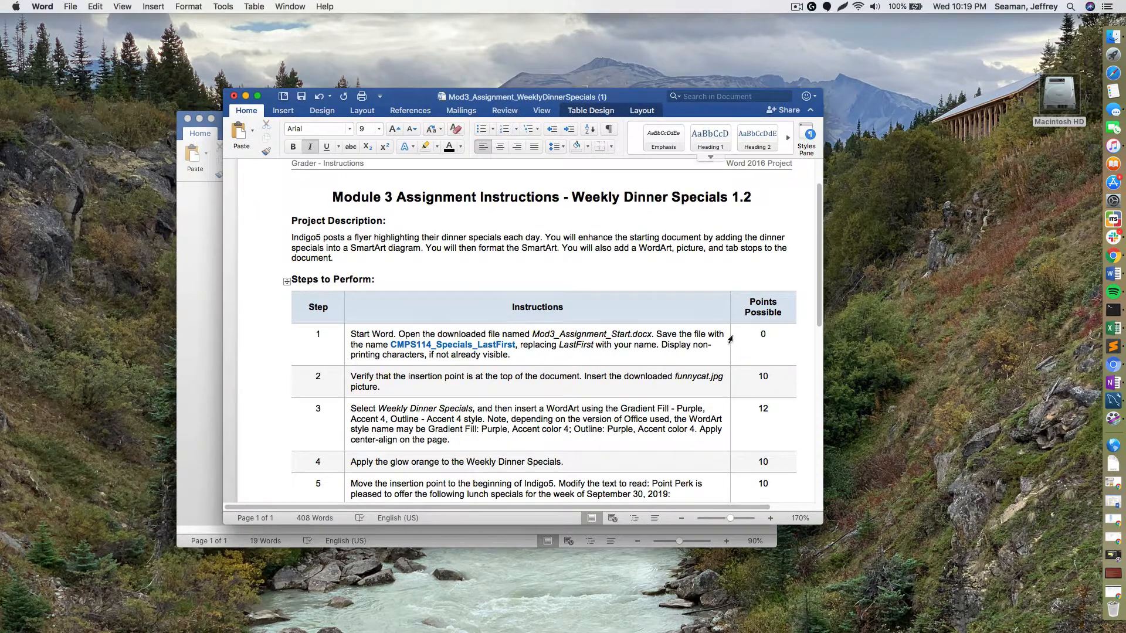
triple_click(556, 358)
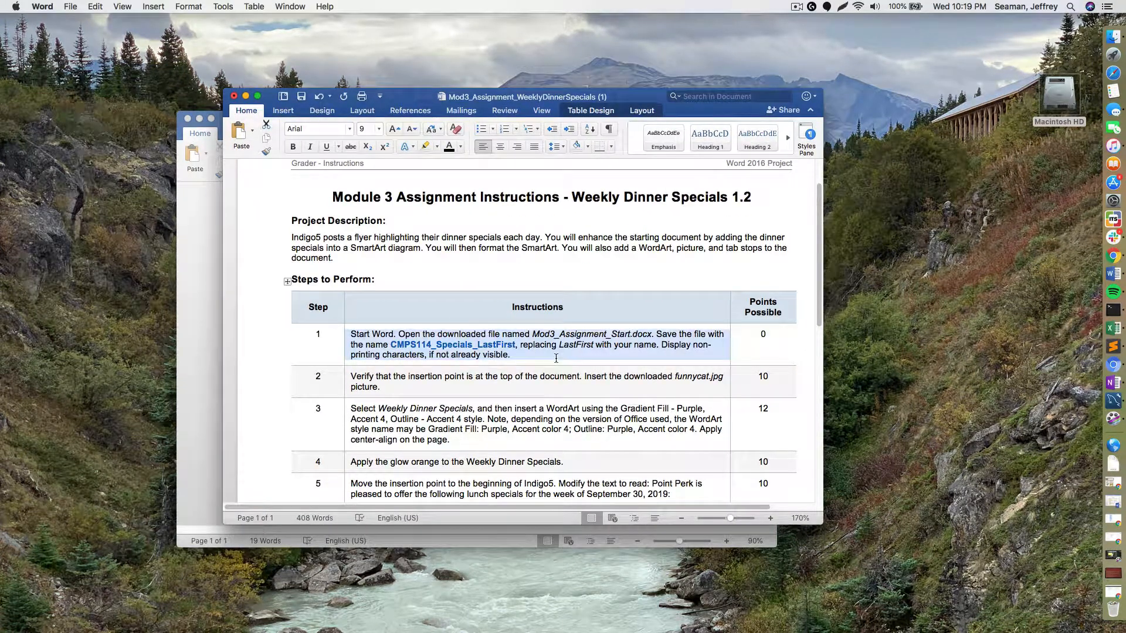
left_click(436, 149)
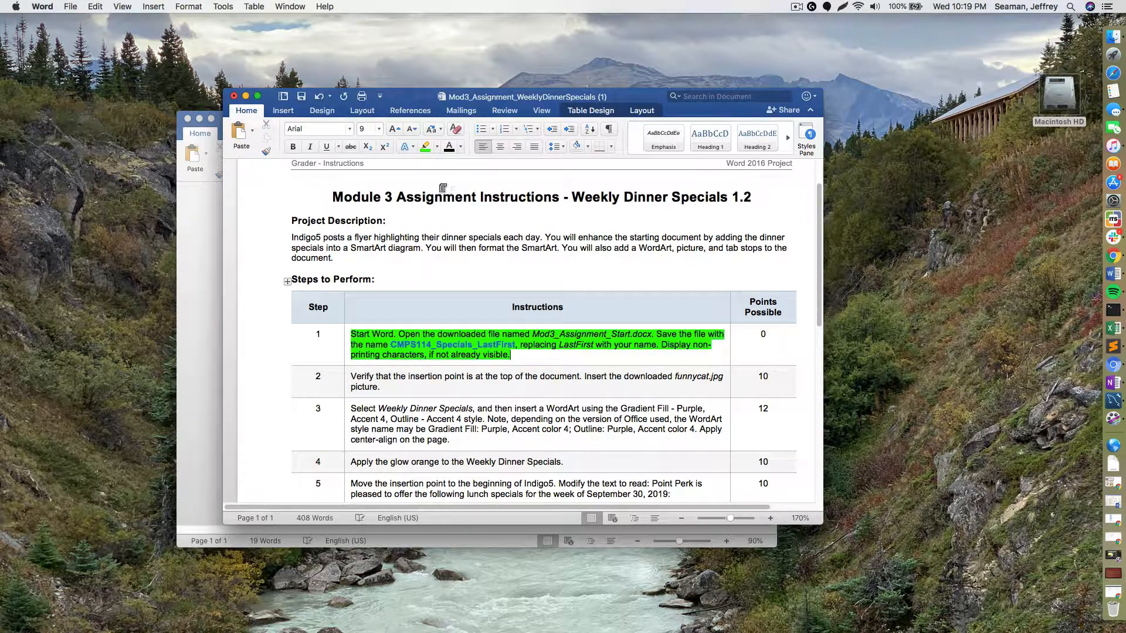
left_click(437, 147)
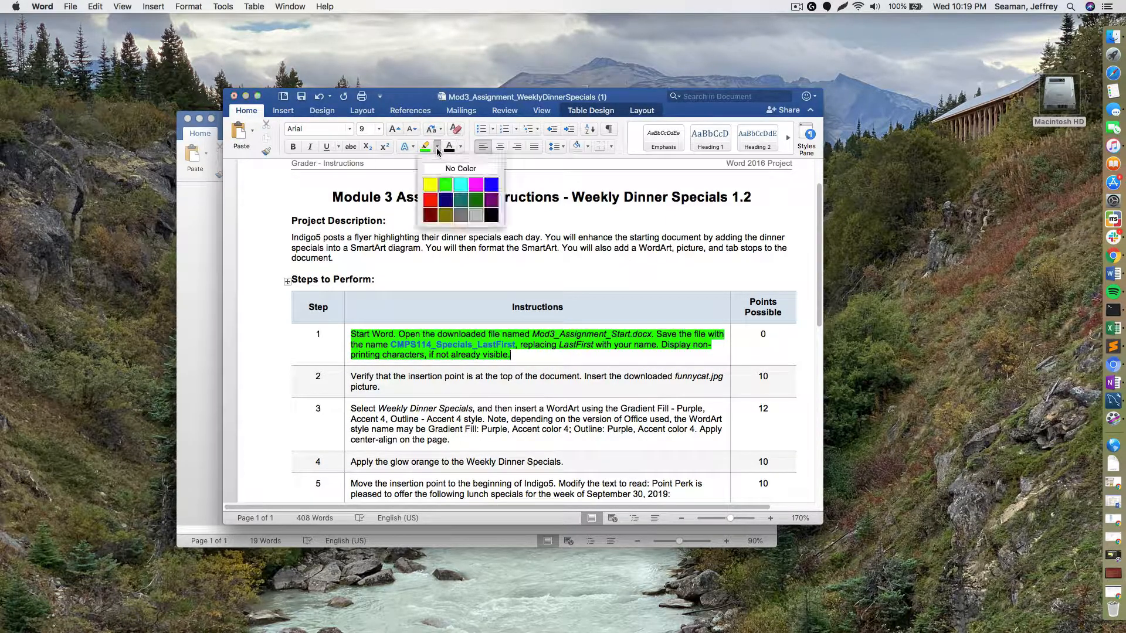
left_click(430, 185)
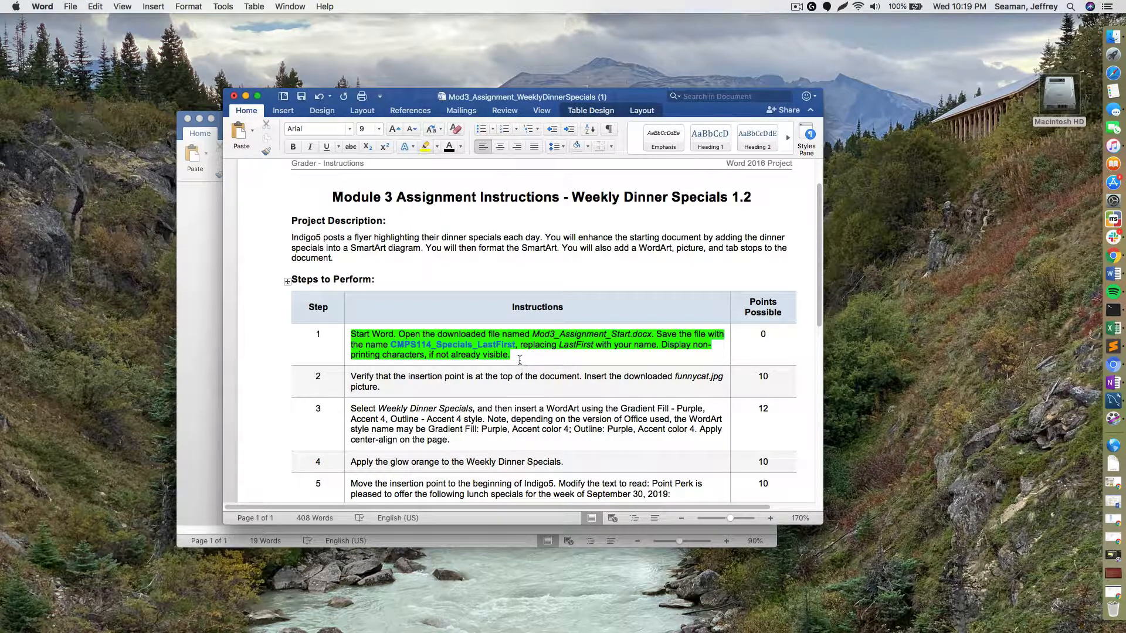
left_click(346, 349)
left_click(423, 149)
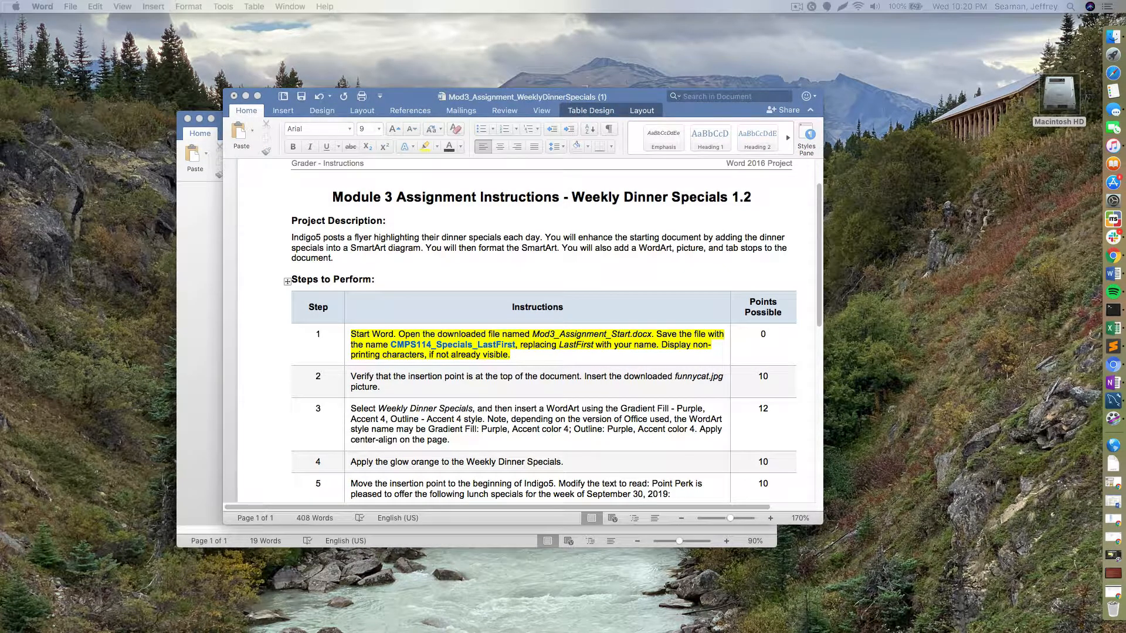
key("super+Tab")
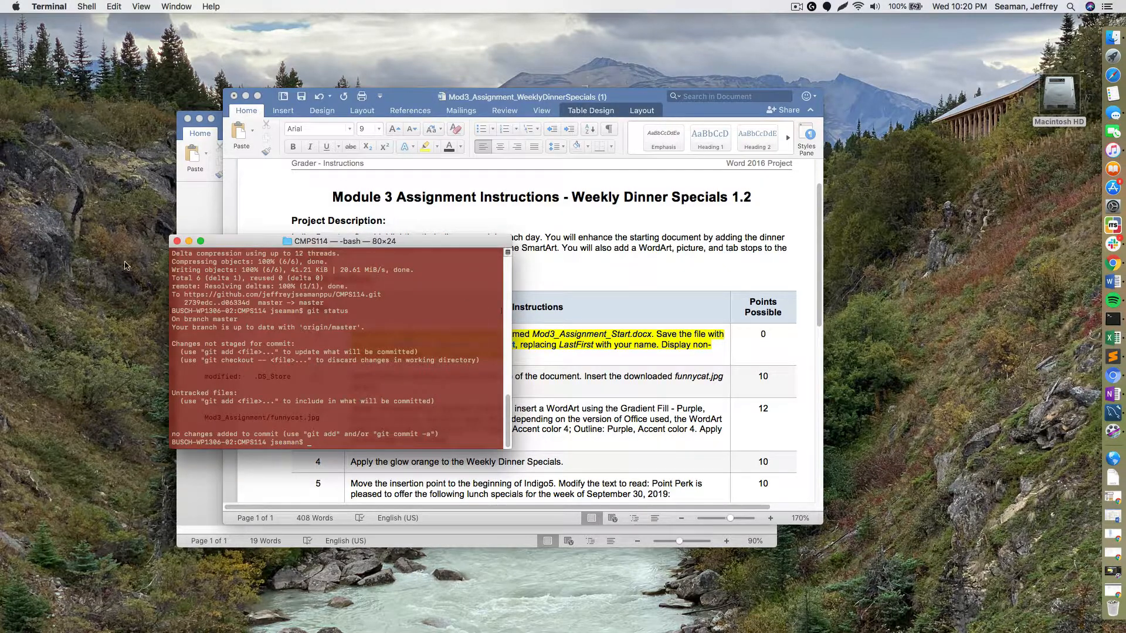
- Move the instructions window aside and drag Chrome's GitHub profile page over the documents
left_click(626, 101)
left_click_drag(626, 101, 649, 170)
left_click(1118, 264)
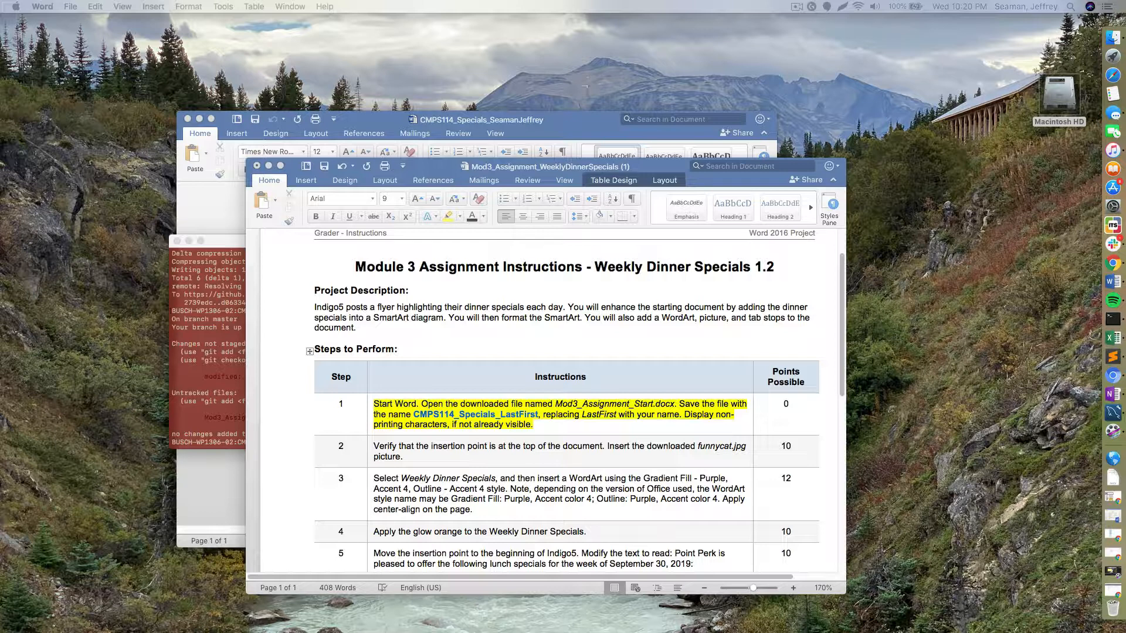
left_click_drag(0, 191, 568, 95)
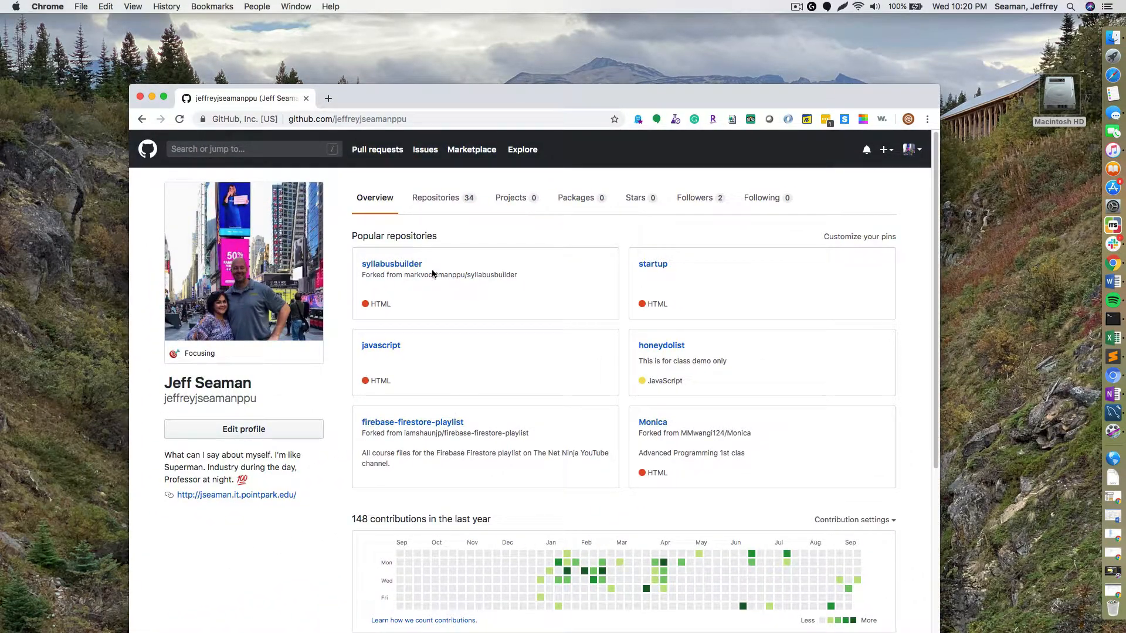
- Browse Repositories > CMPS114 > Mod3_Assignment to confirm its two .docx files, then minimize Chrome
left_click(451, 205)
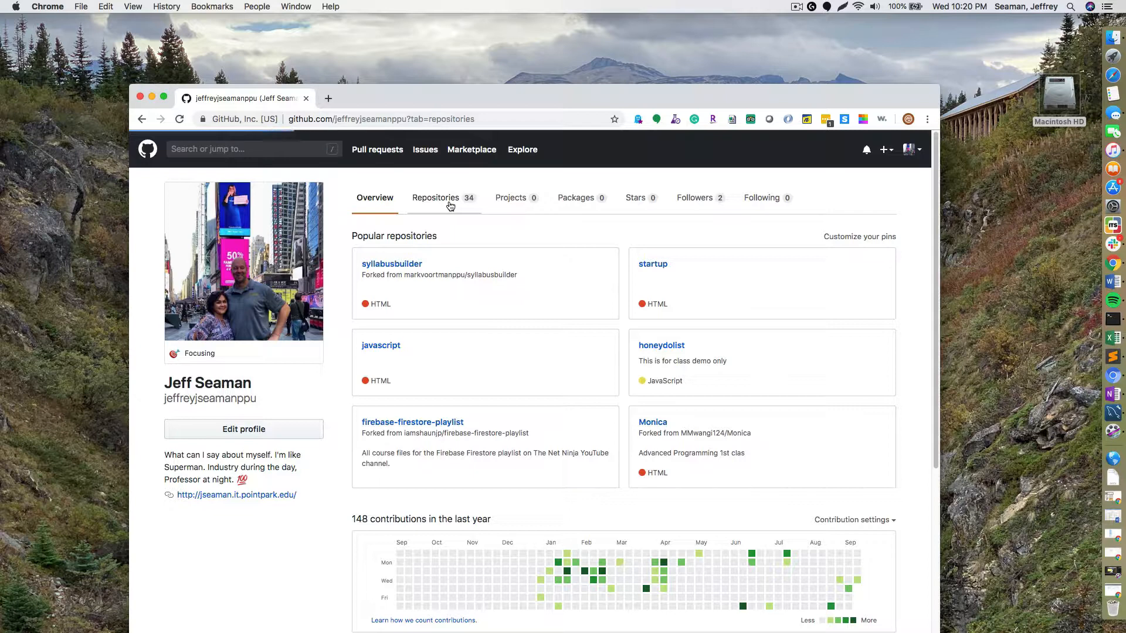
left_click(378, 279)
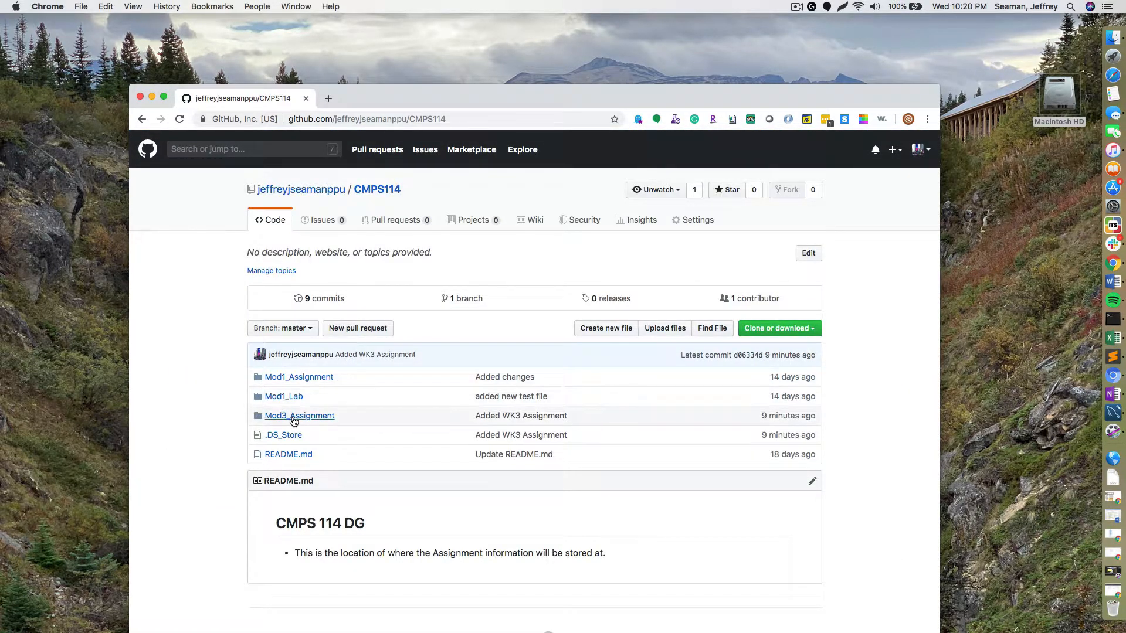
left_click(293, 417)
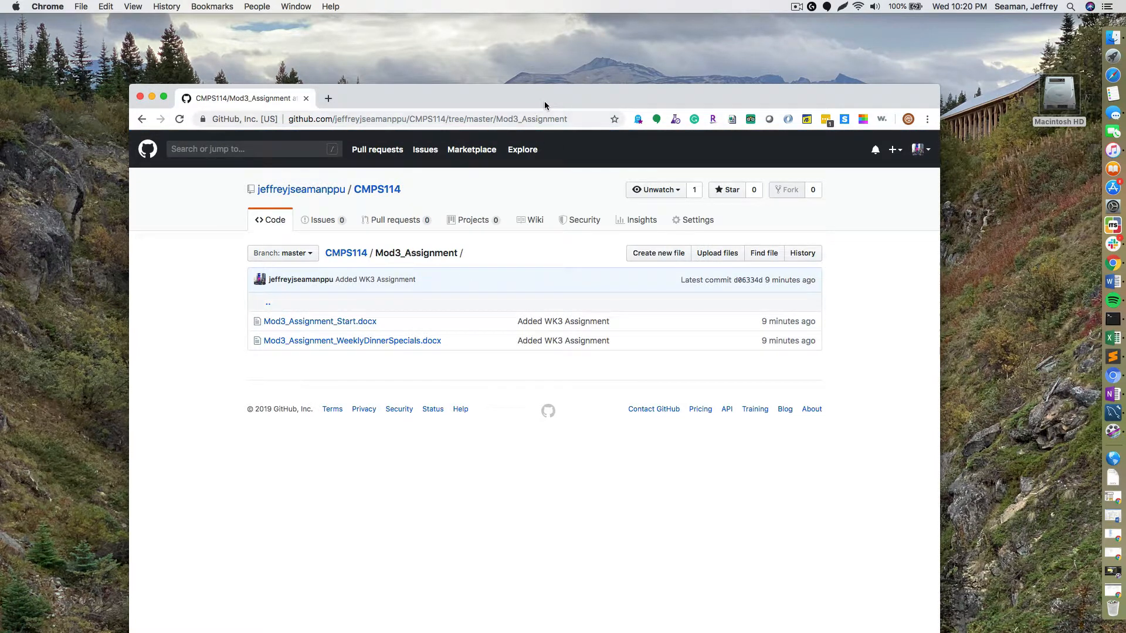
double_click(544, 103)
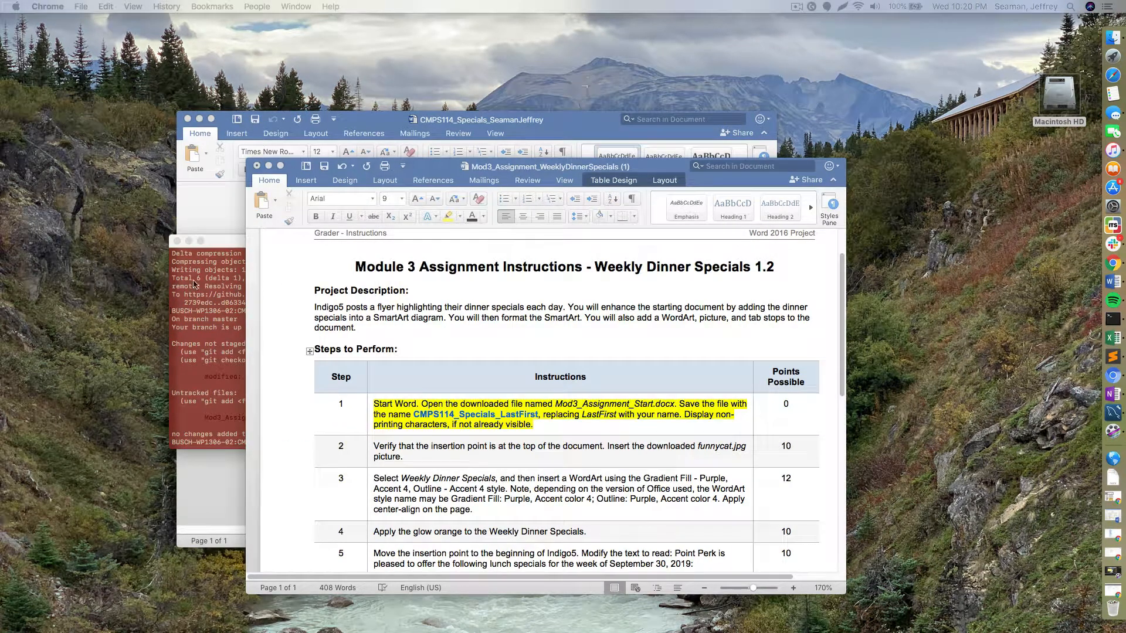
left_click(193, 284)
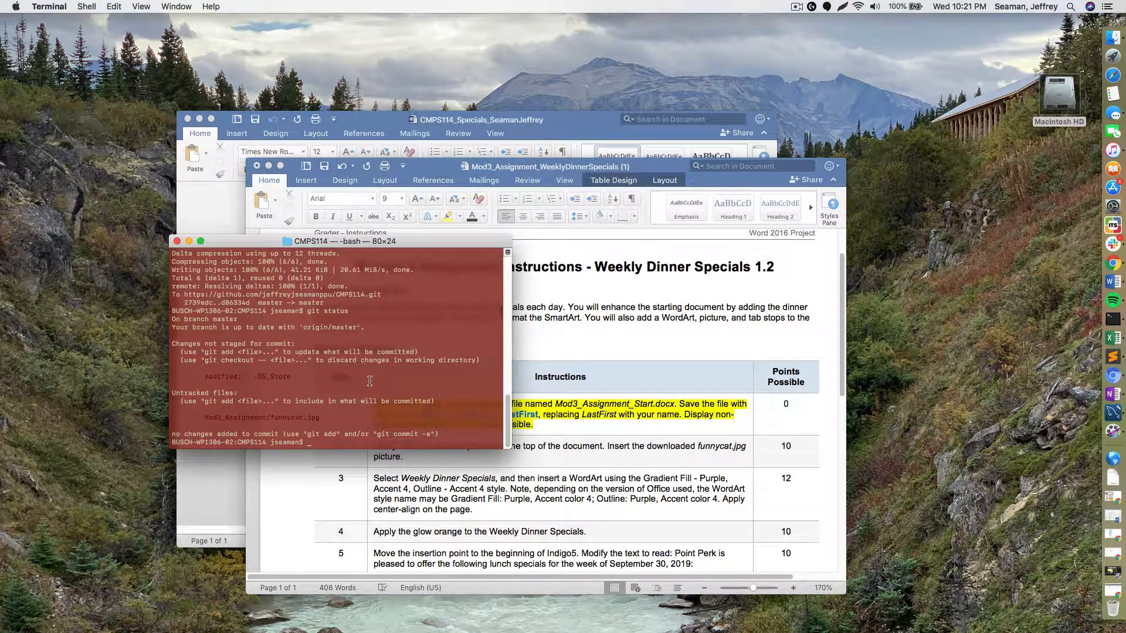
- Run git status, stage all files, and commit with message "Adding image to the folder"
type("git status")
key("Return")
type("git add .")
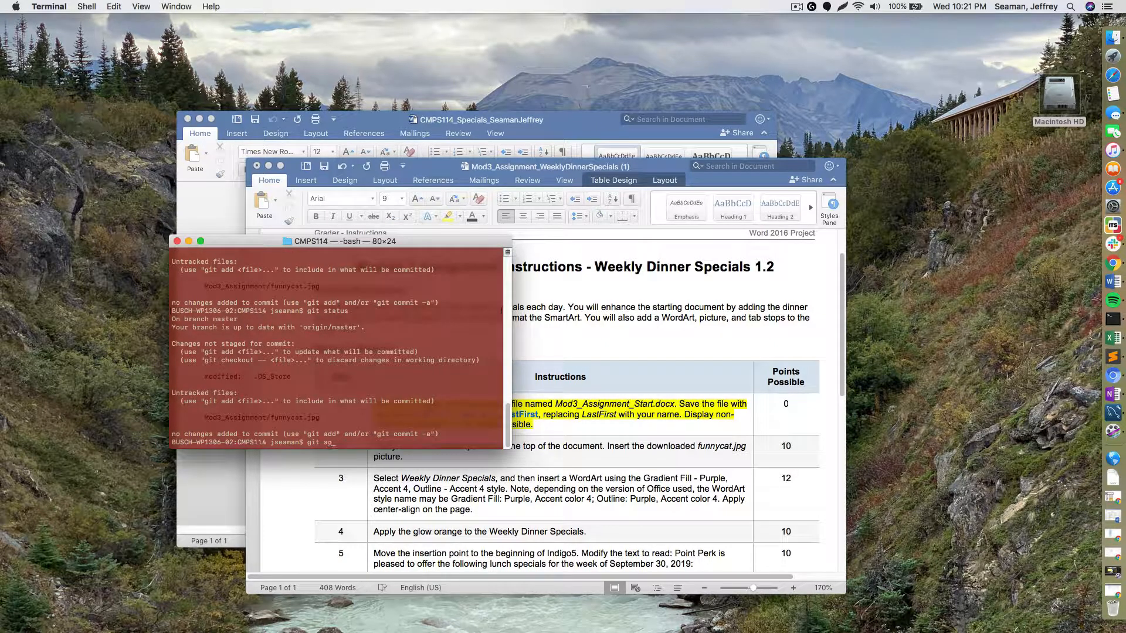
key("Return")
type("git co")
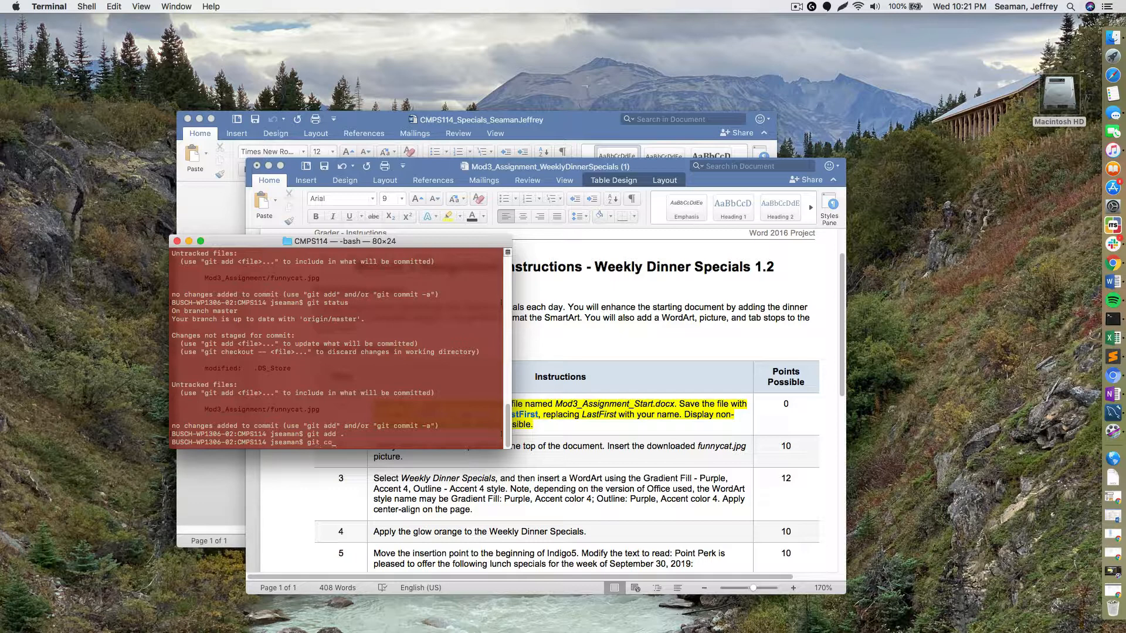
type("mmit -m \"Addin")
type("g image to the fole")
type("er\"")
key("Return")
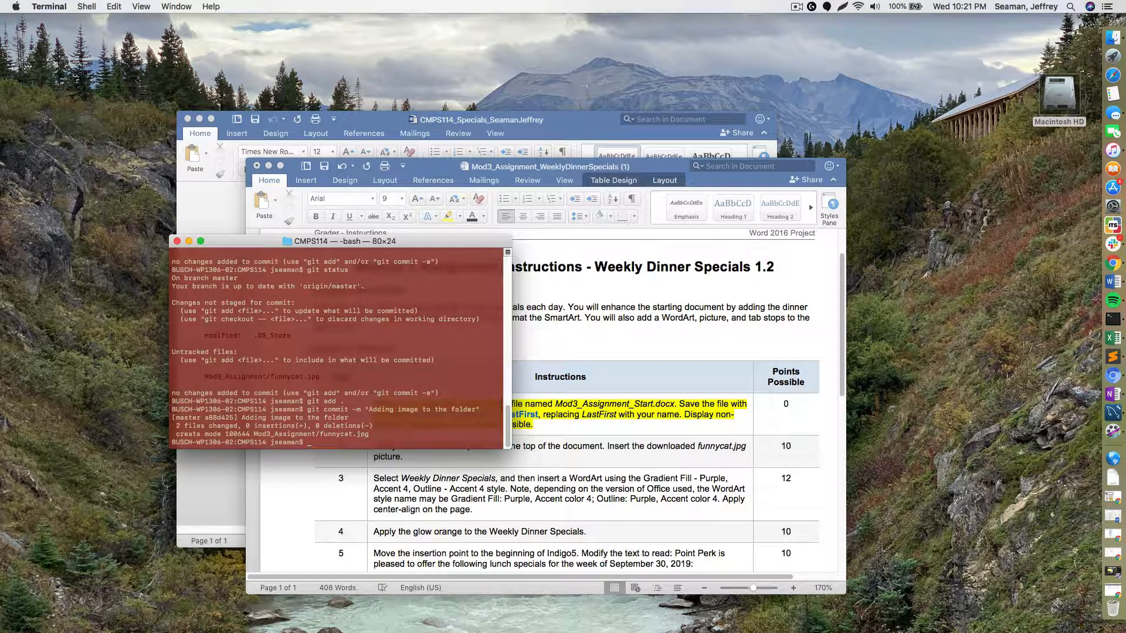
- Push the commit to origin with git push origin
type("git push origin")
key("Return")
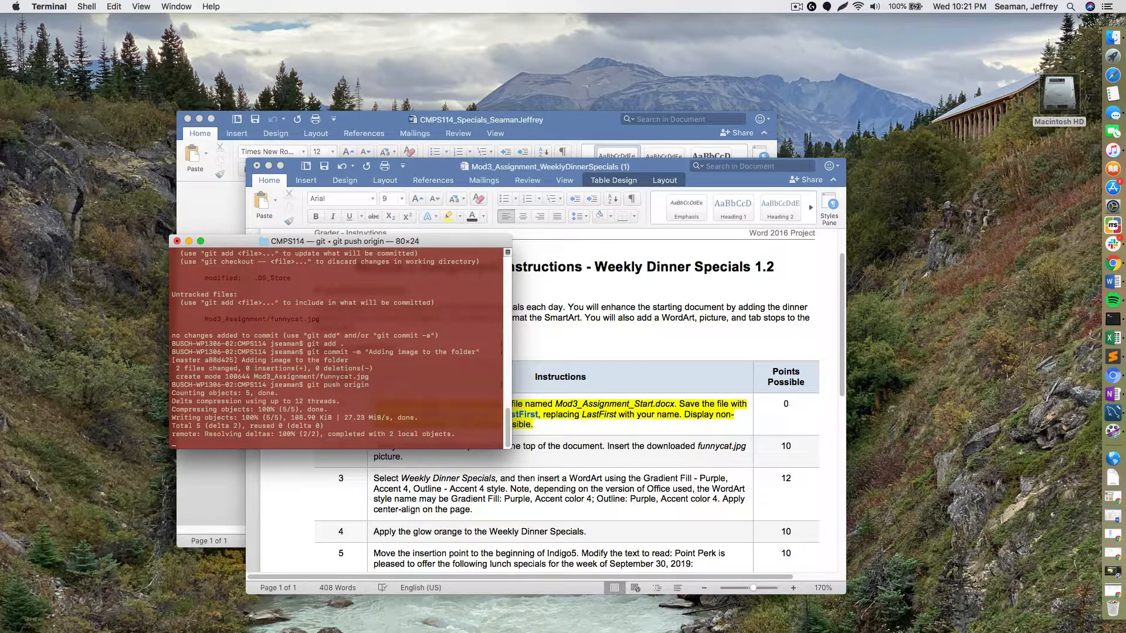
key("super+Tab")
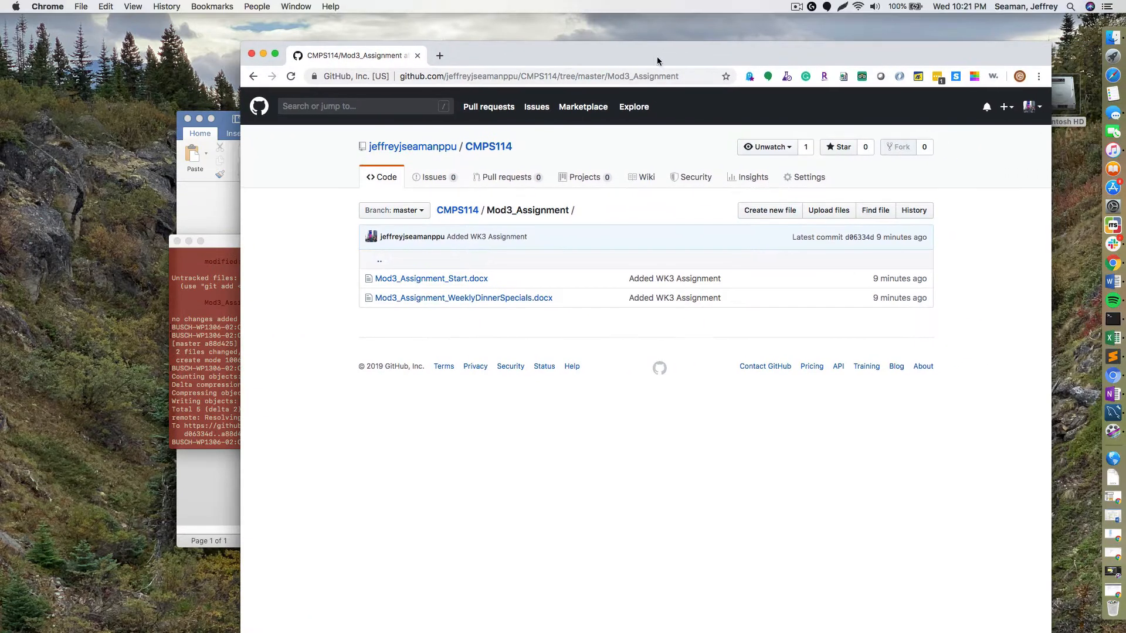
- Refresh the Mod3_Assignment folder to confirm funnycat.jpg, then minimize Chrome and the Terminal
left_click(290, 76)
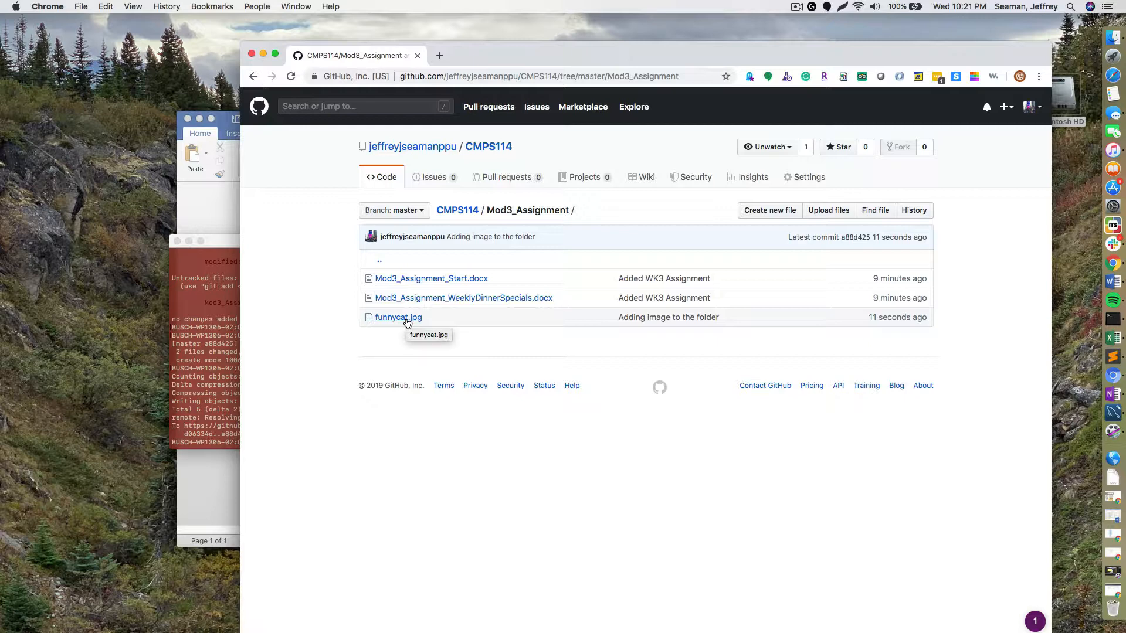
key("super+m")
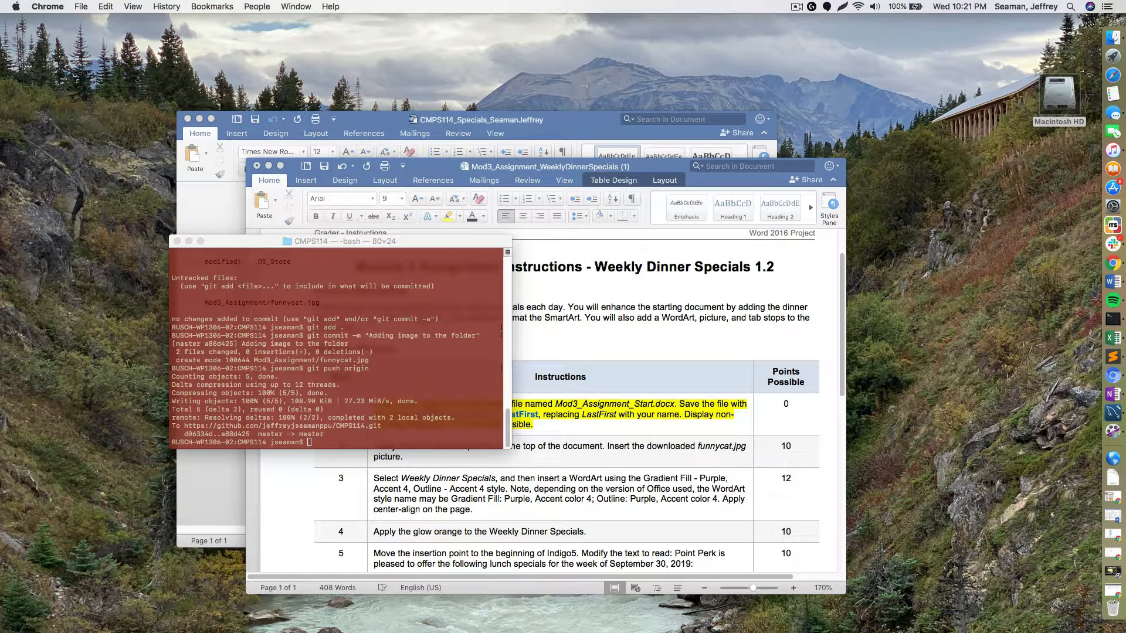
left_click(189, 241)
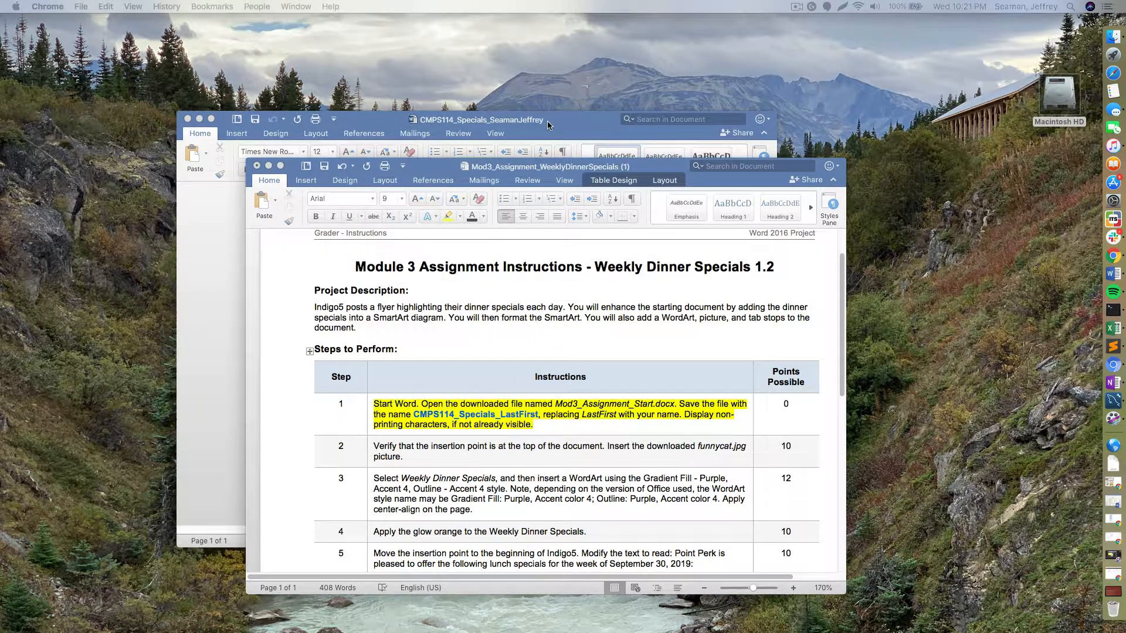
- Bring the Weekly Dinner Specials flyer forward and start a Picture from File insertion
left_click(548, 125)
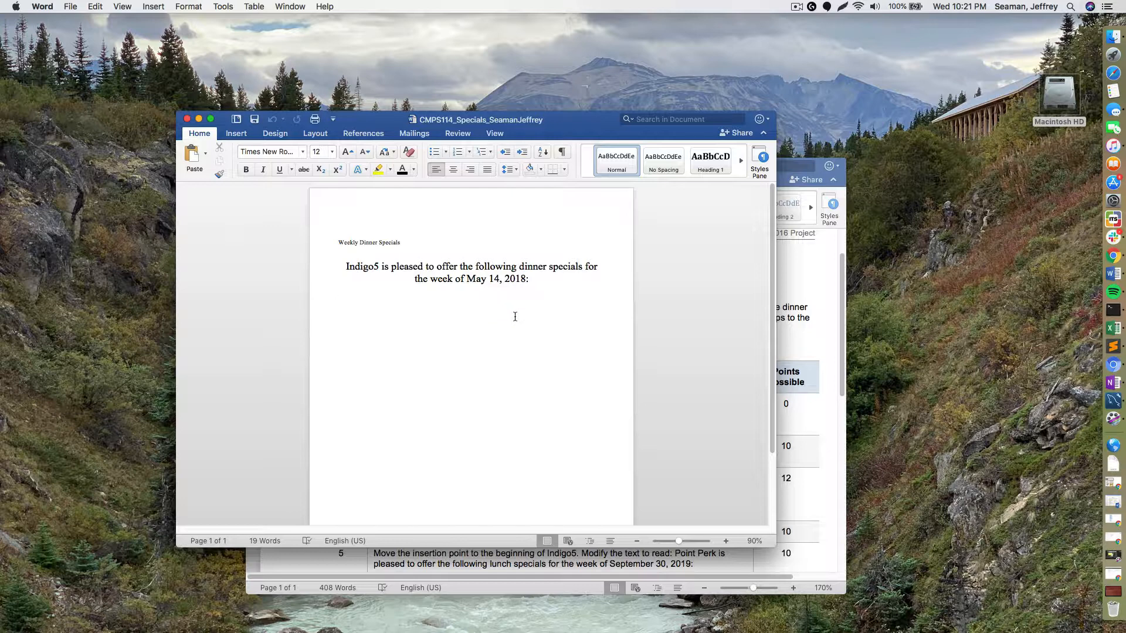
left_click(355, 227)
left_click(235, 134)
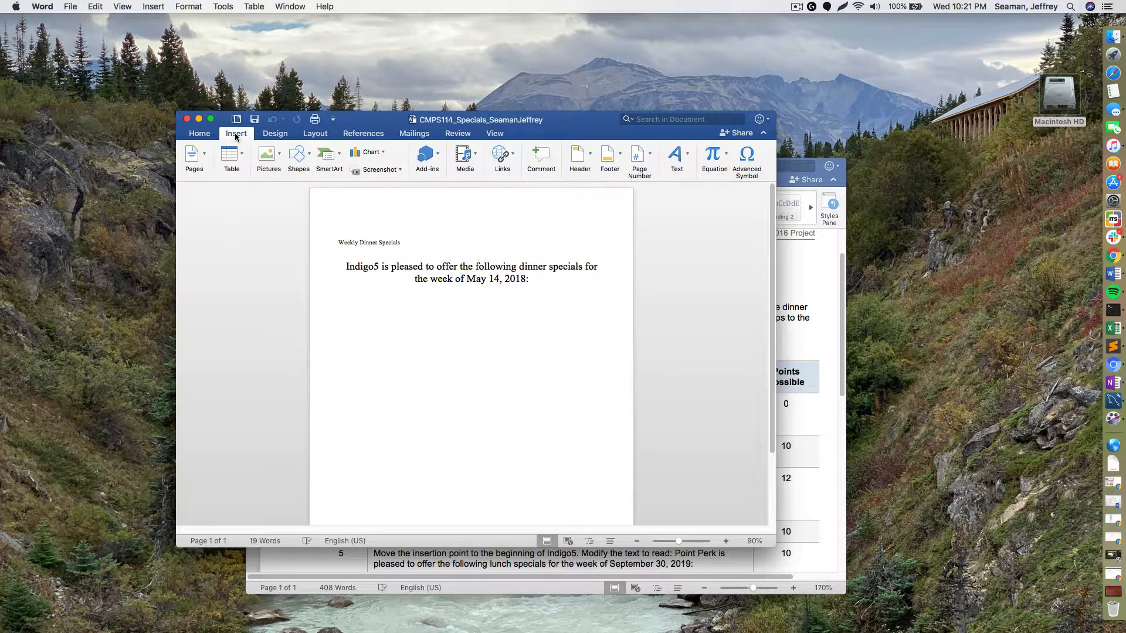
left_click(276, 157)
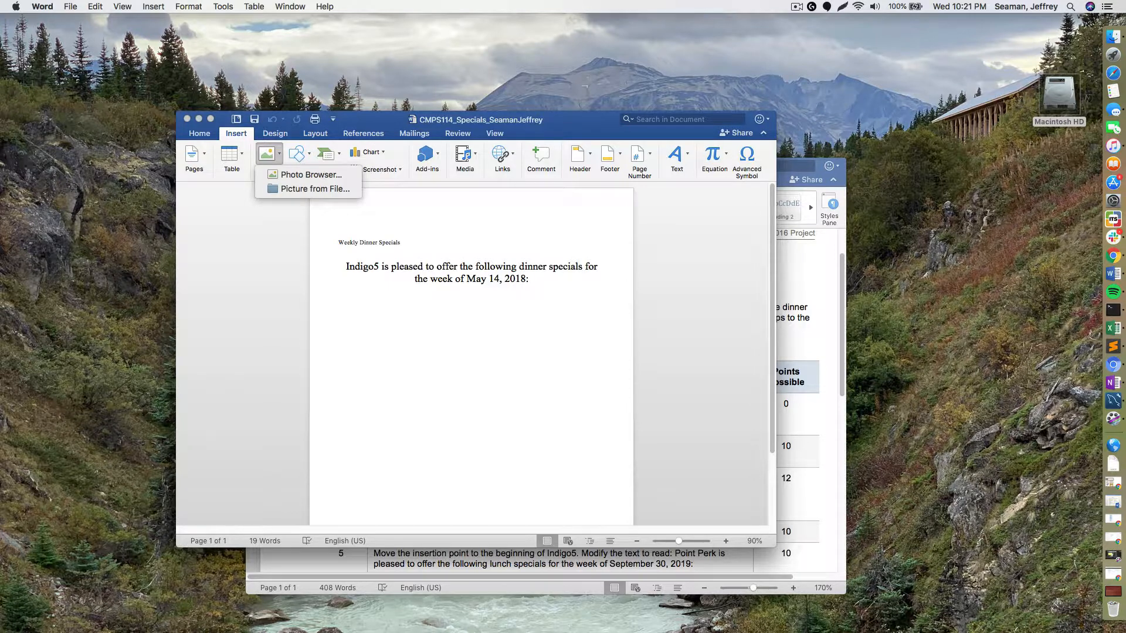
left_click(315, 189)
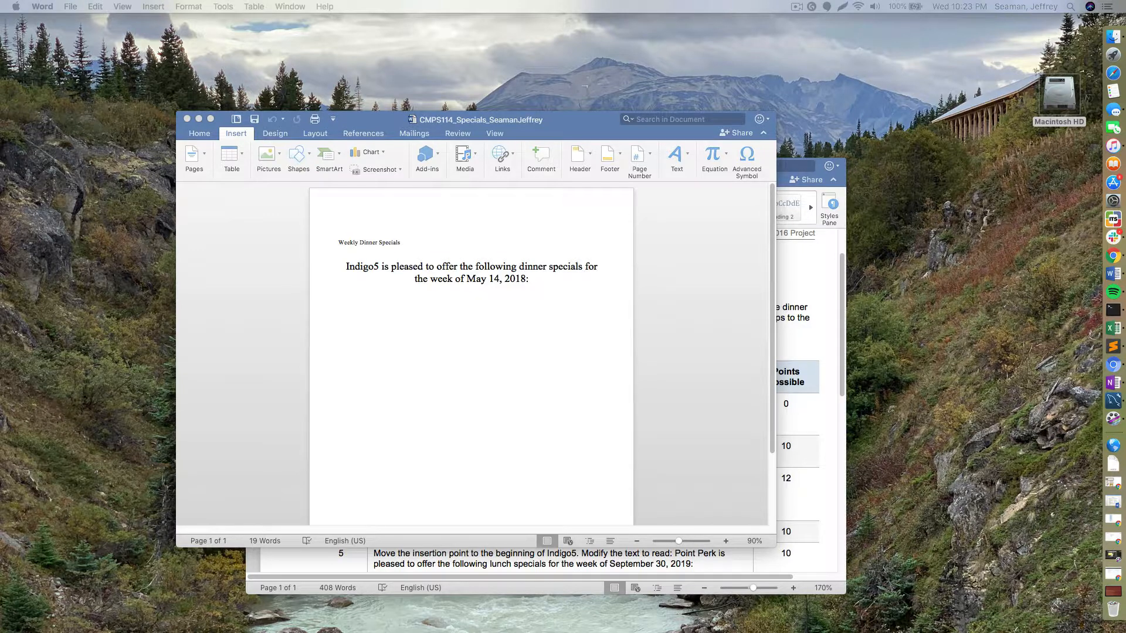
- Insert funnycat.jpg from Downloads below the May 14, 2018 intro sentence
left_click(396, 329)
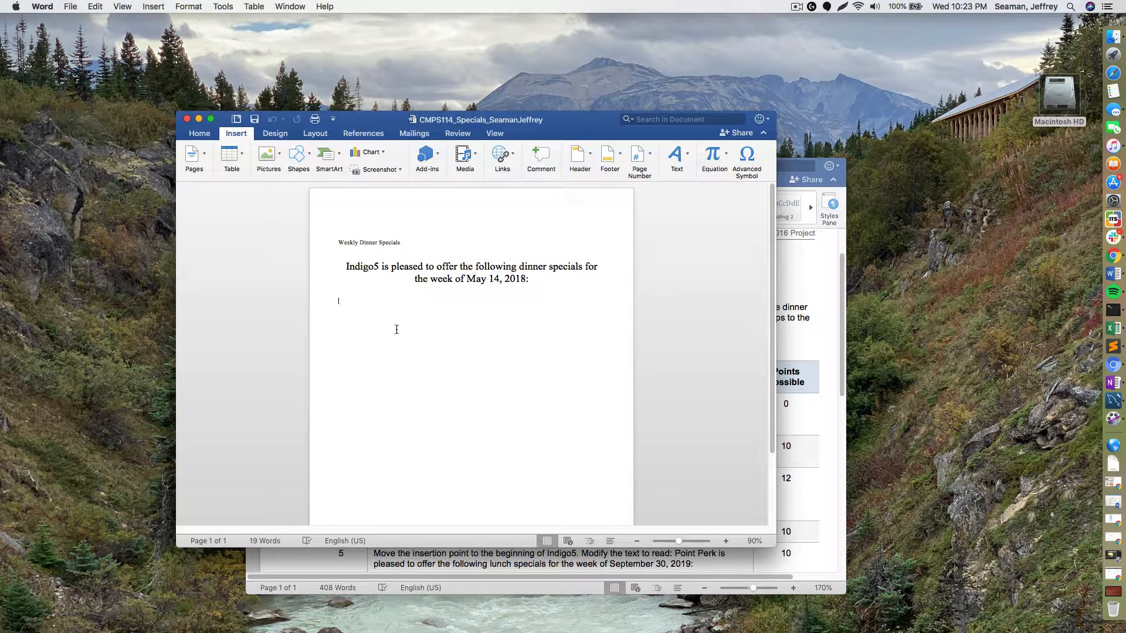
left_click(276, 155)
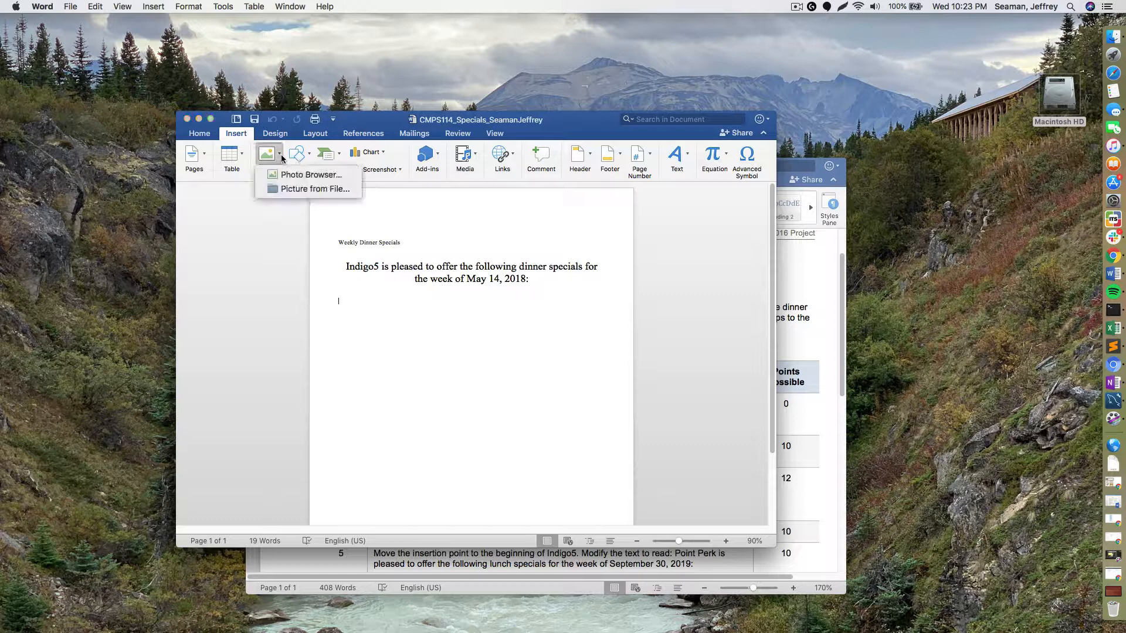
left_click(299, 189)
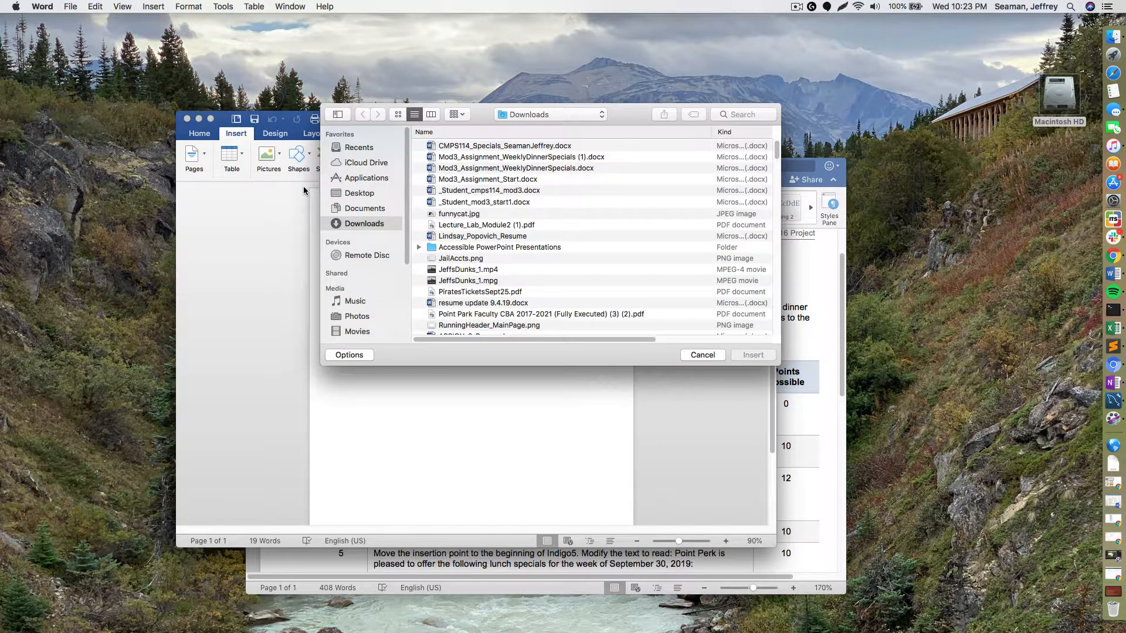
left_click(380, 195)
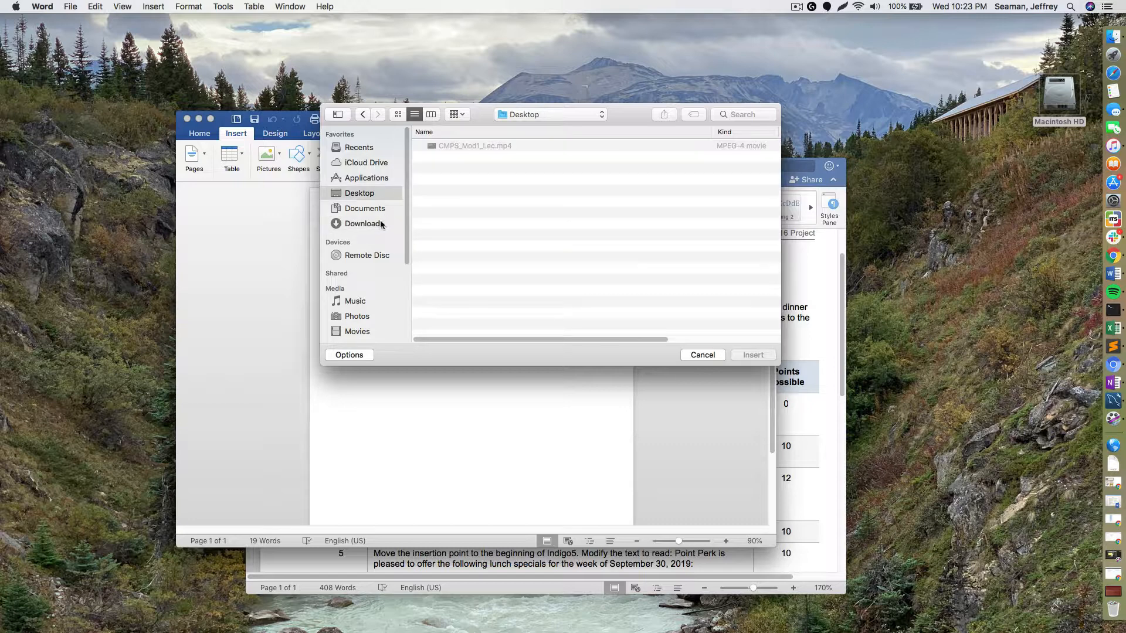
left_click(380, 224)
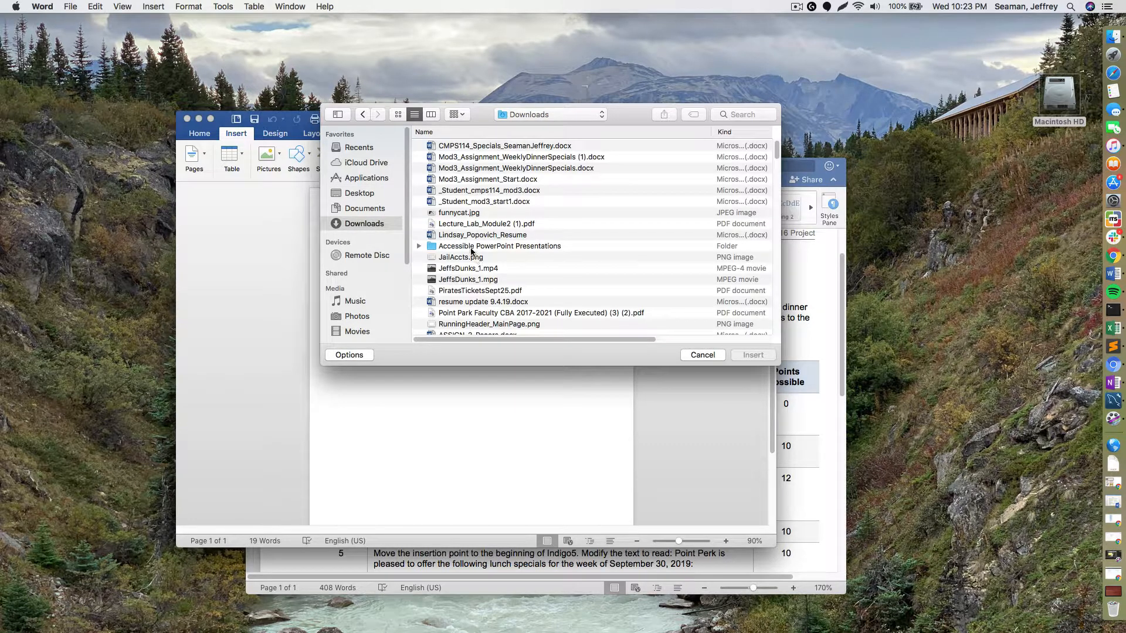
left_click(465, 214)
double_click(464, 214)
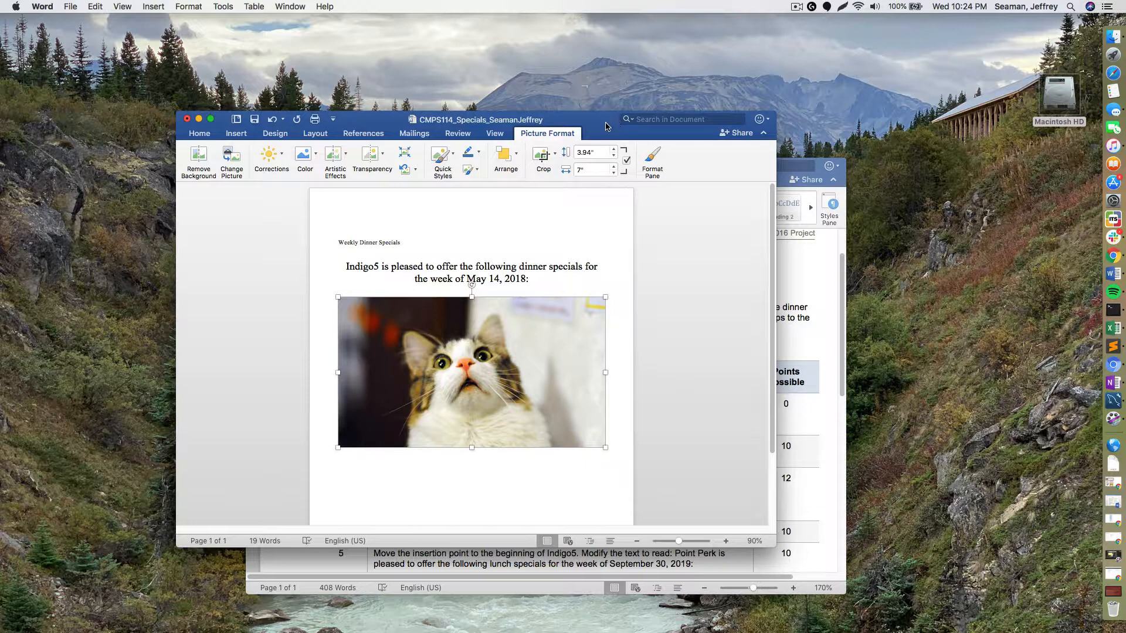
- Mark step 2 of the assignment instructions done with yellow highlight, then return to the flyer
left_click_drag(605, 125, 533, 57)
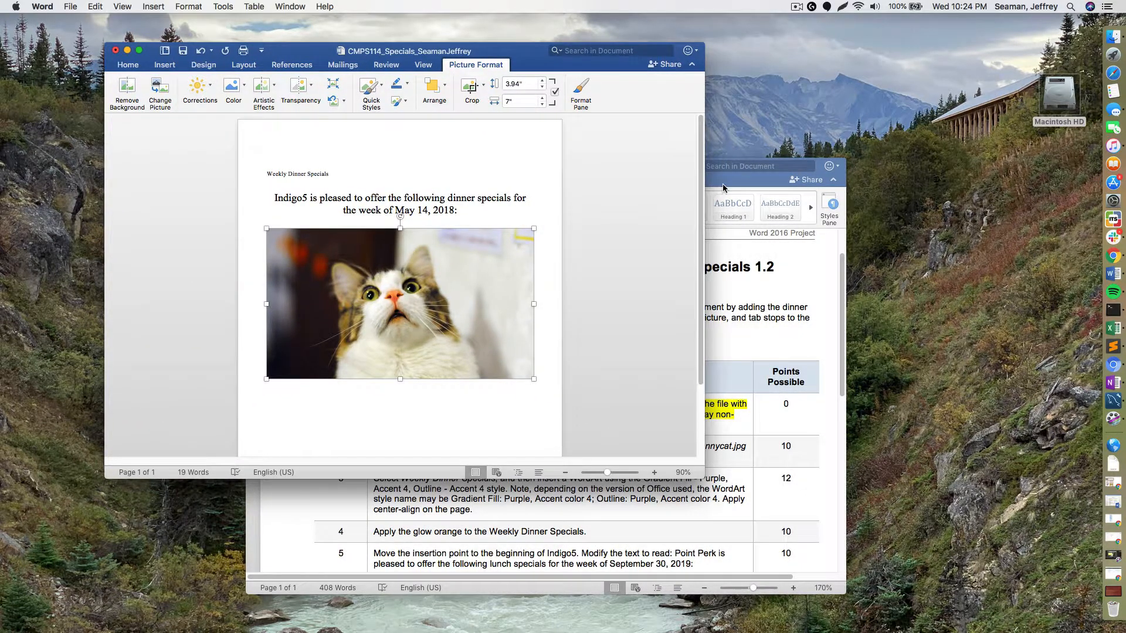
left_click(722, 188)
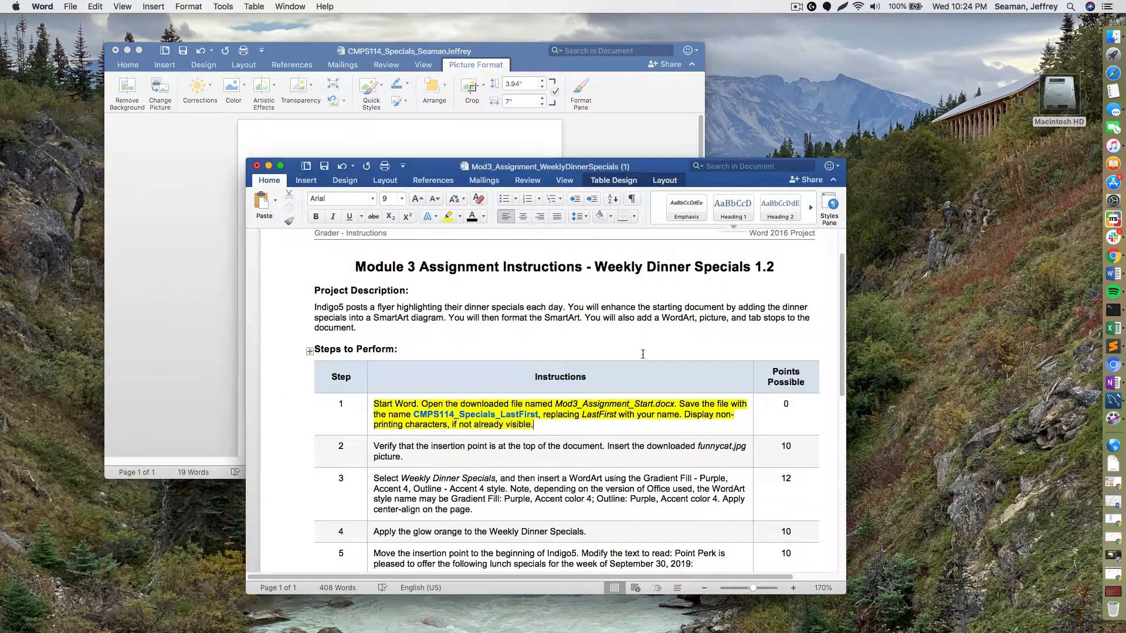
triple_click(421, 457)
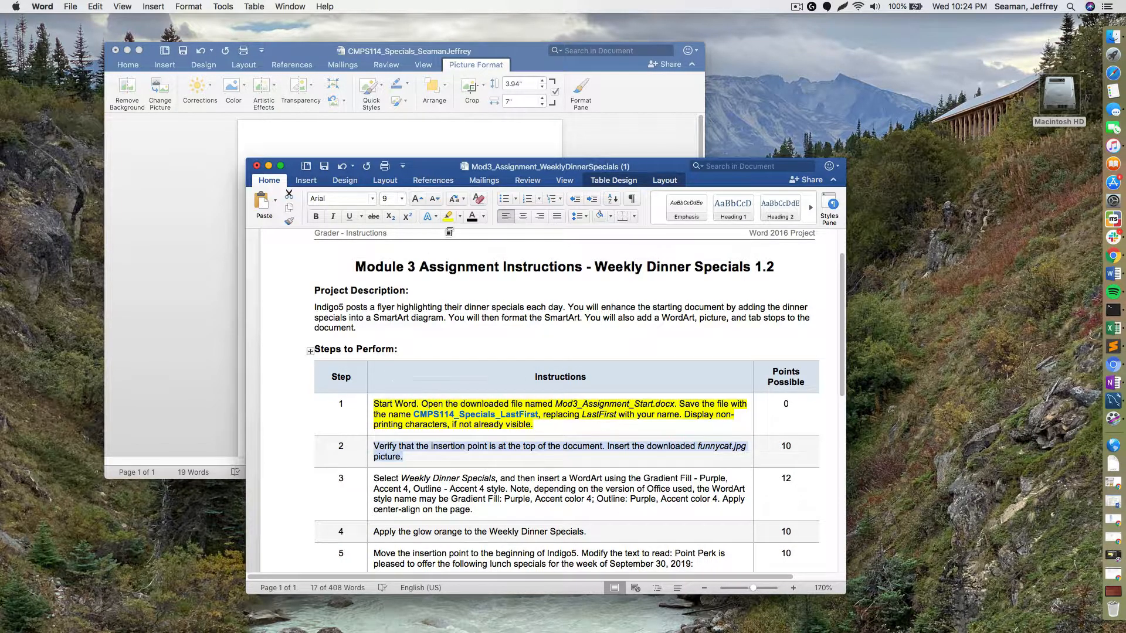
left_click(448, 217)
key("Left")
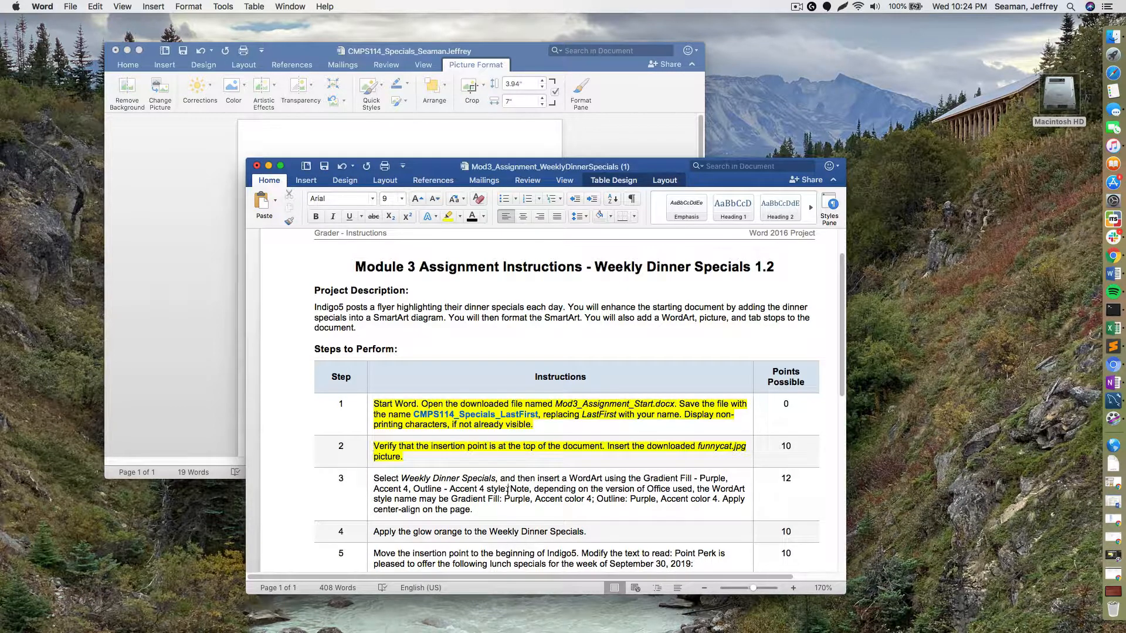
left_click_drag(507, 490, 381, 479)
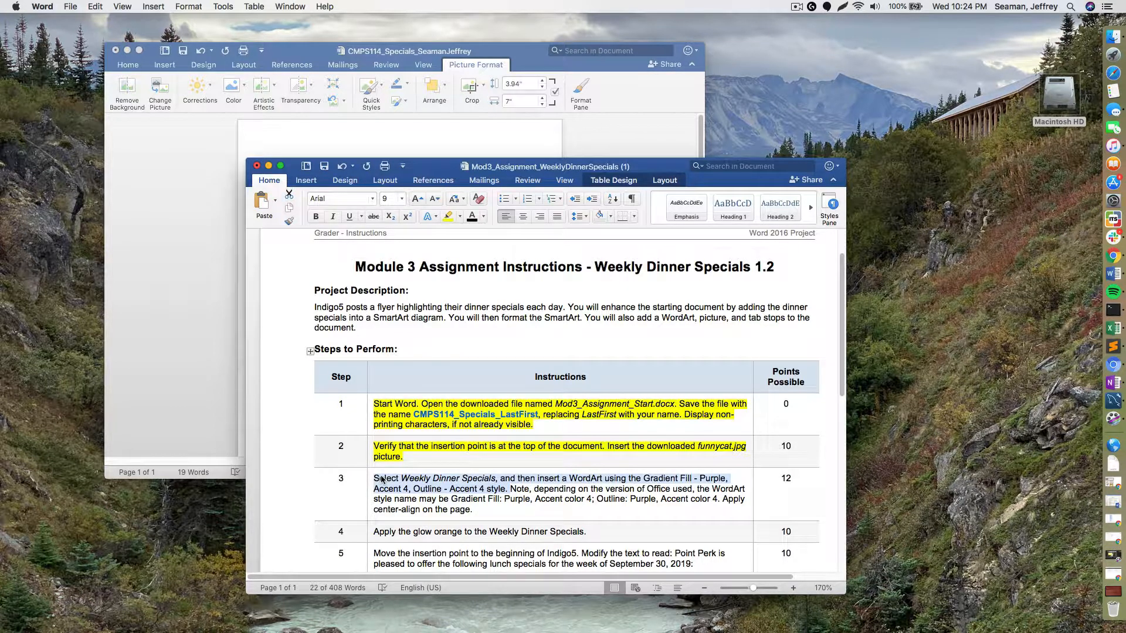
left_click(206, 361)
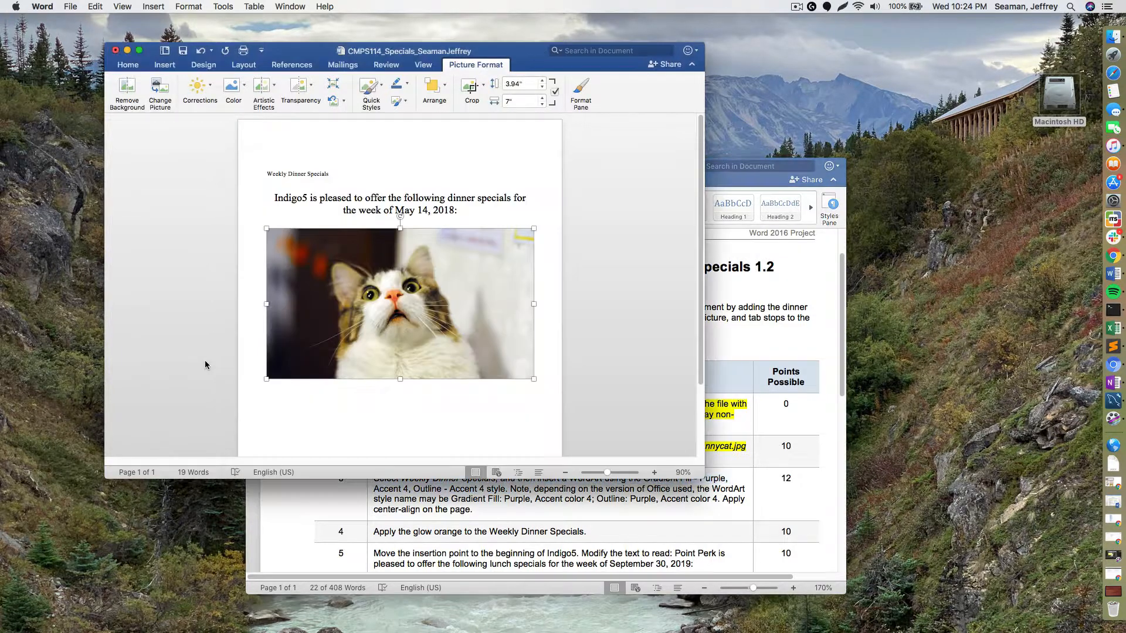
- Center the Weekly Dinner Specials heading, then browse Shapes and theme fonts without applying any
triple_click(295, 172)
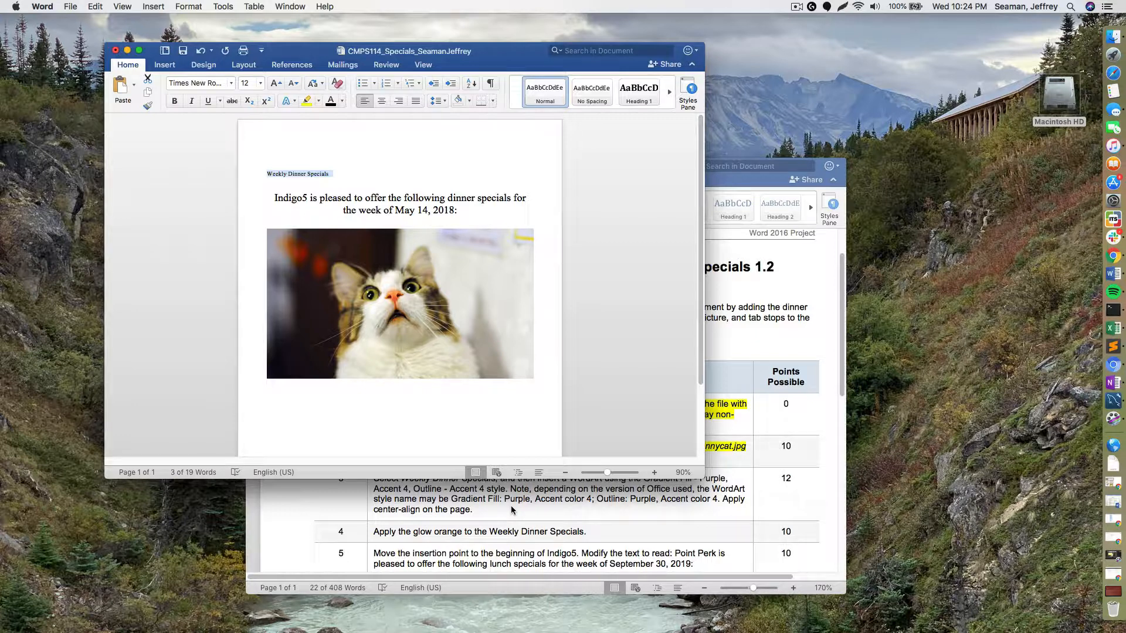
left_click(382, 101)
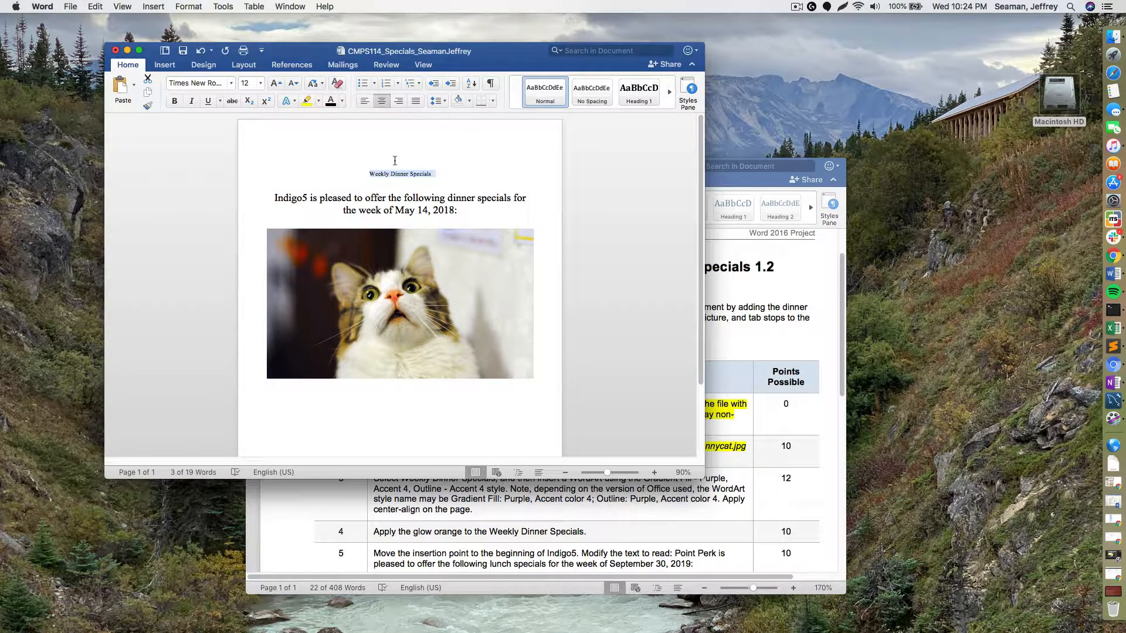
left_click(169, 70)
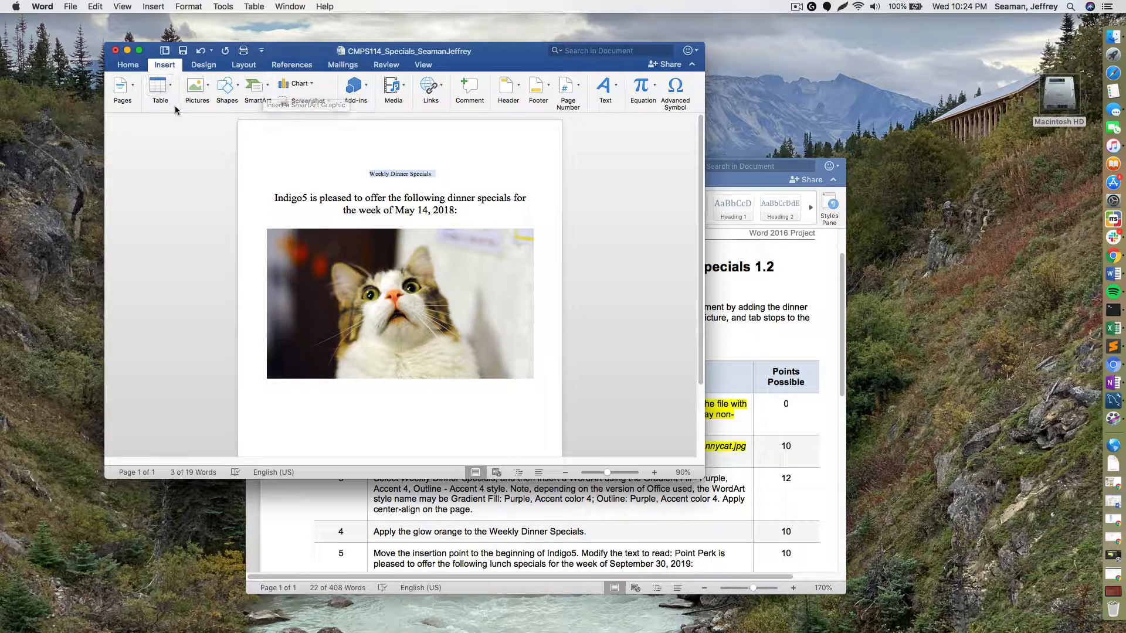
left_click(241, 83)
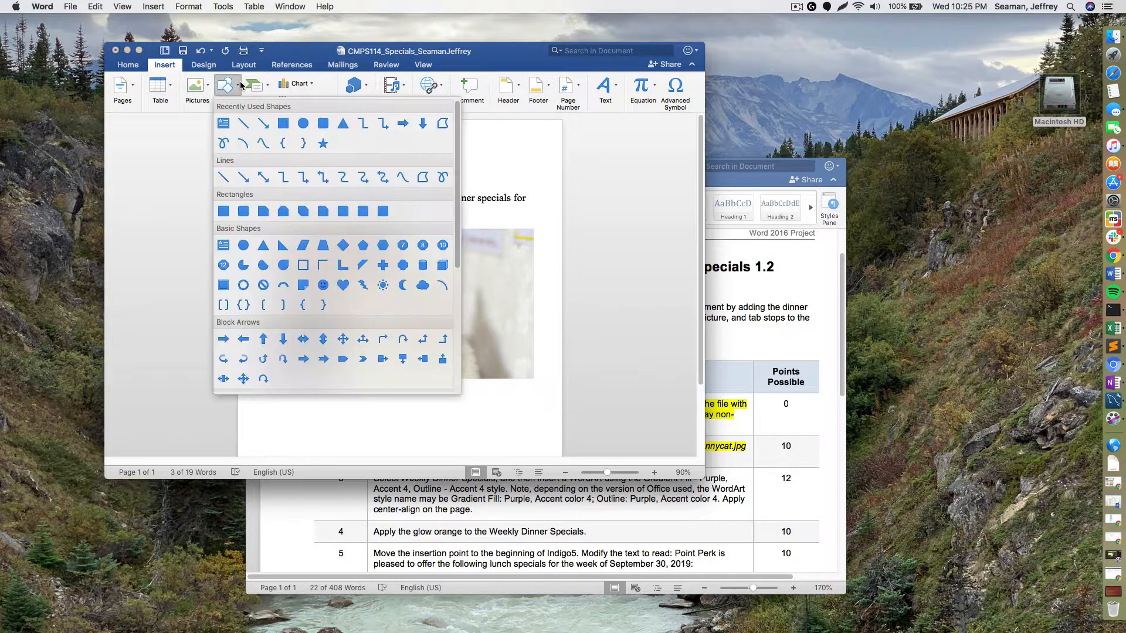
left_click(236, 82)
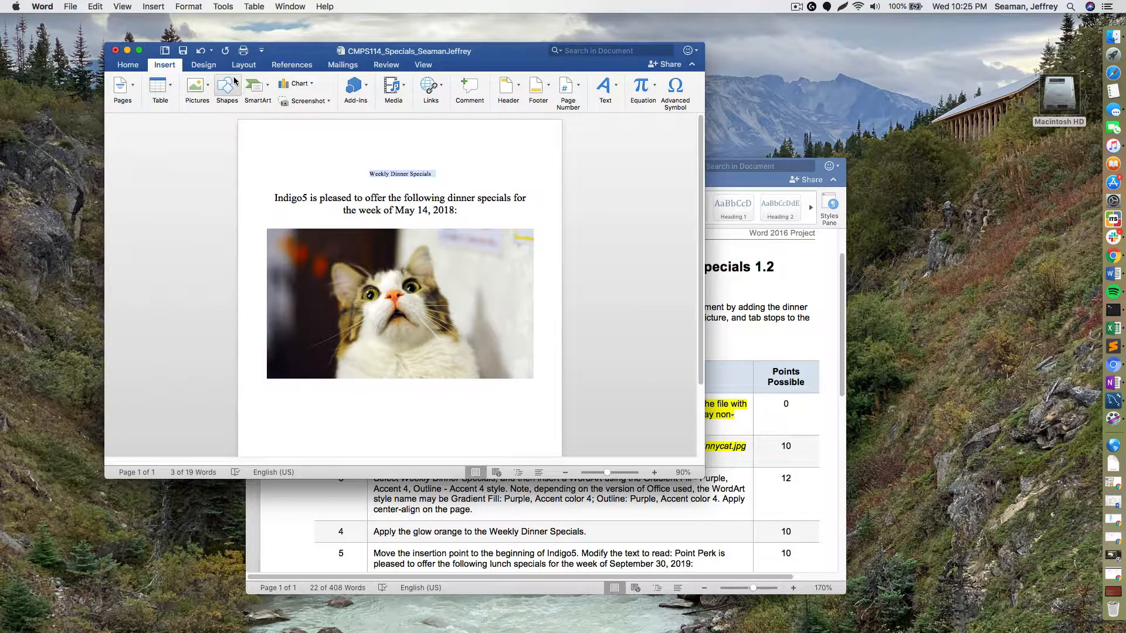
left_click(204, 65)
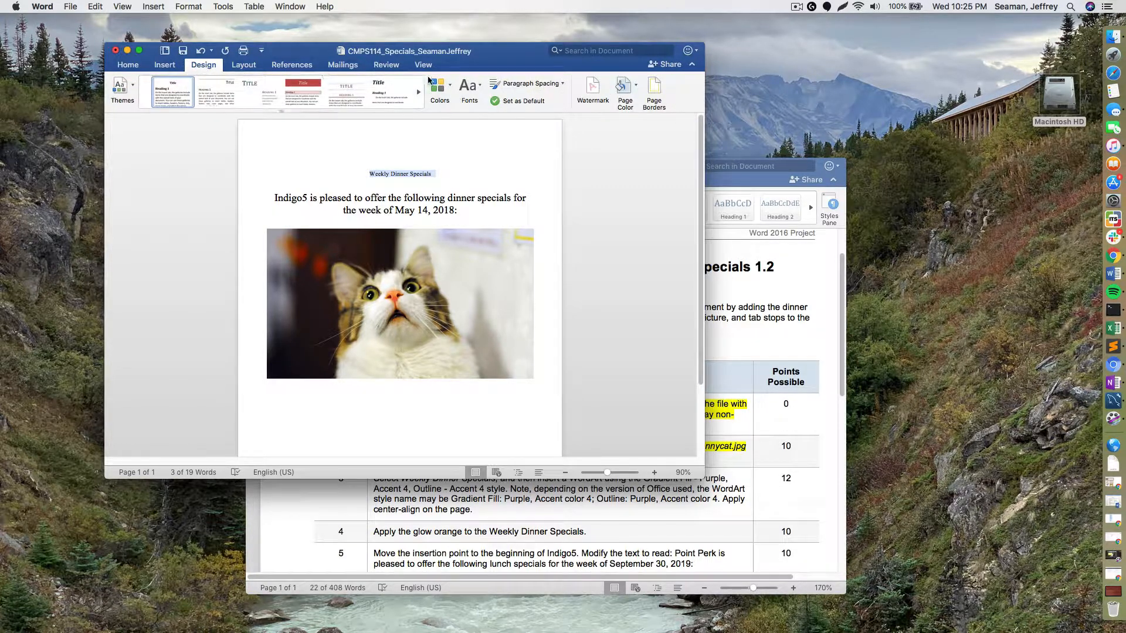
left_click(479, 86)
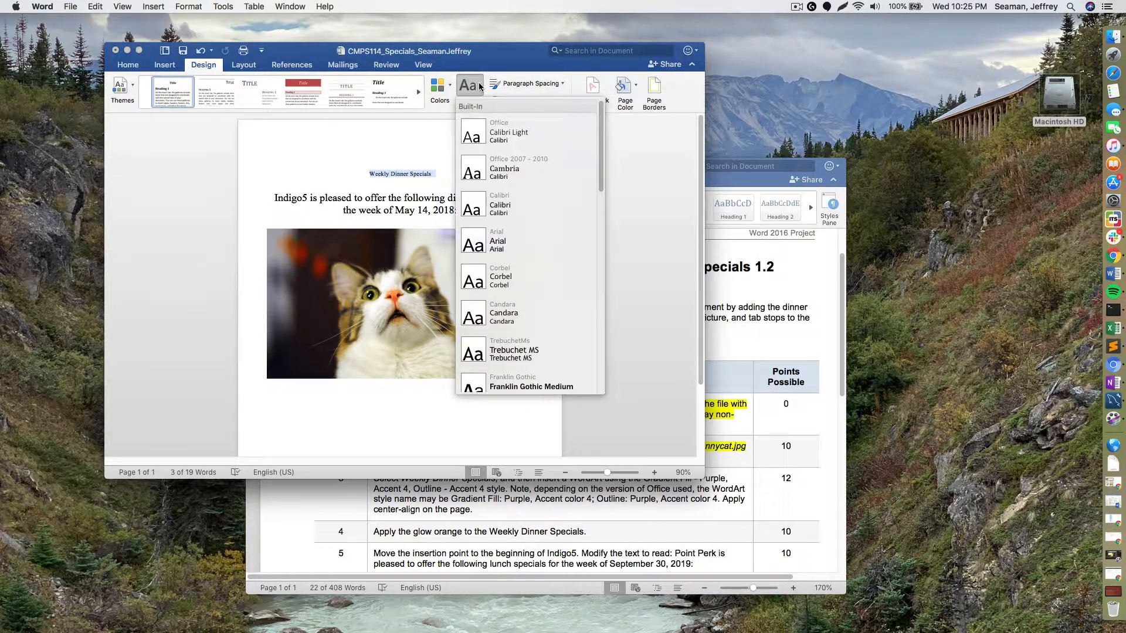
left_click(479, 86)
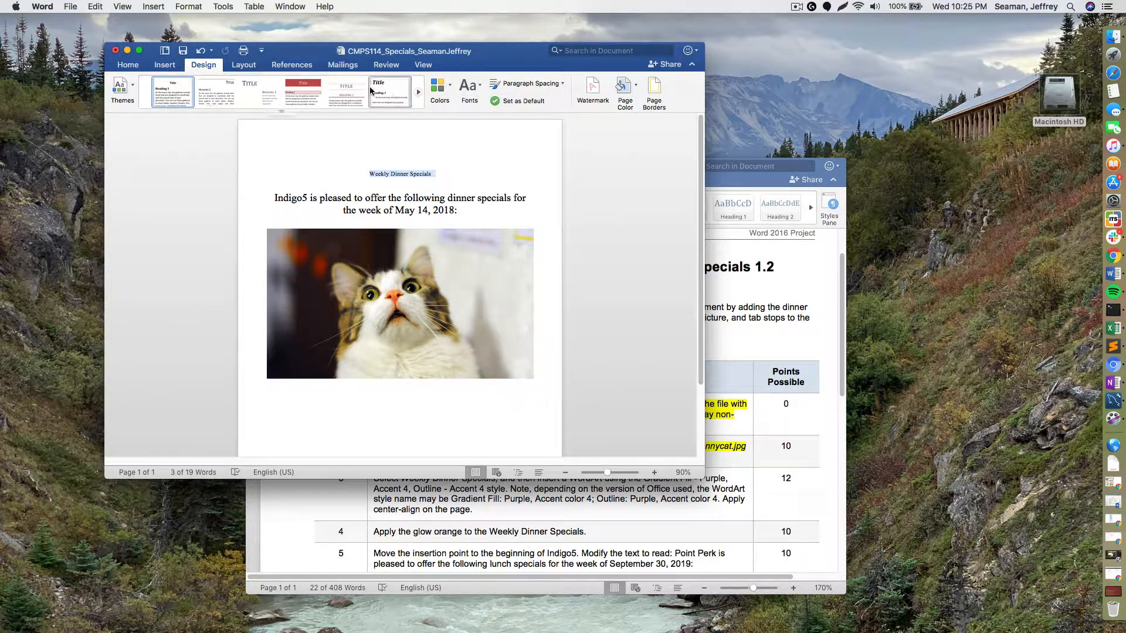
left_click(167, 66)
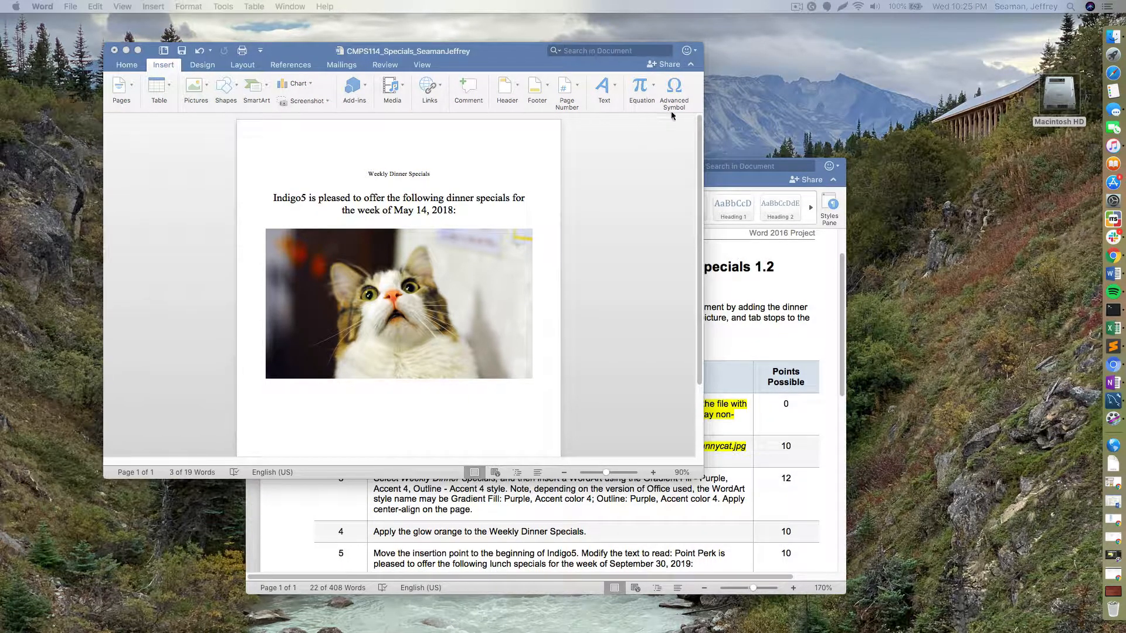
- Convert the Weekly Dinner Specials heading into the teal WordArt style
left_click(407, 179)
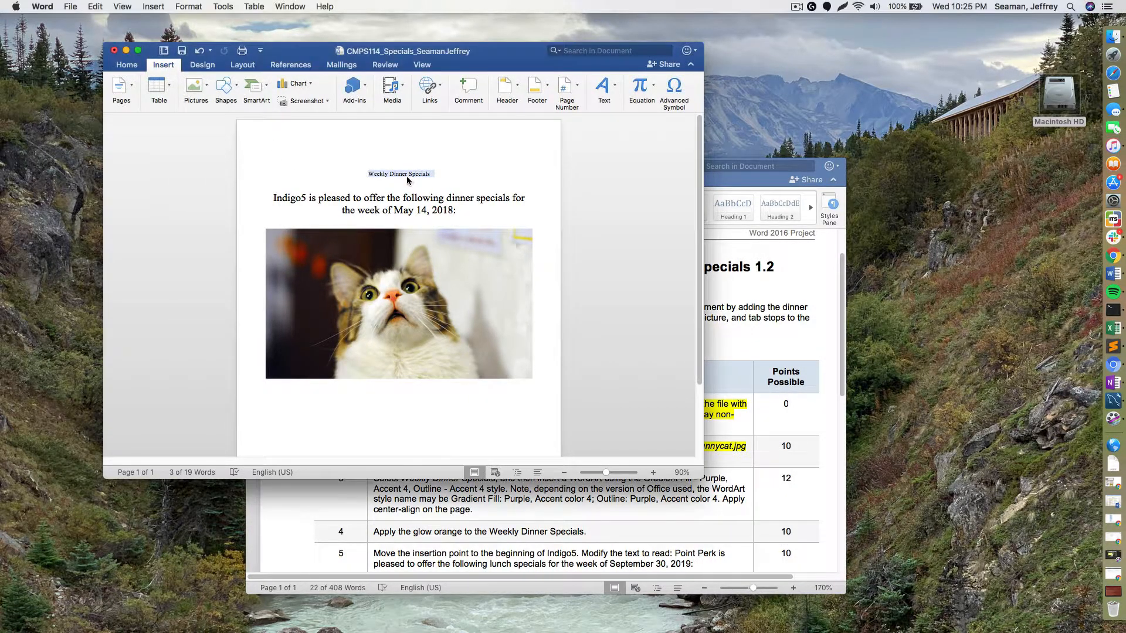
left_click(616, 87)
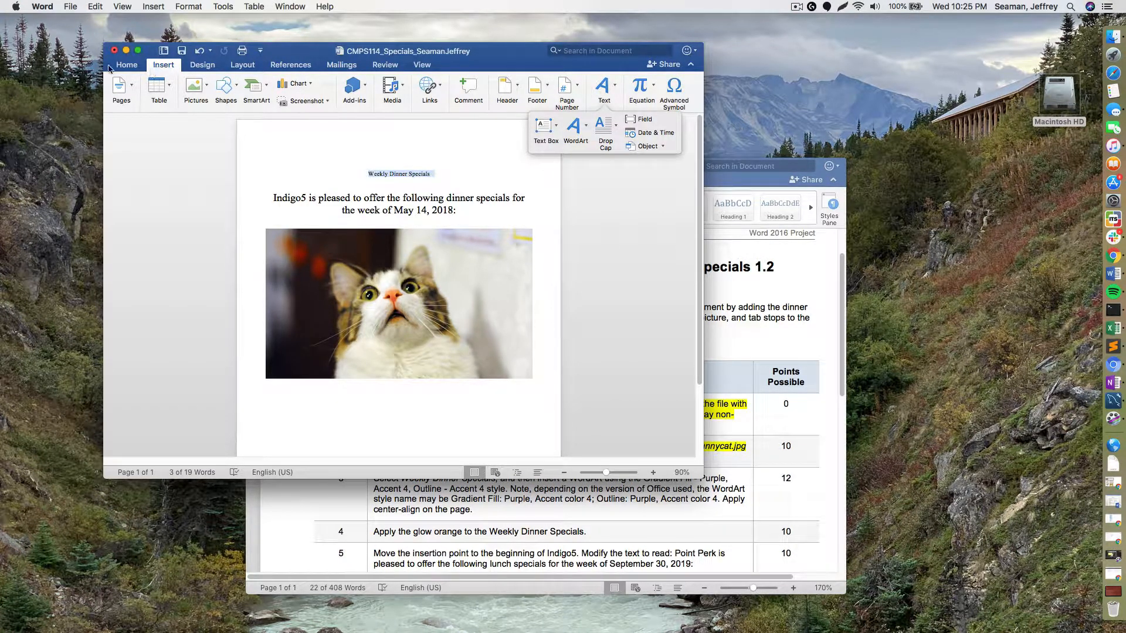
left_click(584, 128)
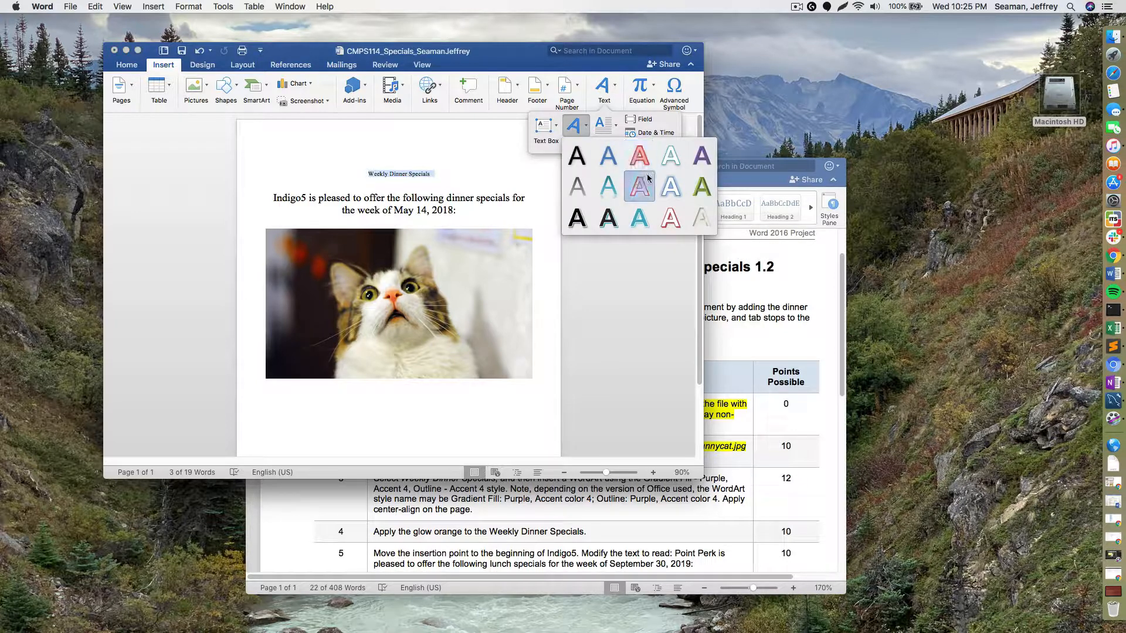
left_click(634, 224)
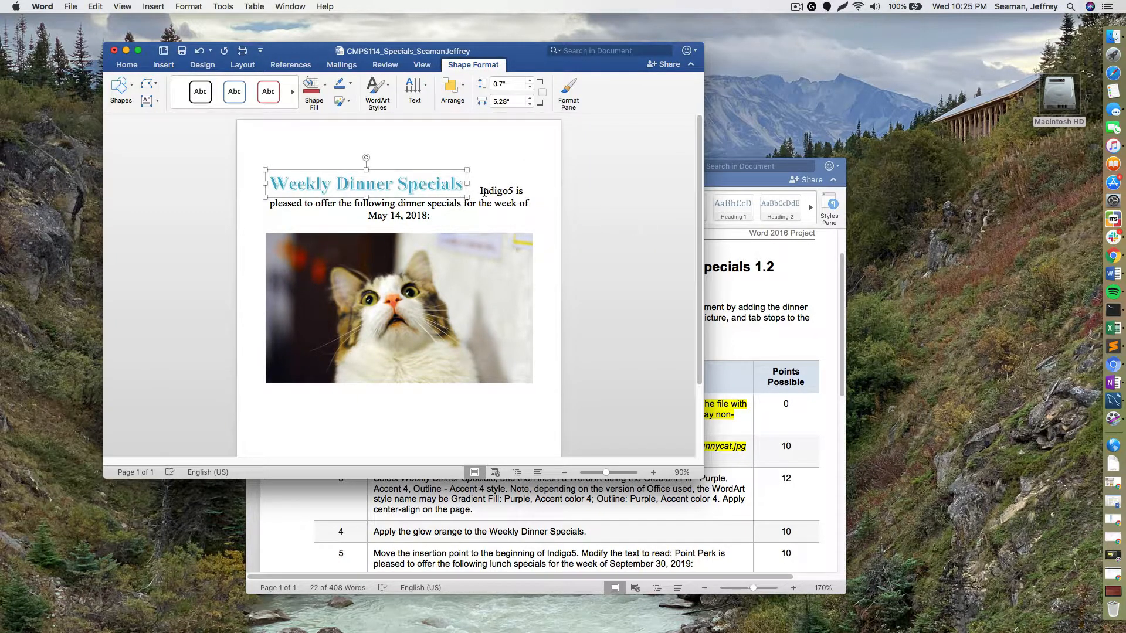
- Restyle the WordArt title as Fill - Purple, Accent 4, Soft Bevel, then show the instructions
left_click(727, 286)
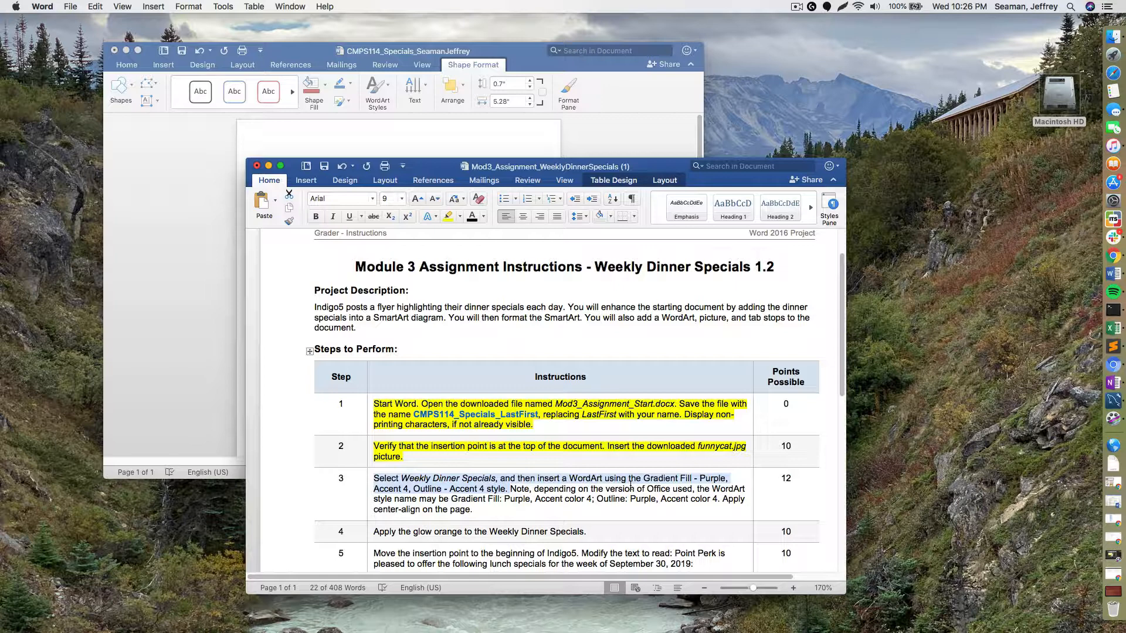
left_click(380, 133)
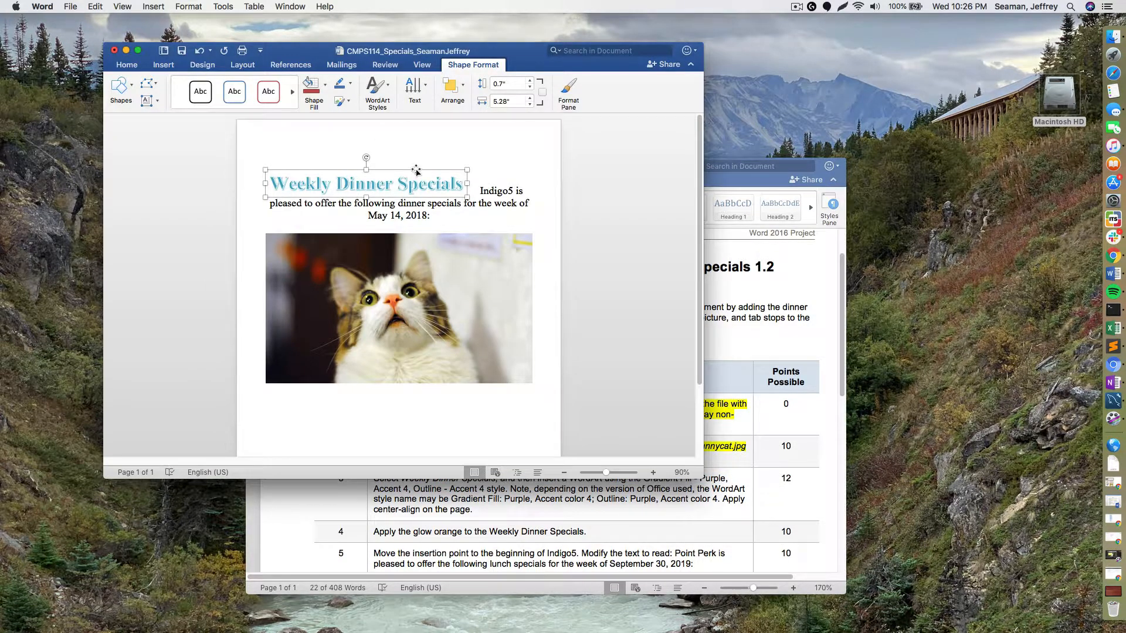
left_click(374, 88)
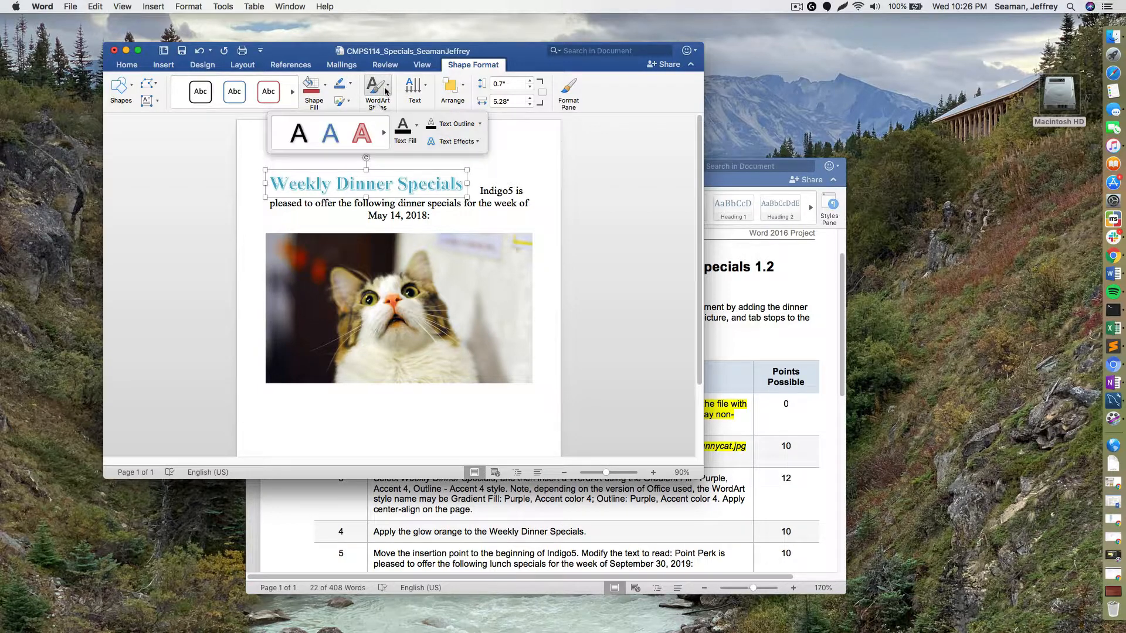
left_click(381, 130)
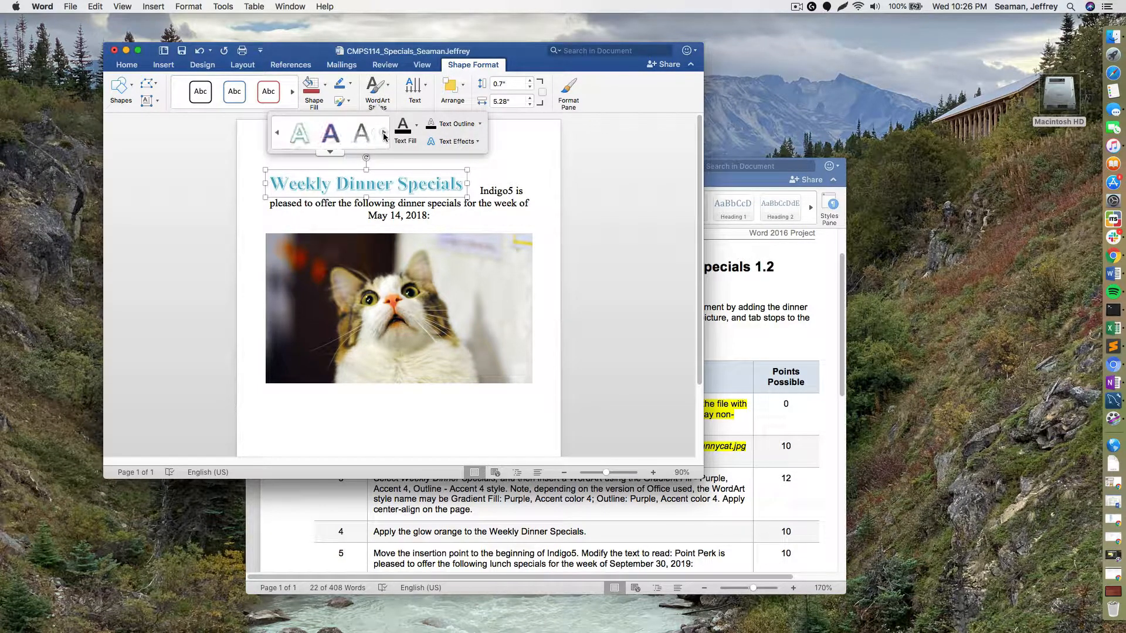
left_click(329, 151)
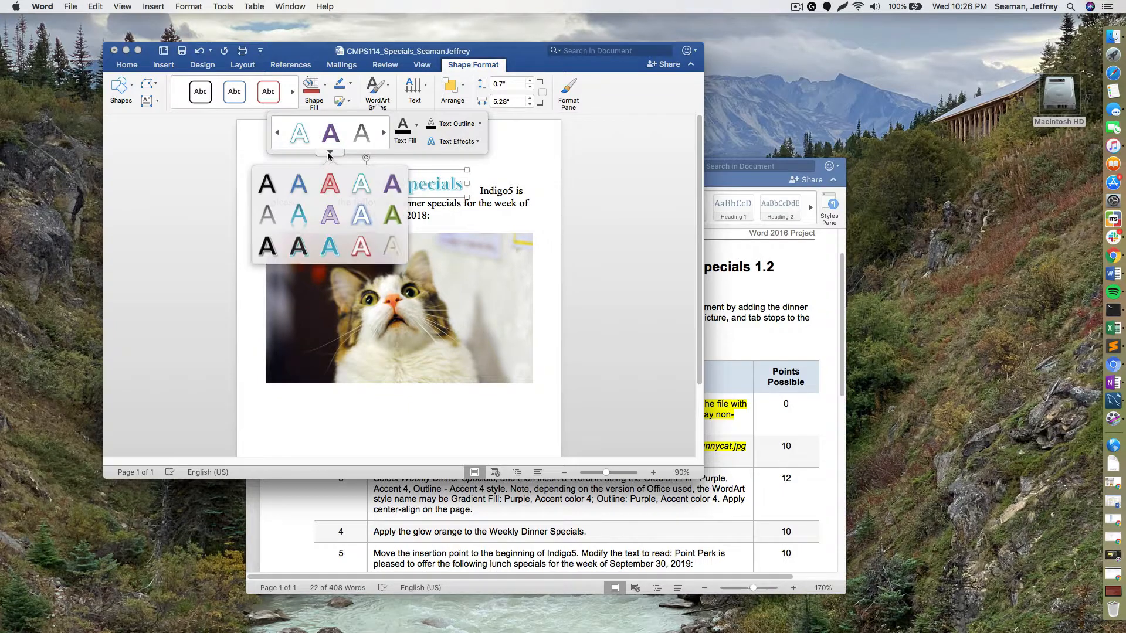
left_click(392, 186)
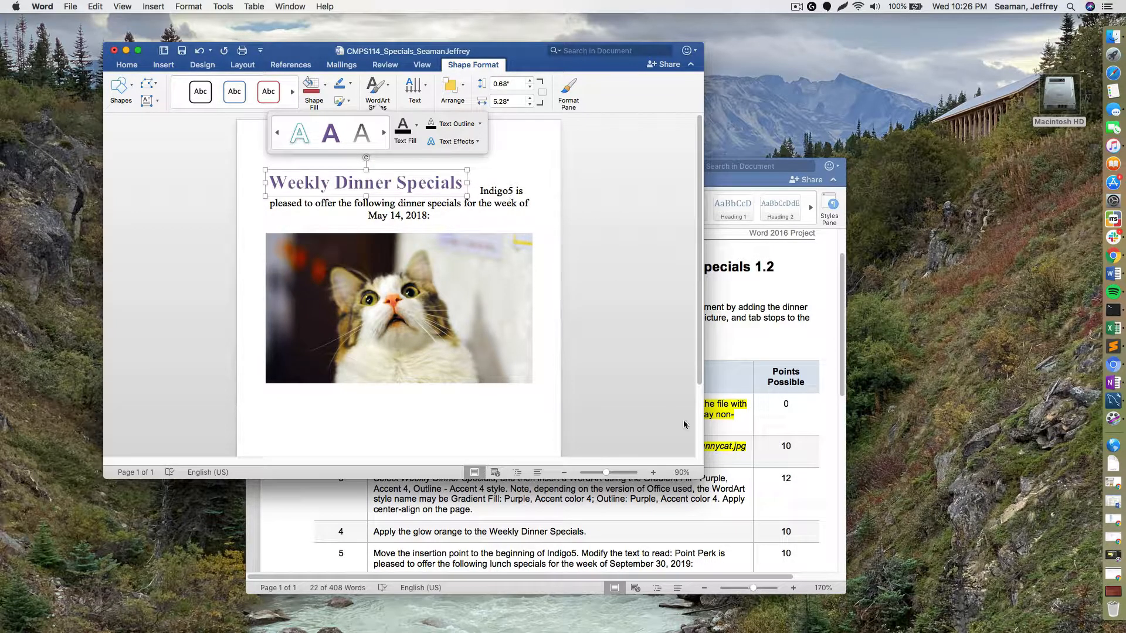
left_click(757, 483)
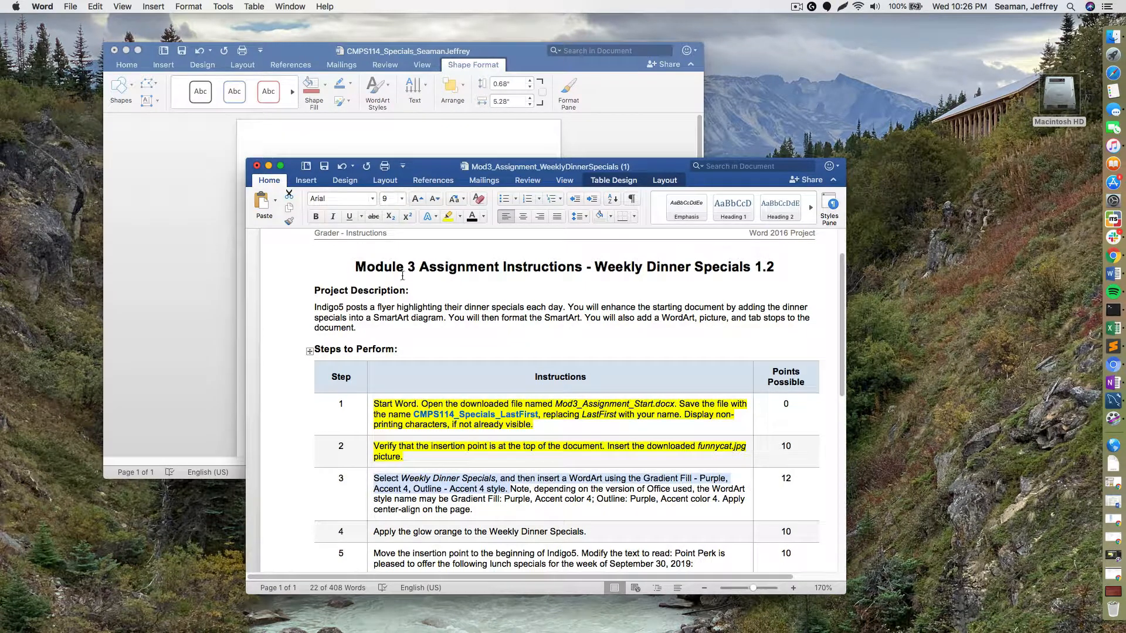
- Highlight step 3 and its note in yellow in the instructions, then return to the flyer
left_click(448, 215)
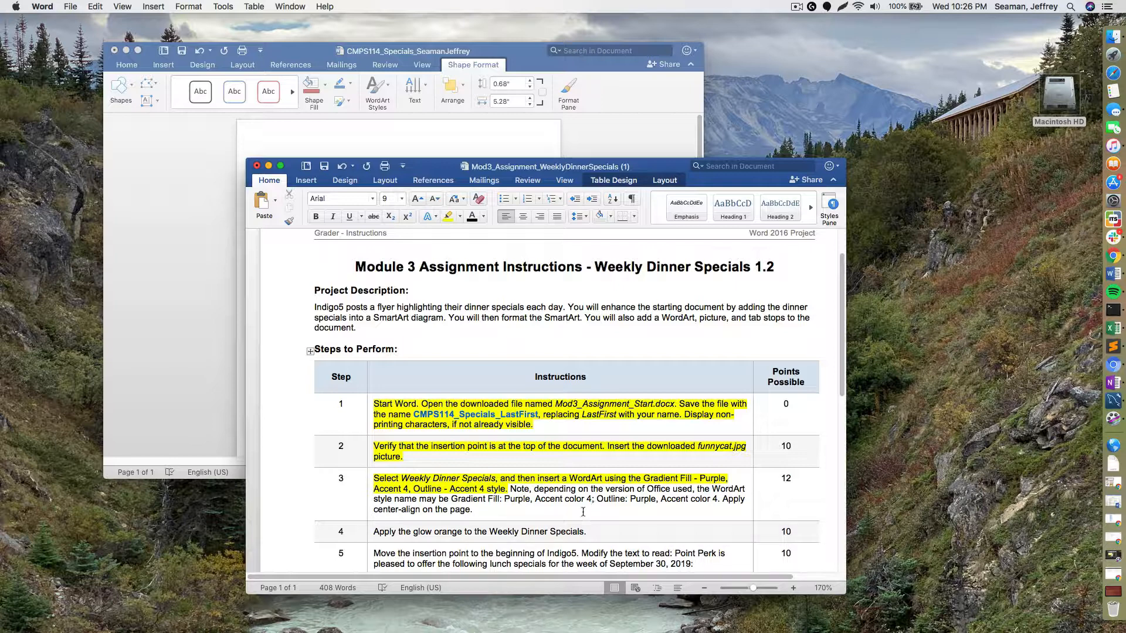
left_click_drag(475, 511, 509, 488)
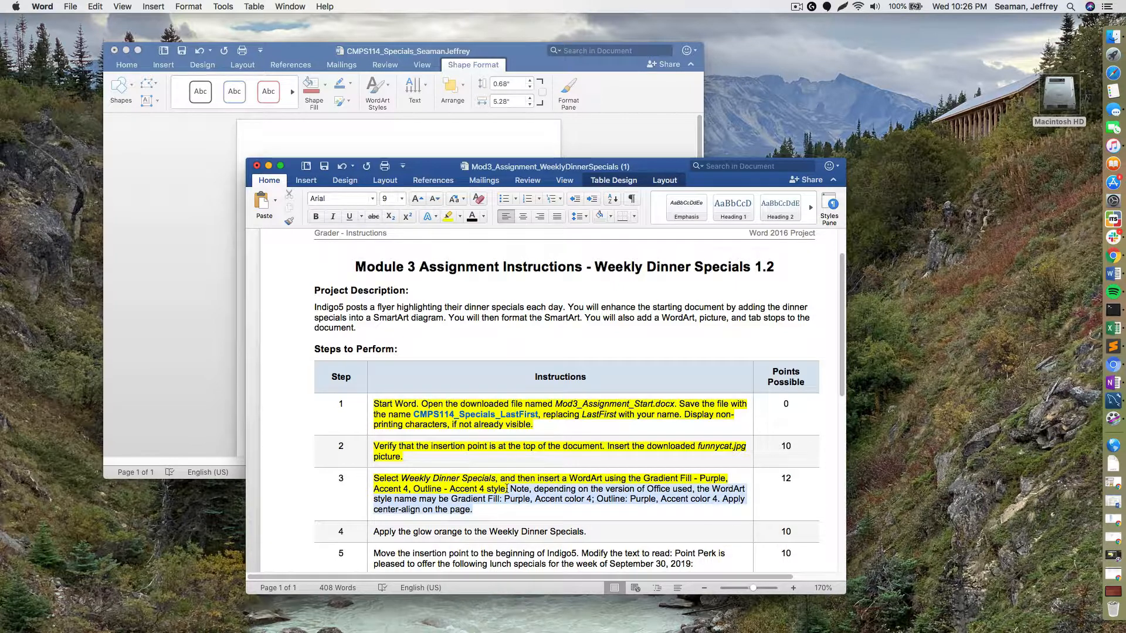
left_click(448, 215)
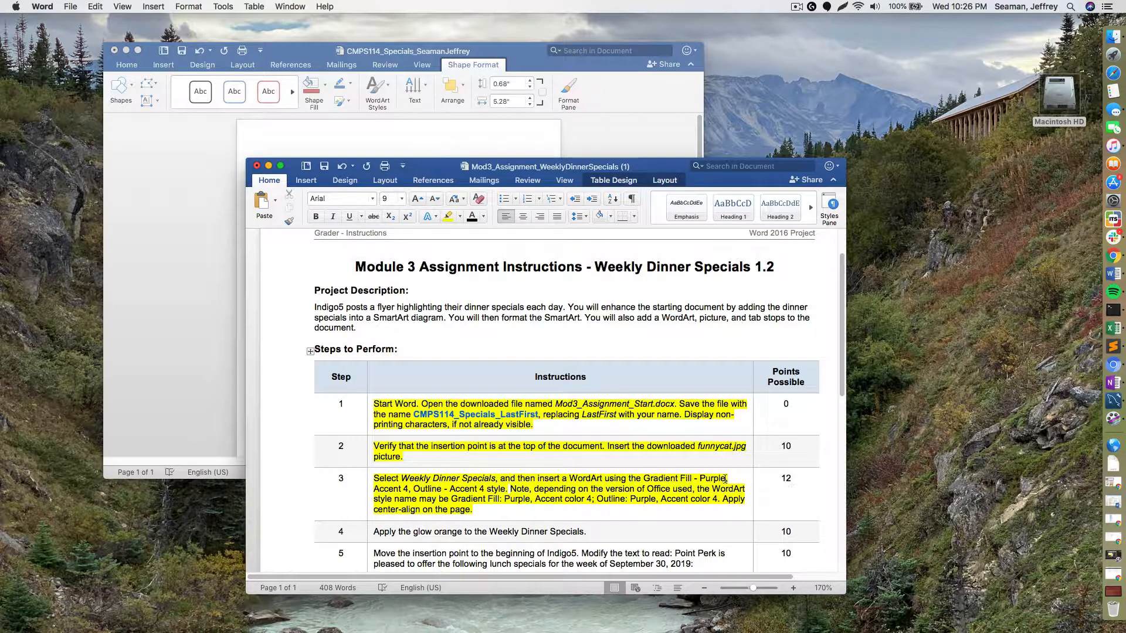
scroll(663, 455, "down", 2)
scroll(640, 449, "down", 2)
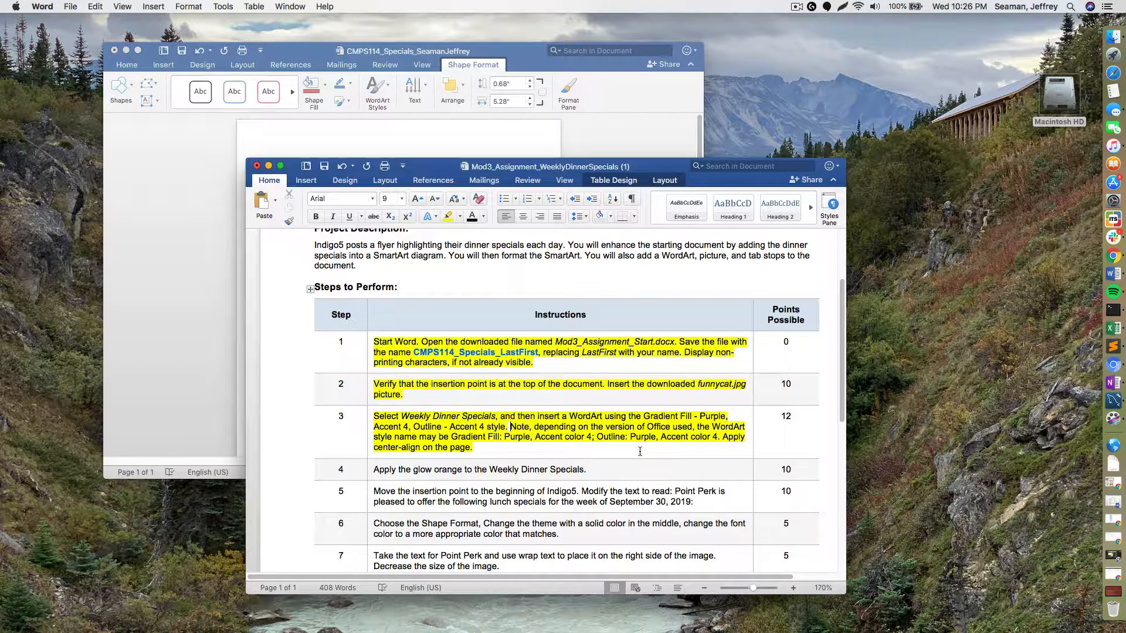
left_click(434, 120)
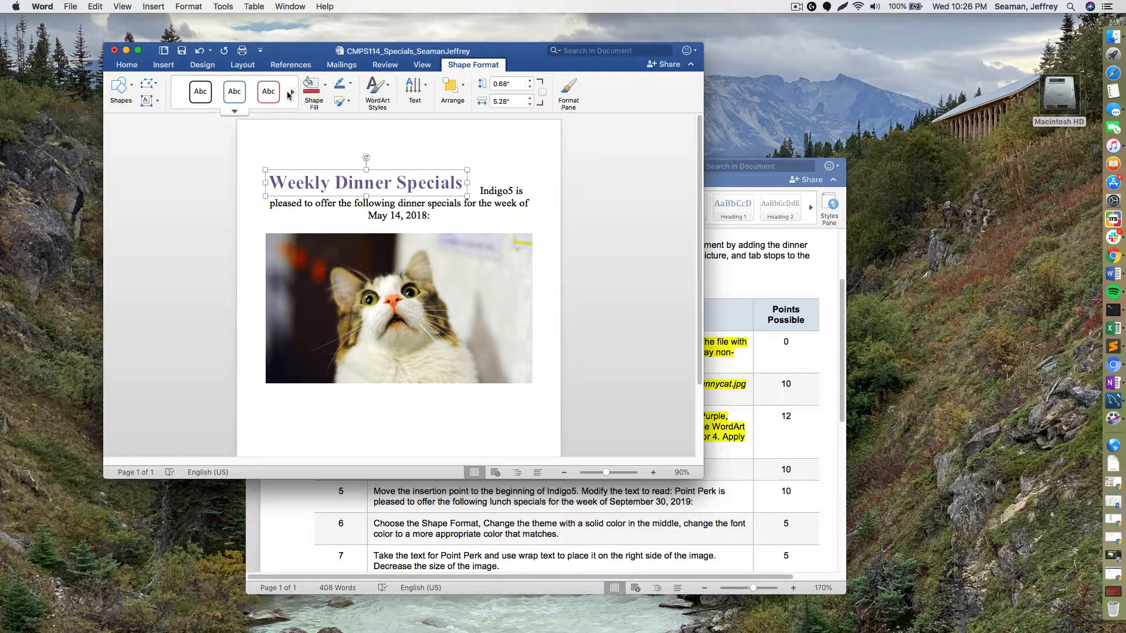
- Open and close the WordArt's shape style gallery and Format Shape pane without changes
left_click(239, 112)
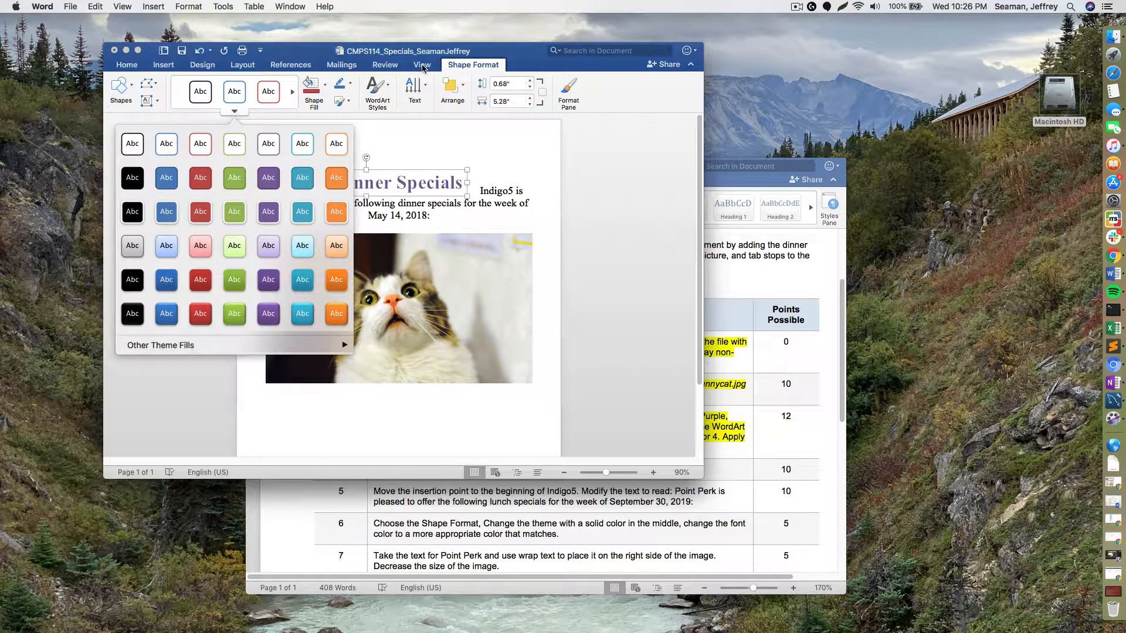
left_click(494, 67)
left_click(493, 68)
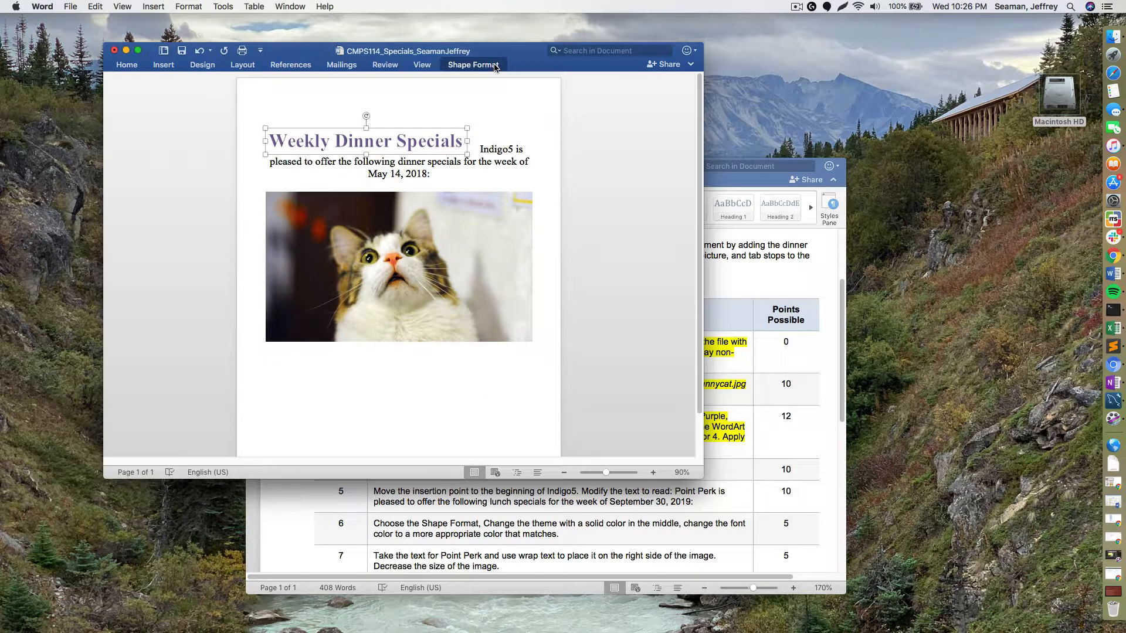
left_click(491, 70)
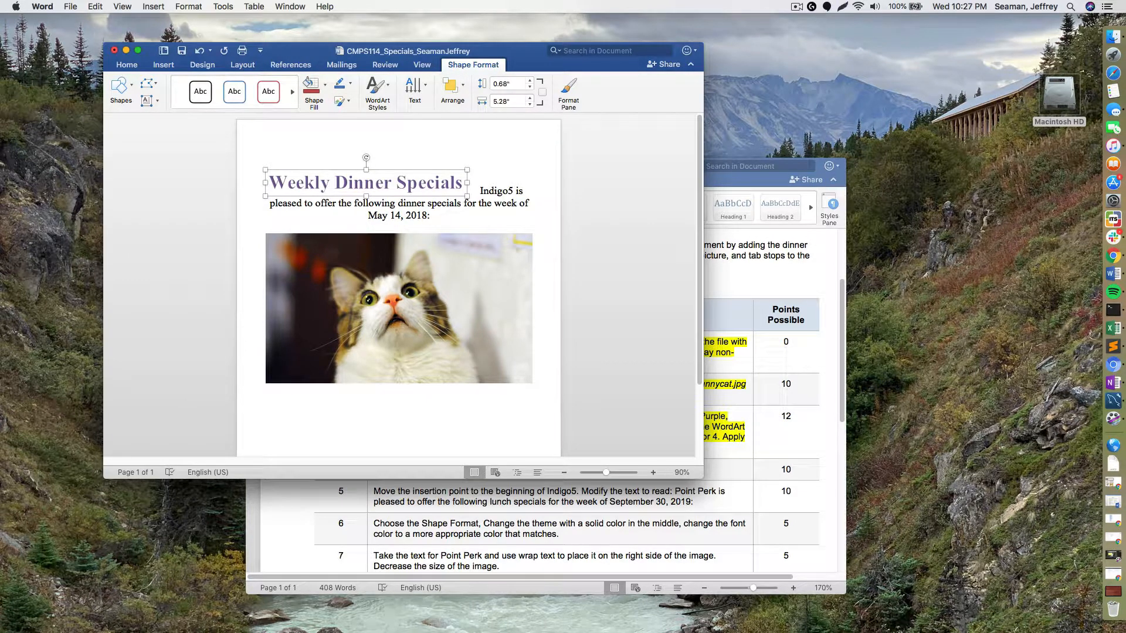
left_click(530, 56)
left_click(567, 100)
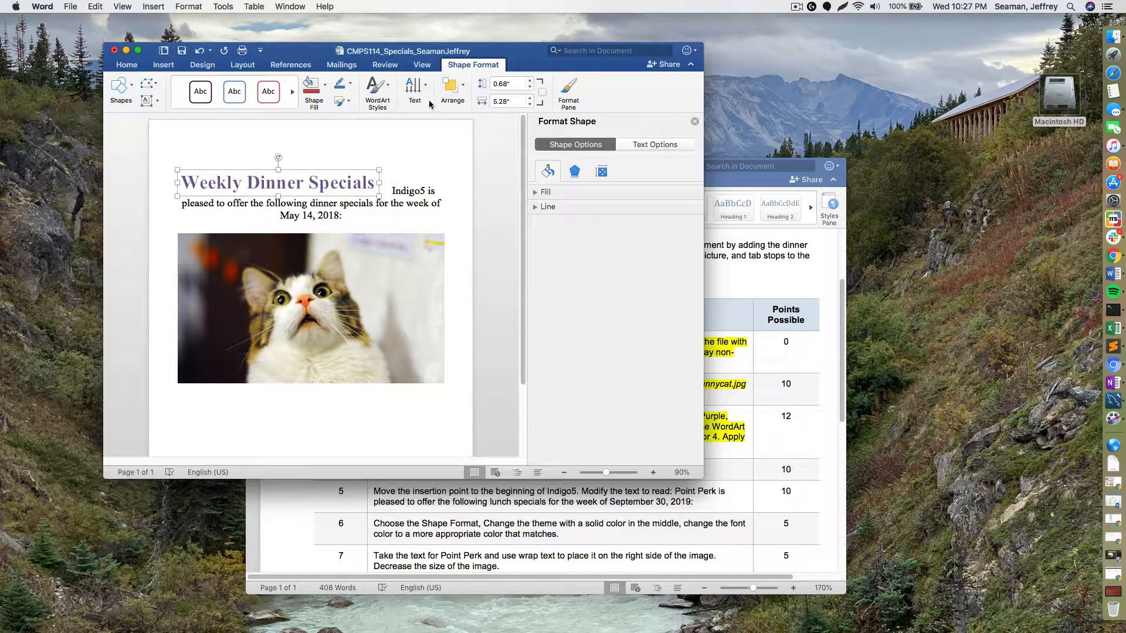
left_click(387, 96)
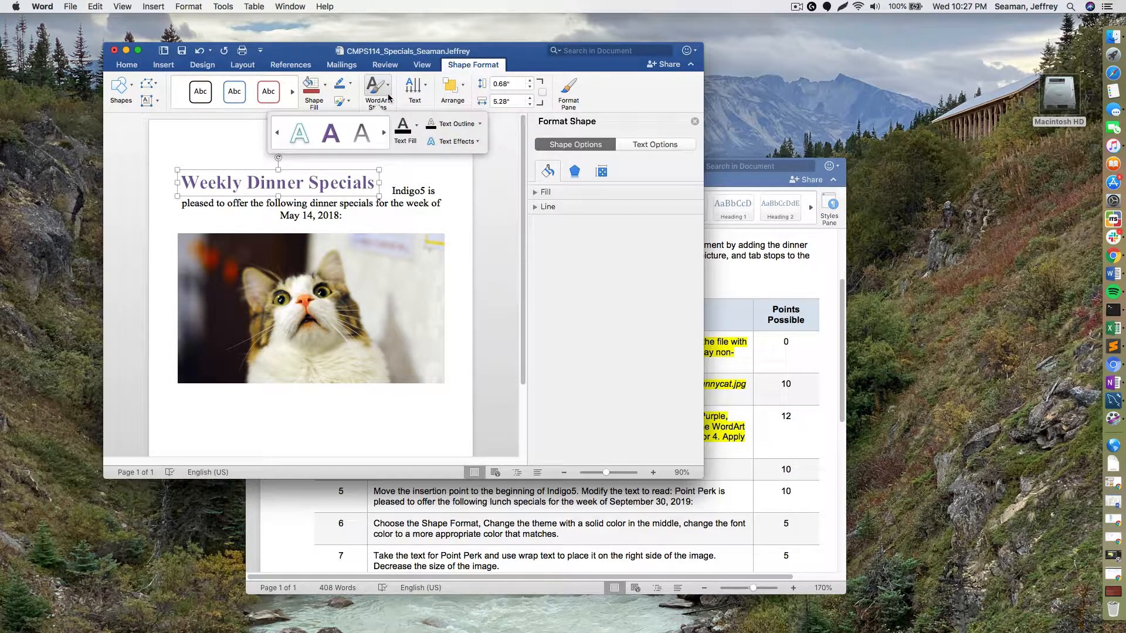
left_click(694, 122)
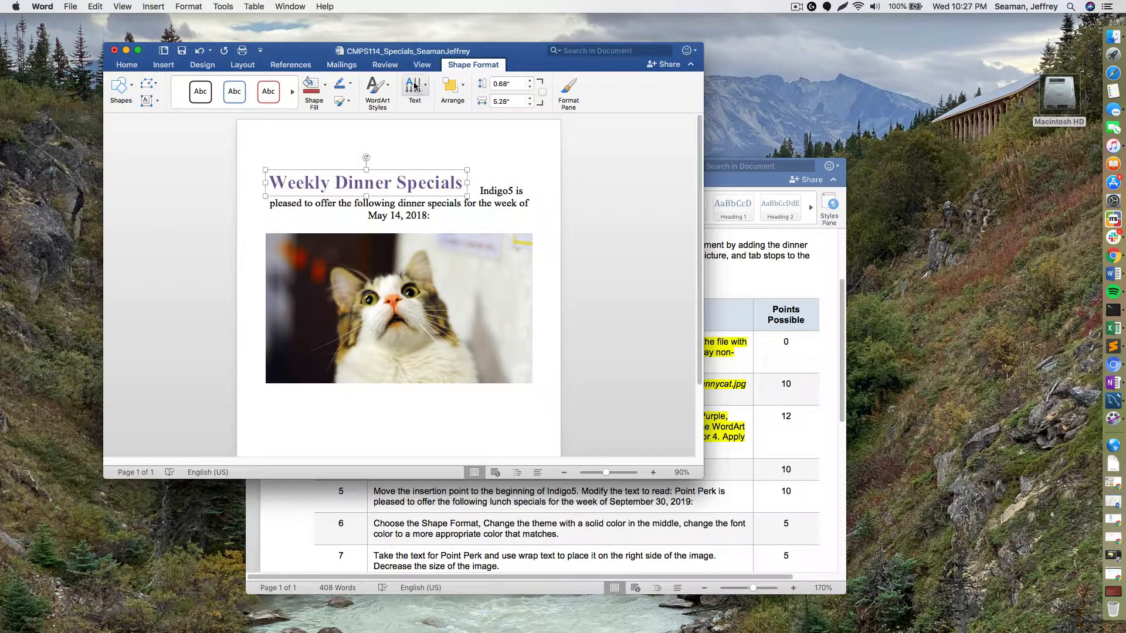
- Give the Weekly Dinner Specials WordArt an orange Glow text effect, then show the instructions
left_click(377, 91)
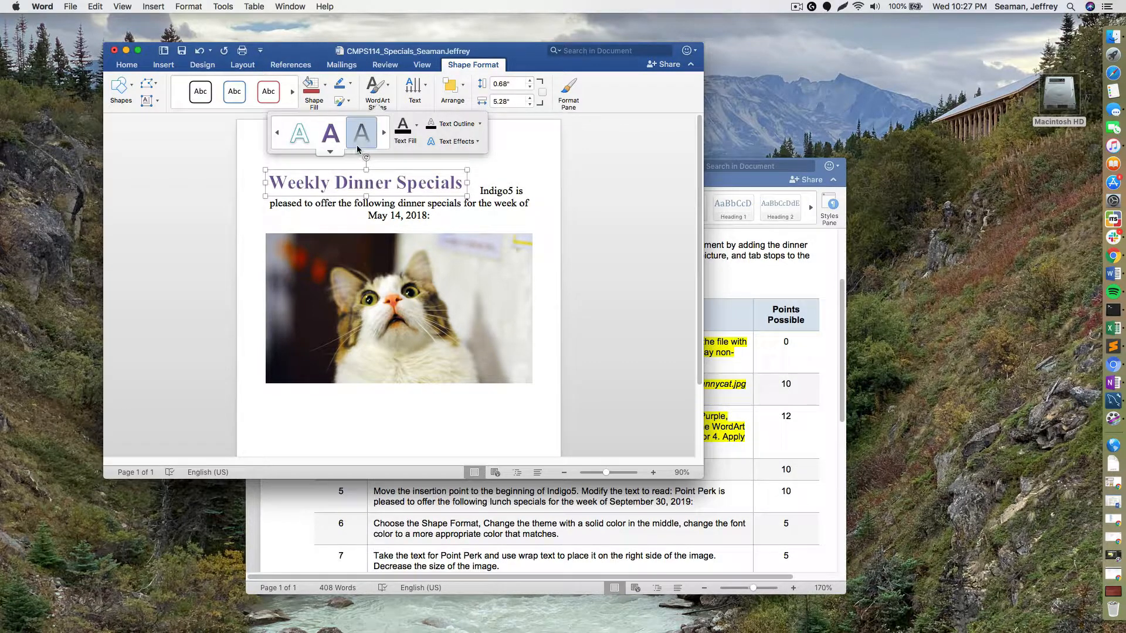
left_click(330, 151)
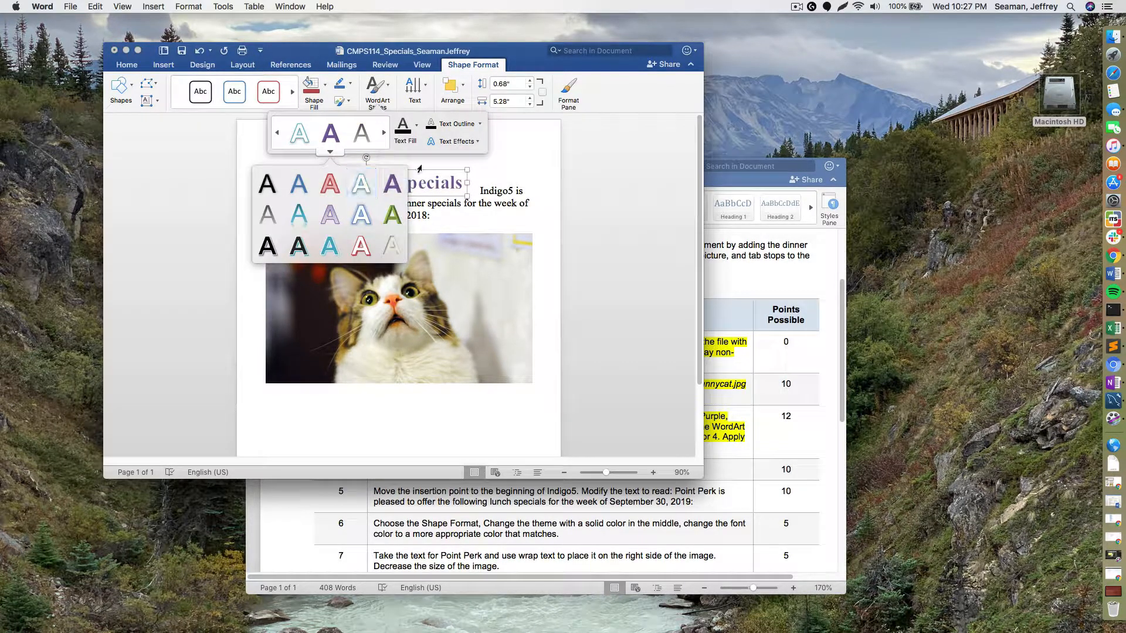
left_click(478, 142)
left_click(477, 142)
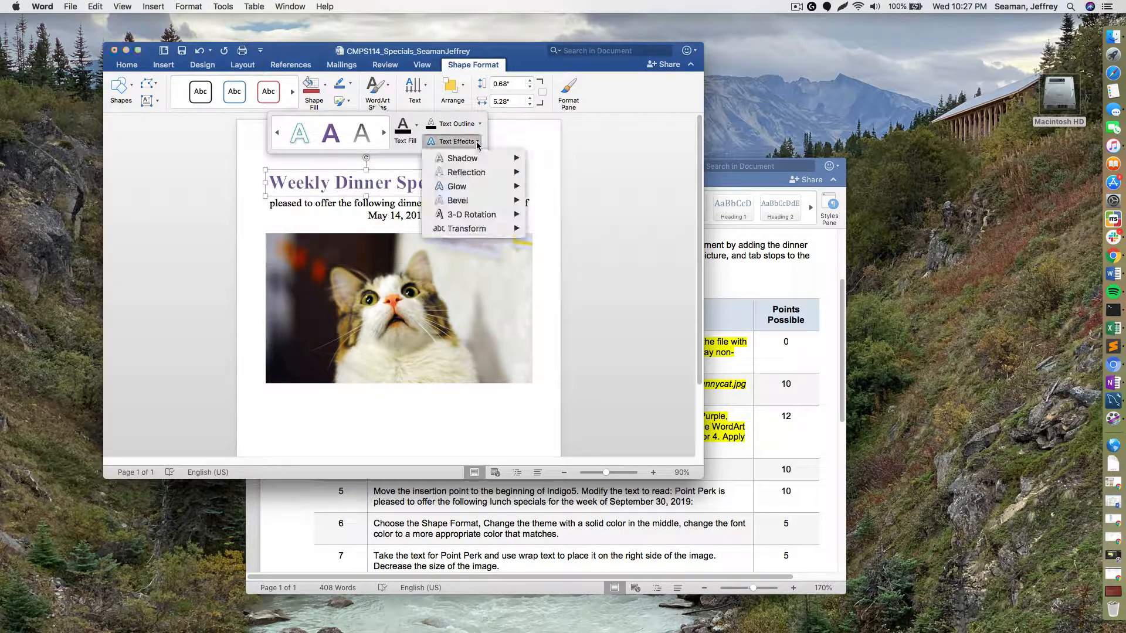
mouse_move(508, 173)
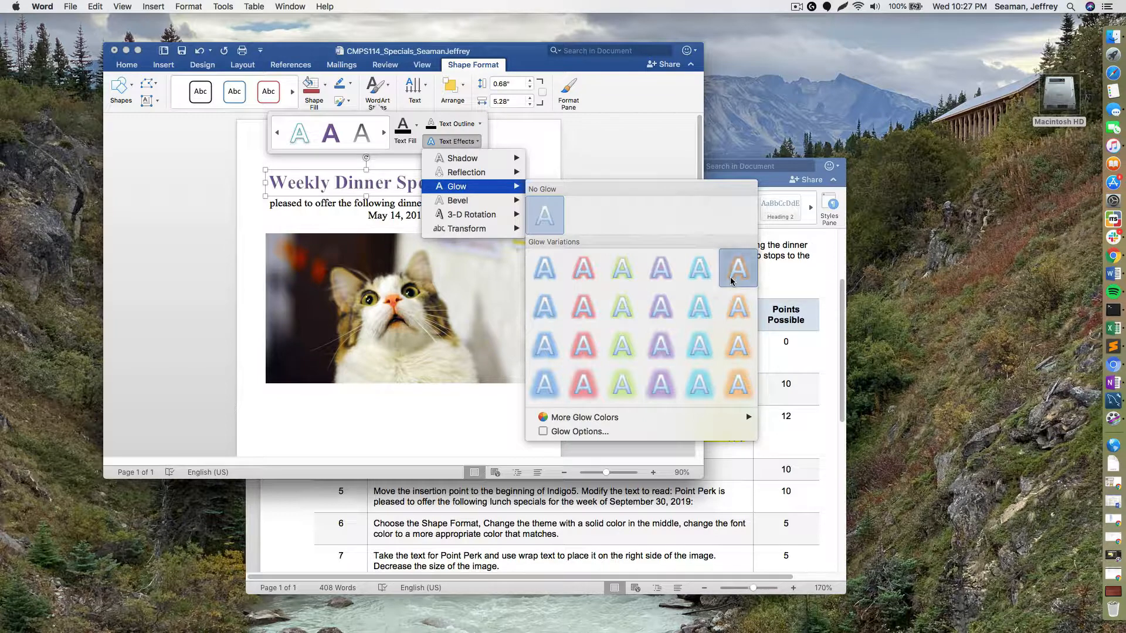
left_click(730, 277)
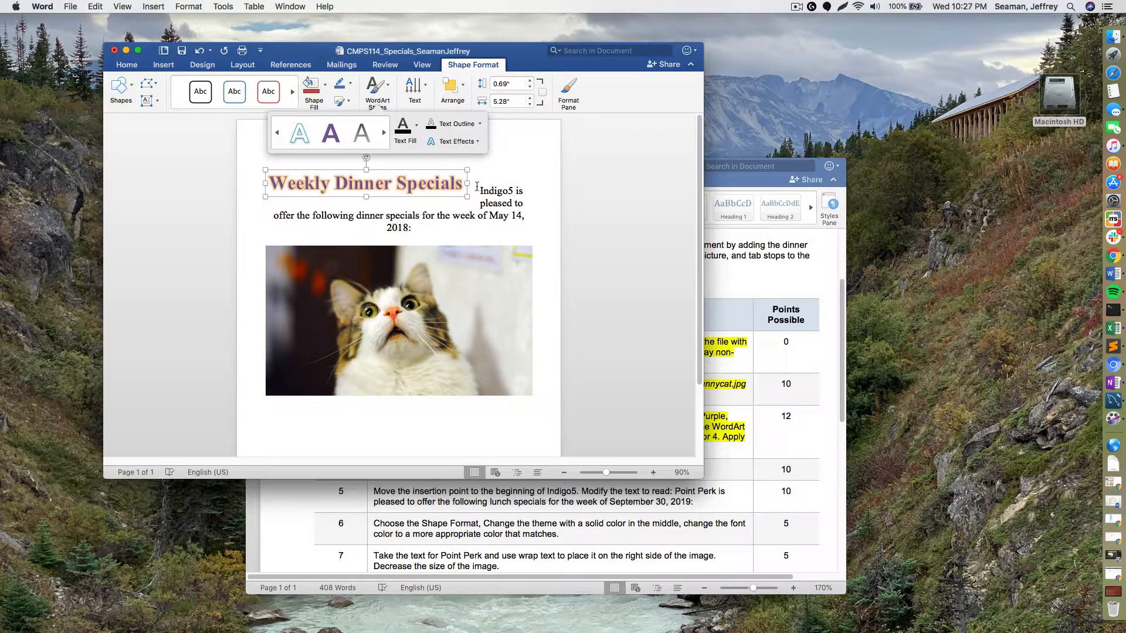
left_click(713, 445)
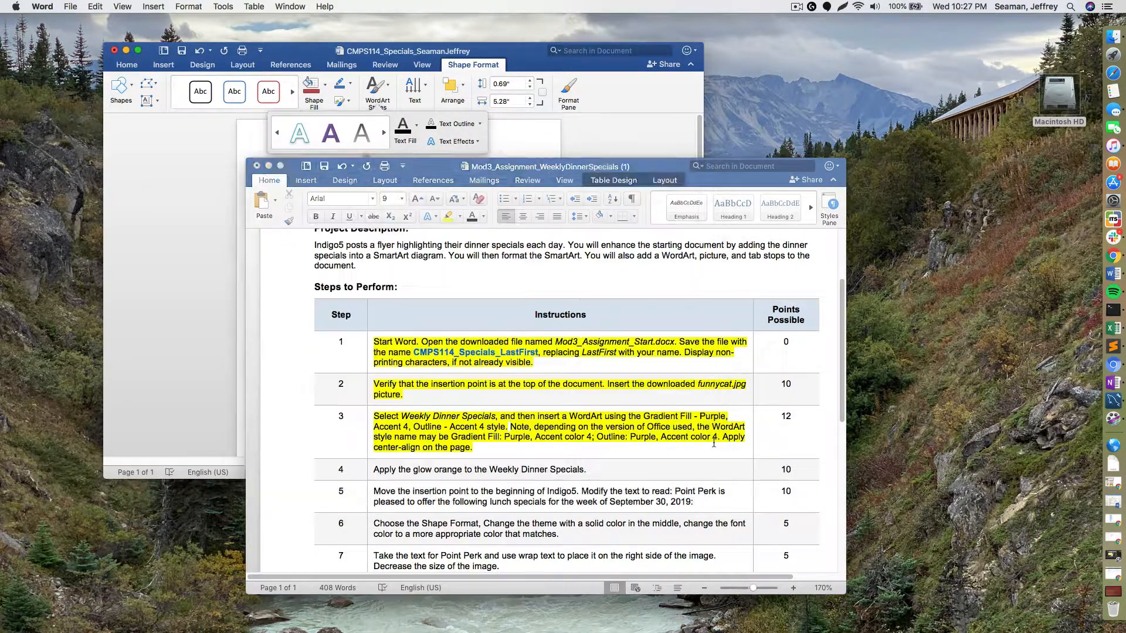
- Highlight step 4 of the instructions in yellow to mark it done
triple_click(551, 472)
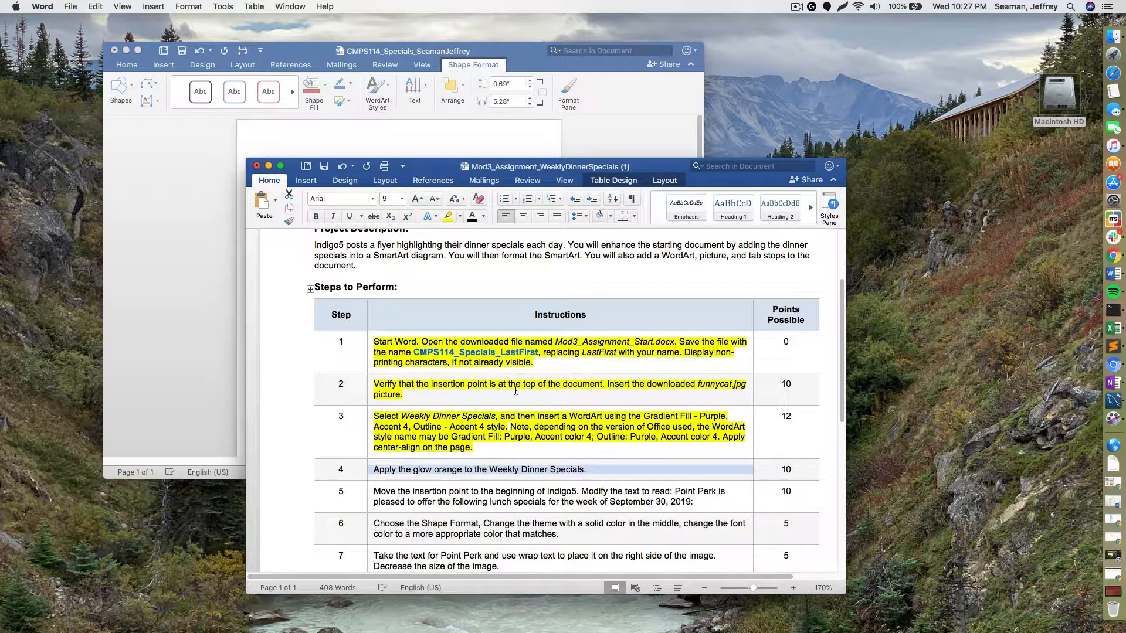
left_click(449, 216)
scroll(517, 432, "down", 2)
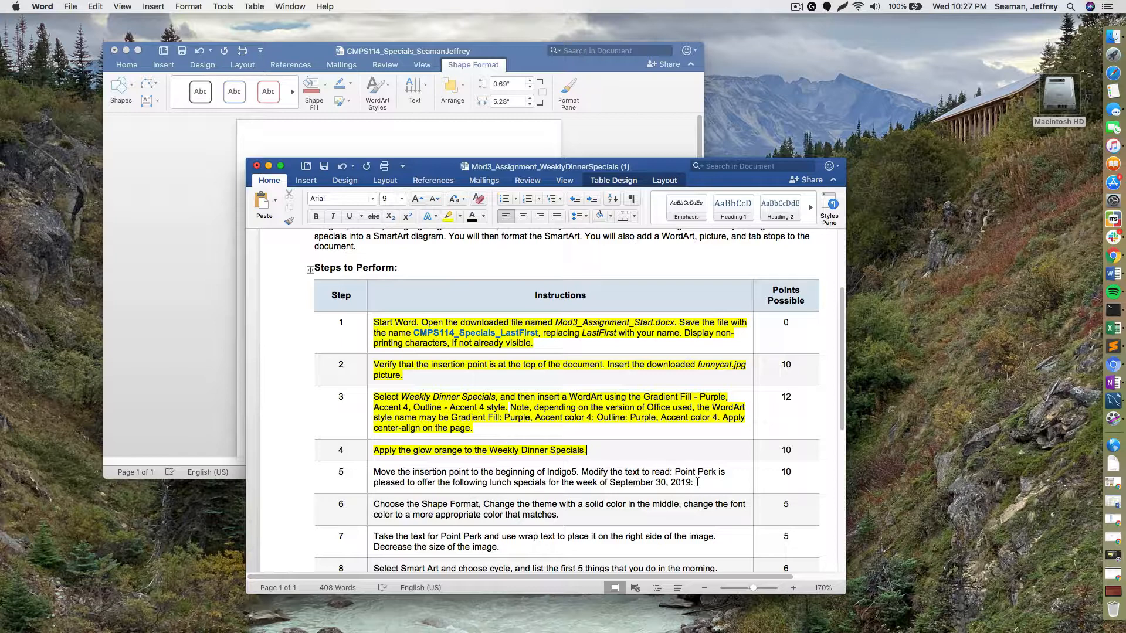
- Copy step 5's quoted Point Perk sentence and switch back to the flyer
left_click_drag(697, 482, 673, 472)
right_click(674, 472)
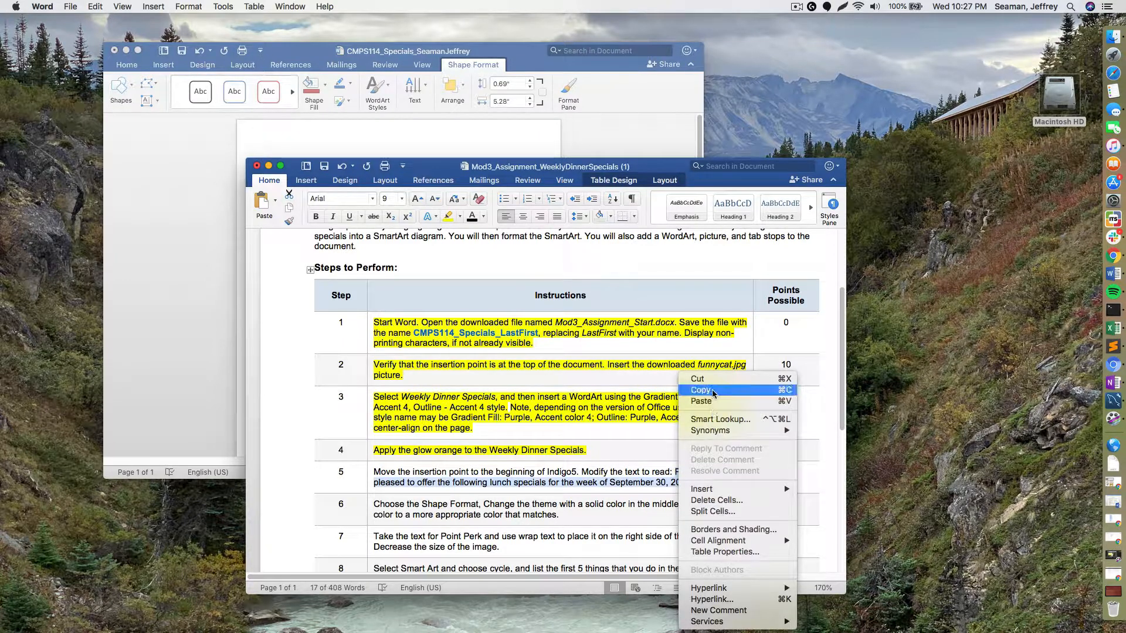
left_click(703, 394)
left_click(287, 113)
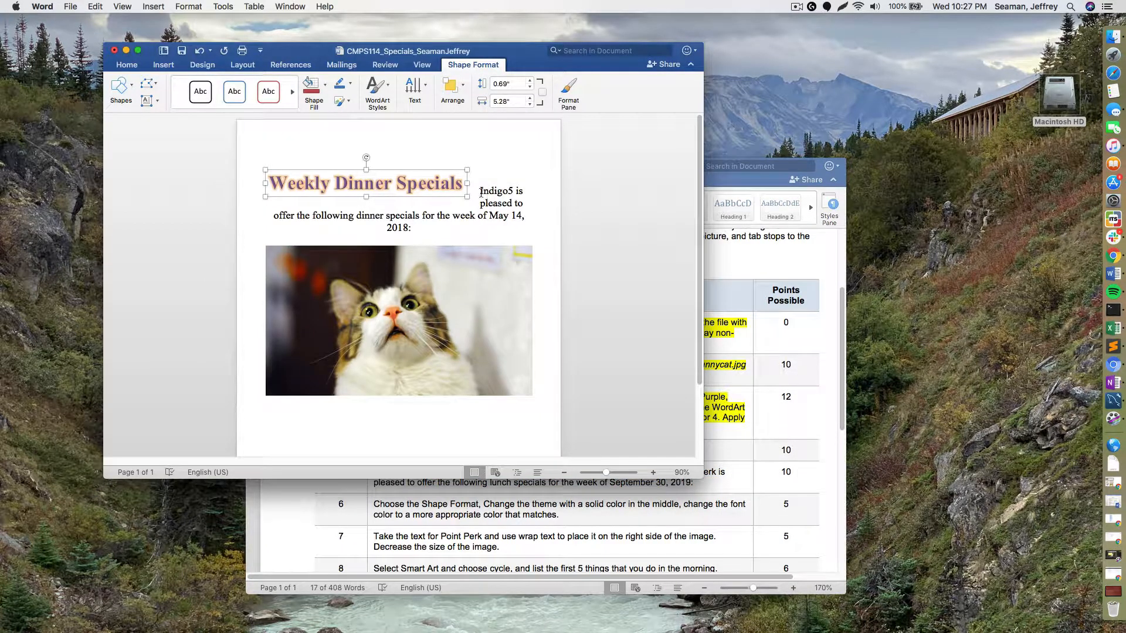
- Paste the Point Perk lunch specials sentence over the flyer's Indigo5 paragraph, then show the instructions
left_click_drag(481, 193, 504, 216)
right_click(504, 217)
left_click(536, 224)
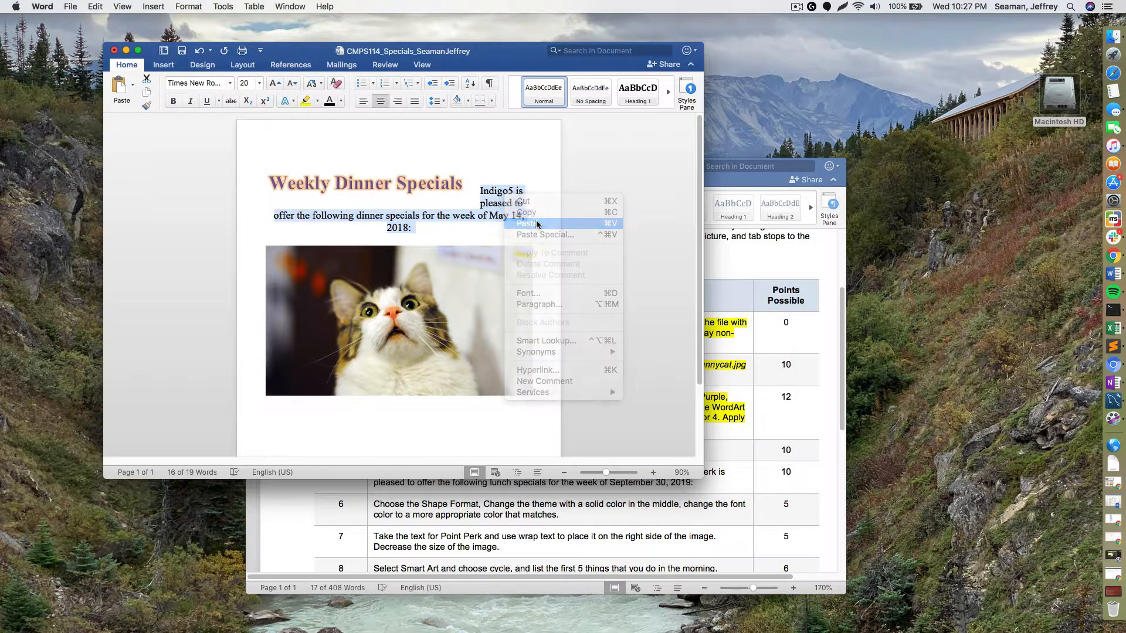
left_click(481, 196)
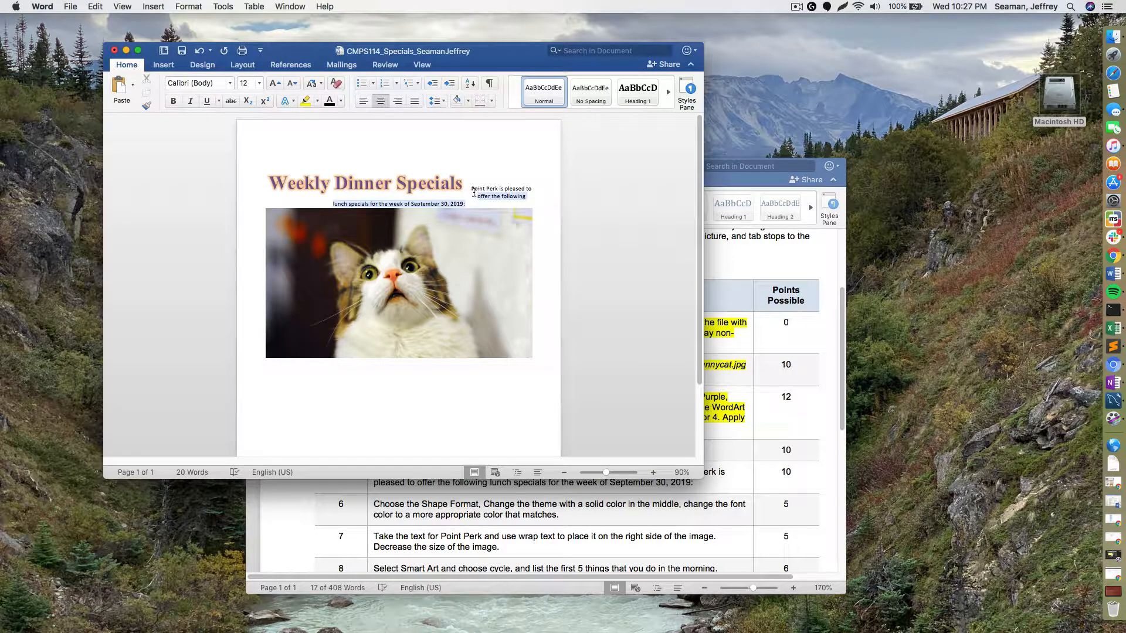
left_click_drag(473, 193, 471, 188)
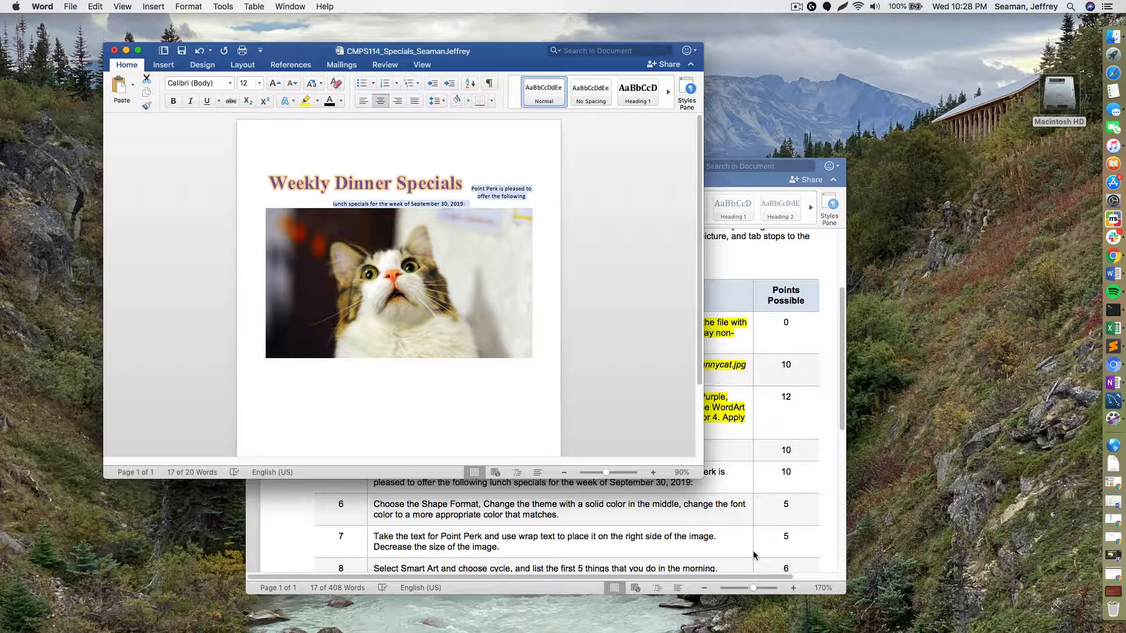
left_click(711, 528)
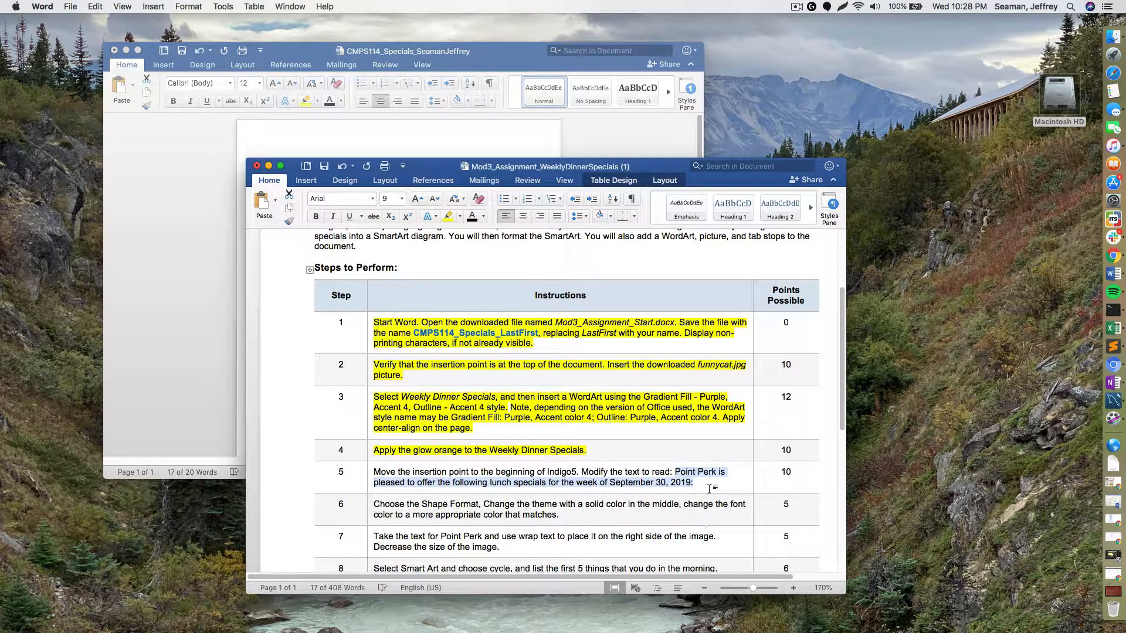
- Select the step 5 instruction text and highlight it in yellow
left_click(706, 483)
left_click_drag(694, 482, 373, 474)
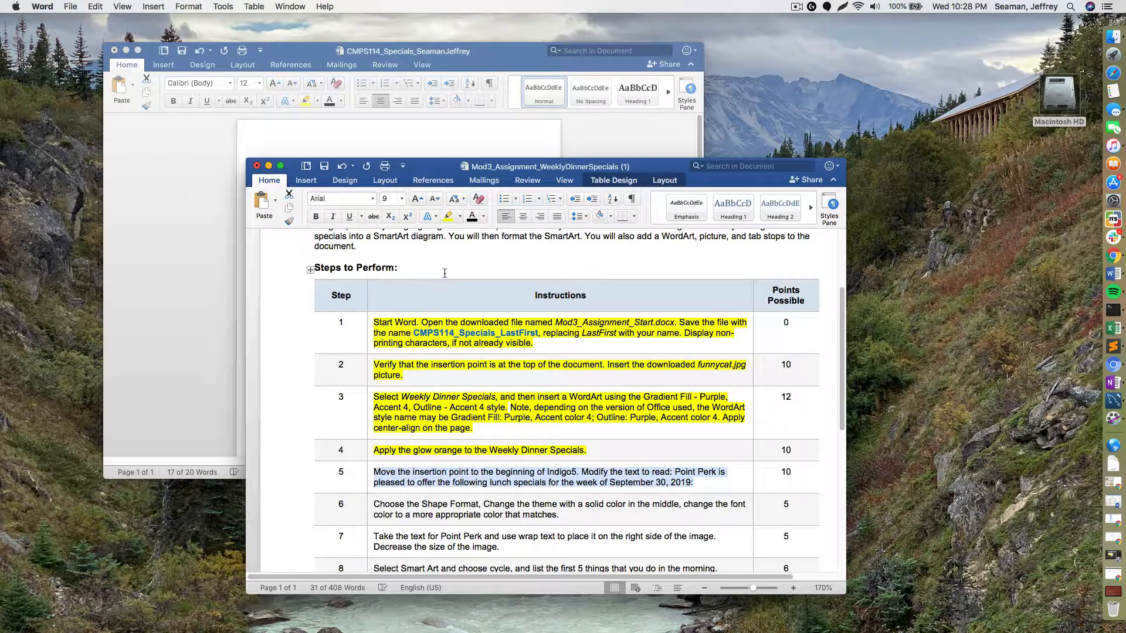
left_click(448, 217)
left_click(564, 513)
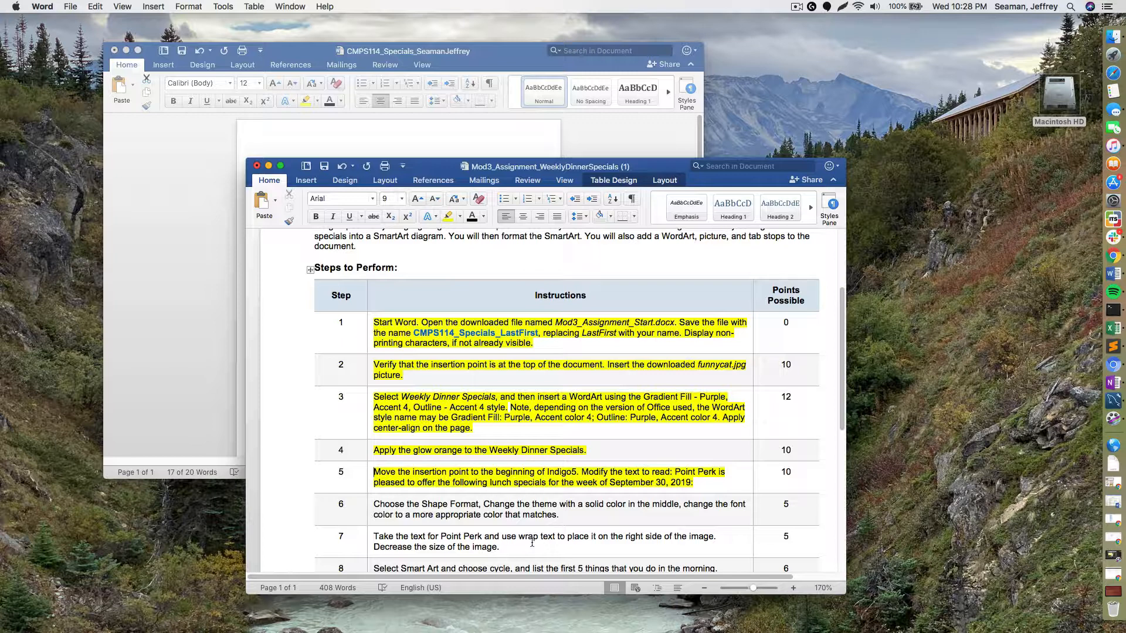
- Return to the flyer document with the cursor placed before Point Perk
scroll(529, 543, "down", 1)
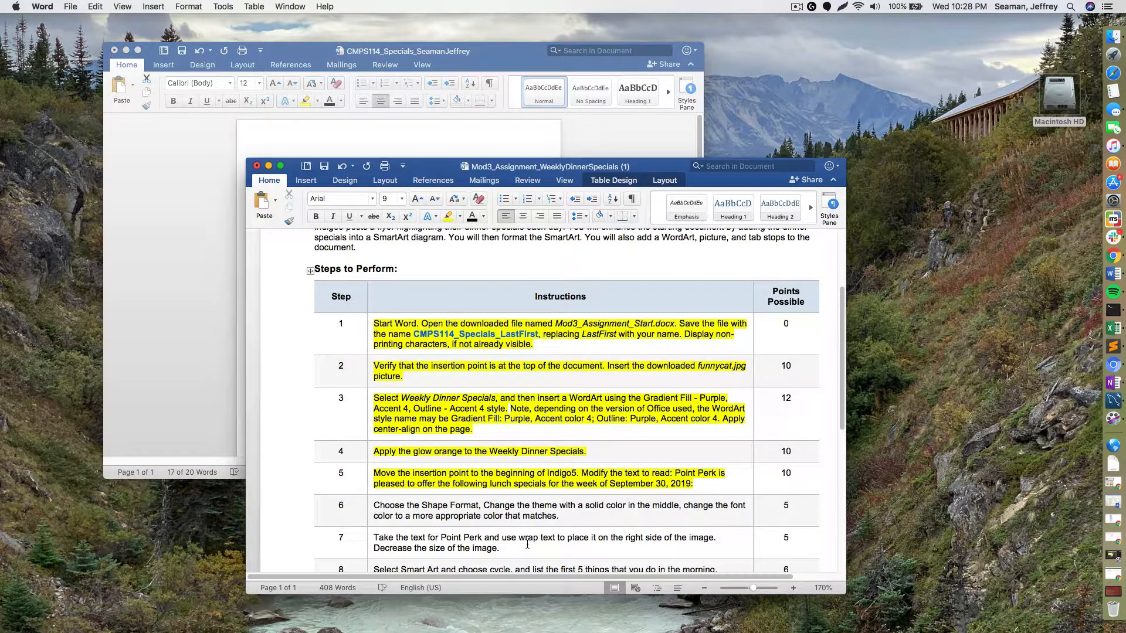
scroll(527, 544, "down", 3)
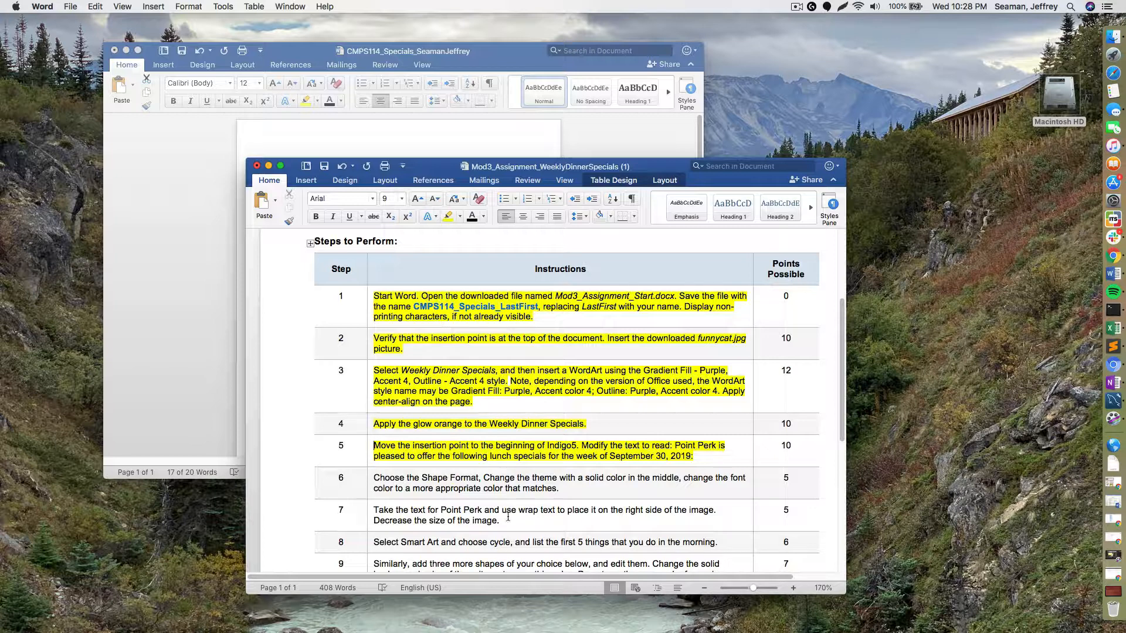
scroll(505, 520, "down", 3)
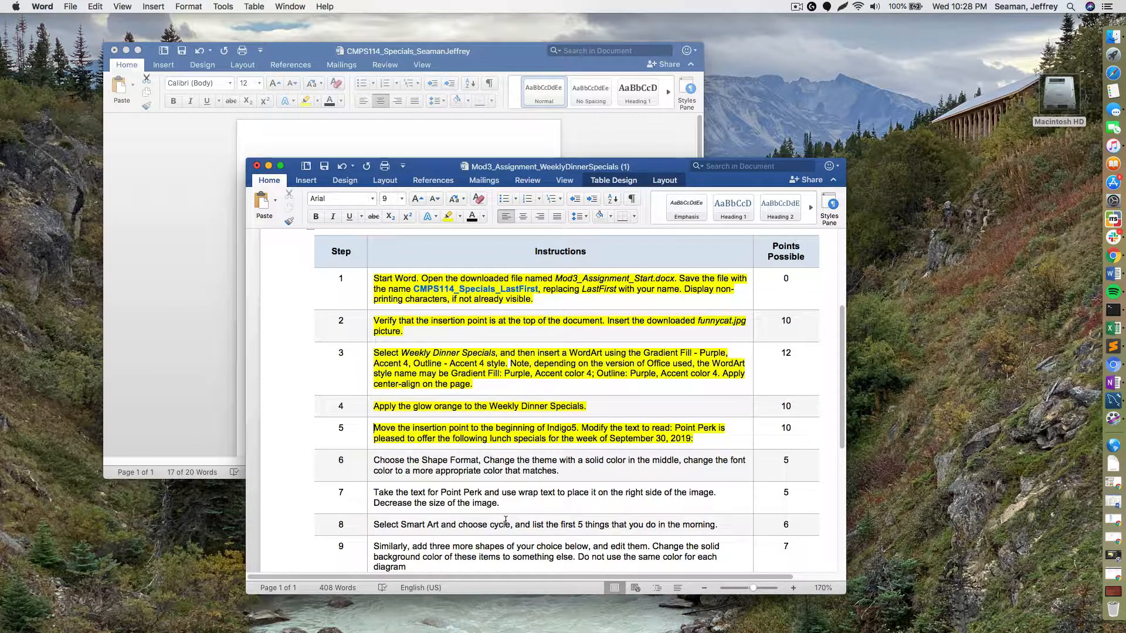
left_click(491, 133)
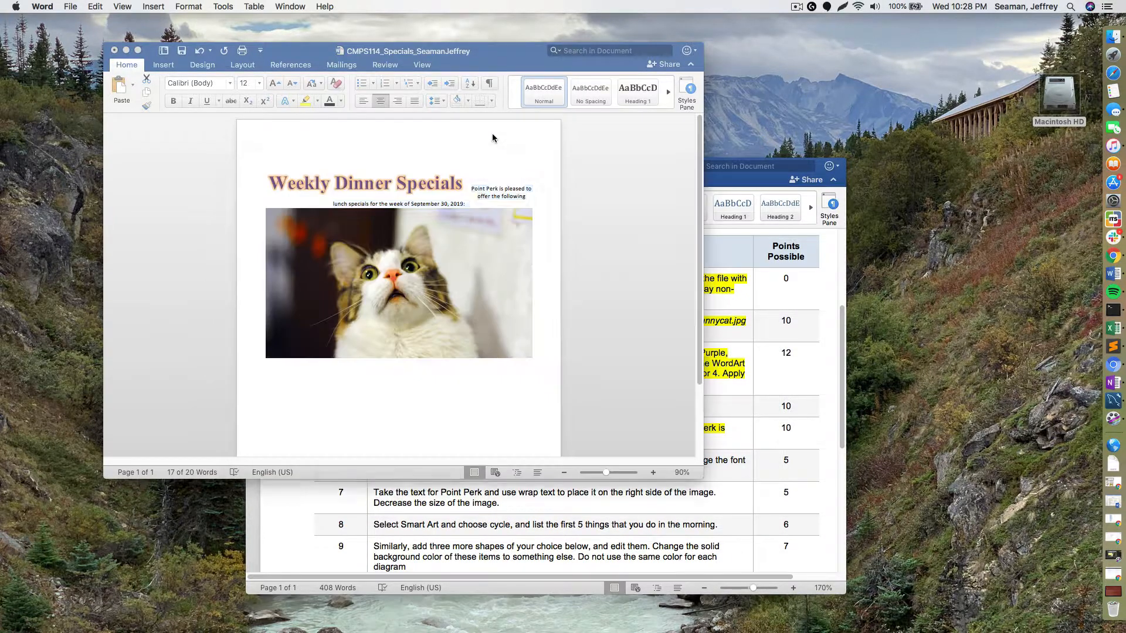
left_click(472, 190)
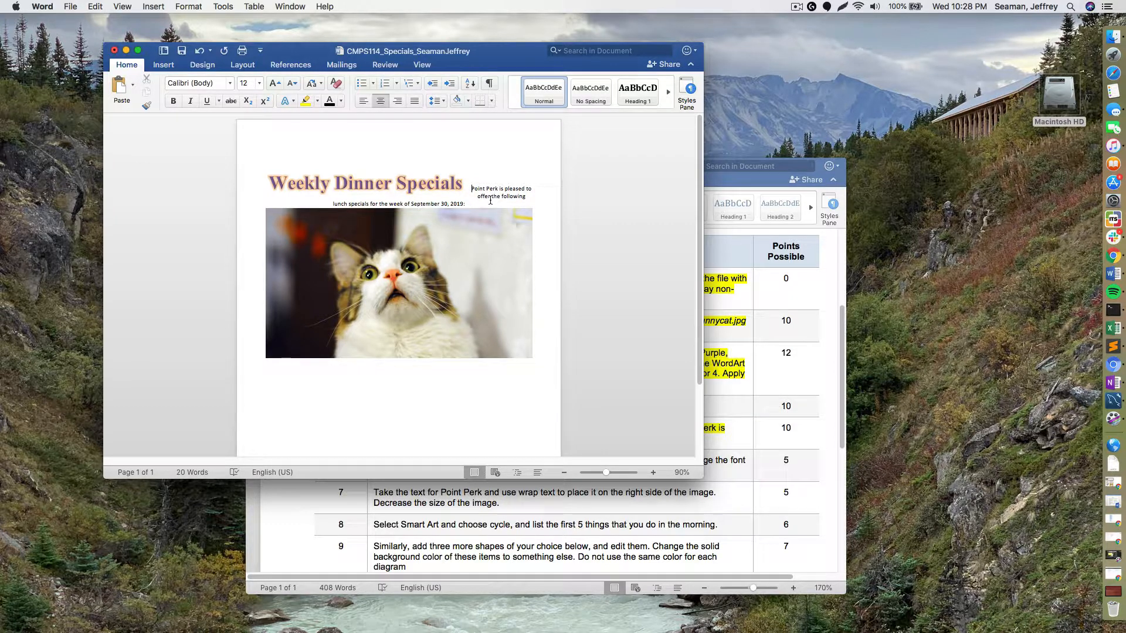
- Move the Point Perk text onto its own line below the title and enlarge it to 18 pt
key("Return")
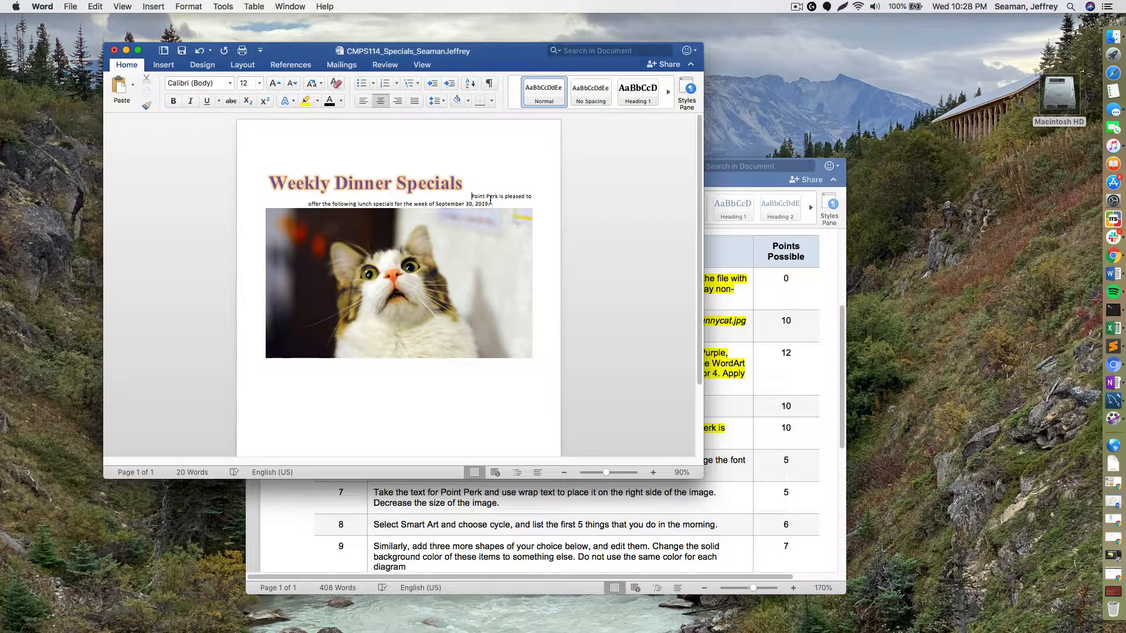
left_click_drag(494, 203, 475, 199)
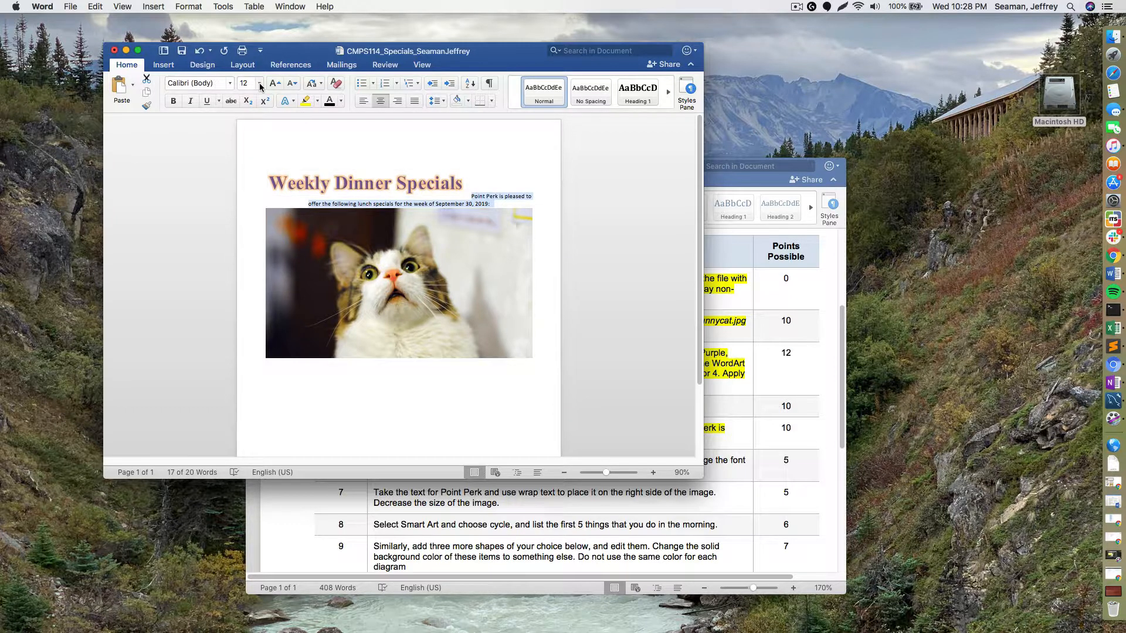
left_click(341, 101)
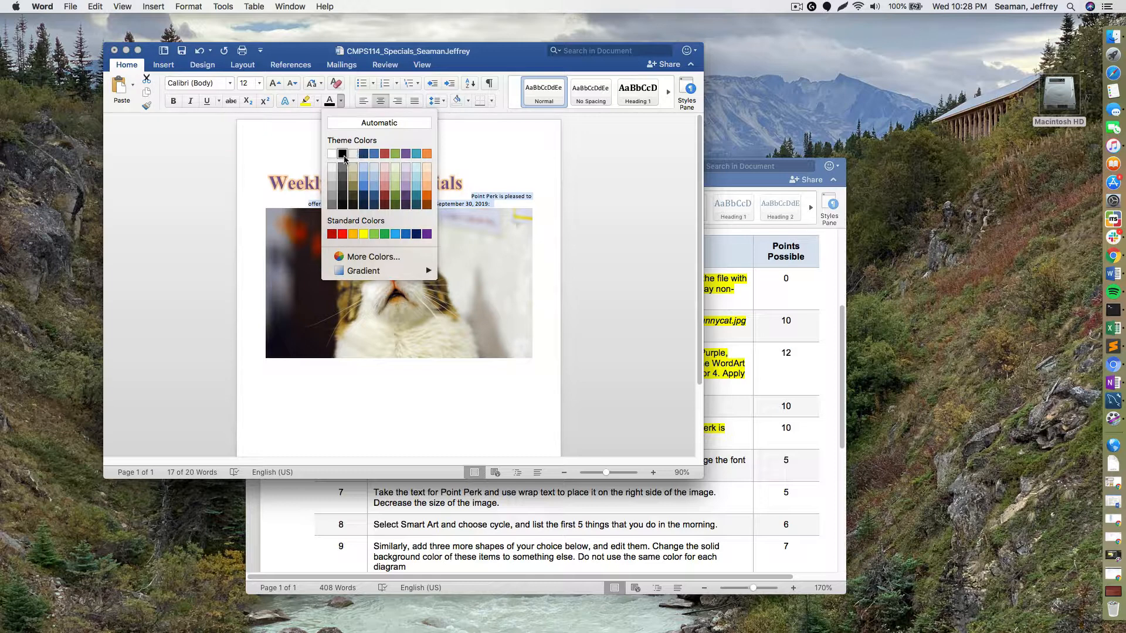
left_click(342, 153)
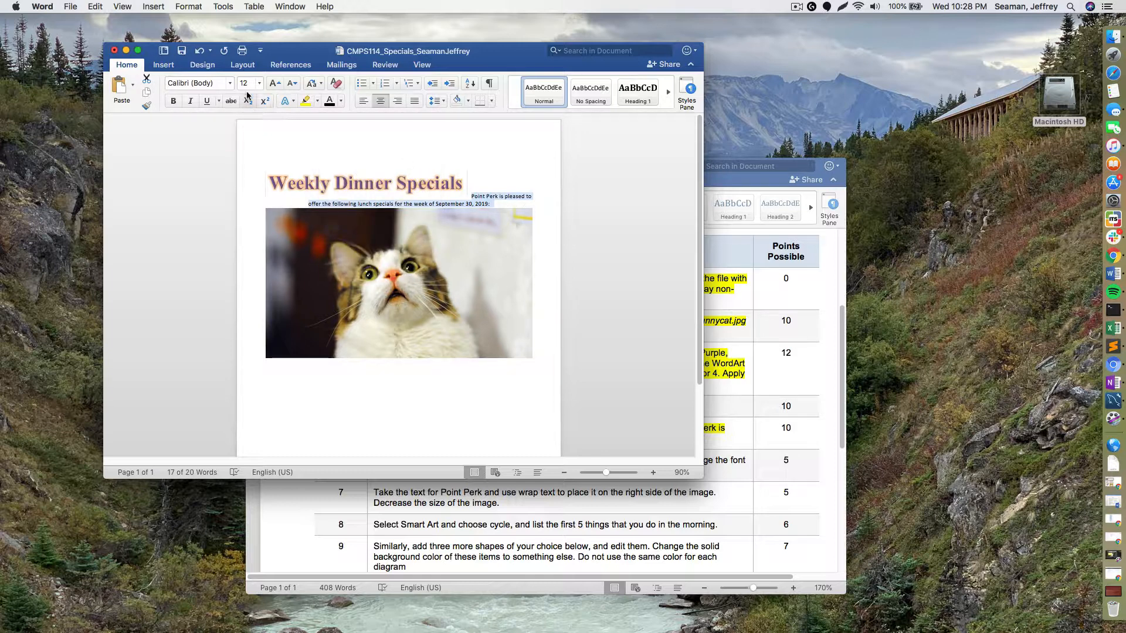
left_click(274, 85)
left_click(278, 84)
left_click(278, 84)
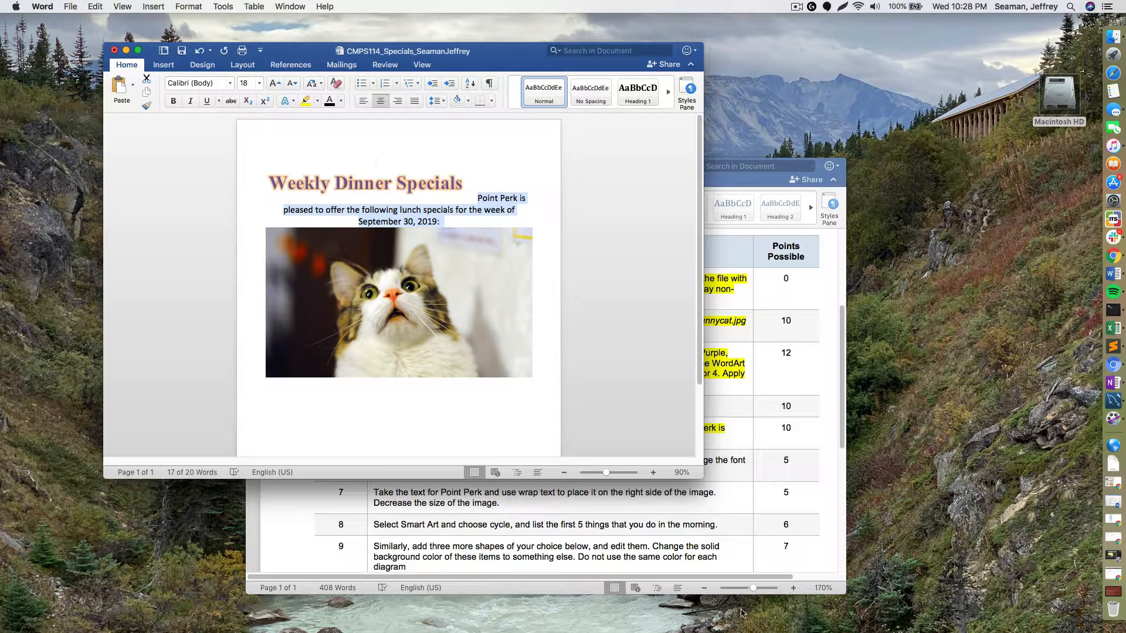
left_click(723, 554)
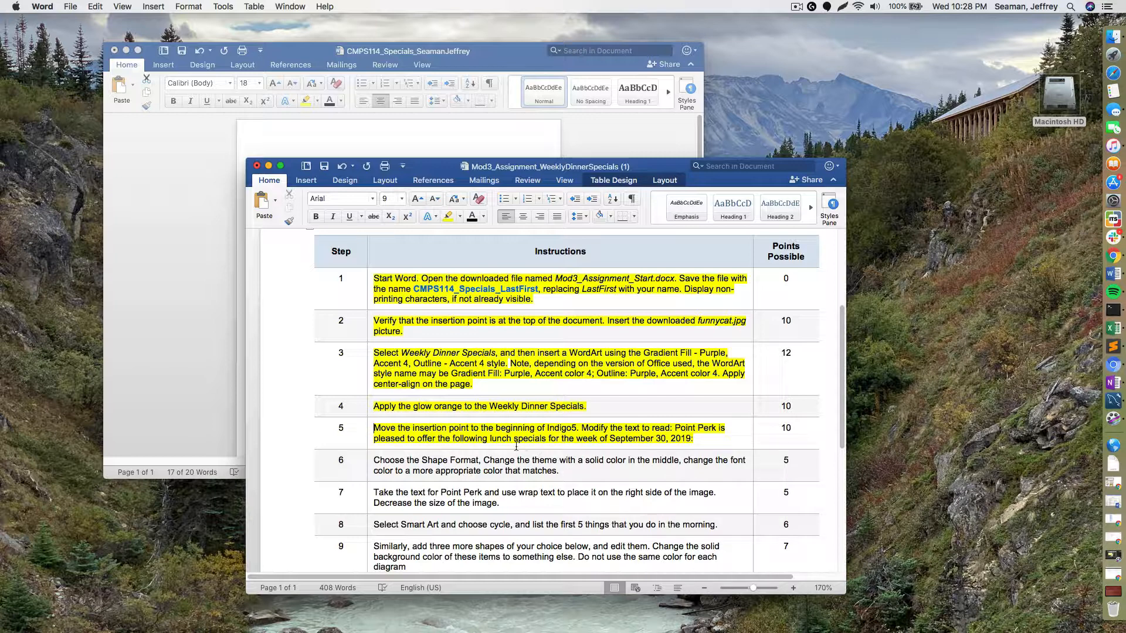
- Select the Weekly Dinner Specials title and try a peach shape style on its box
left_click(179, 290)
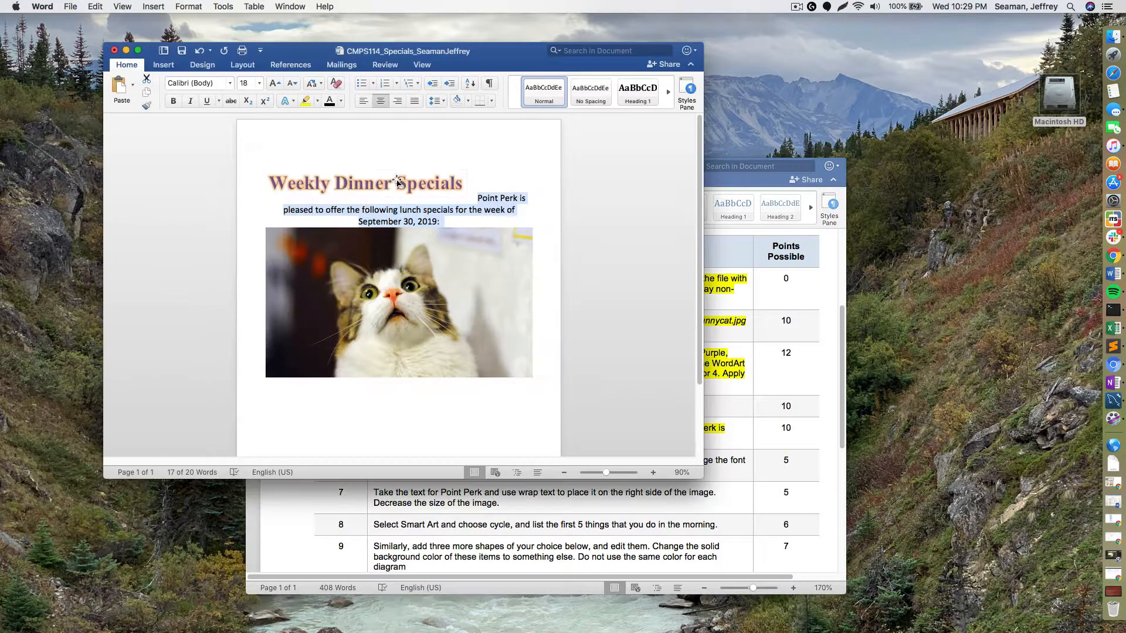
left_click(398, 179)
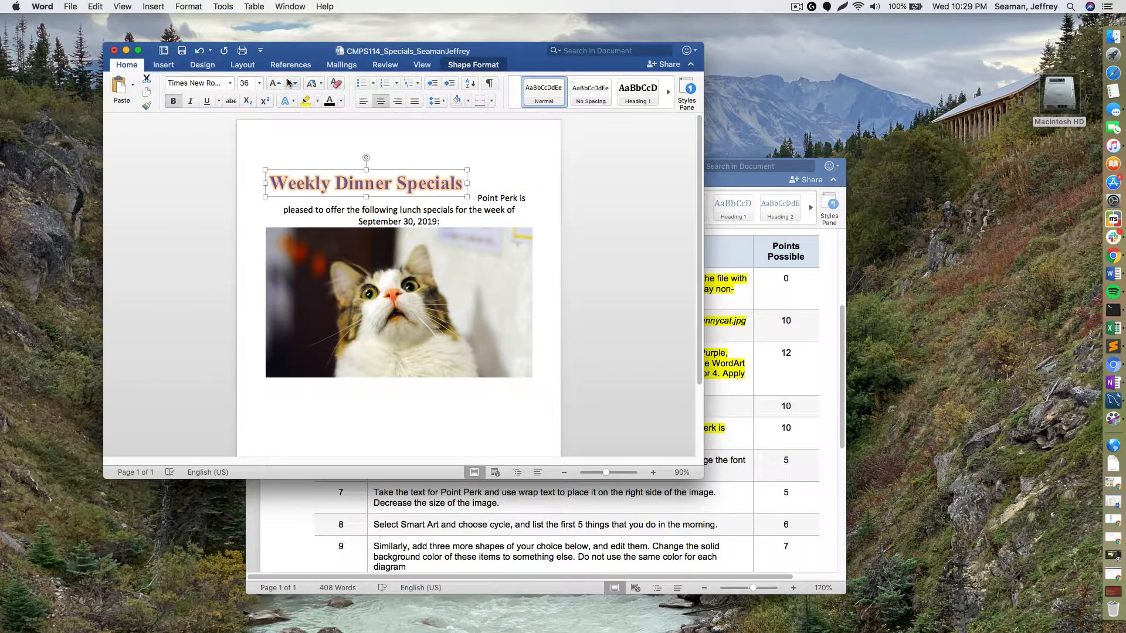
left_click(476, 66)
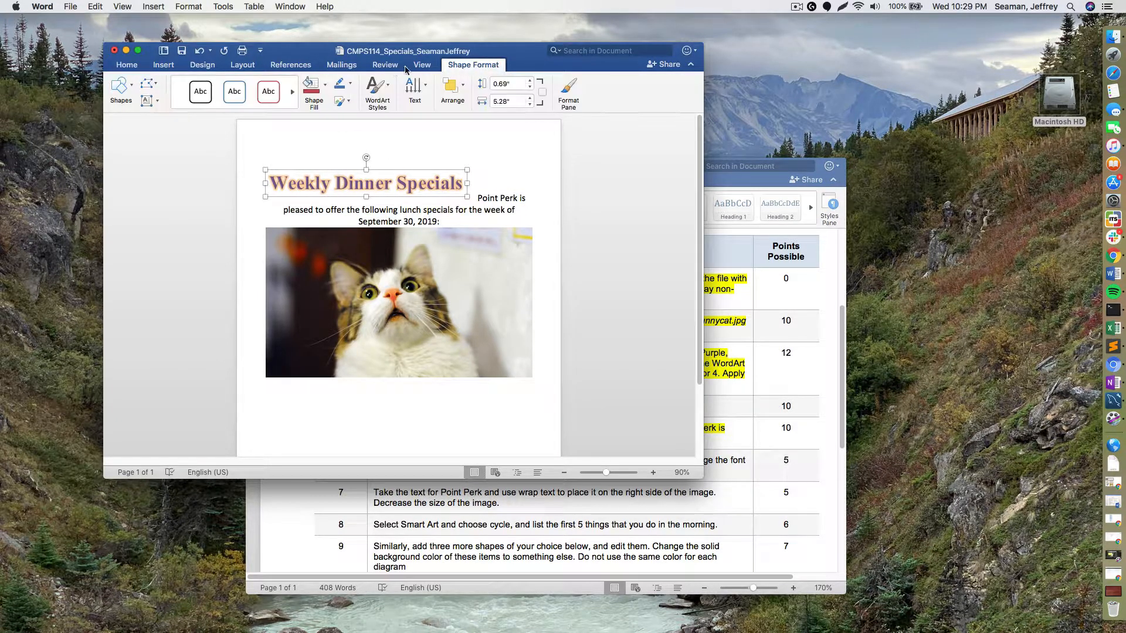
left_click(234, 111)
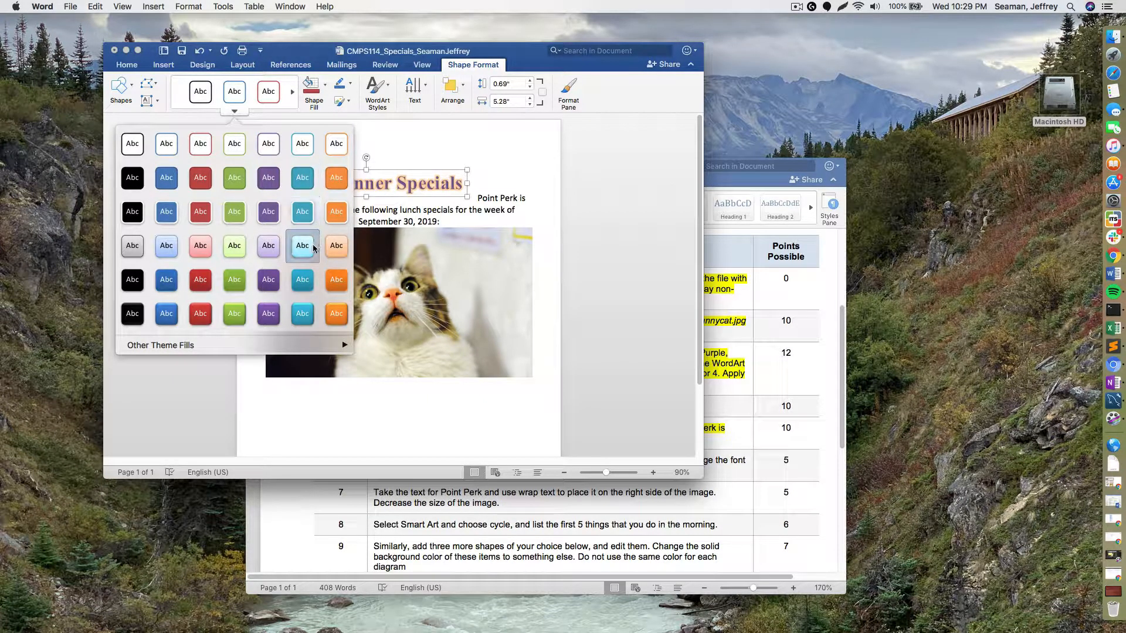
left_click(336, 249)
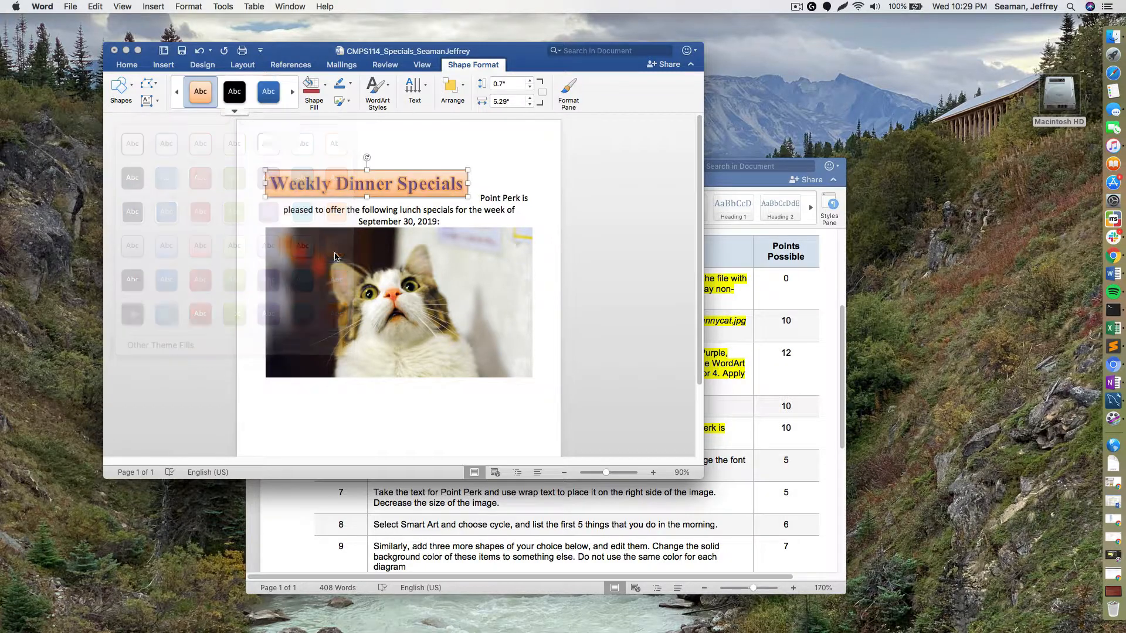
- Try light green, solid green and outlined styles, then settle on the solid red shape style
left_click(241, 111)
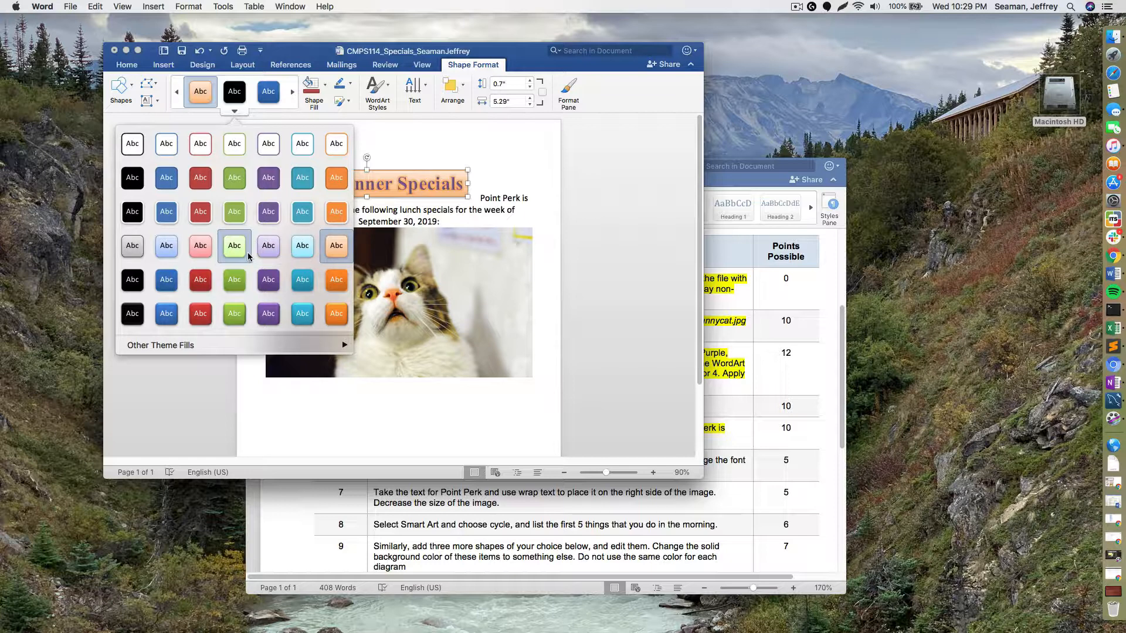
left_click(247, 252)
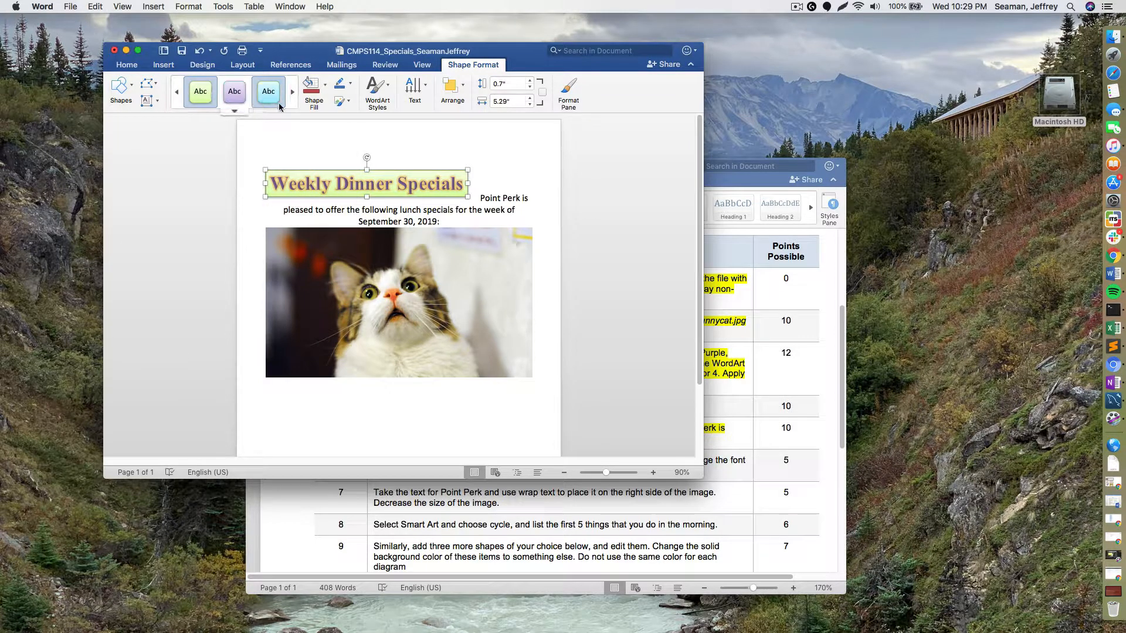
left_click(234, 112)
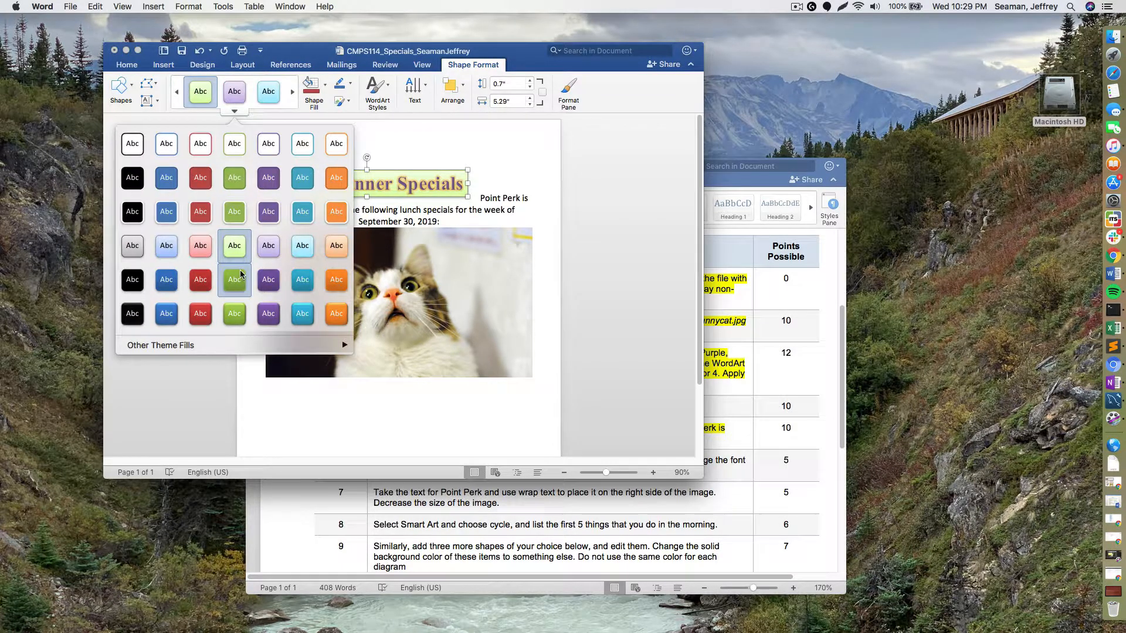
left_click(241, 273)
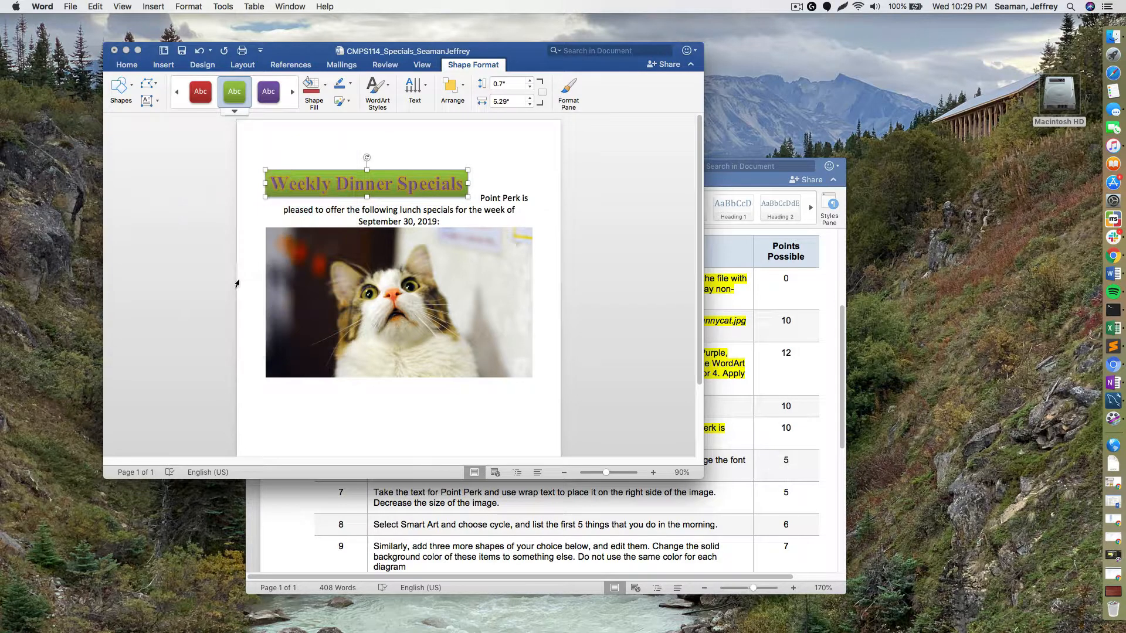
left_click(234, 111)
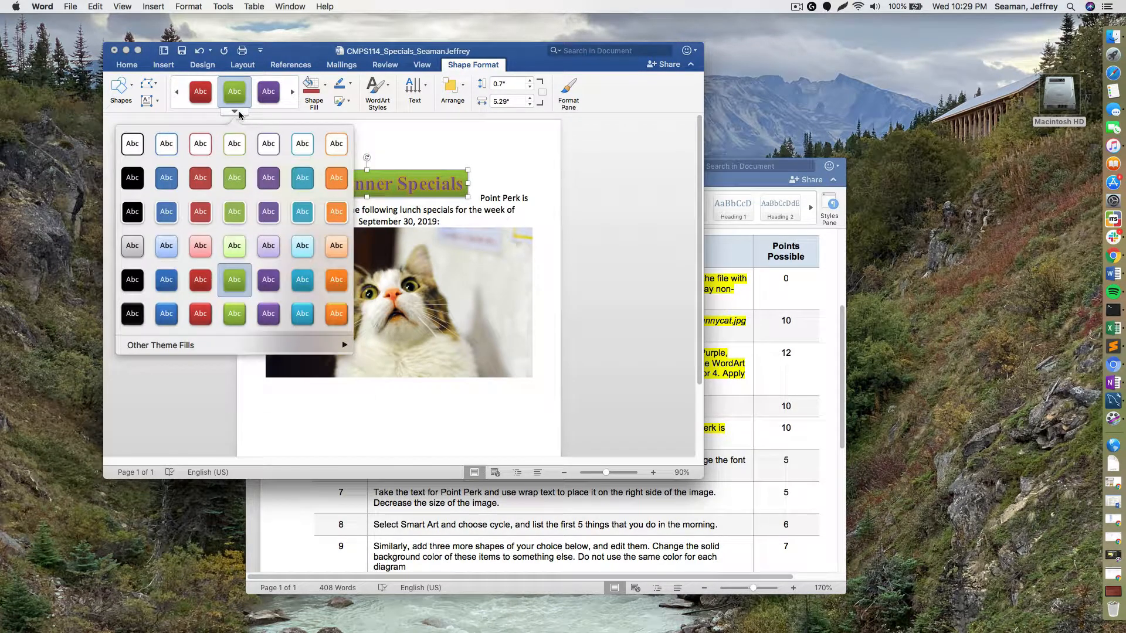
left_click(304, 154)
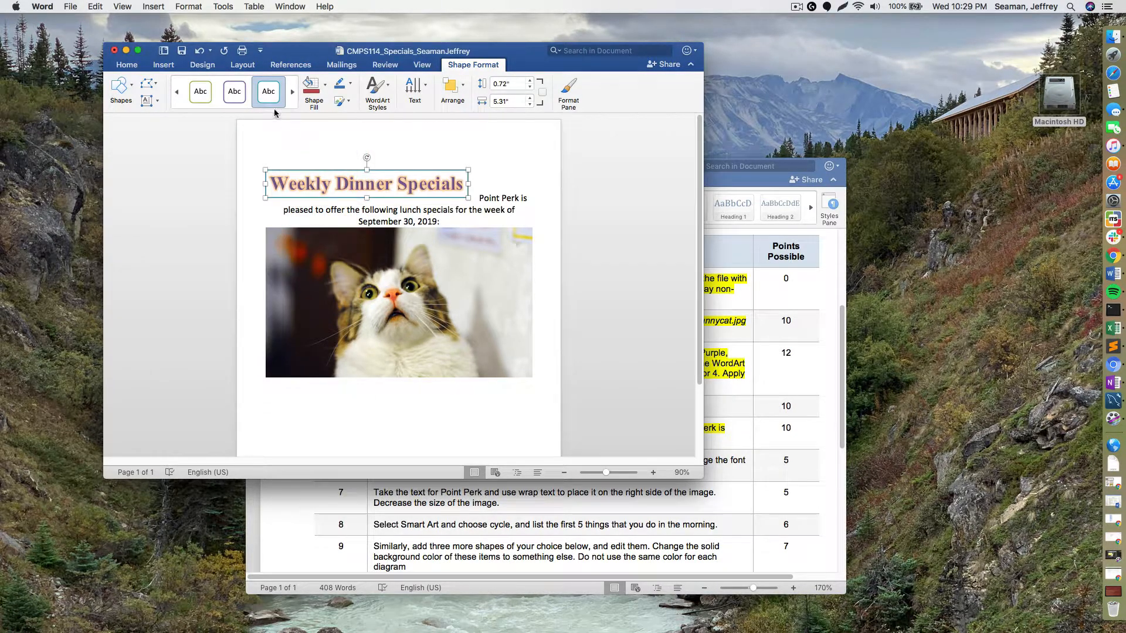
left_click(235, 111)
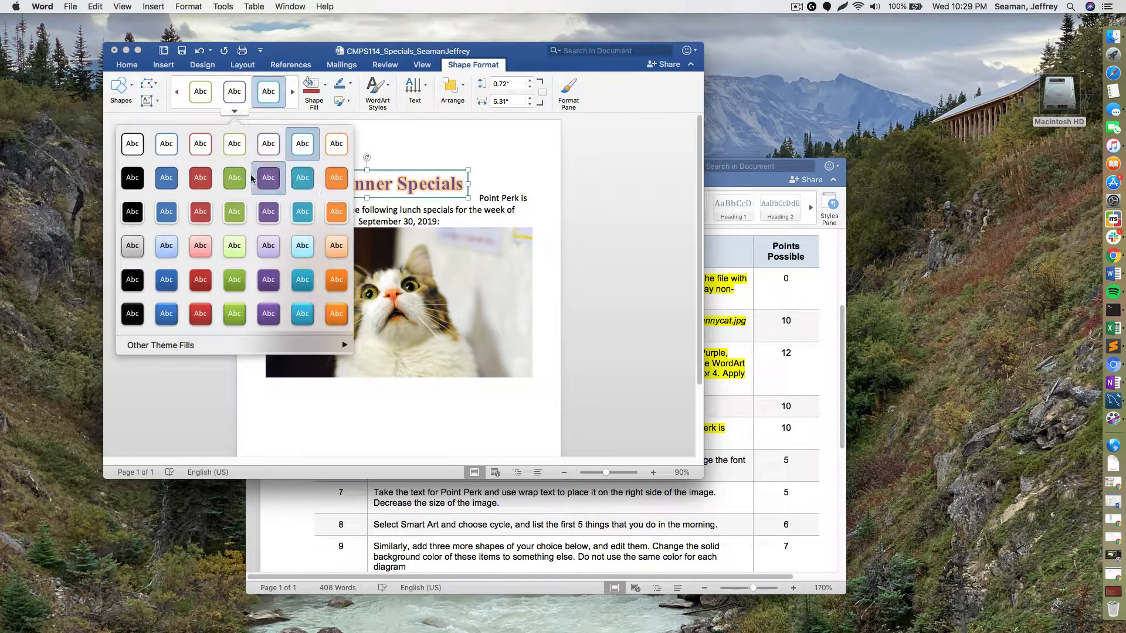
left_click(194, 179)
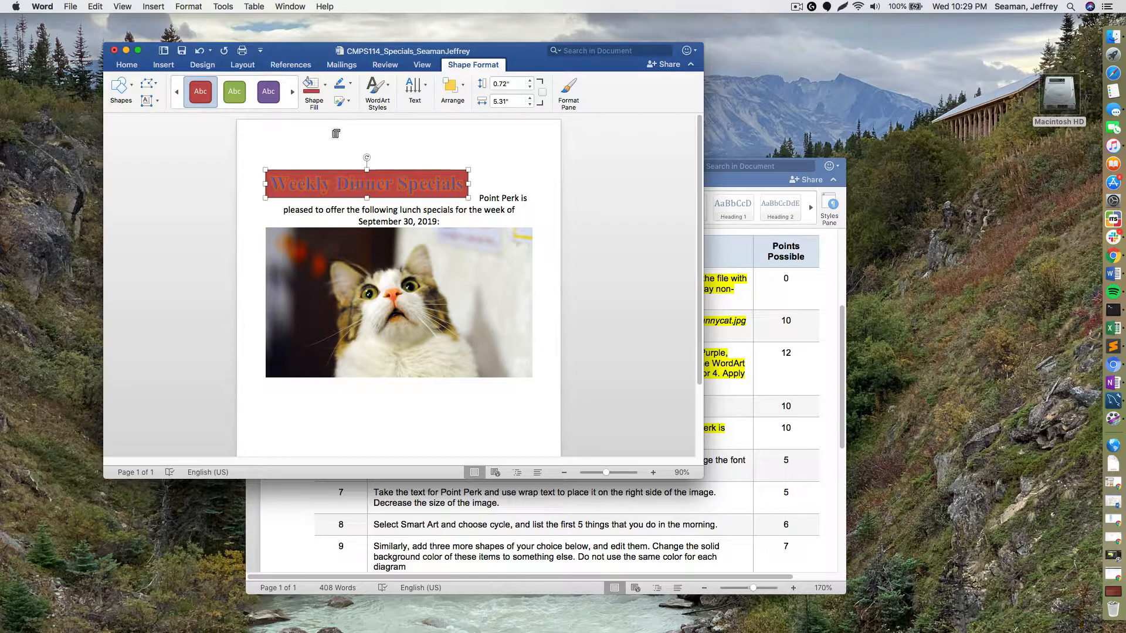
- Try an outer shadow and a blue glow text effect on the title
left_click(378, 90)
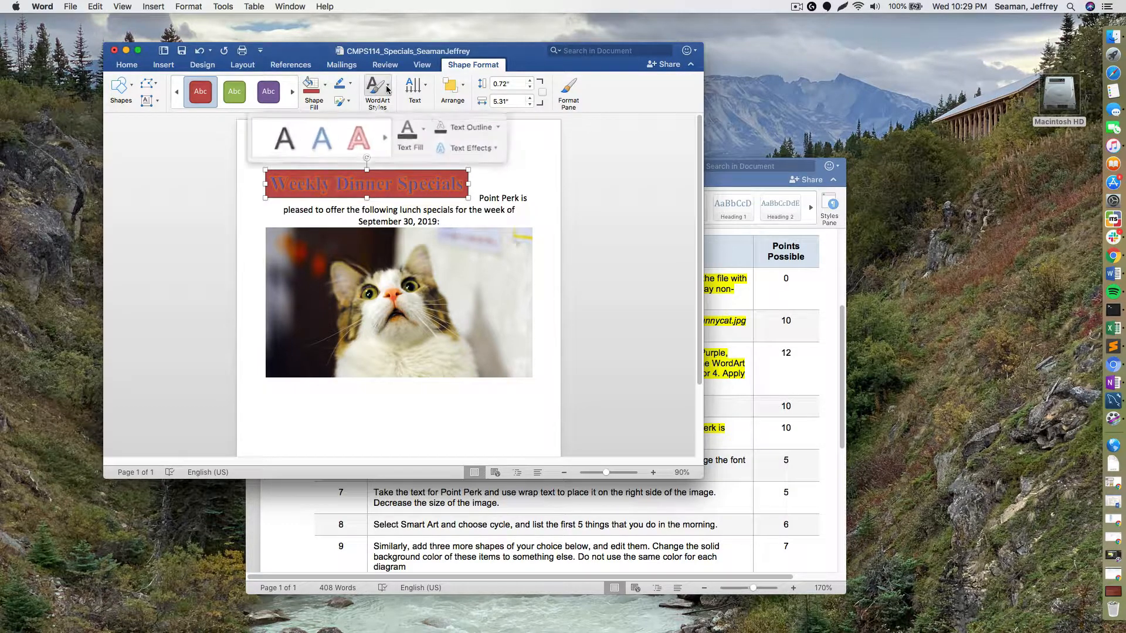
left_click(456, 142)
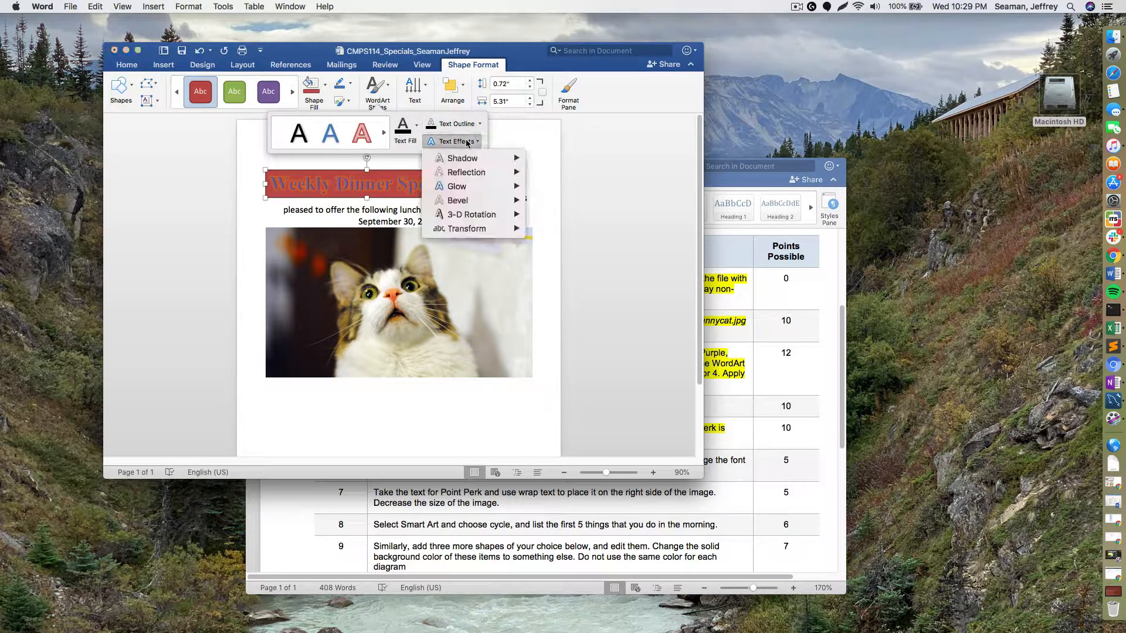
mouse_move(463, 158)
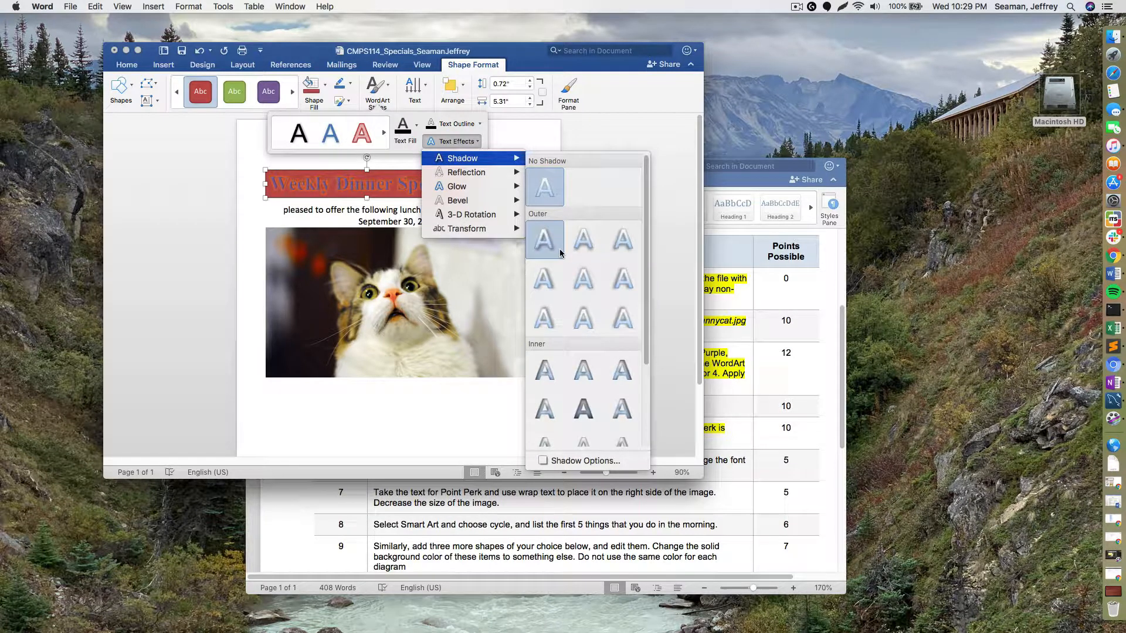
left_click(544, 239)
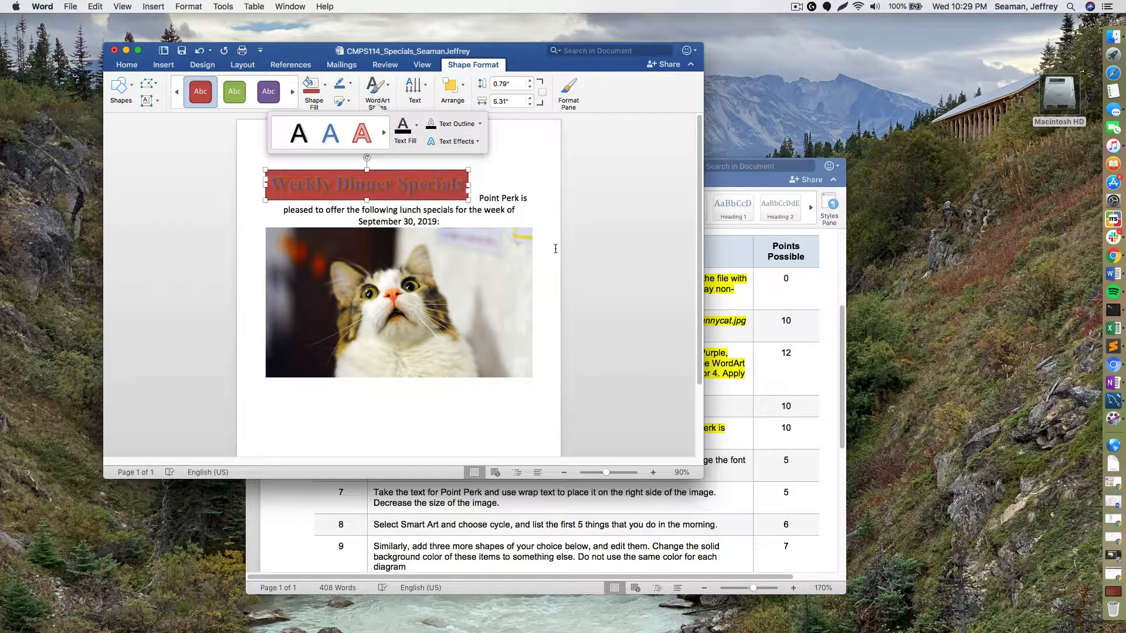
left_click(456, 141)
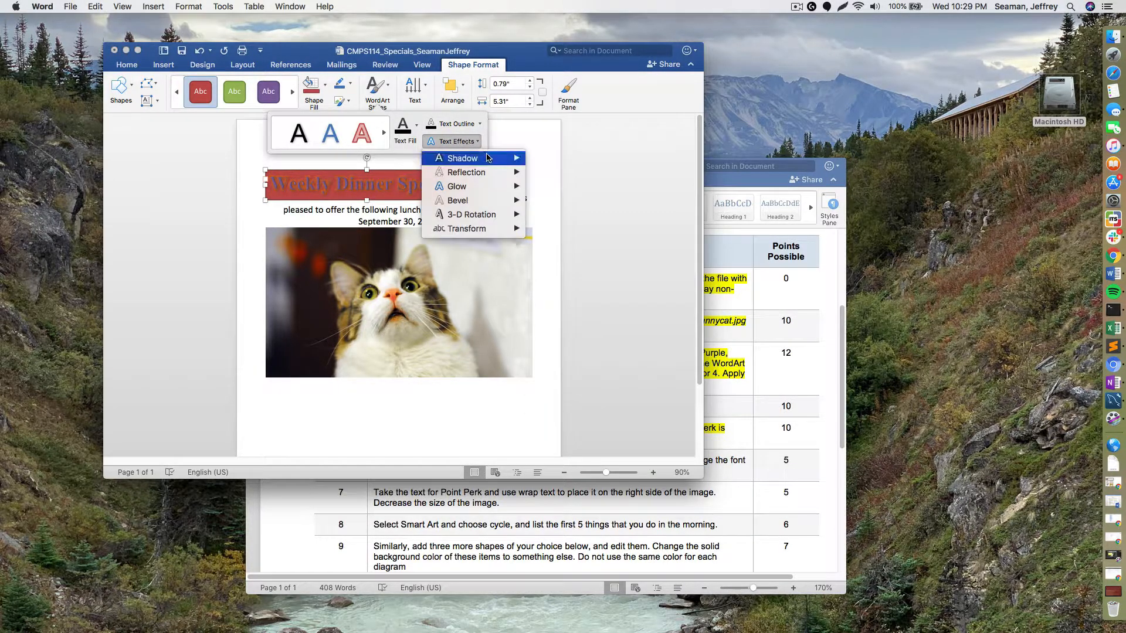
mouse_move(487, 186)
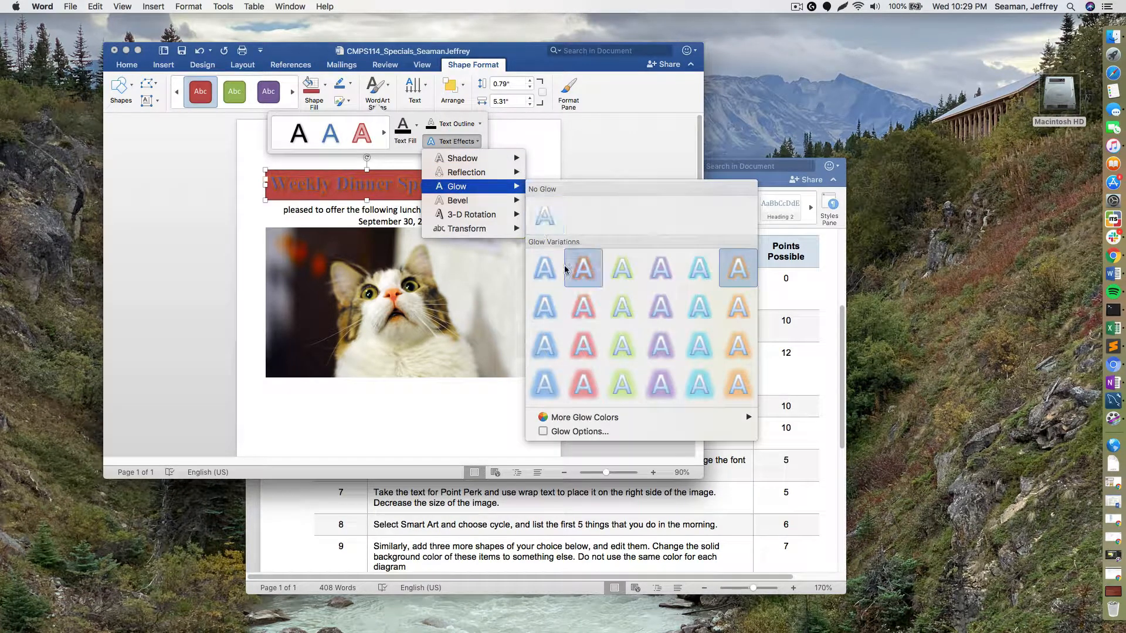
left_click(553, 284)
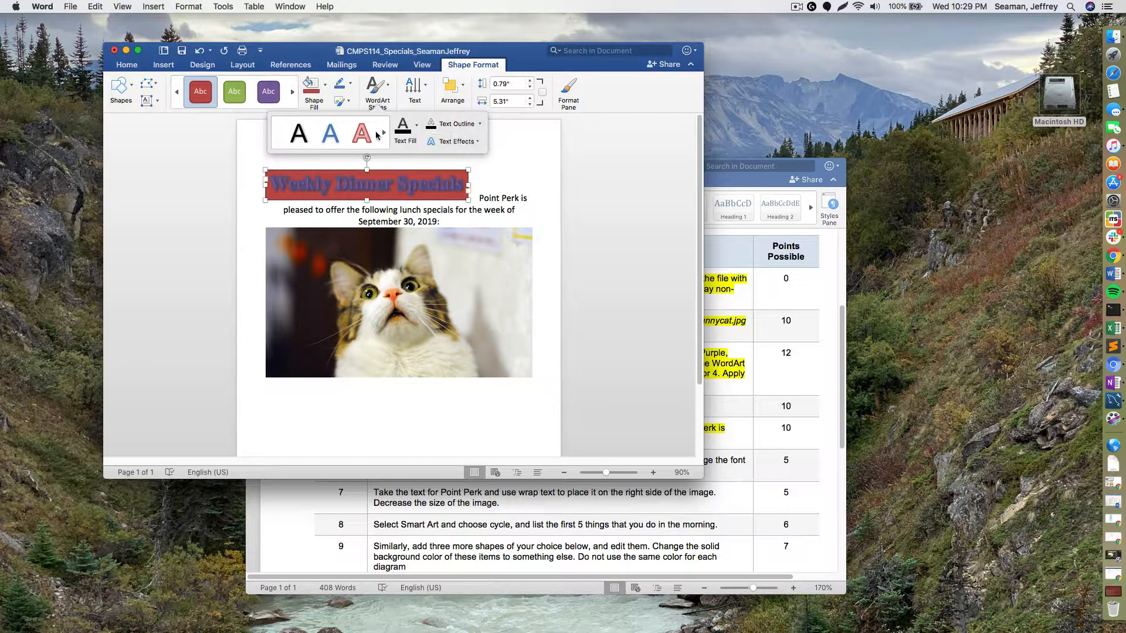
- Try two WordArt styles on the title and give its text a white fill and outline
left_click(330, 152)
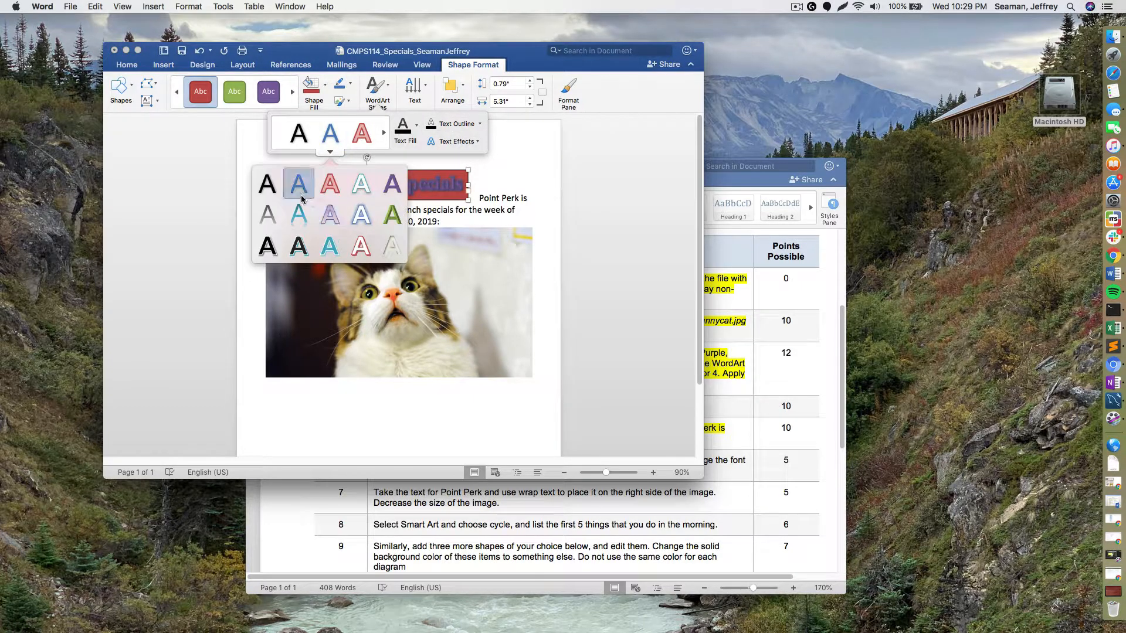
left_click(299, 215)
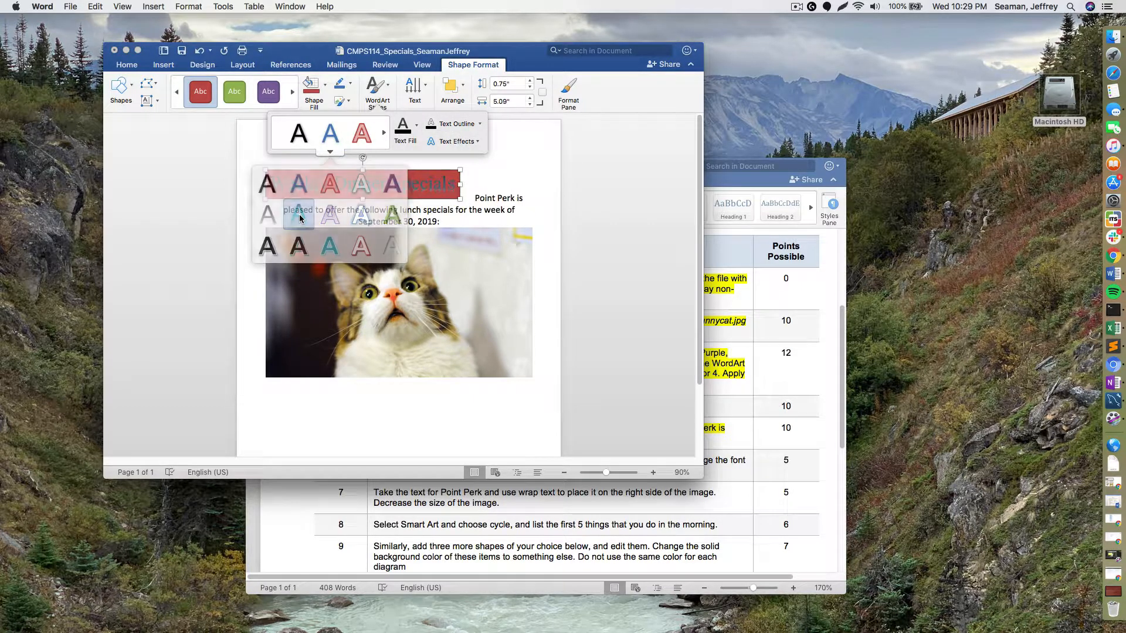
left_click(331, 152)
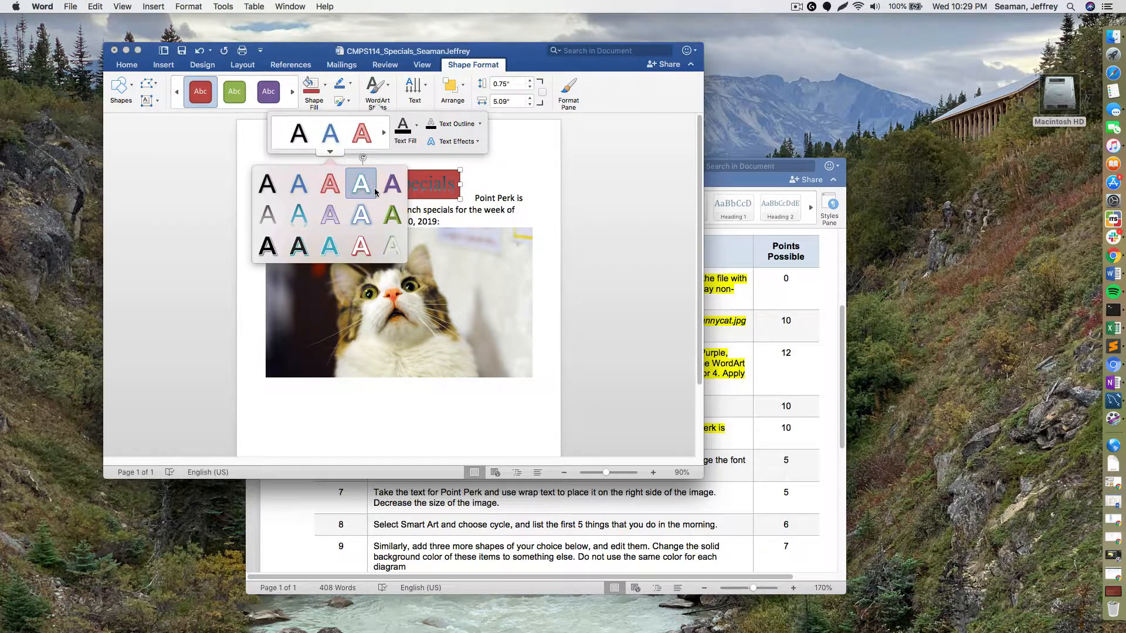
left_click(371, 194)
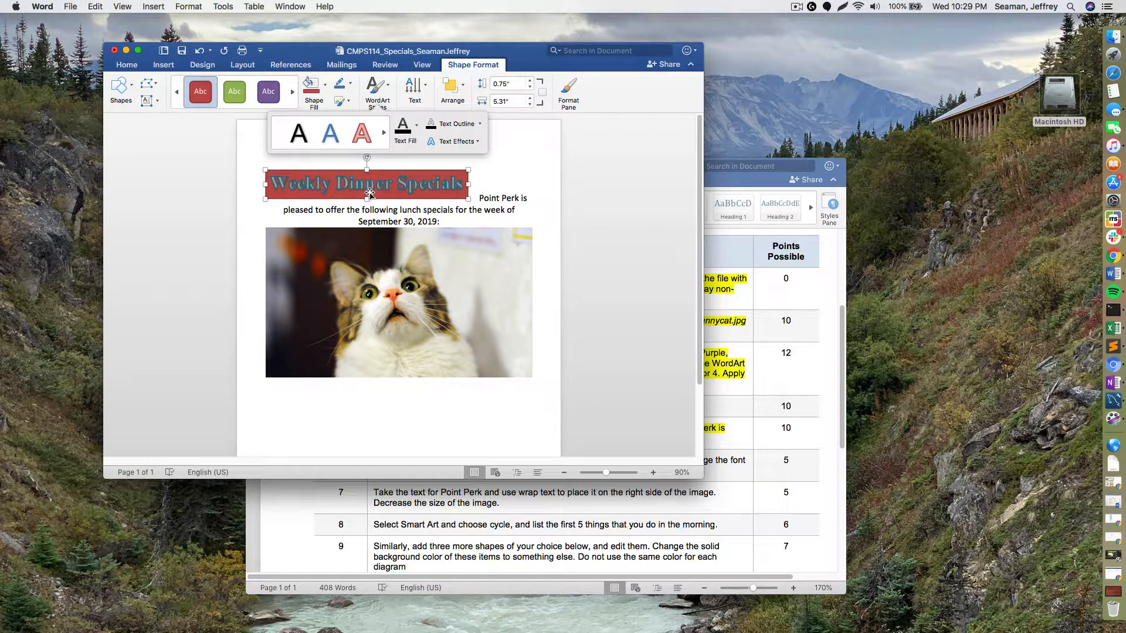
left_click(416, 125)
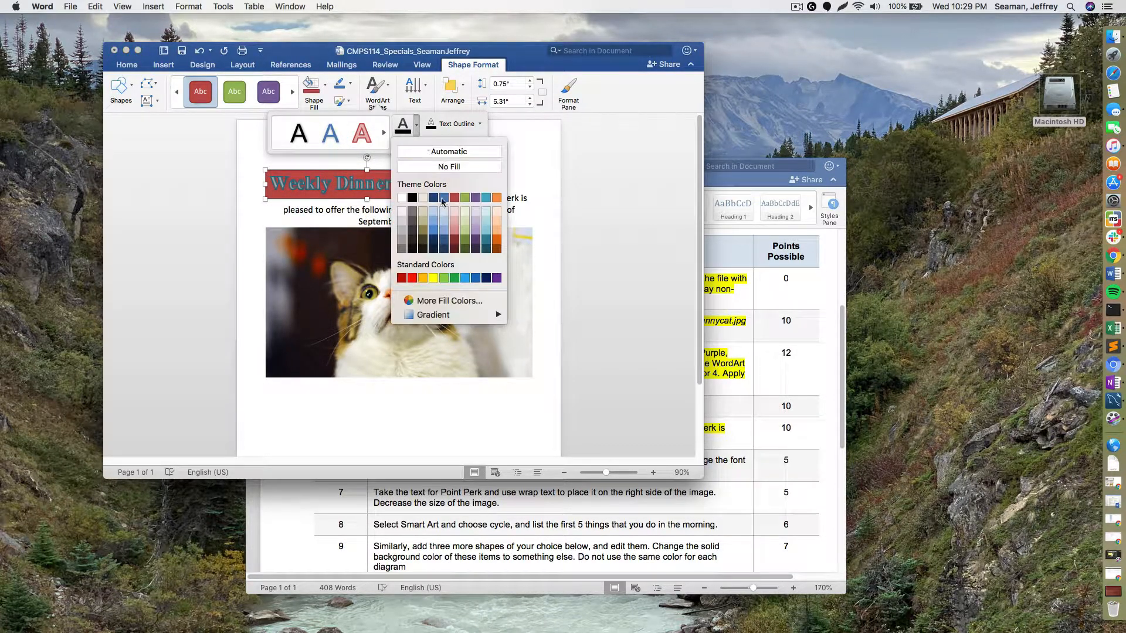
left_click(402, 198)
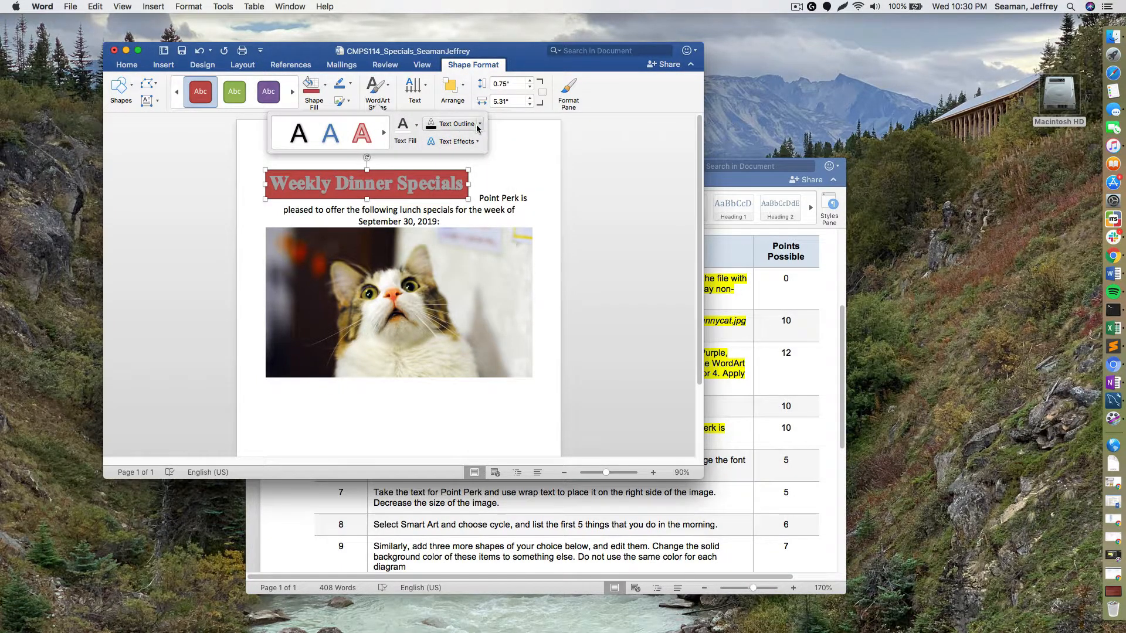
left_click(478, 127)
left_click(434, 196)
- Undo the trial title formatting changes back through the red box fill
left_click(203, 53)
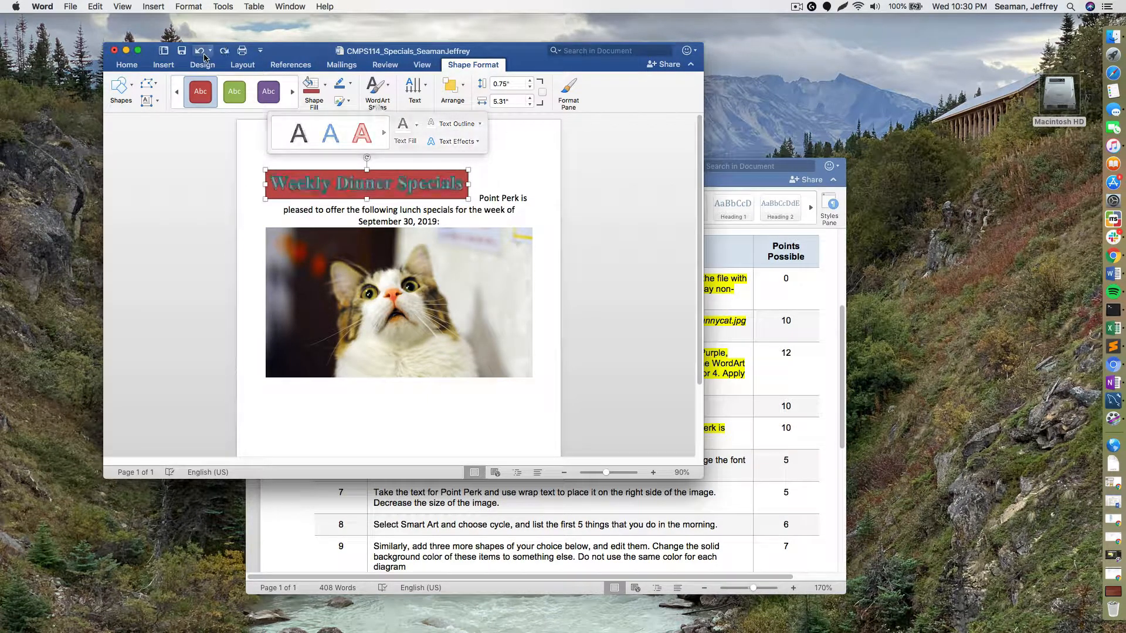
left_click(203, 54)
left_click(201, 54)
left_click(200, 54)
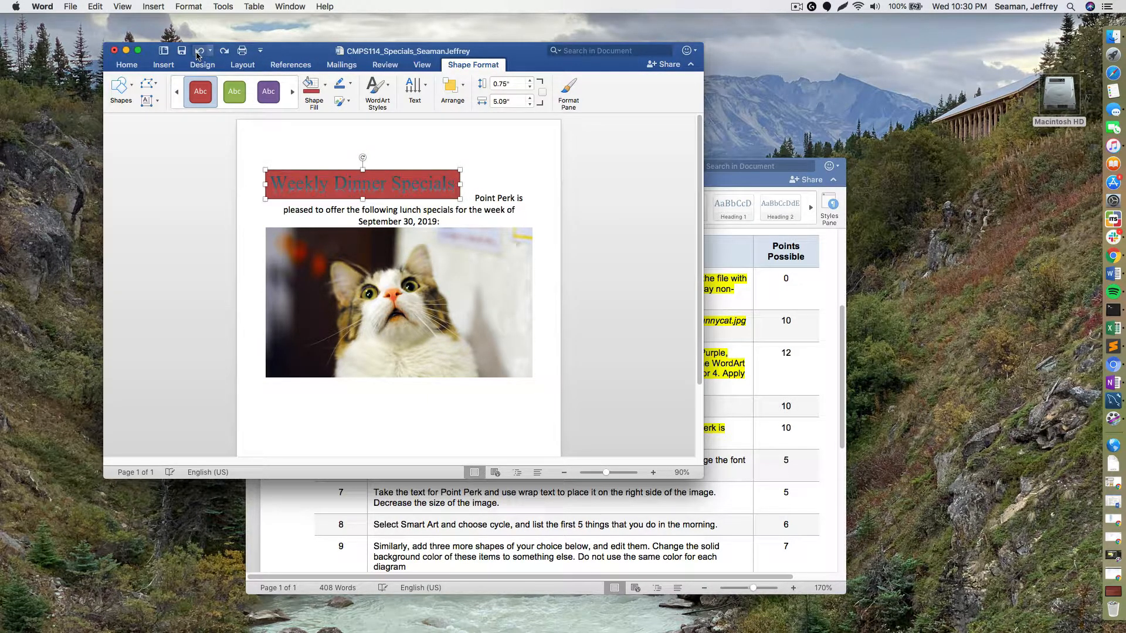
left_click(200, 54)
left_click(198, 54)
left_click(198, 54)
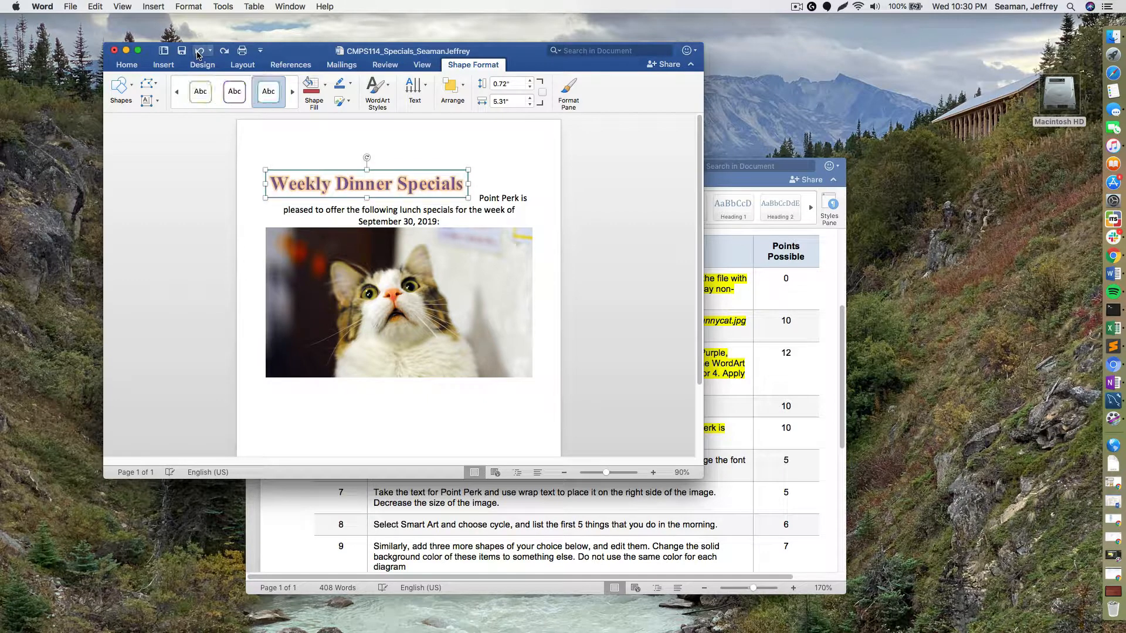
- Highlight step 6 of the instructions in yellow, then go back to the flyer's cat picture
left_click(520, 170)
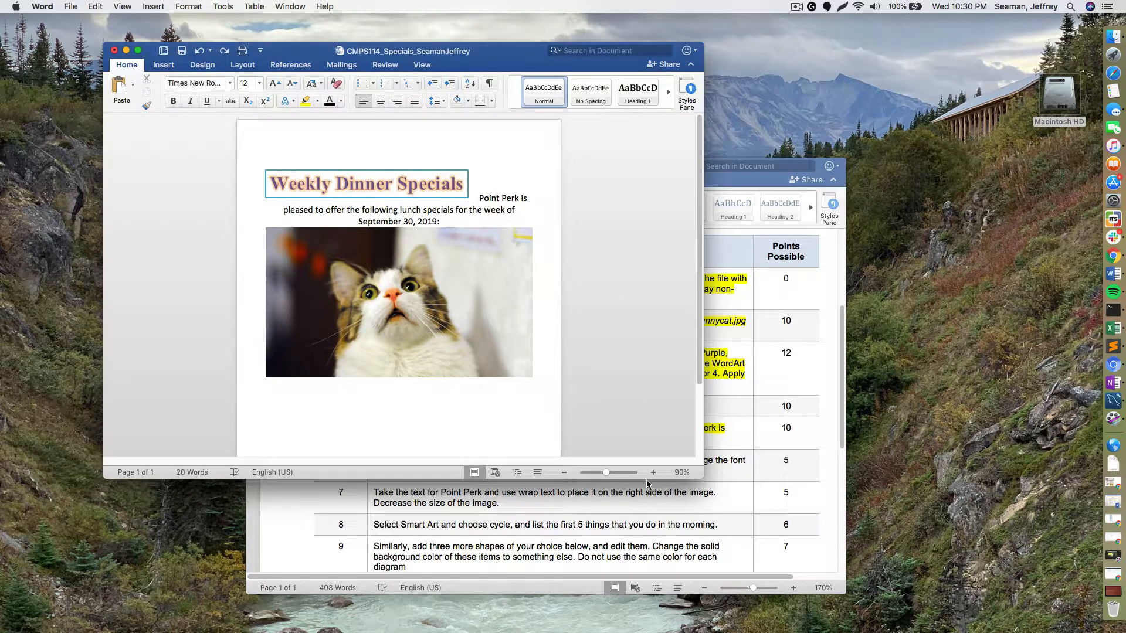
left_click(641, 537)
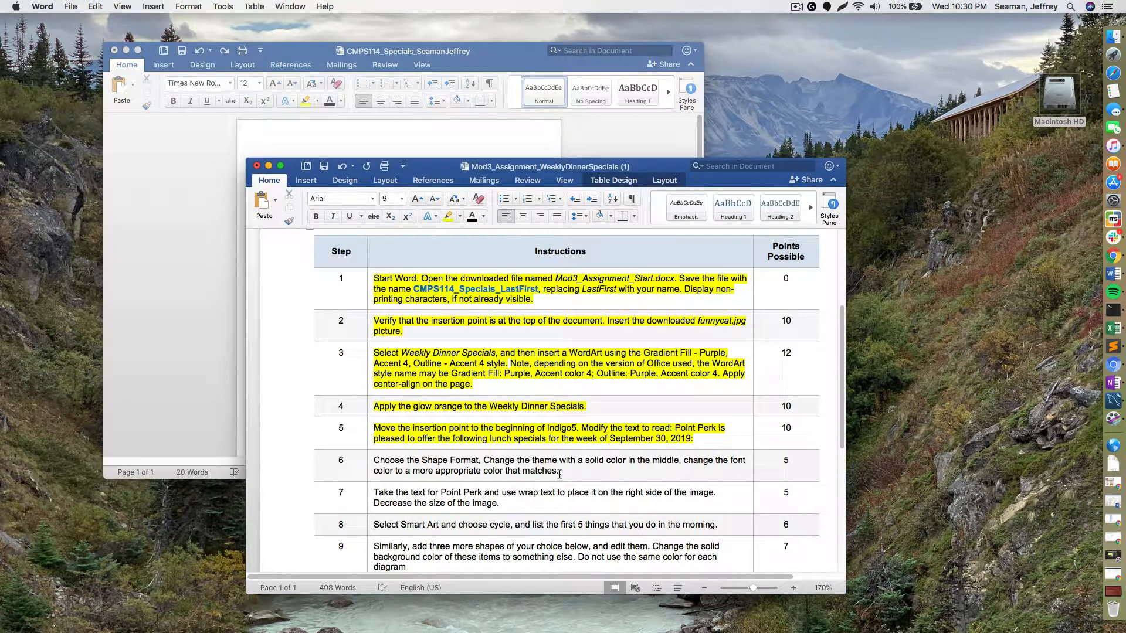
left_click_drag(559, 470, 399, 455)
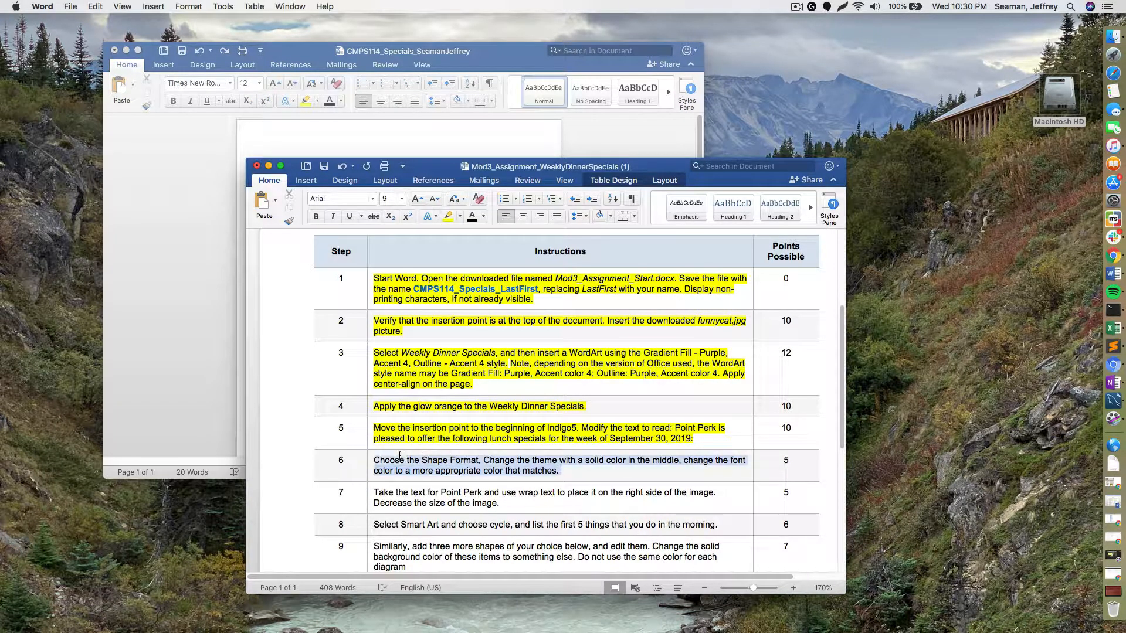
left_click(448, 216)
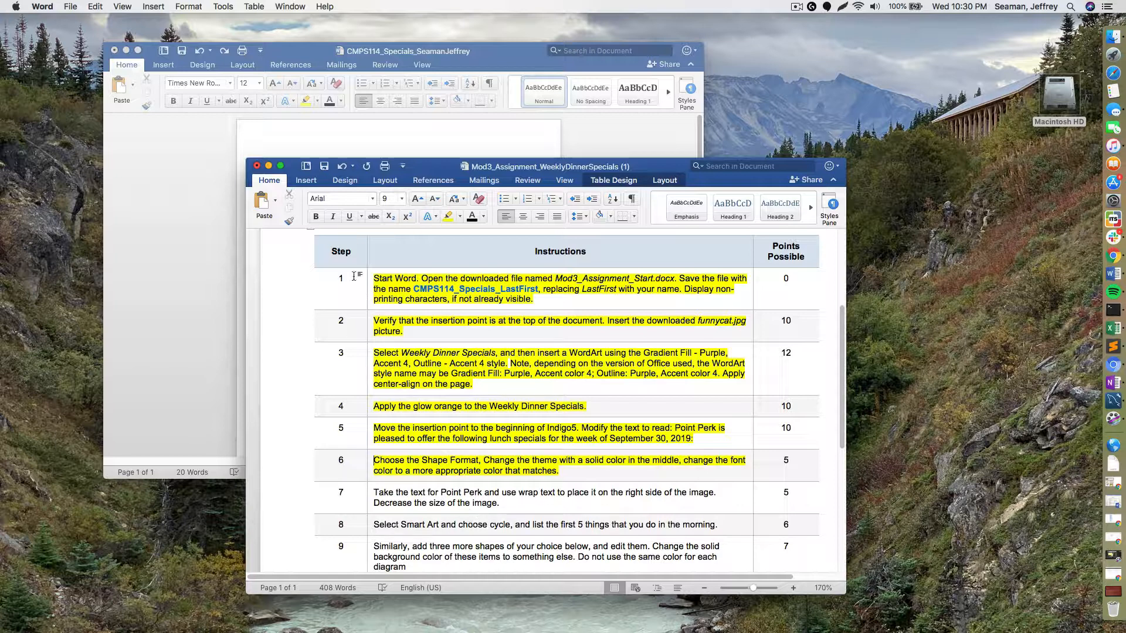
left_click(338, 150)
left_click(394, 283)
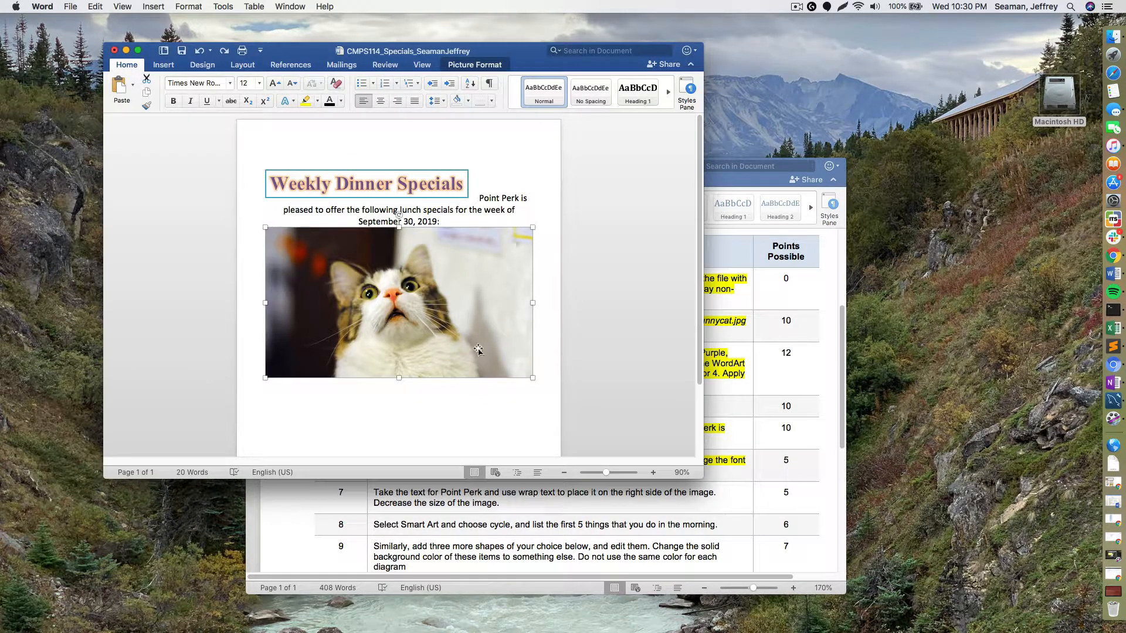
- Drag the cat picture smaller, then cut the Point Perk paragraph and paste it after the picture
left_click_drag(532, 377, 455, 335)
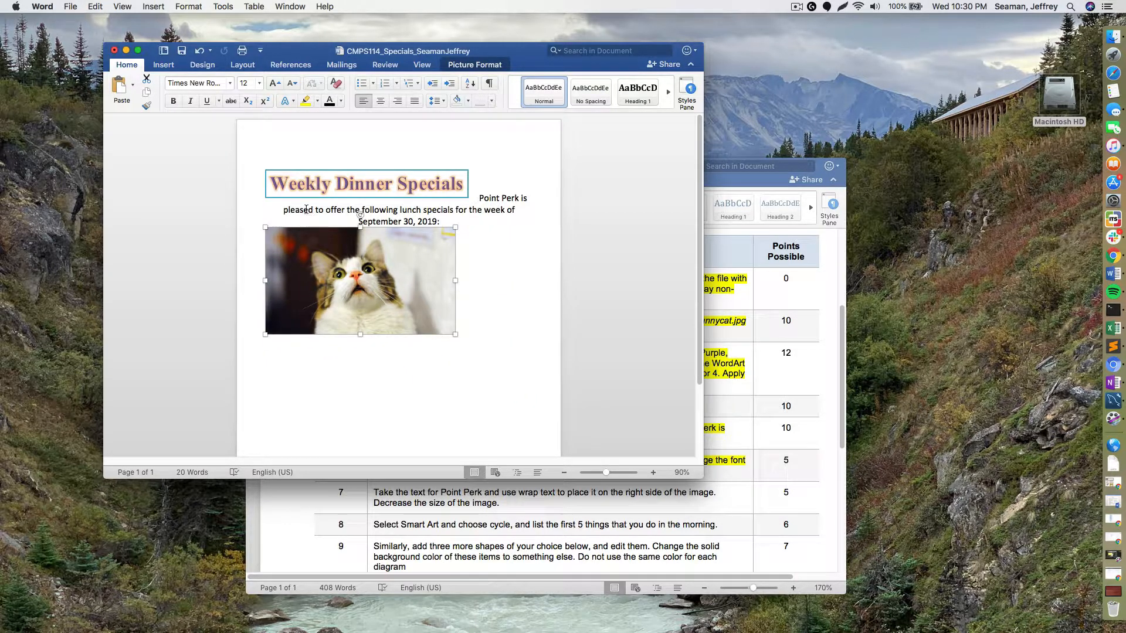
left_click(475, 199)
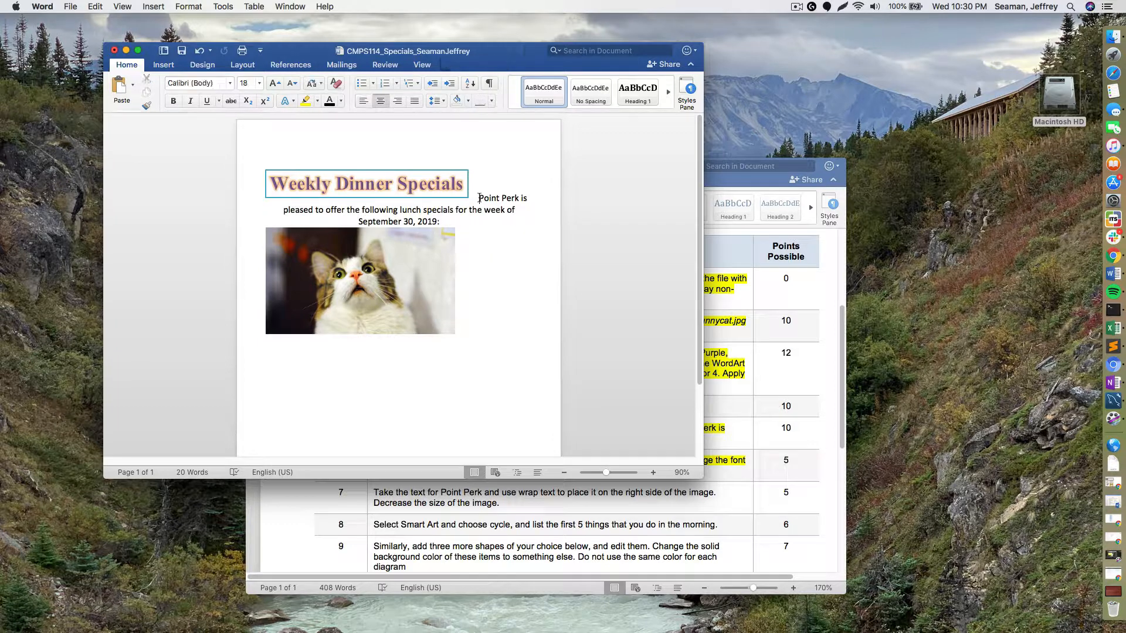
left_click_drag(458, 220, 480, 198)
key("super+c")
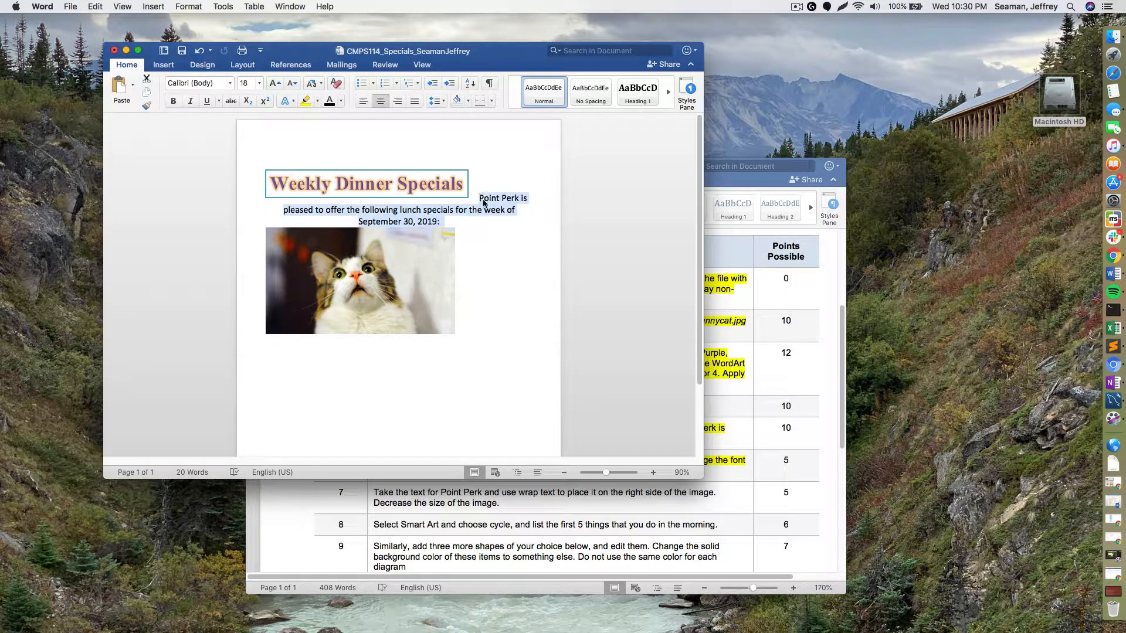
right_click(486, 198)
left_click(509, 206)
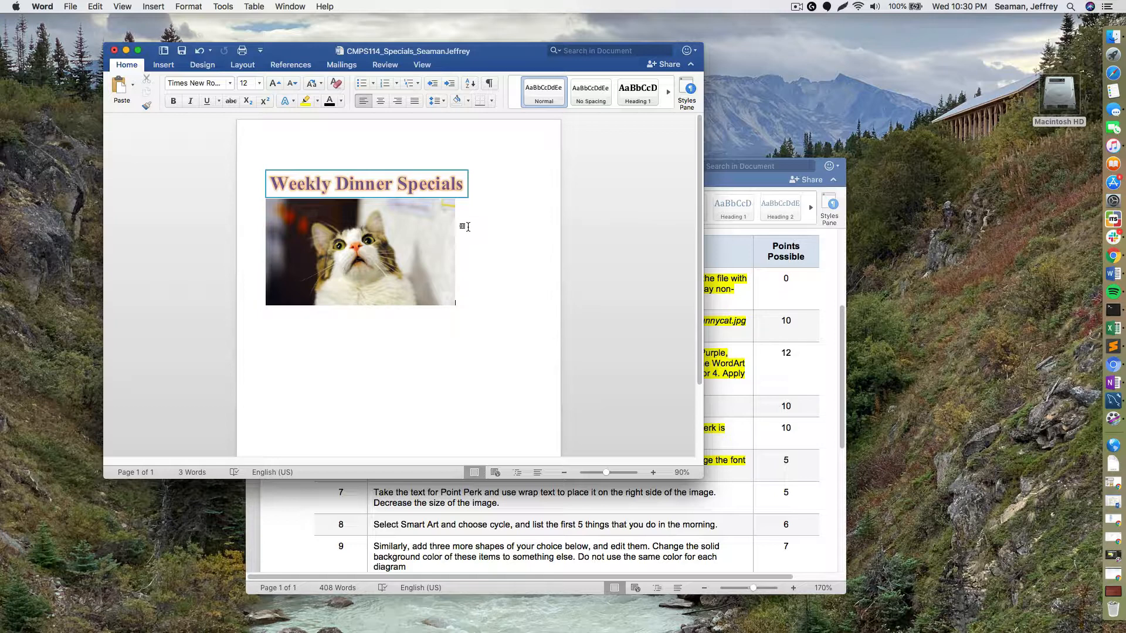
key("super+v")
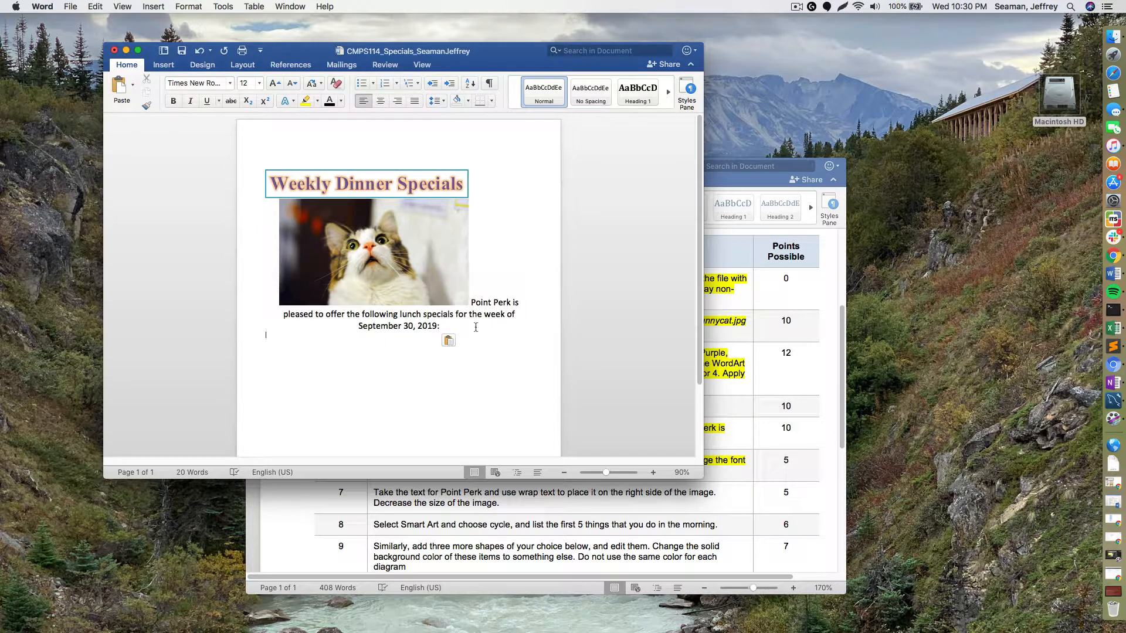
- Browse the Insert, View, Review and Mailings ribbons, then reselect the cat picture
left_click_drag(475, 327, 522, 192)
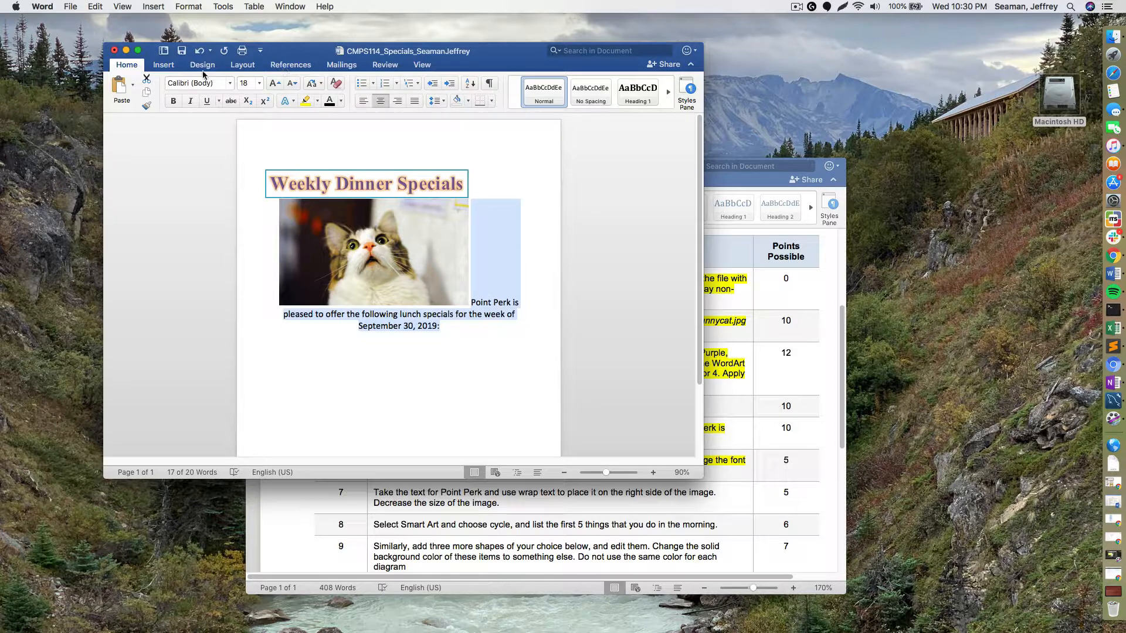
left_click(174, 67)
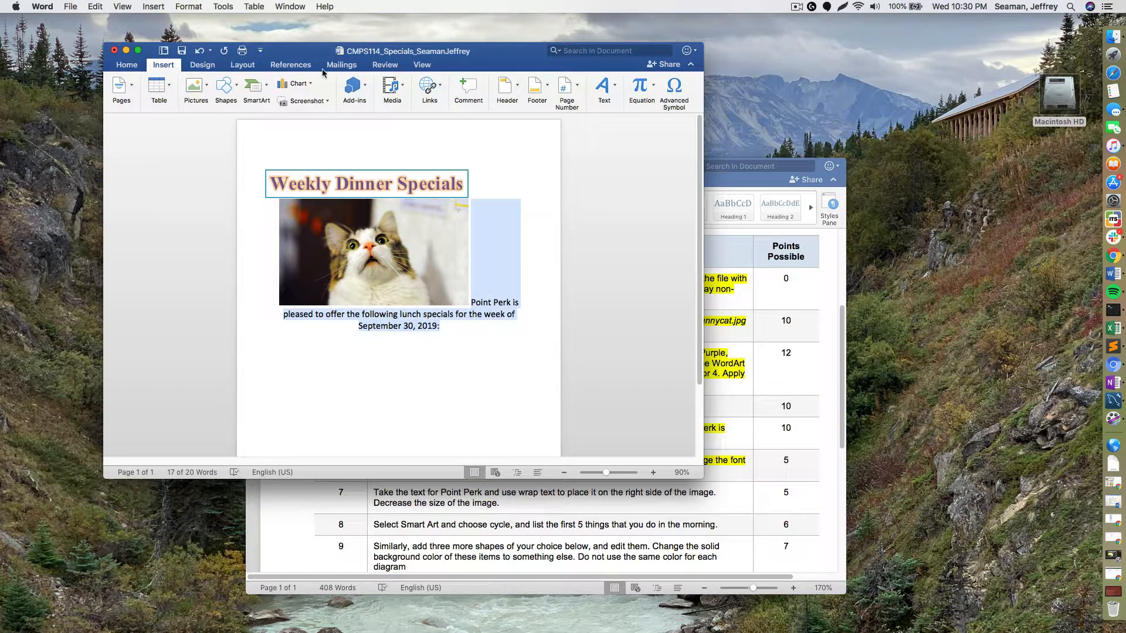
left_click(420, 66)
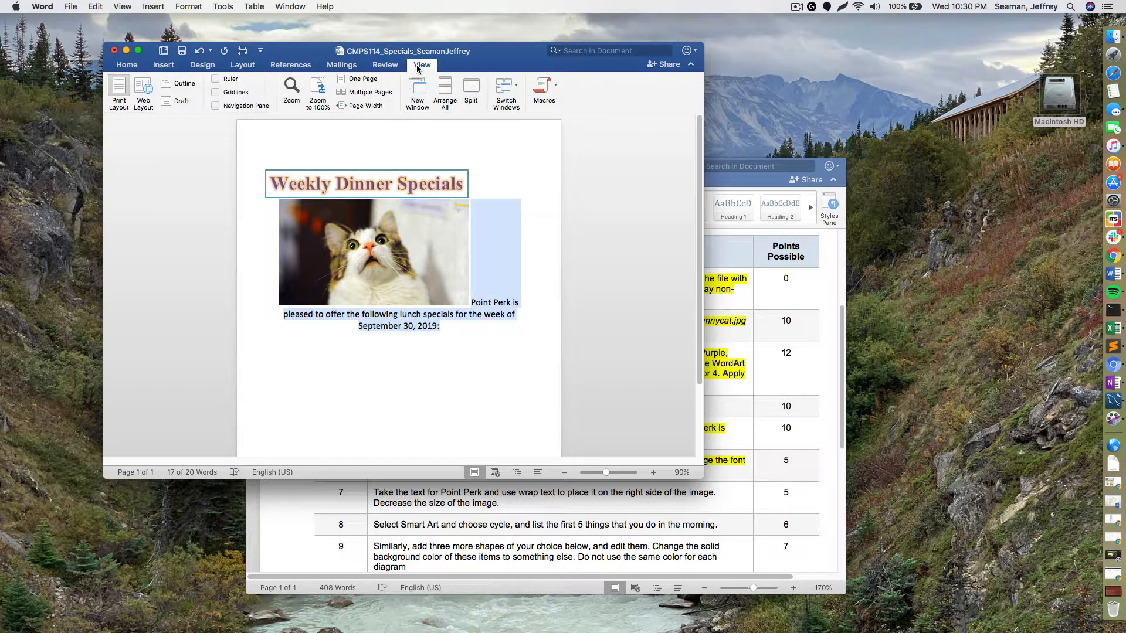
left_click(392, 63)
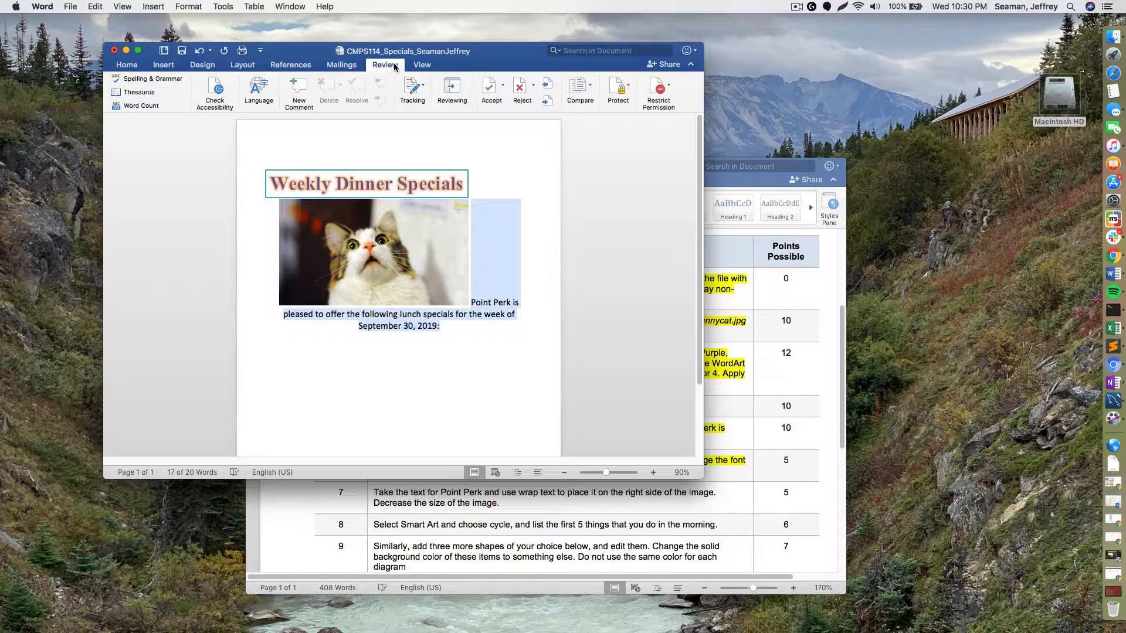
left_click(342, 67)
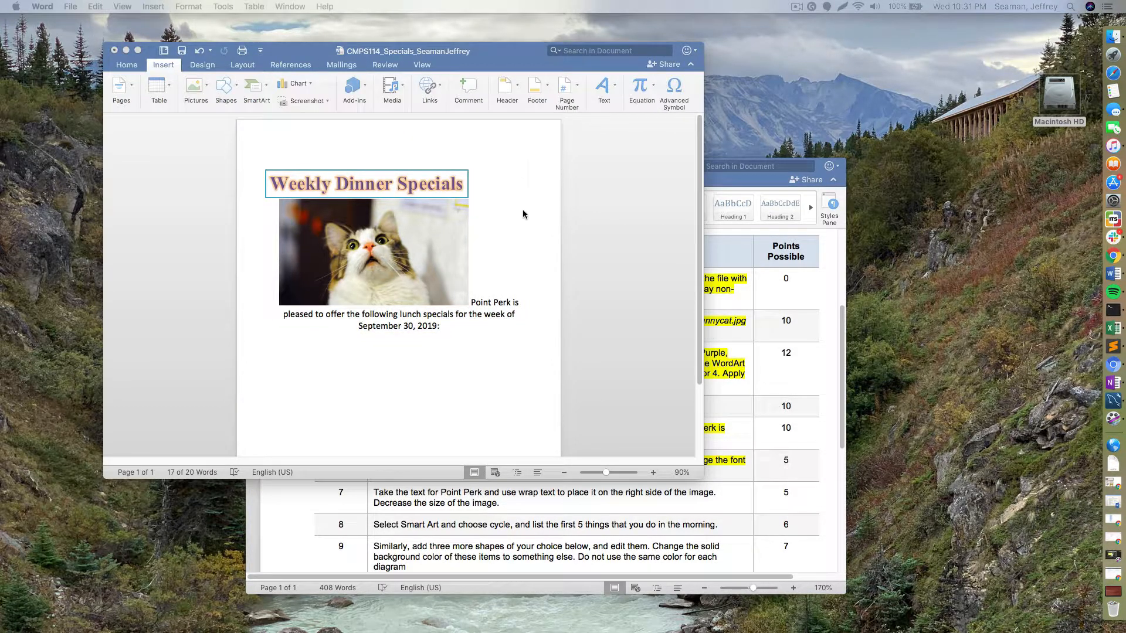
left_click(526, 231)
left_click(530, 358)
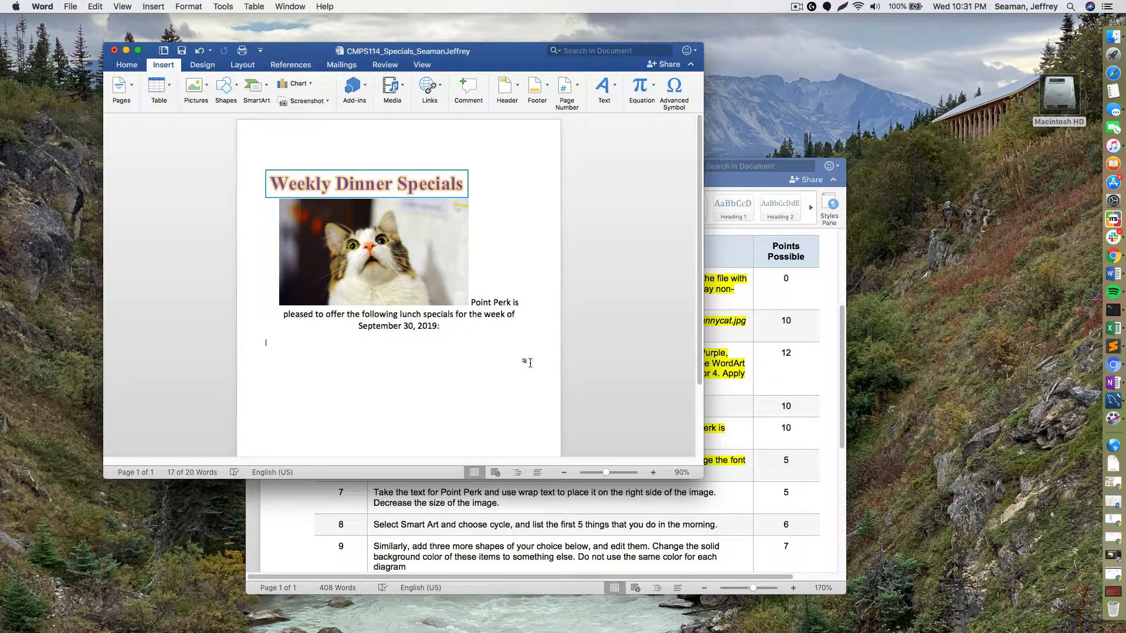
left_click(448, 249)
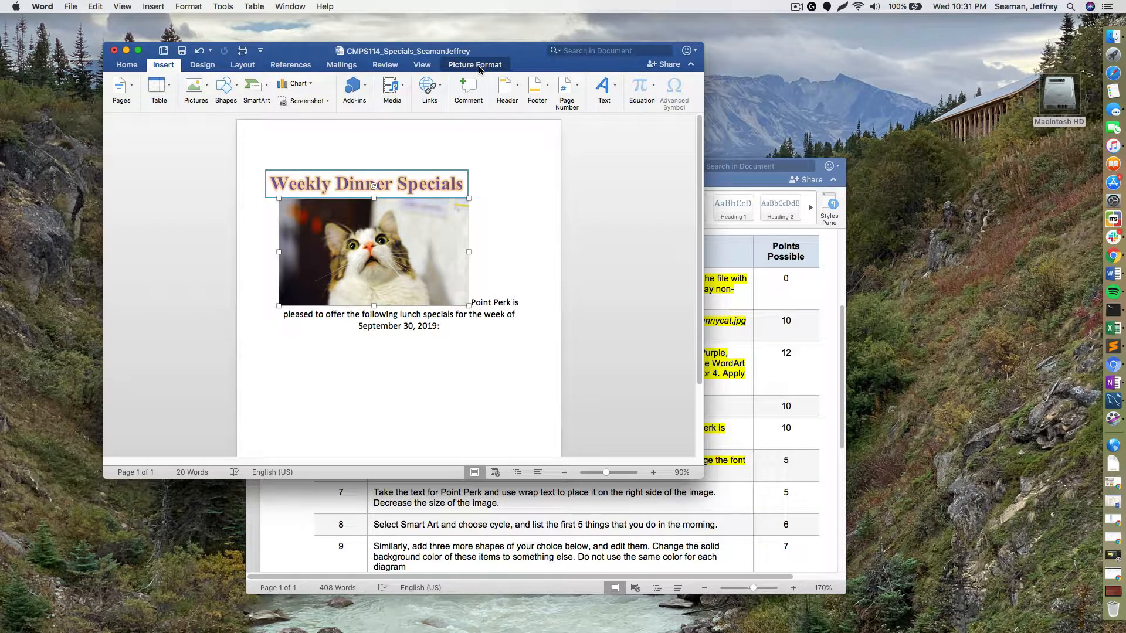
- Set the cat picture's text wrapping to Square from Layout > Wrap Text
left_click(476, 66)
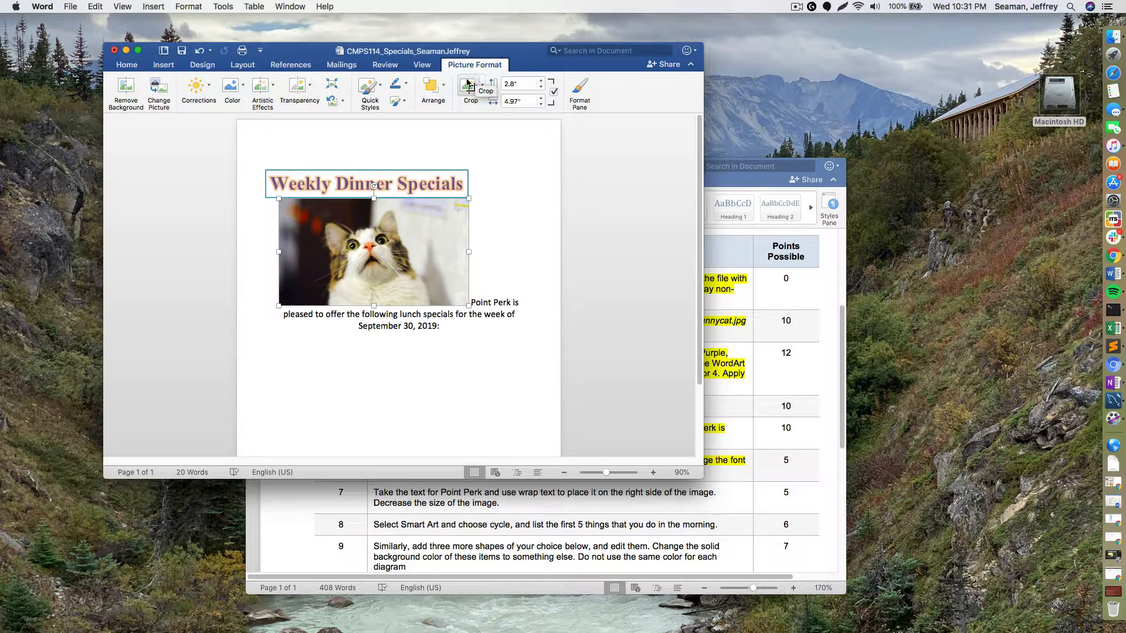
left_click(164, 65)
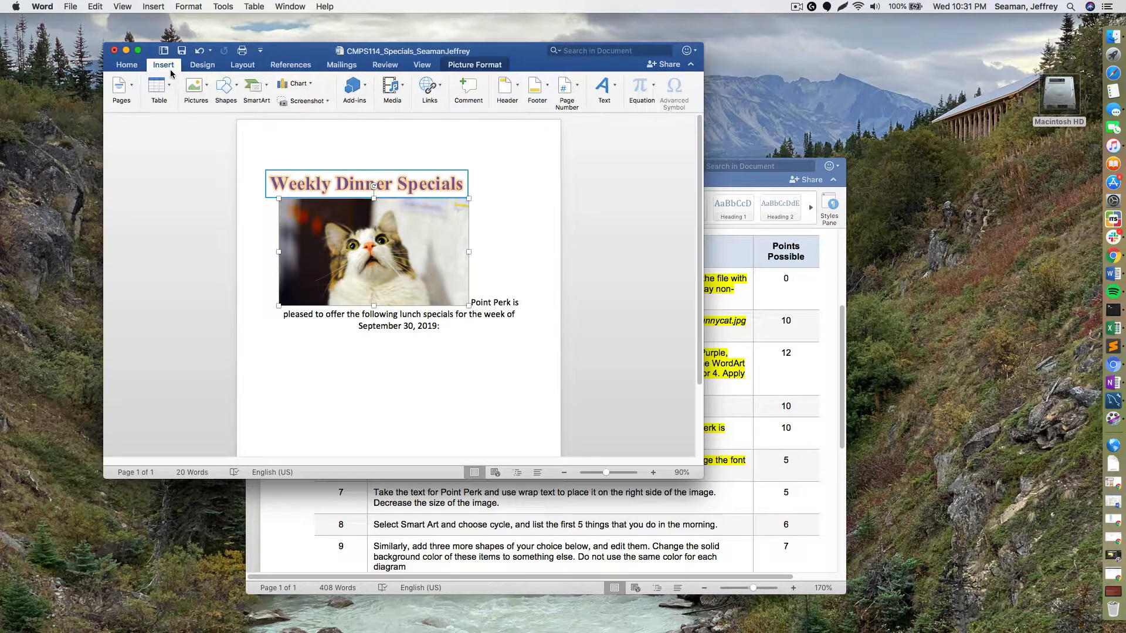
left_click(202, 66)
left_click(243, 66)
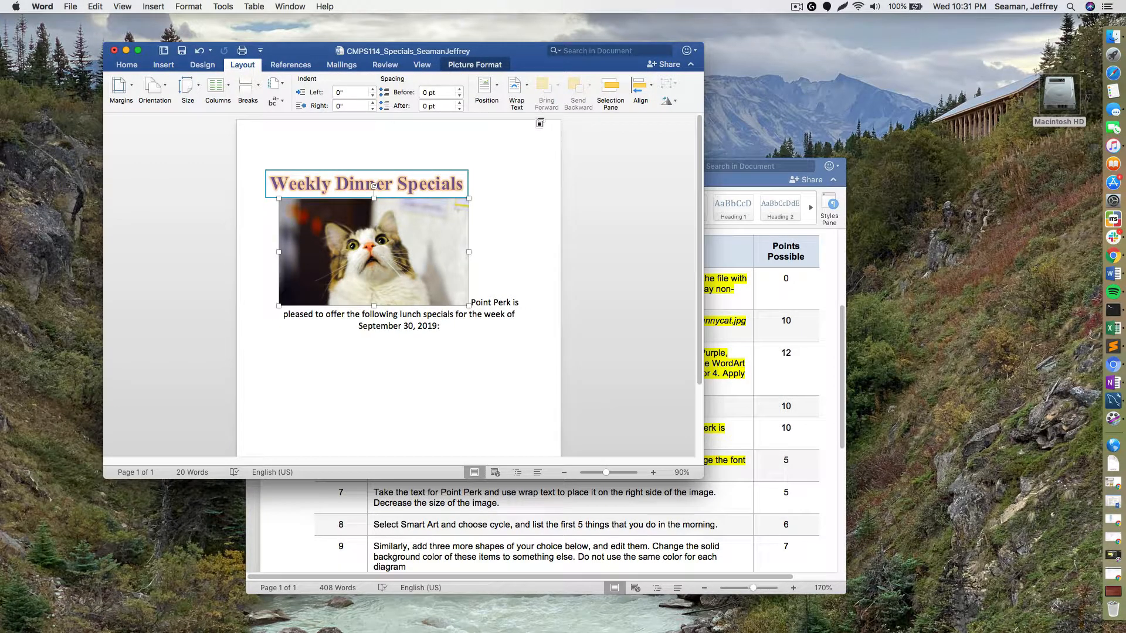
left_click(522, 88)
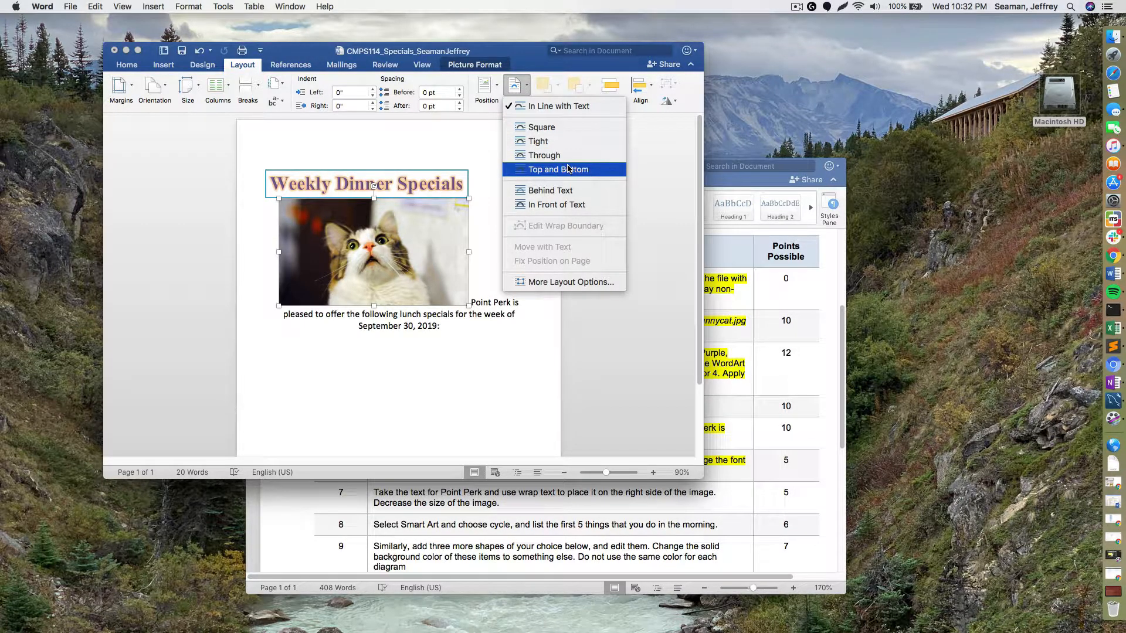
left_click(564, 129)
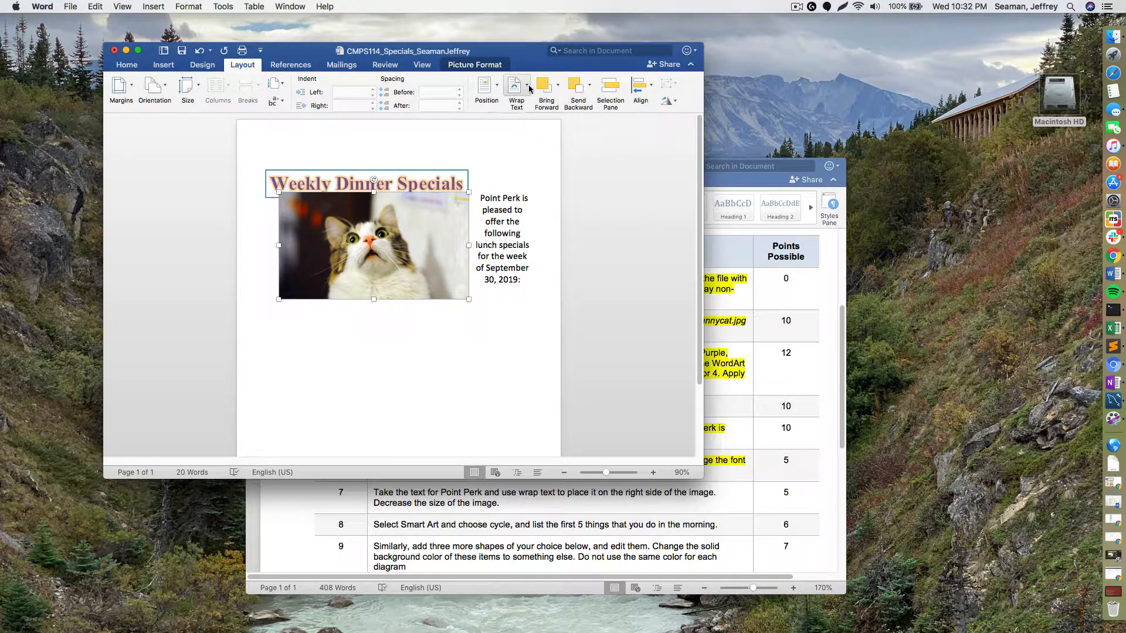
- Try Tight wrapping and the top-left position preset for the picture, then undo both
left_click(514, 88)
left_click(564, 141)
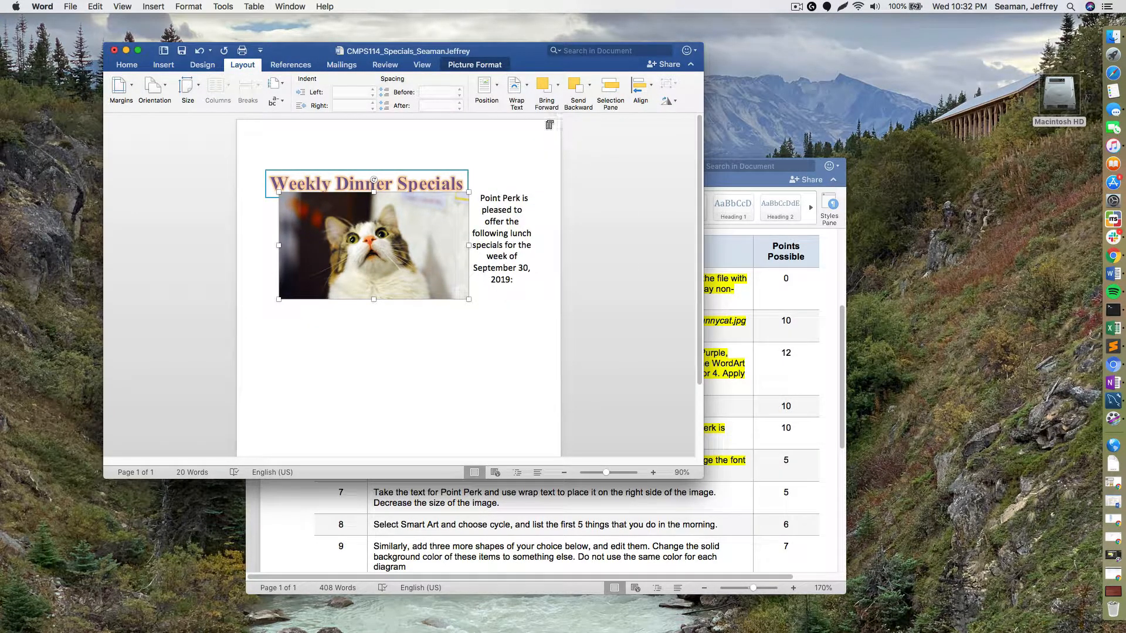
left_click(524, 91)
left_click(498, 95)
left_click(497, 95)
left_click(488, 178)
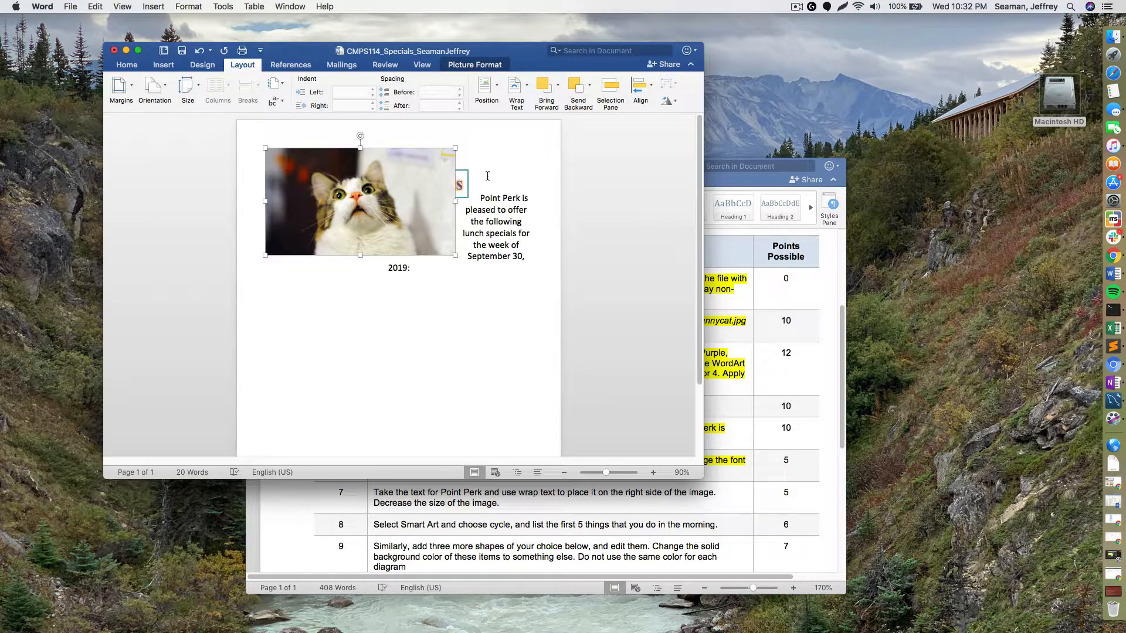
left_click(199, 51)
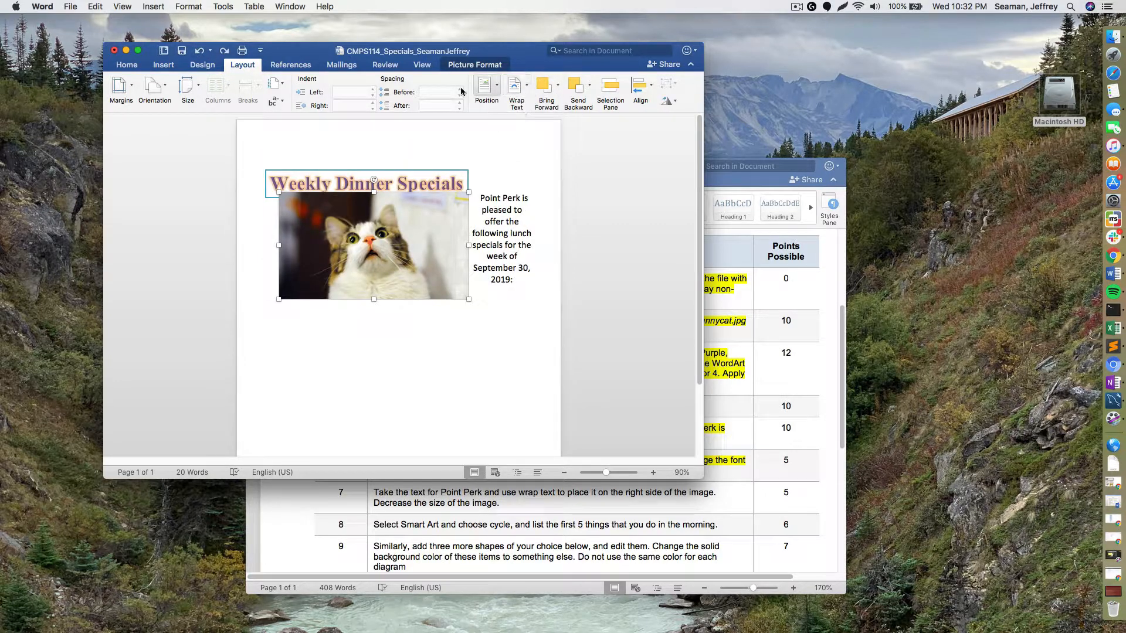
left_click(202, 54)
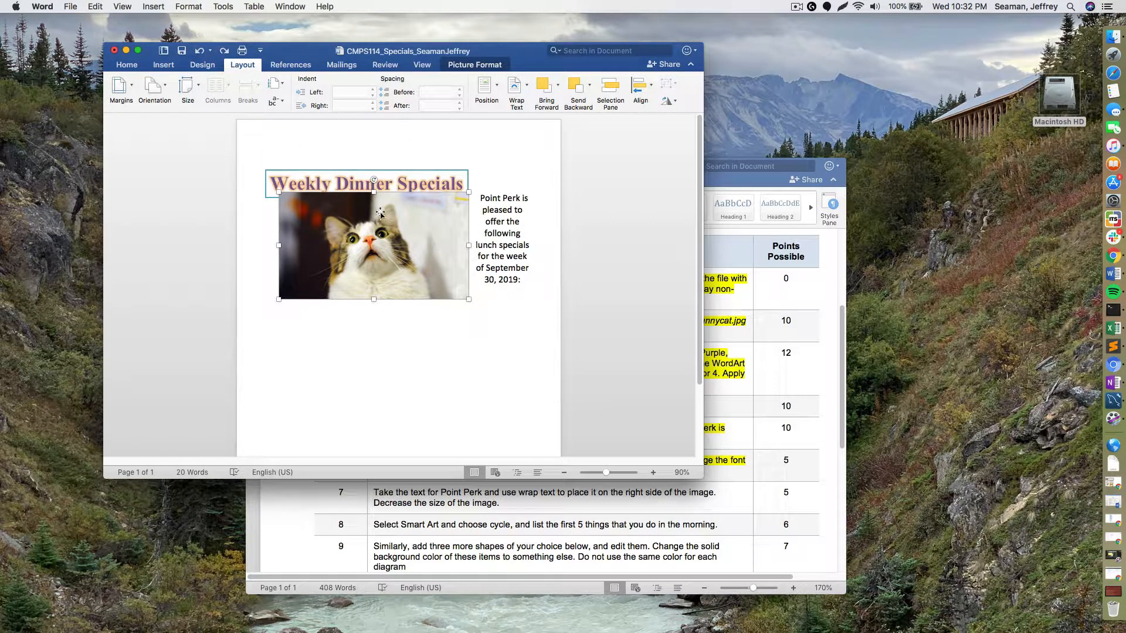
- Move the cat picture below the title and add two blank lines before Point Perk
left_click_drag(381, 215, 374, 233)
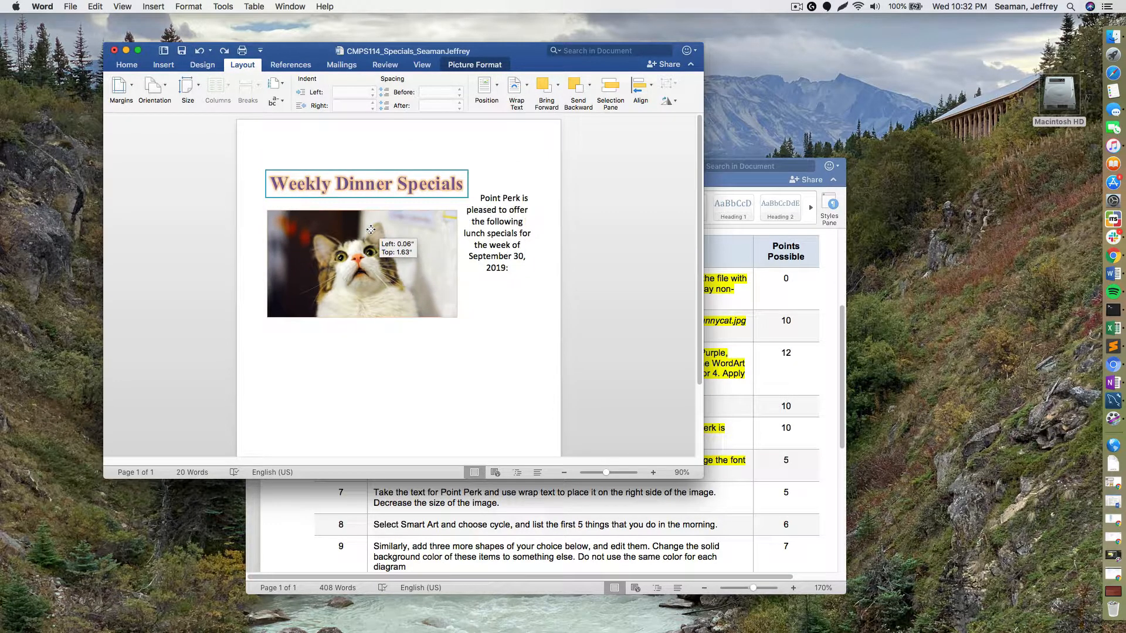
left_click(482, 197)
key("Return")
key("Return")
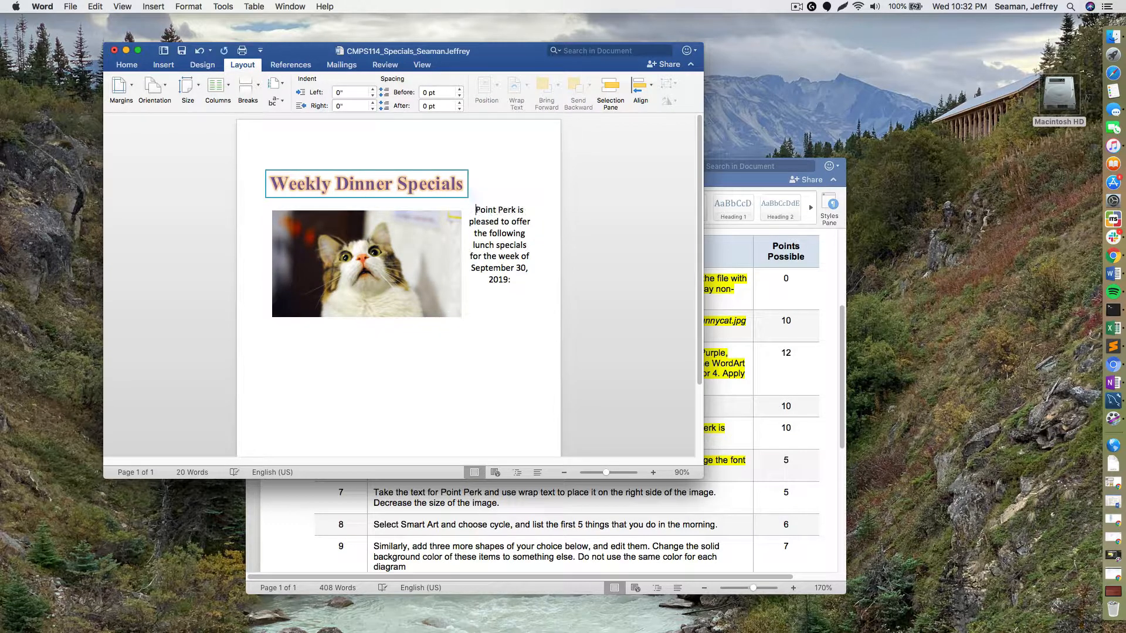
key("Return")
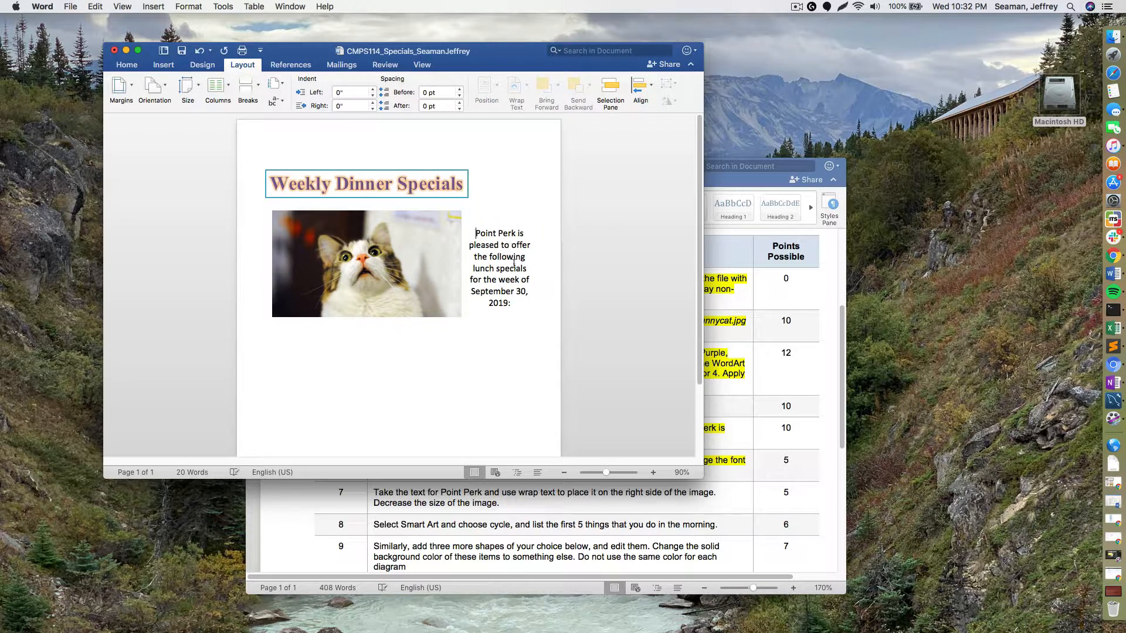
left_click_drag(518, 301, 458, 240)
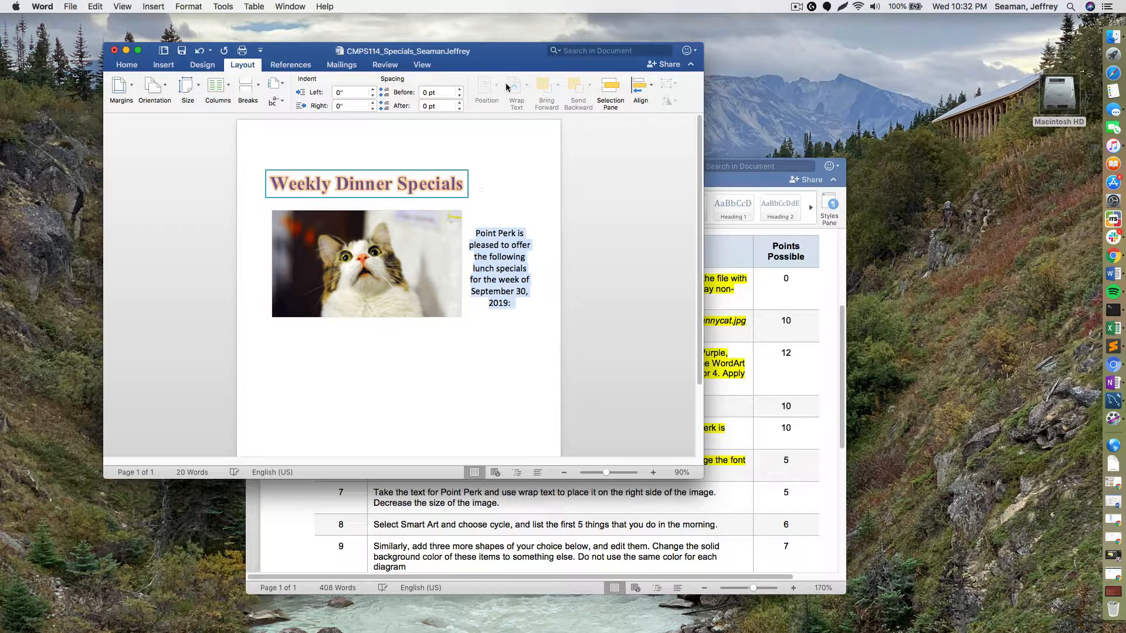
left_click(458, 239)
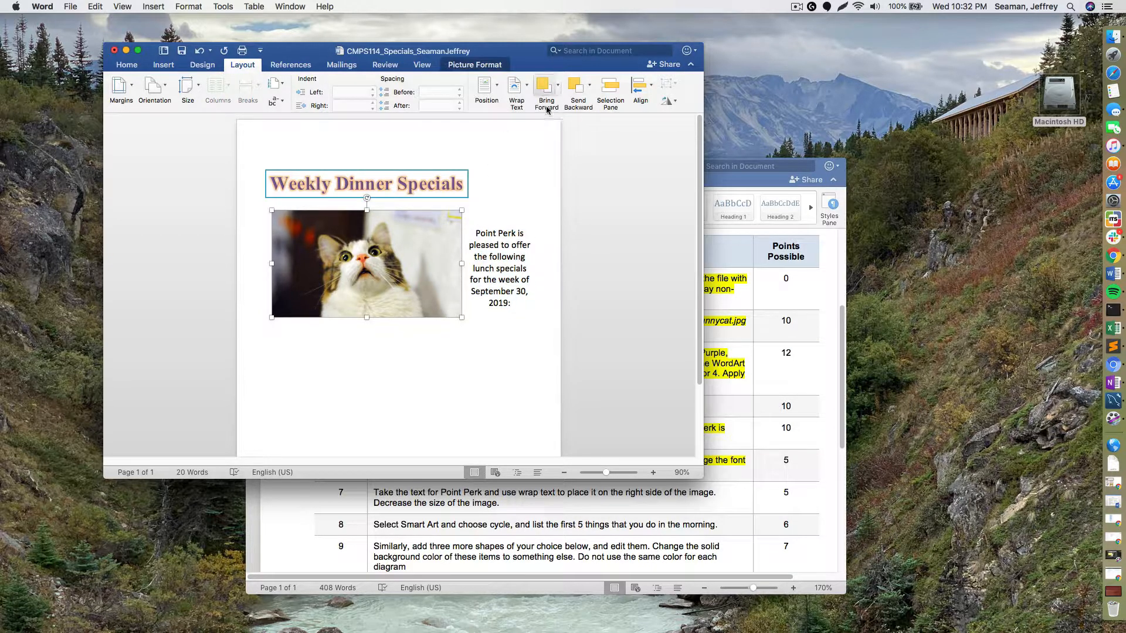
left_click(525, 87)
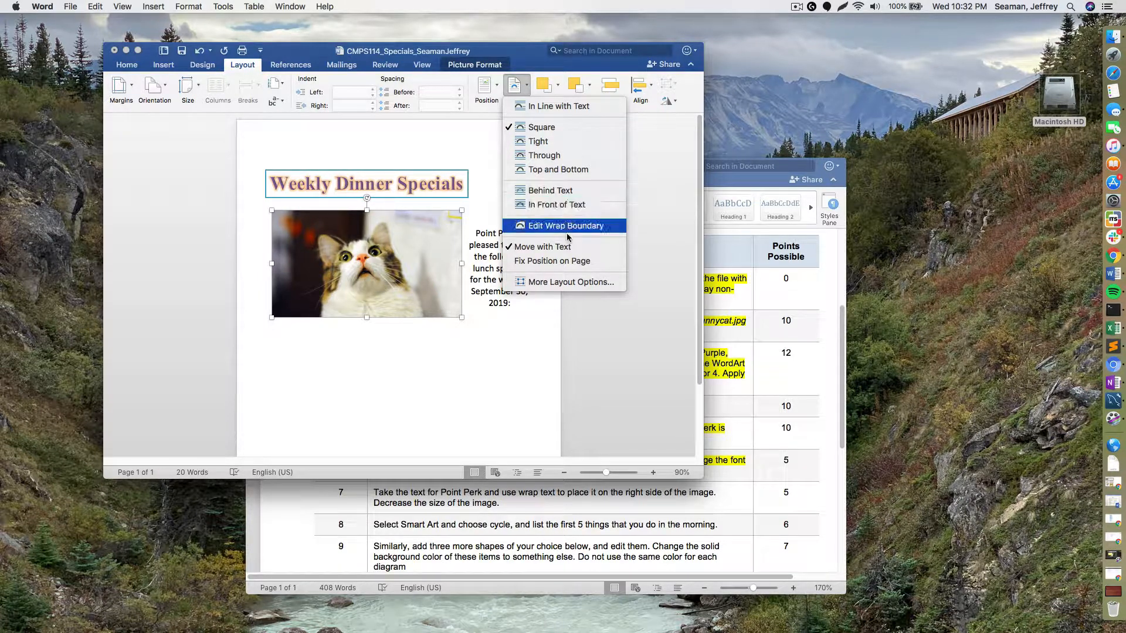
- Cancel out of More Layout Options and drag the cat picture down to 3.99 by 2.24 inches
left_click(571, 282)
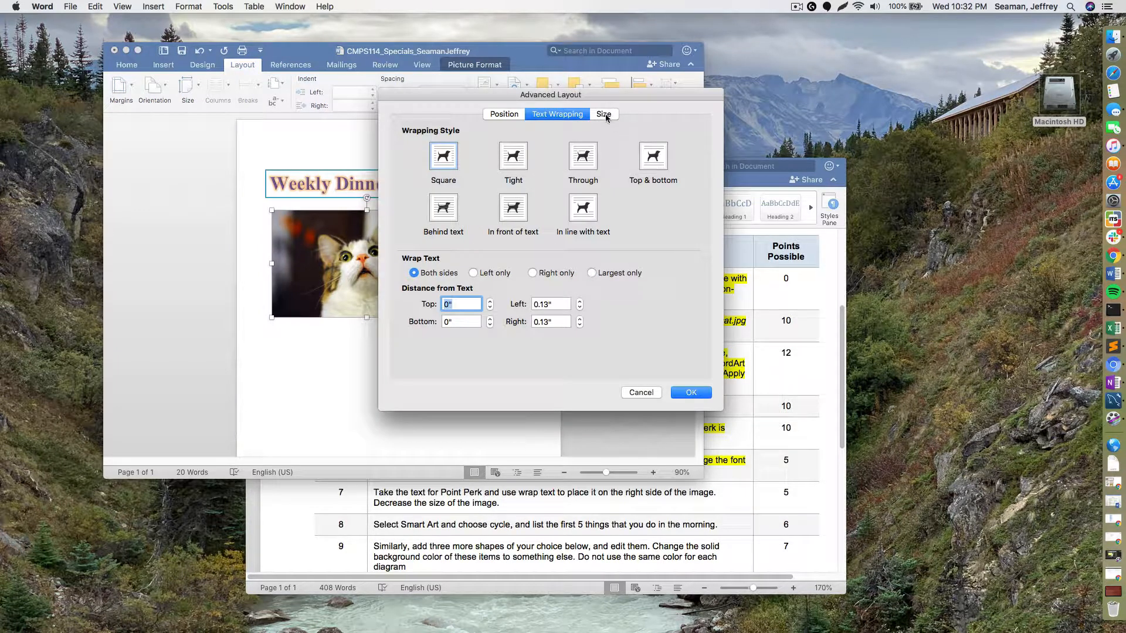
left_click(642, 396)
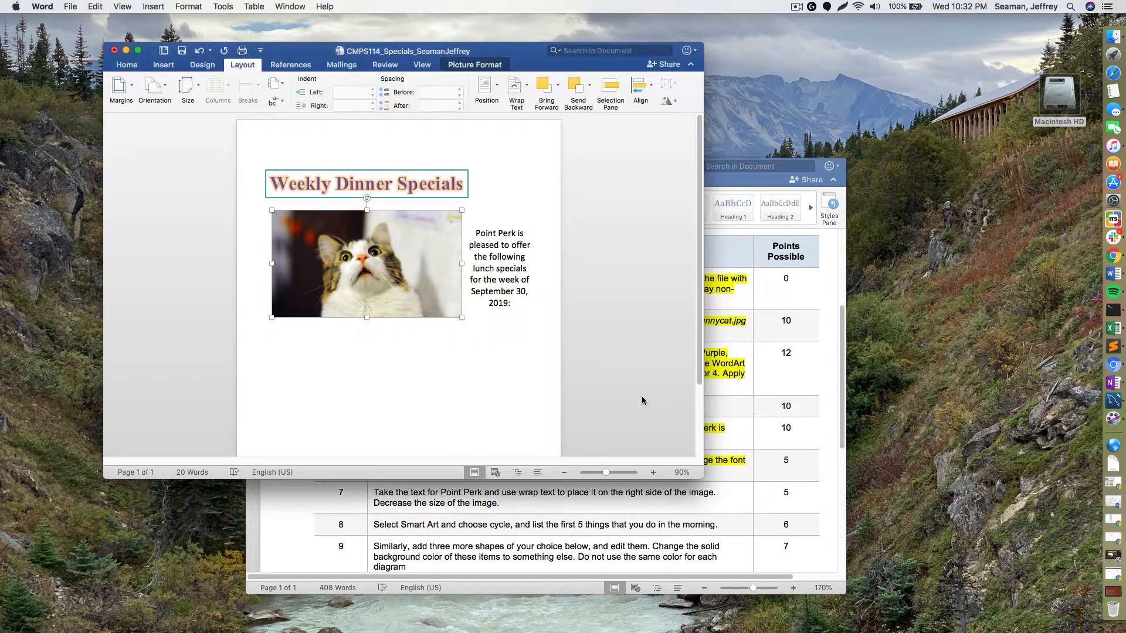
left_click(527, 309)
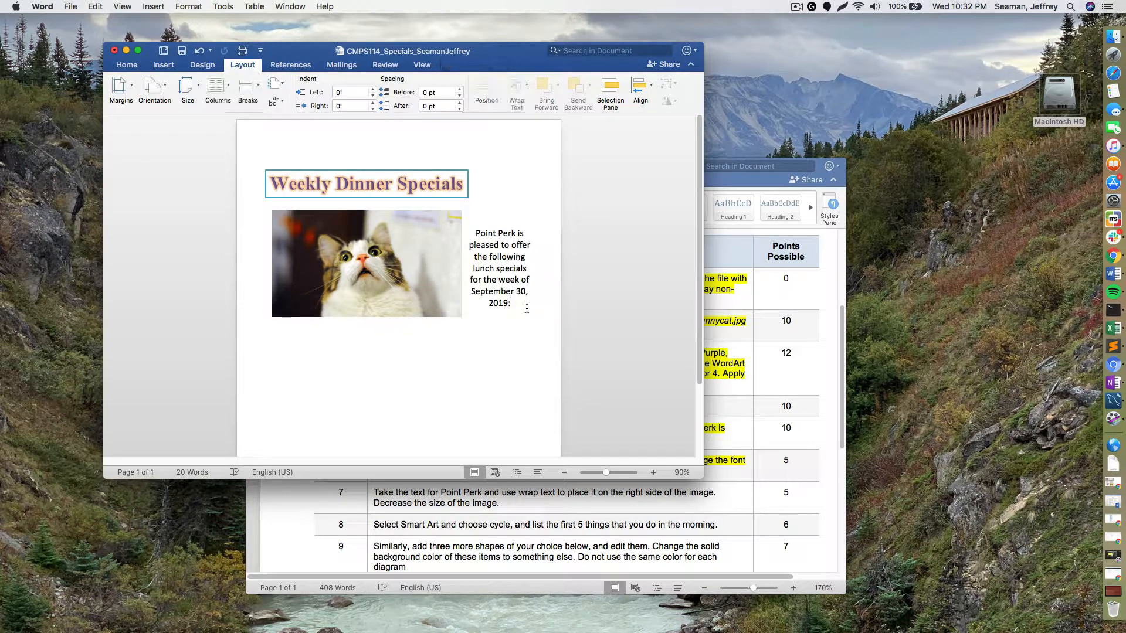
left_click(456, 310)
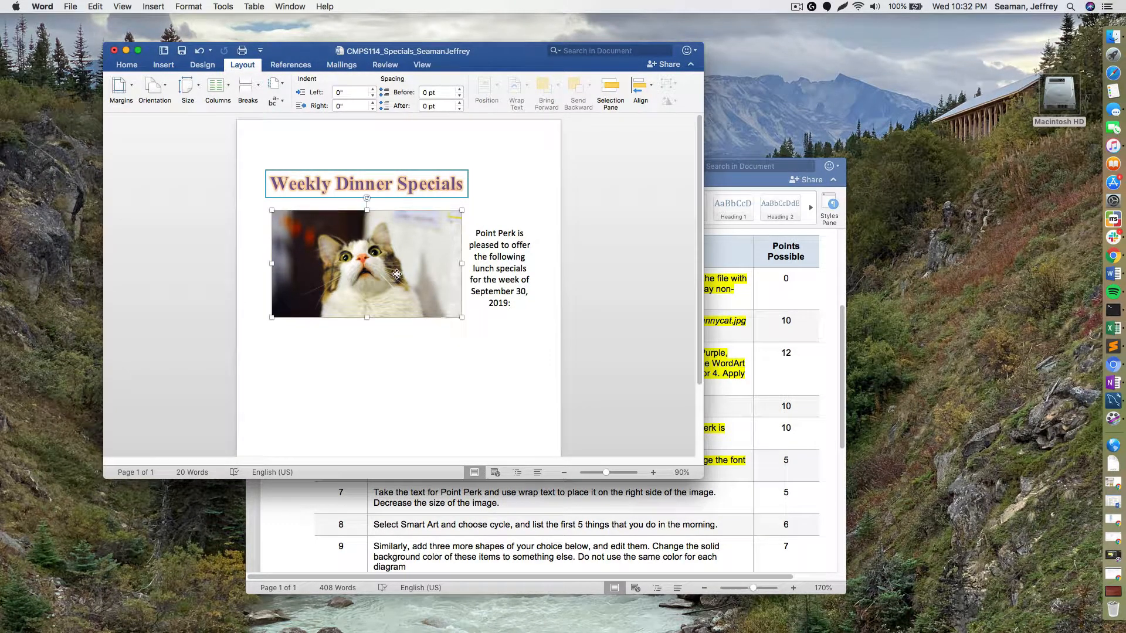
left_click_drag(487, 343, 424, 296)
- Switch to the assignment instructions and select the step 7 text
left_click_drag(524, 268, 434, 233)
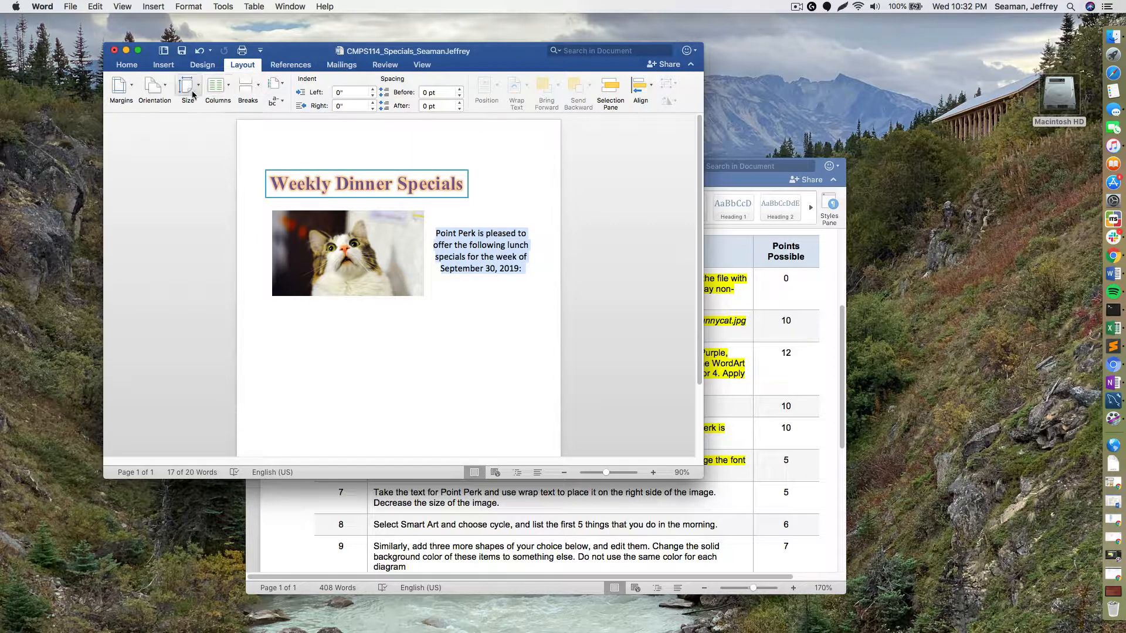
left_click(486, 373)
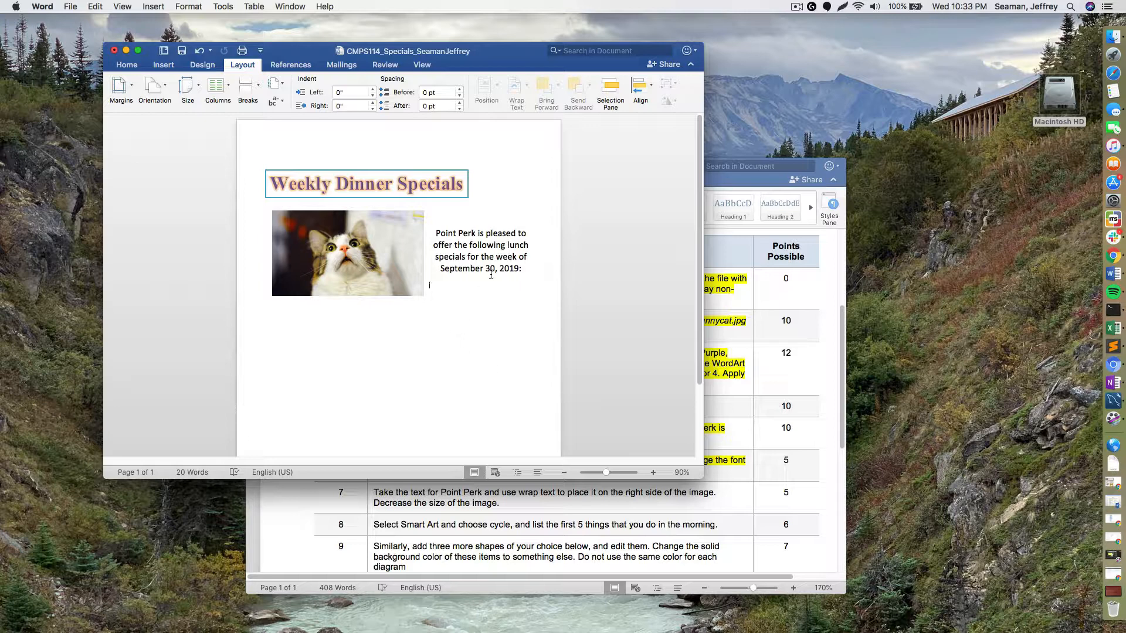
left_click(597, 511)
left_click_drag(514, 503, 384, 482)
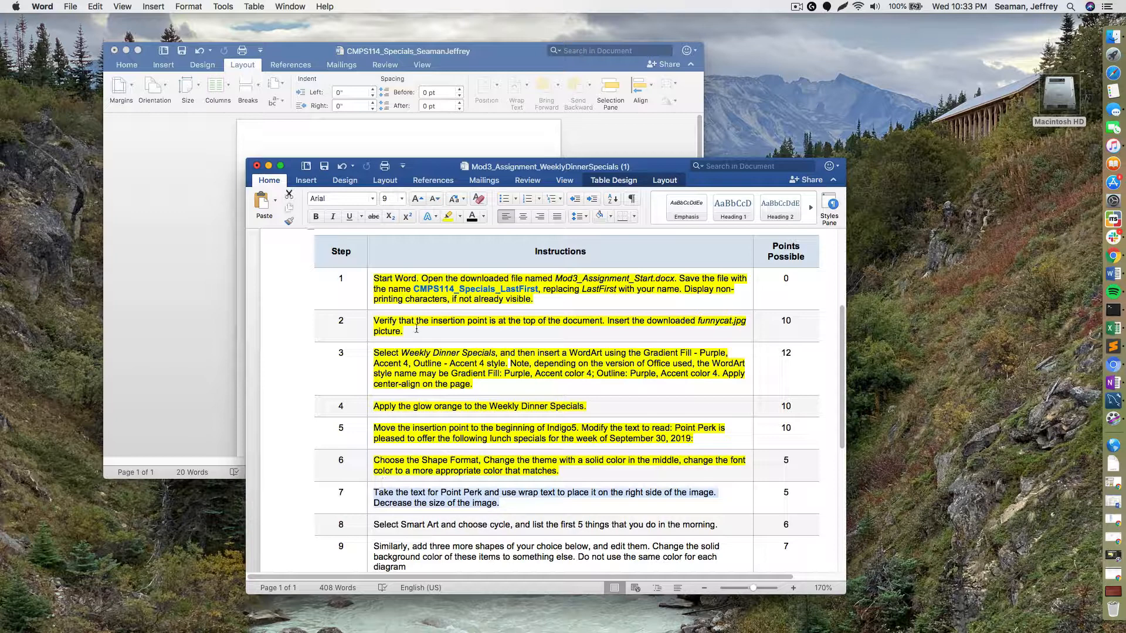
- Highlight step 7 yellow, then put the flyer's cursor on the empty line below the picture
left_click(448, 216)
left_click(573, 563)
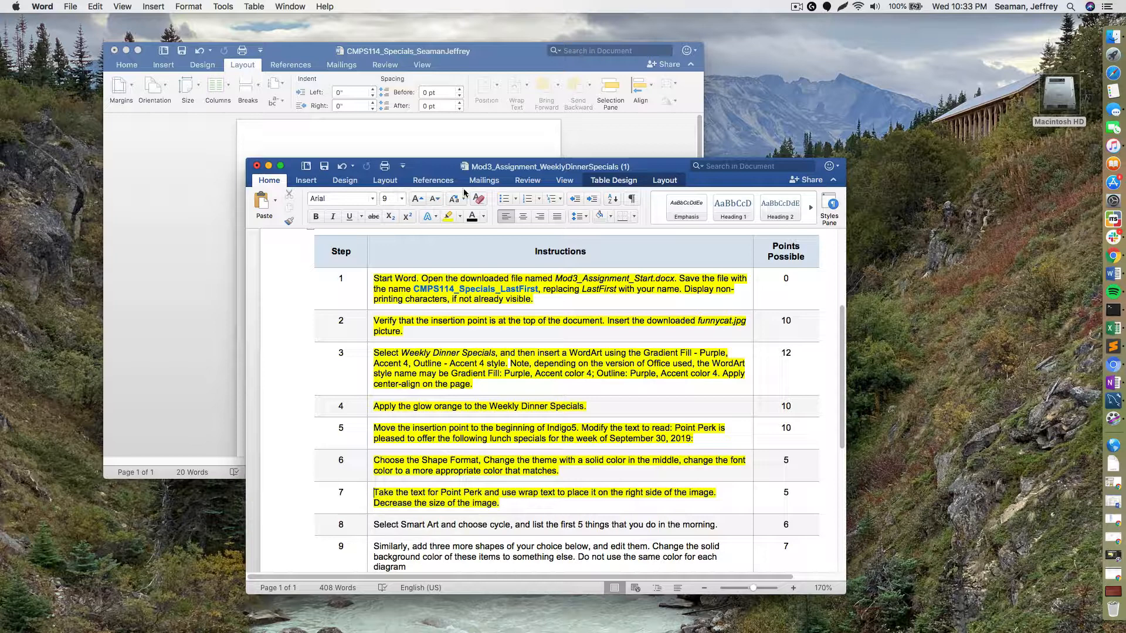
left_click(477, 131)
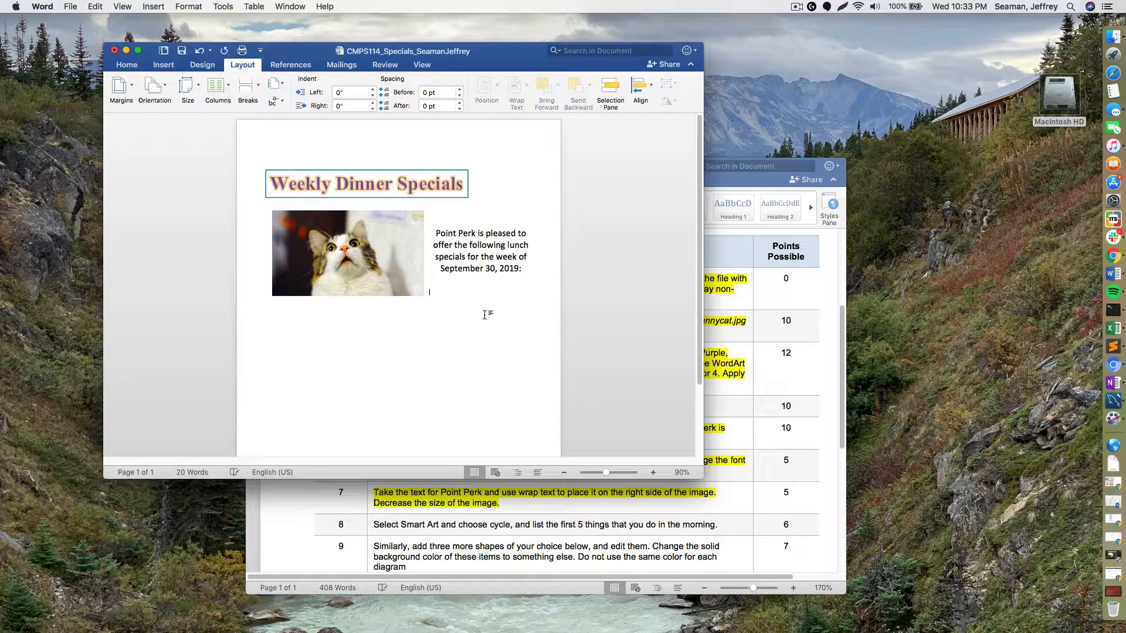
left_click(485, 315)
left_click(164, 65)
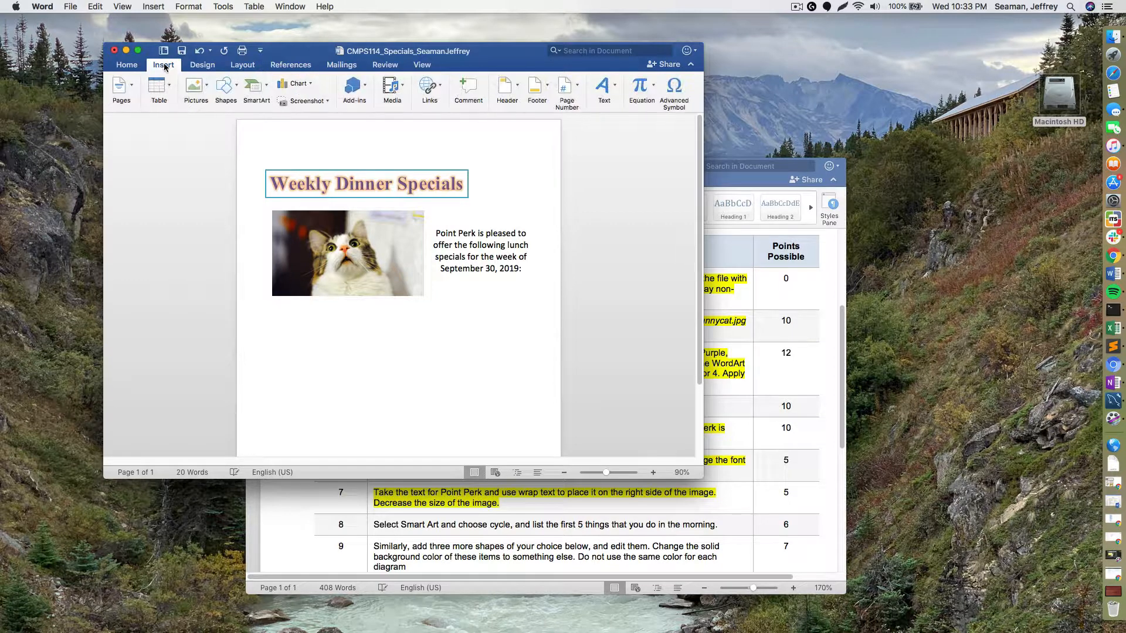
- Insert the second Cycle SmartArt layout, a circular-arrow diagram with five [Text] placeholders, below the cat photo
left_click(237, 83)
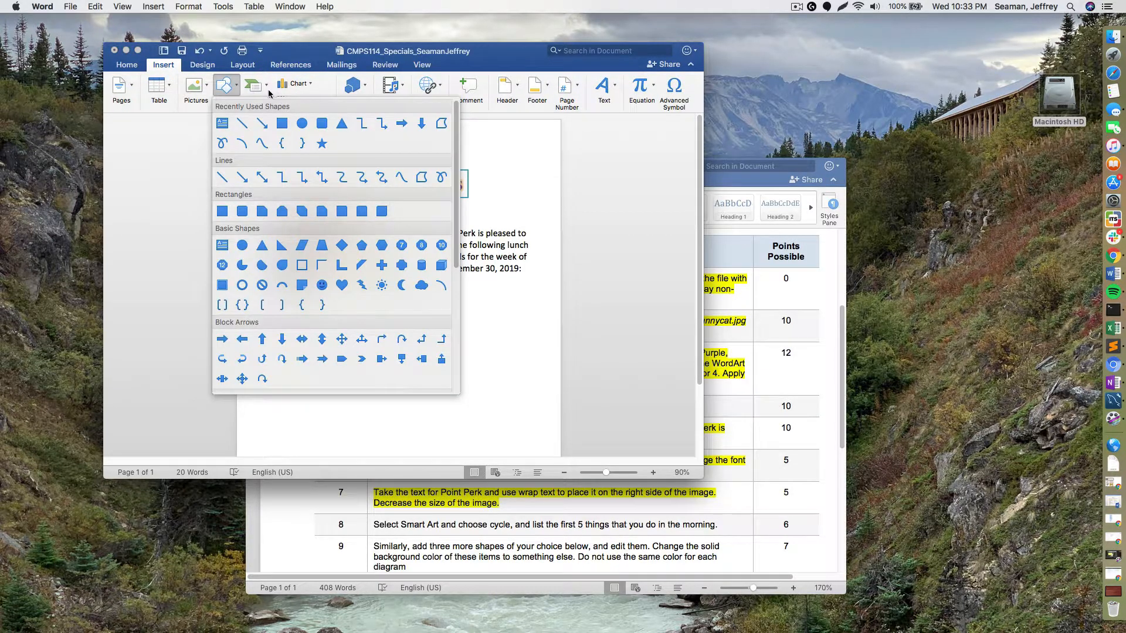
left_click(266, 92)
left_click(267, 88)
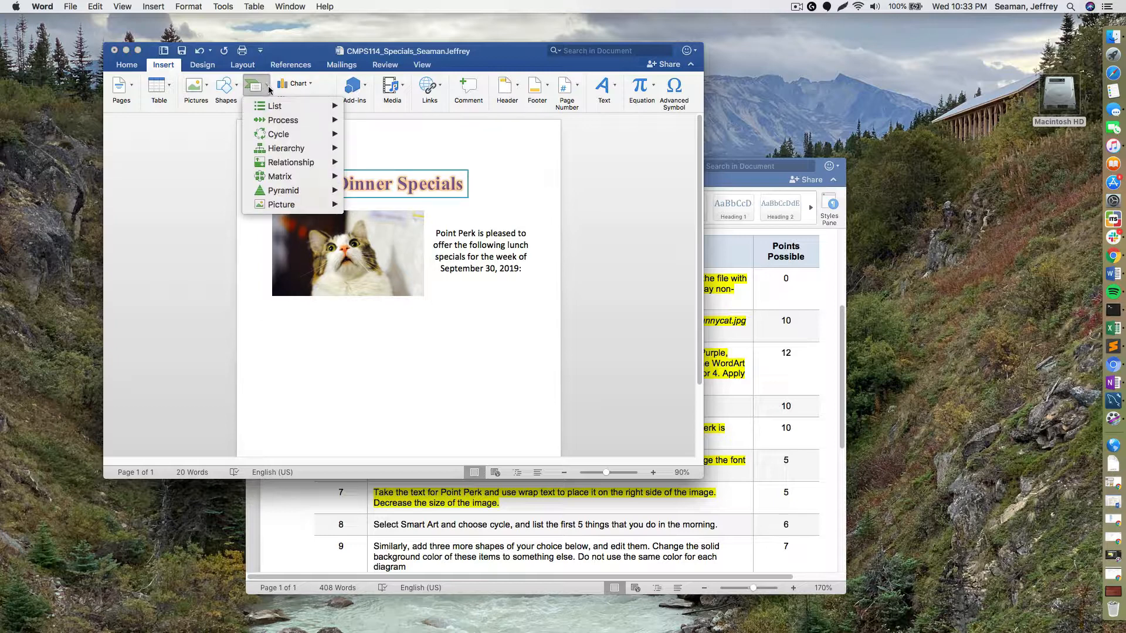
mouse_move(326, 164)
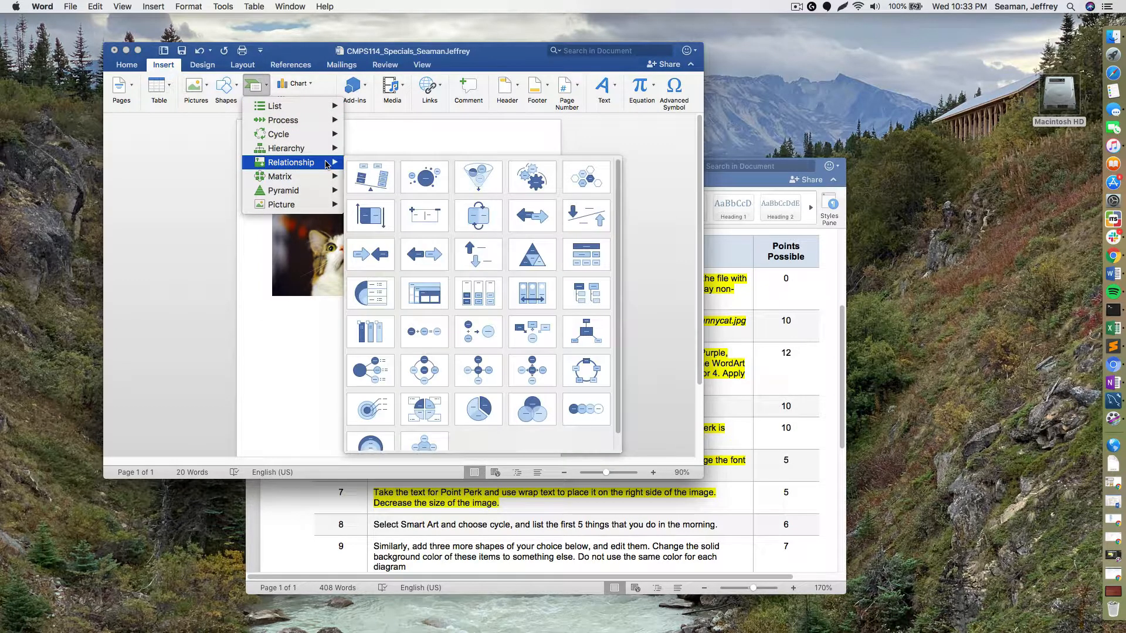
mouse_move(324, 204)
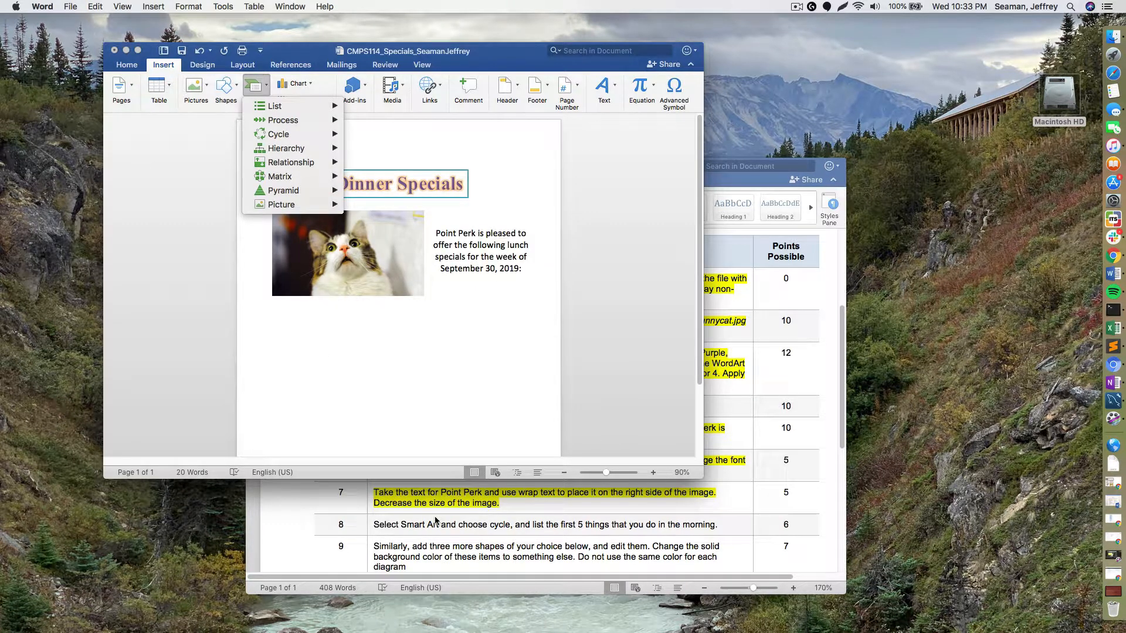
mouse_move(298, 135)
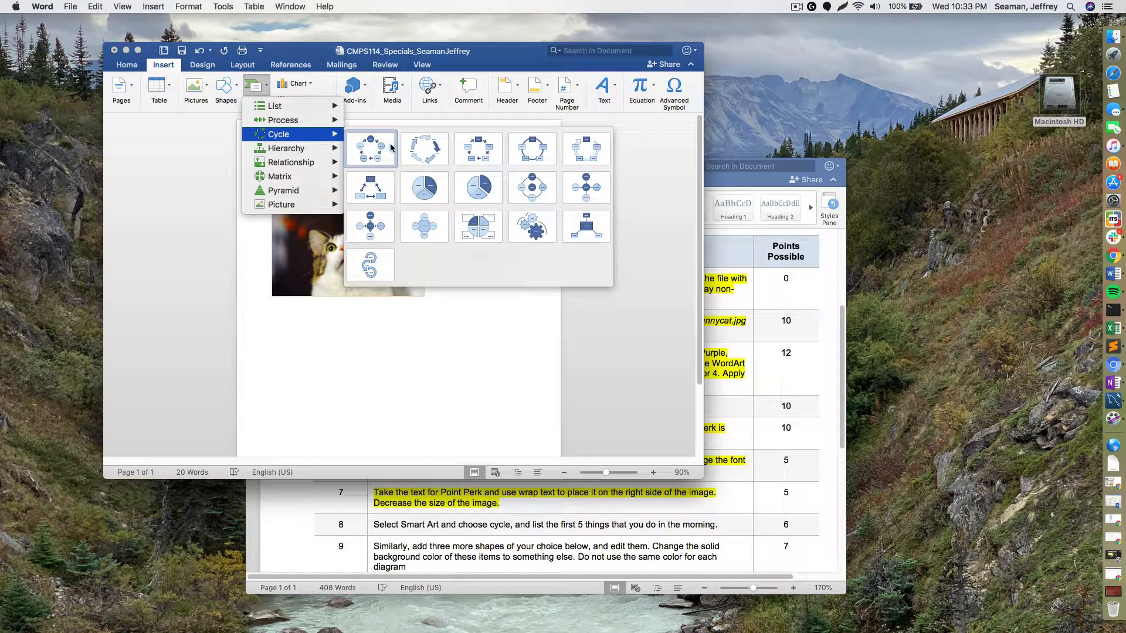
left_click(424, 157)
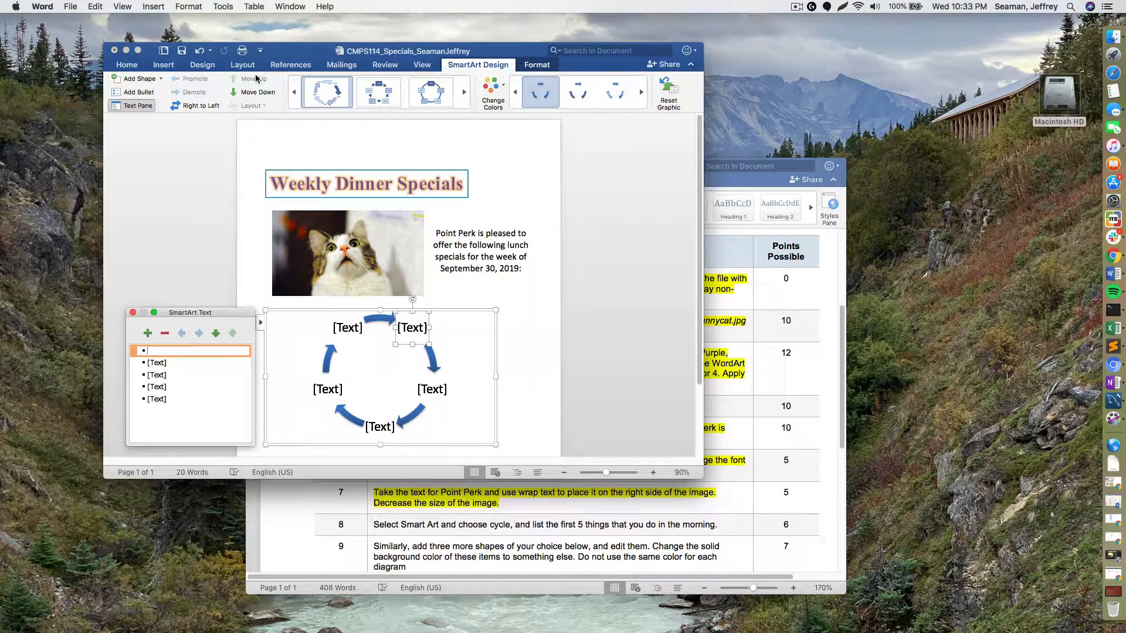
- Undo the circular-arrow diagram and insert the fourth Cycle layout of five blue boxes joined by arrows
left_click(200, 51)
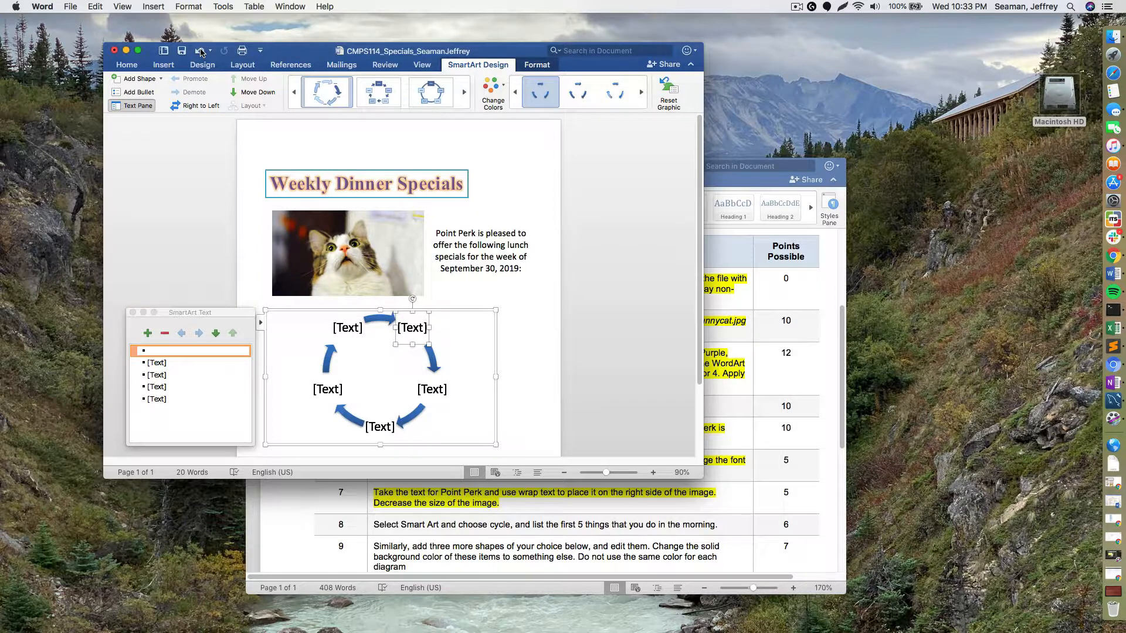
left_click(200, 52)
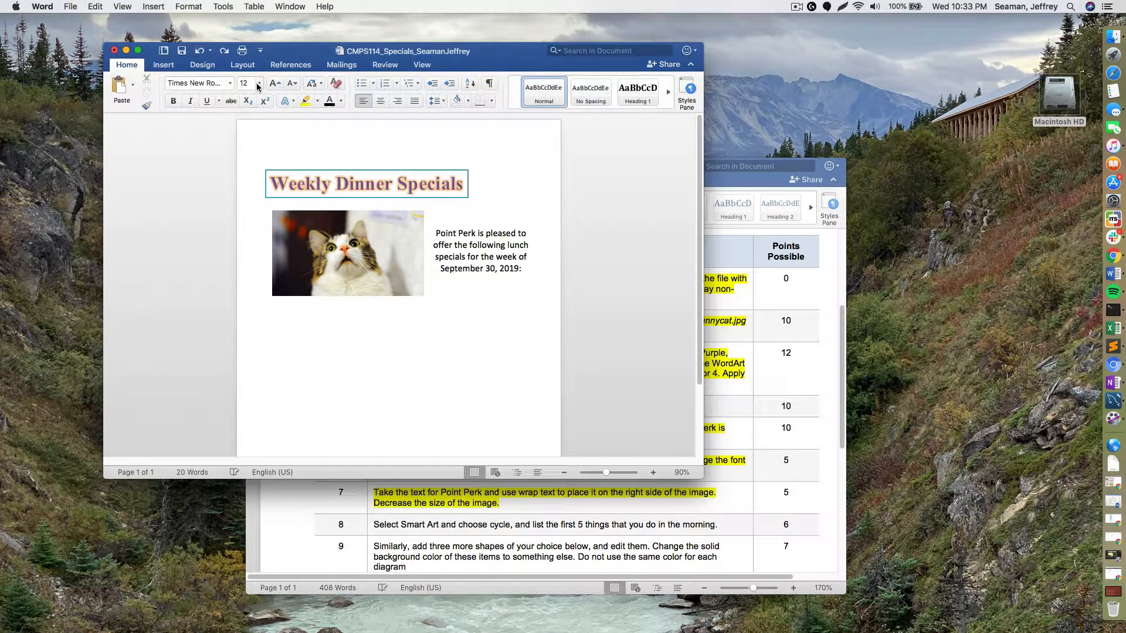
left_click(164, 65)
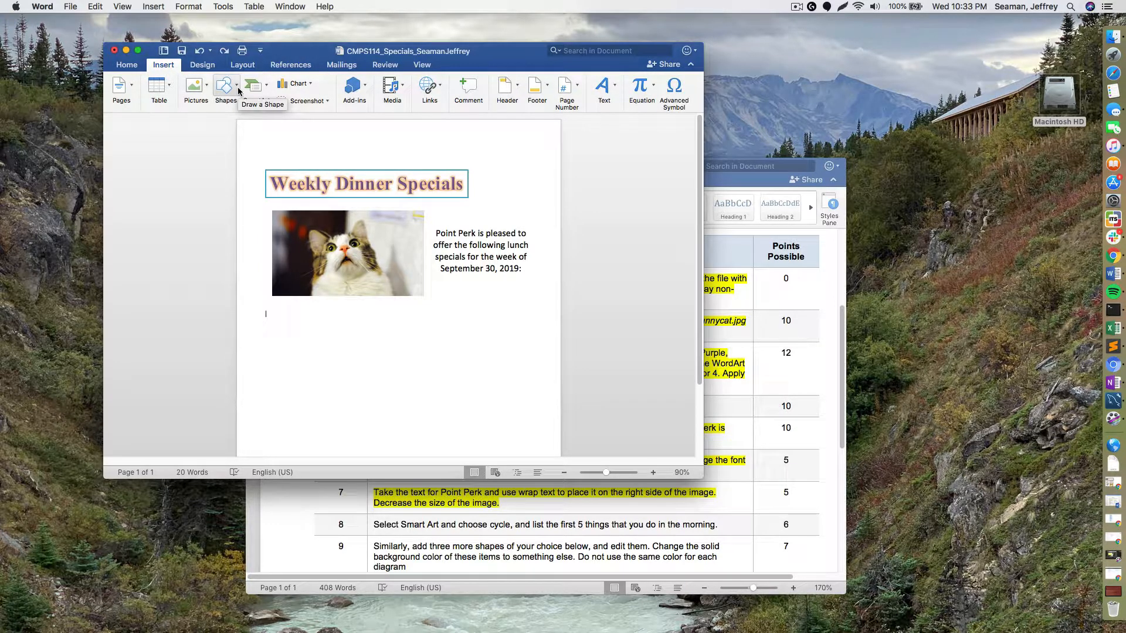
left_click(258, 87)
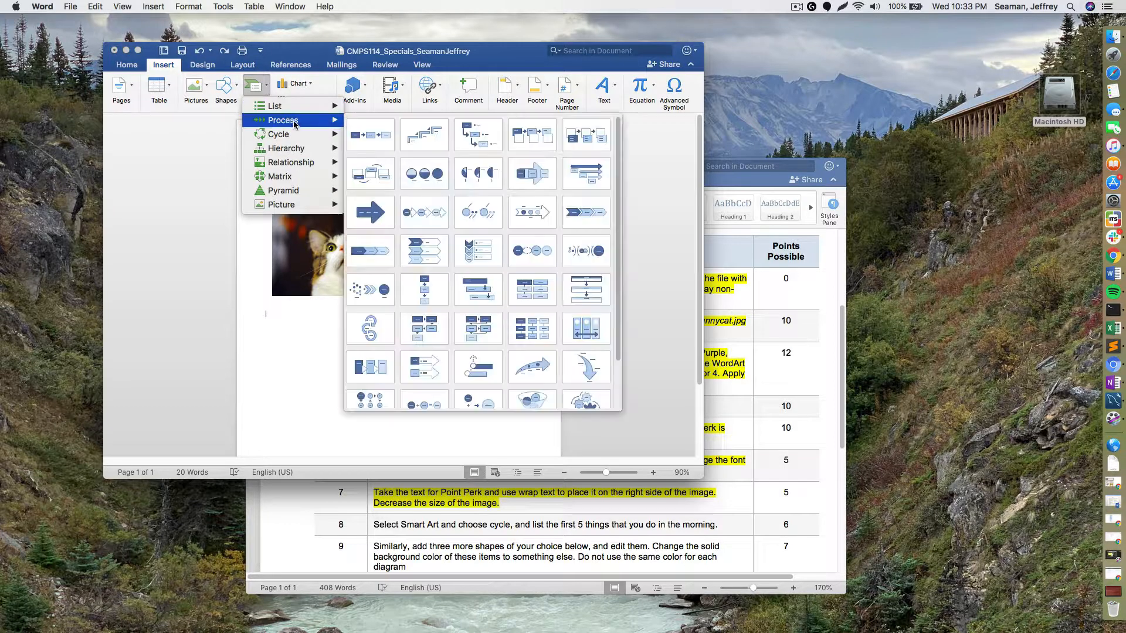
mouse_move(305, 137)
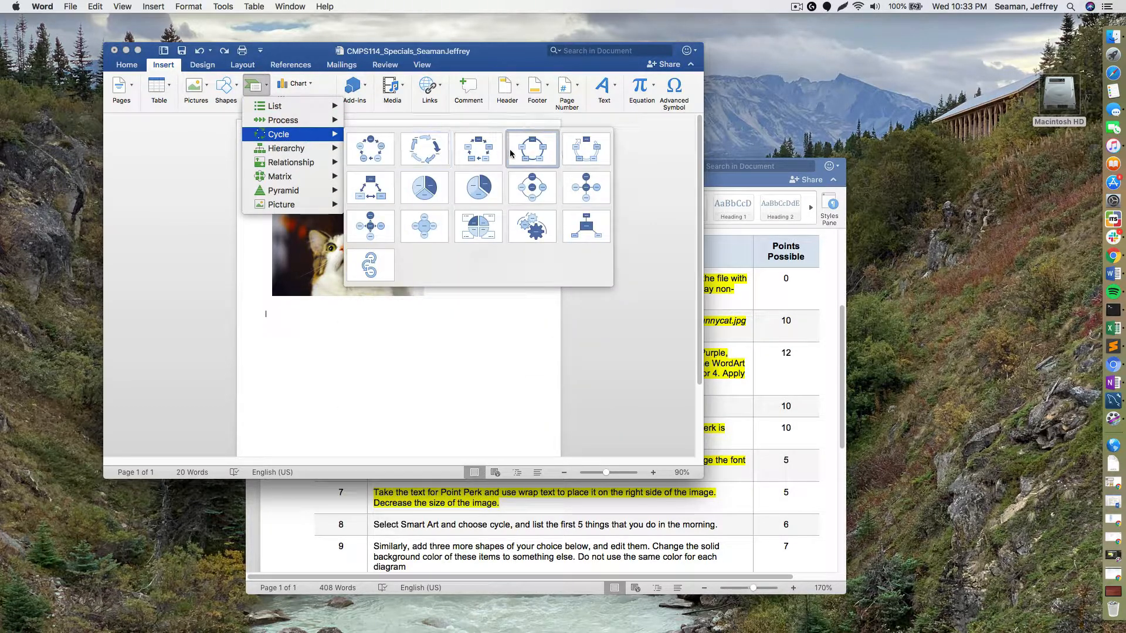
left_click(491, 152)
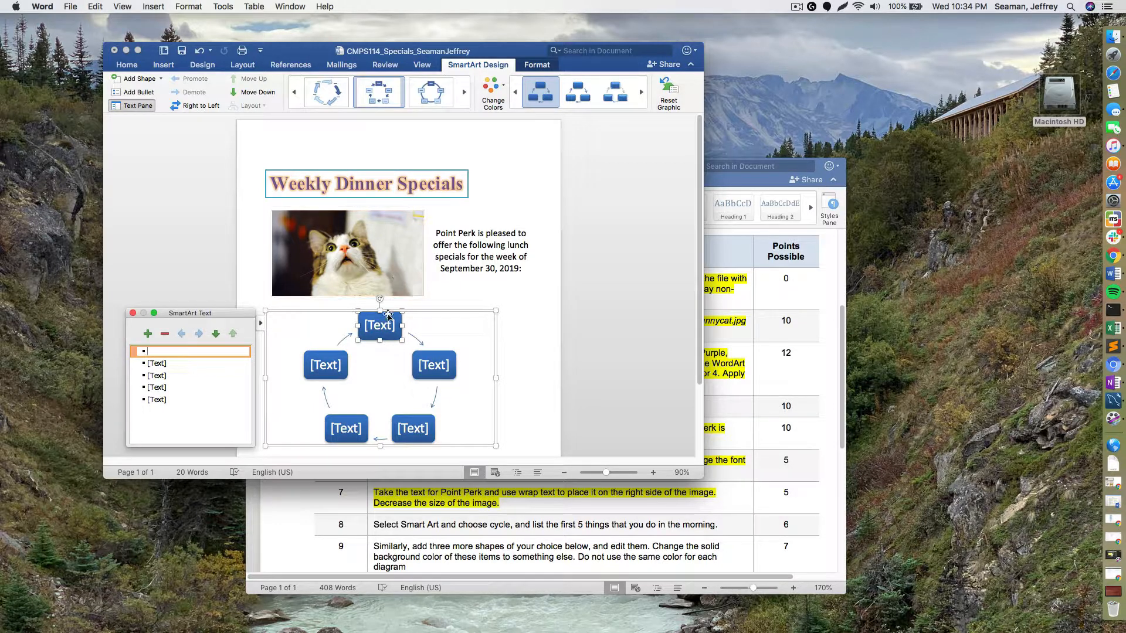
- Label the five cycle shapes Grab My Phone, Get Coffee, Eat Breakfast, Get on the T and Go to Class
left_click(386, 329)
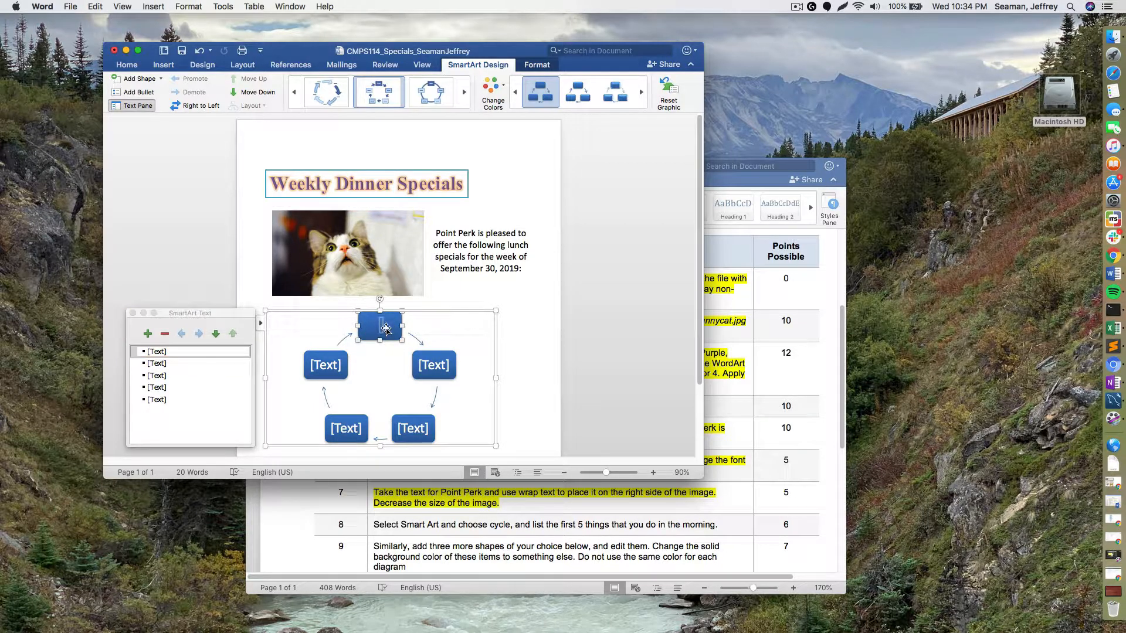
type("Grab My Phone")
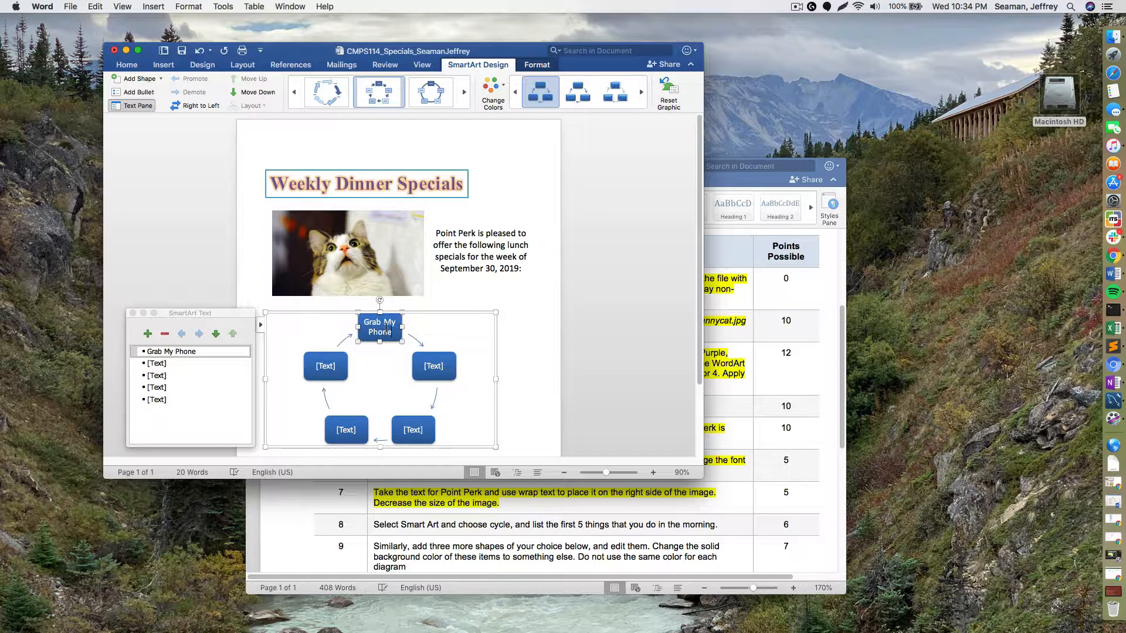
left_click(432, 367)
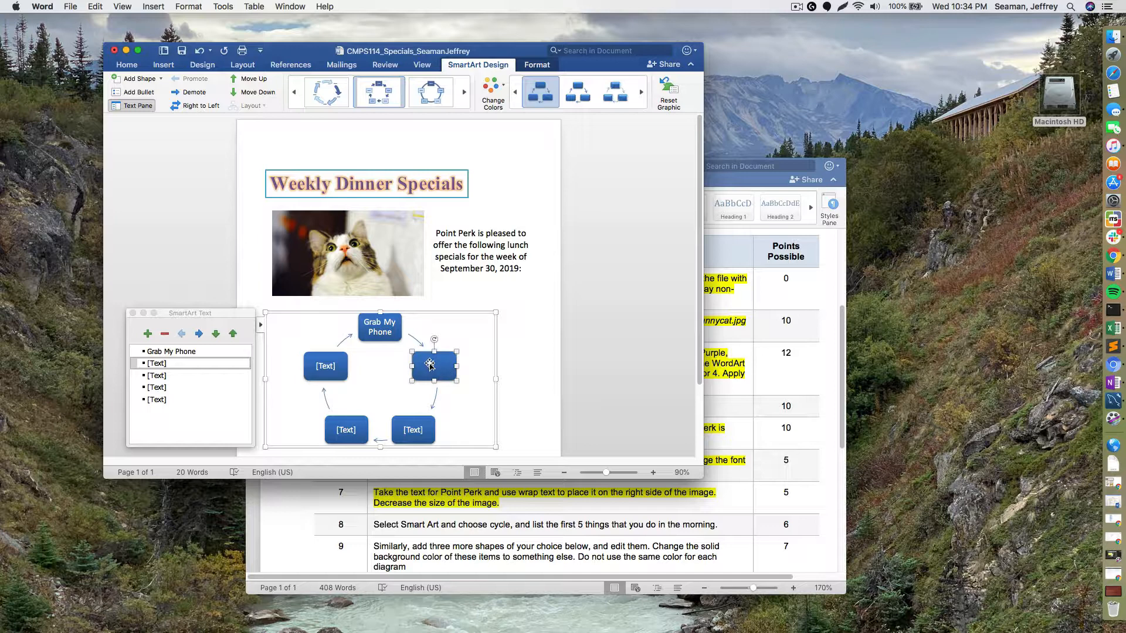
type("Get Coffee")
left_click(417, 431)
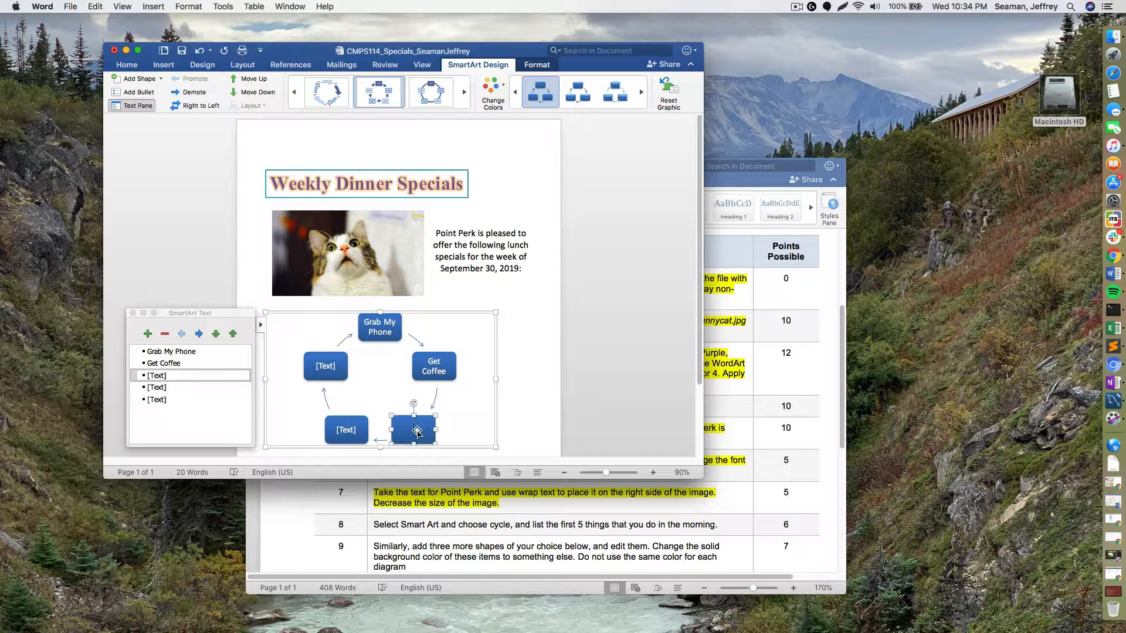
type("Eat Breakfast")
left_click(348, 430)
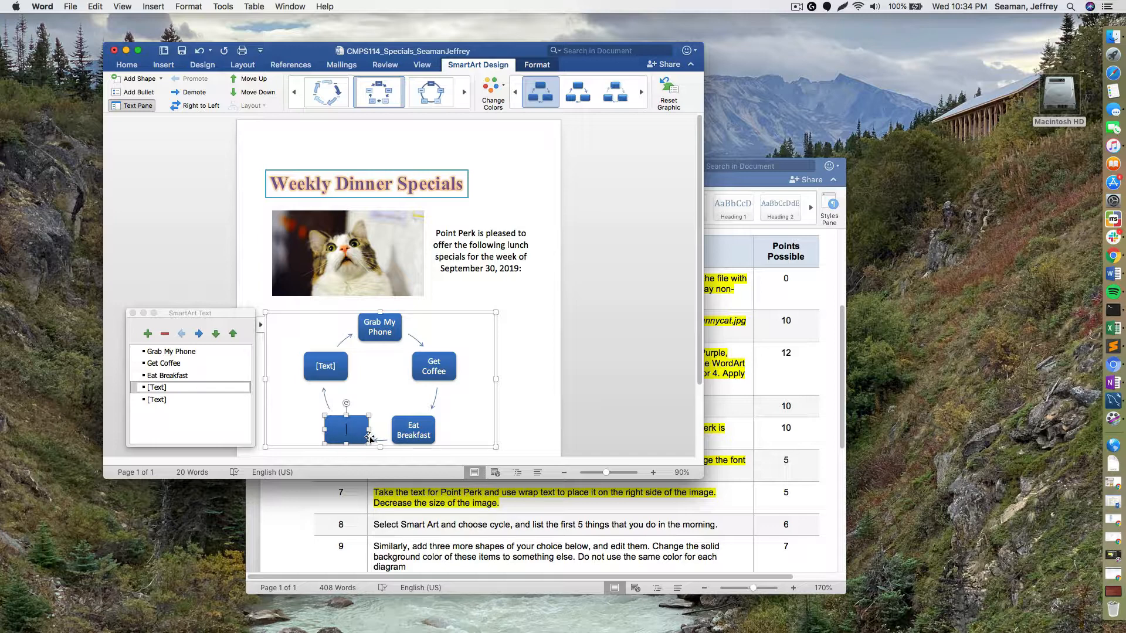
type("Get on the T")
left_click(325, 366)
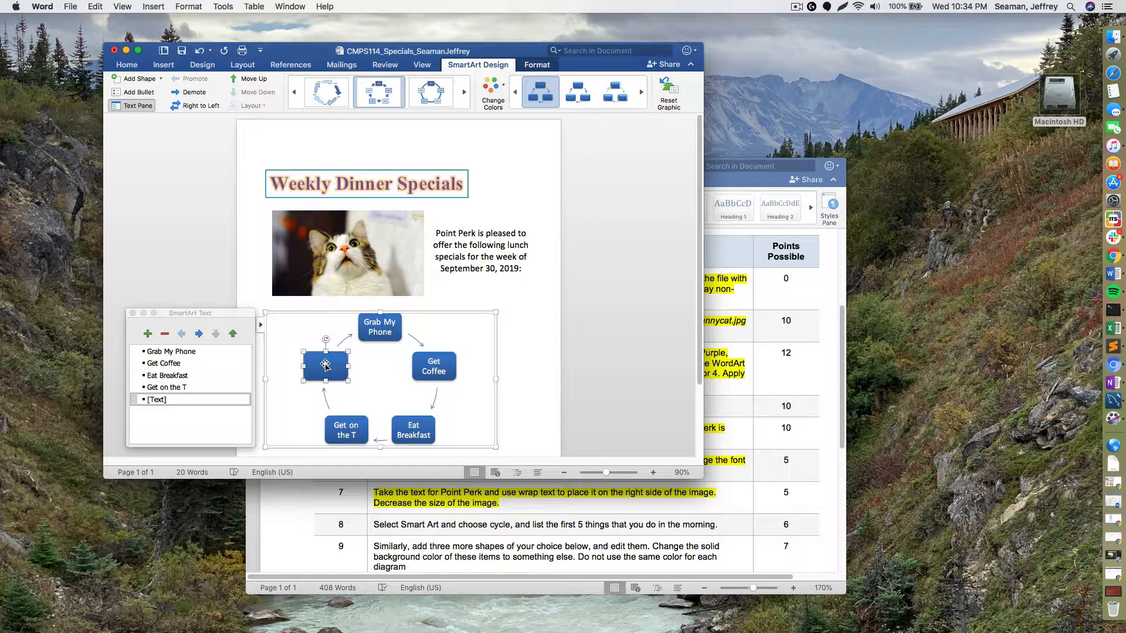
type("Go to Class")
left_click(512, 330)
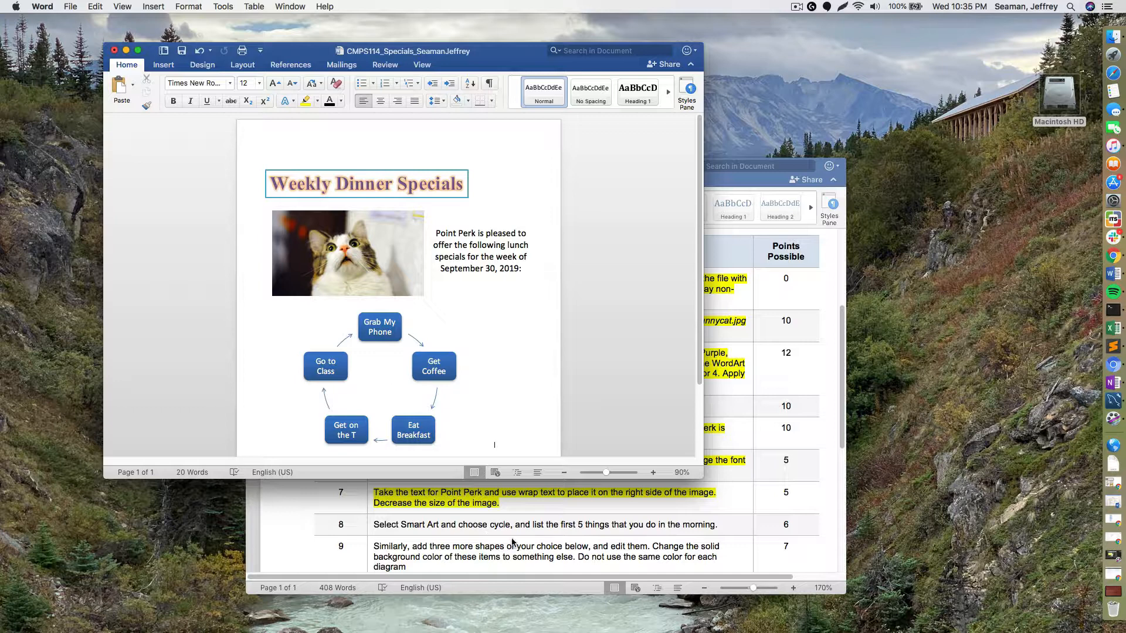
- Highlight the step 8 instruction yellow in the assignment document, then return to the flyer
left_click(600, 531)
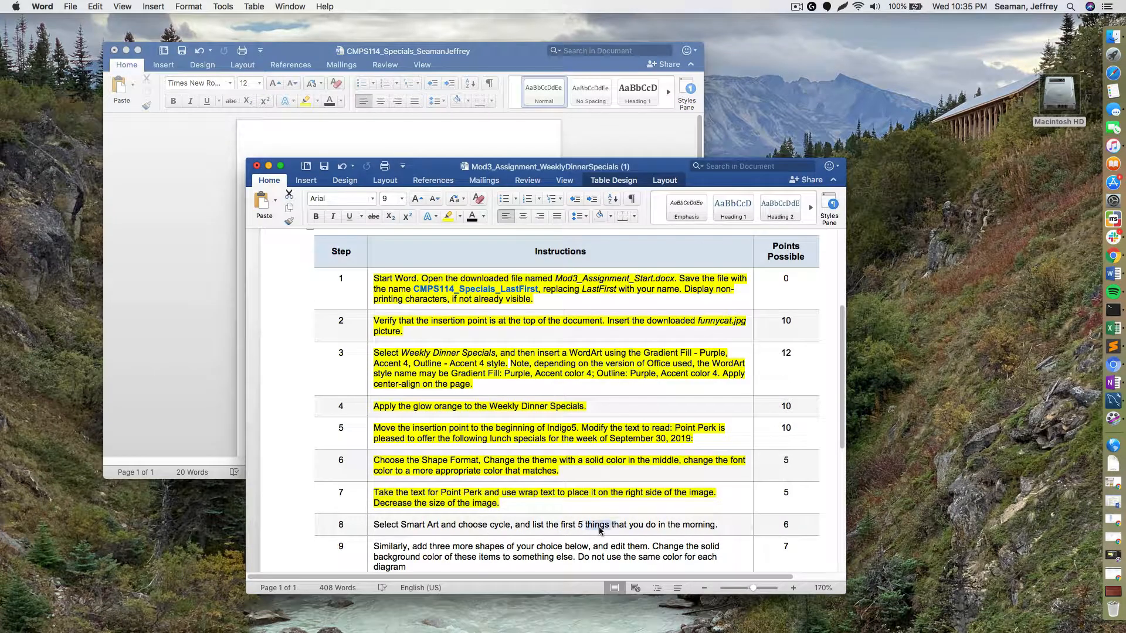
triple_click(600, 530)
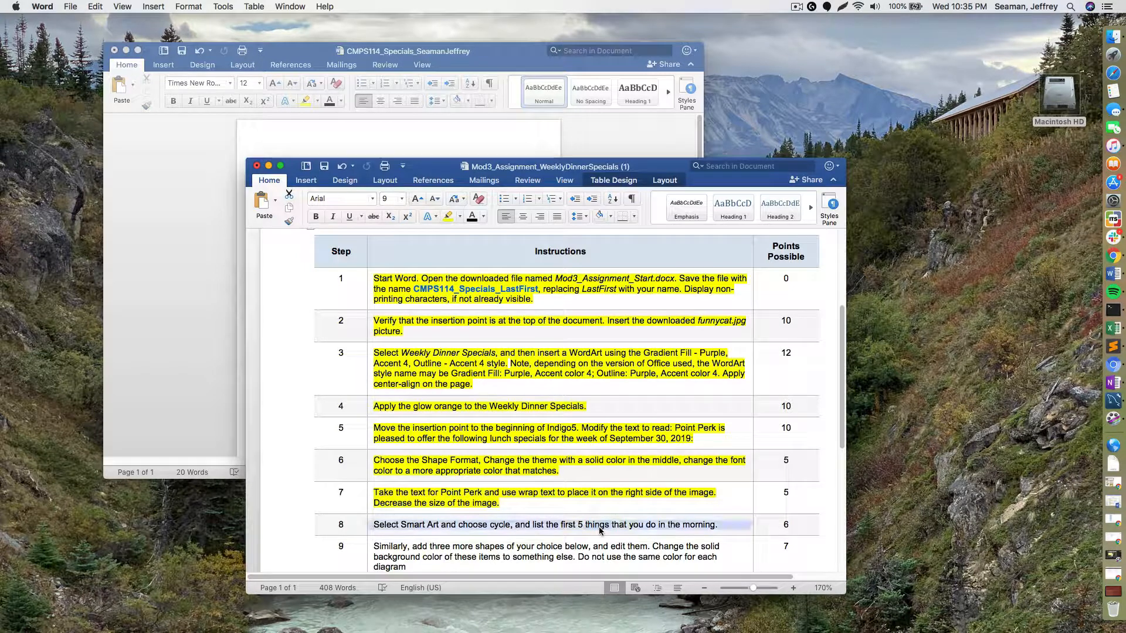
left_click(448, 216)
scroll(495, 565, "down", 1)
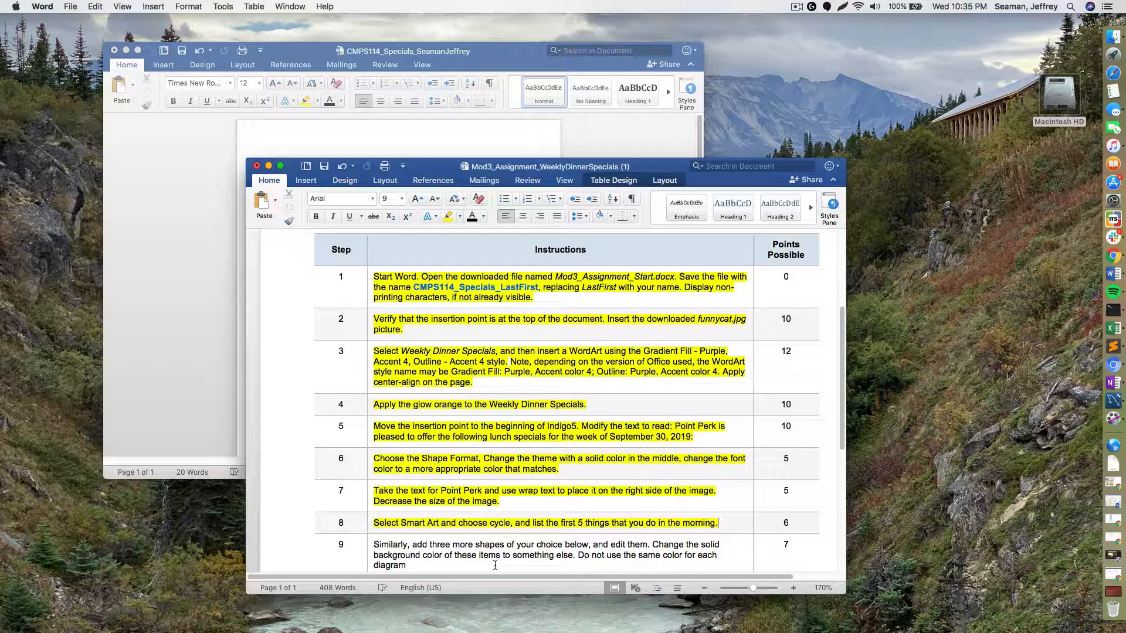
scroll(495, 566, "down", 5)
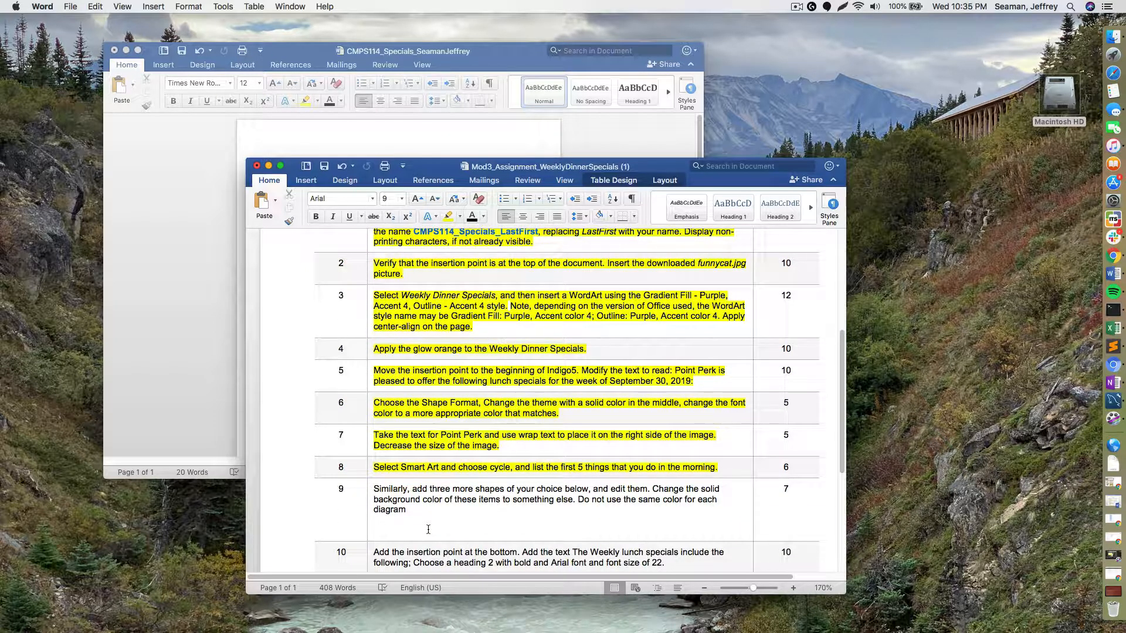
left_click(389, 140)
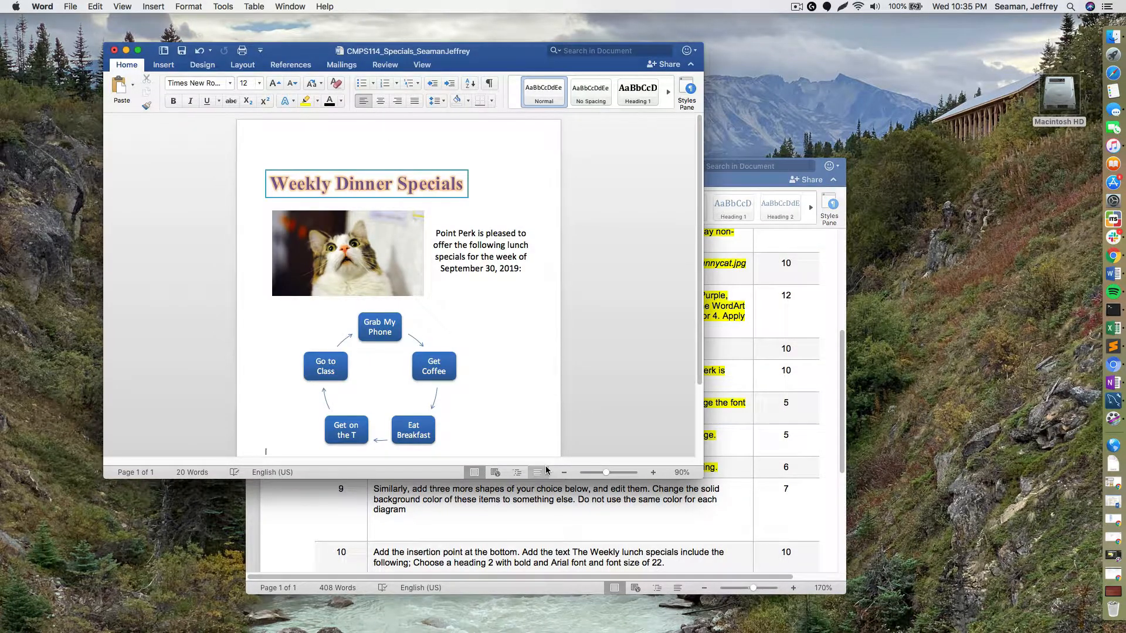
- Insert a Basic Chevron Process SmartArt with three arrow shapes on the flyer's second page
scroll(545, 467, "down", 1)
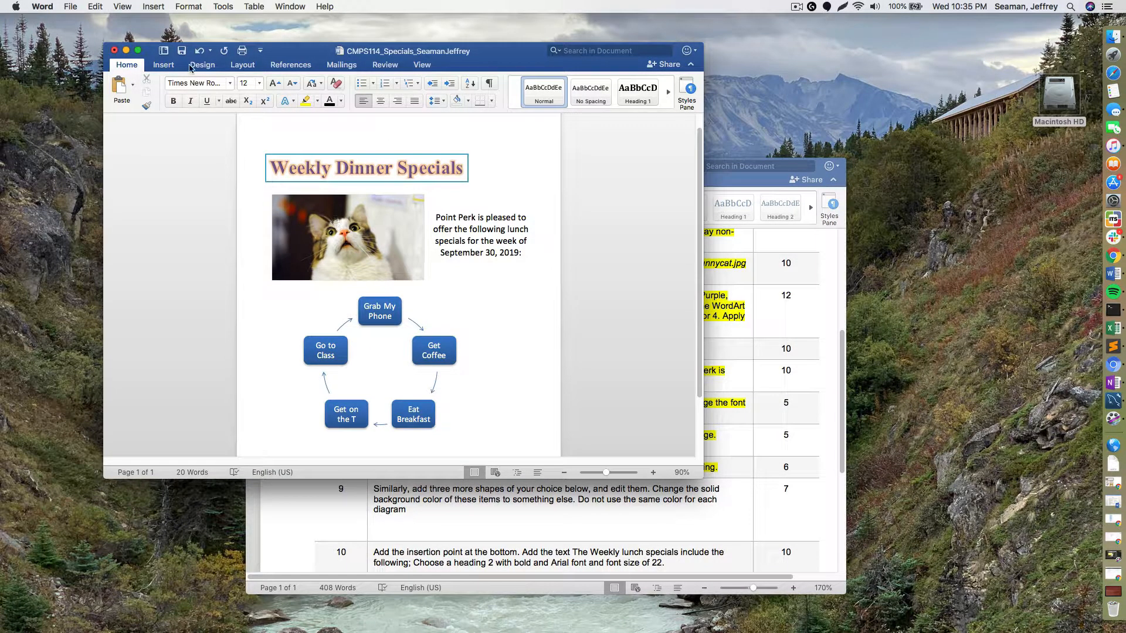
left_click(169, 65)
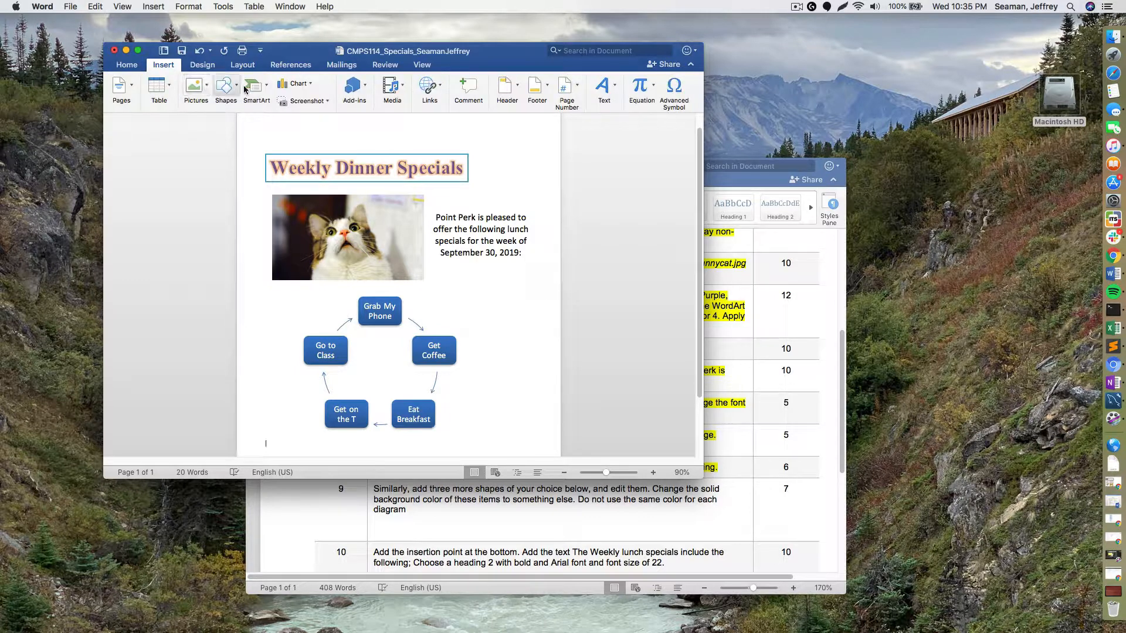
left_click(265, 92)
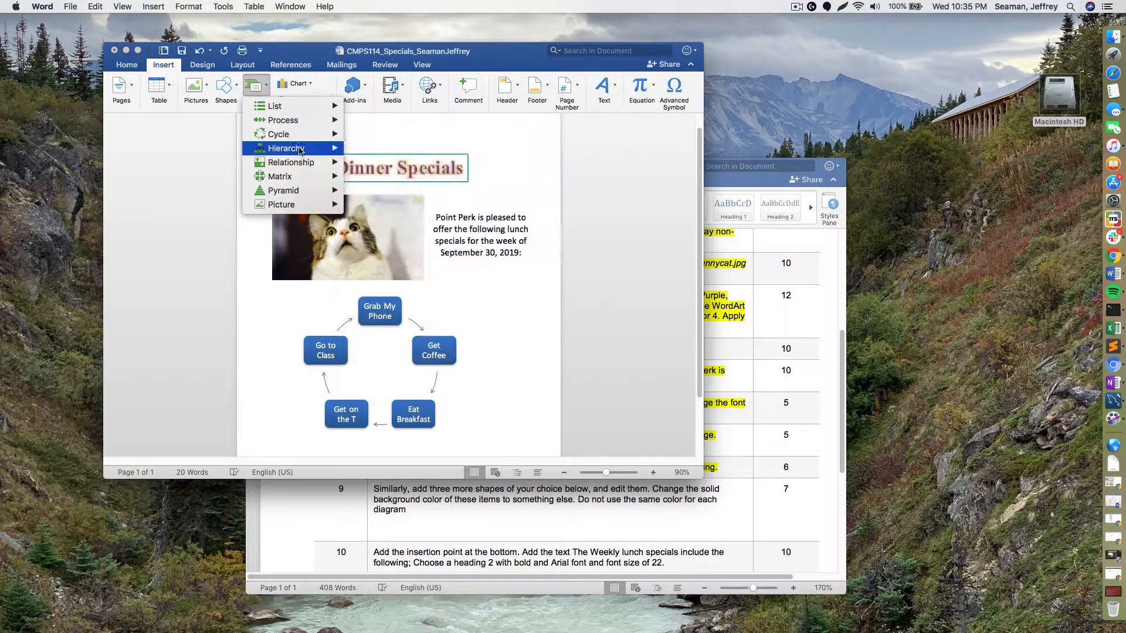
mouse_move(299, 155)
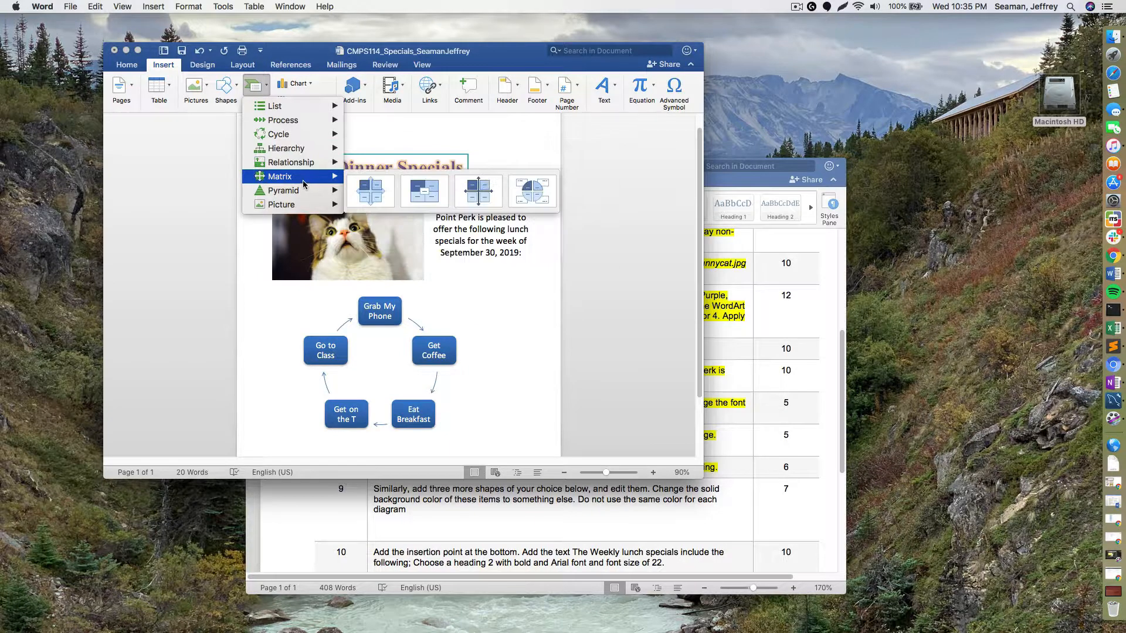
mouse_move(291, 124)
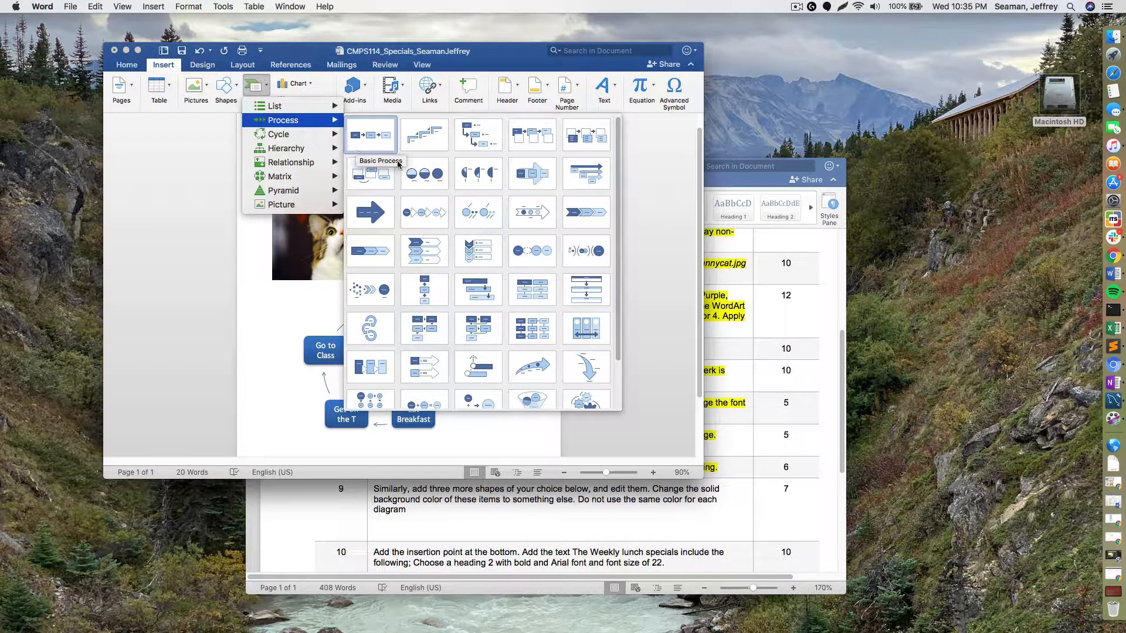
left_click(588, 212)
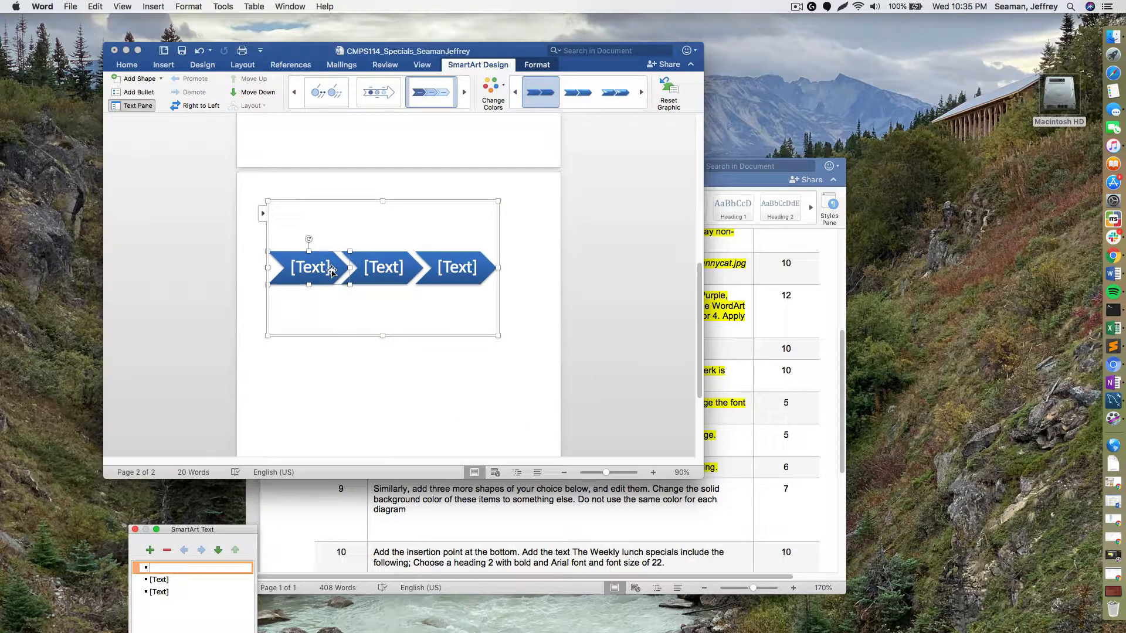
- Apply the first Colorful scheme so the chevrons become red, green and purple
left_click(503, 88)
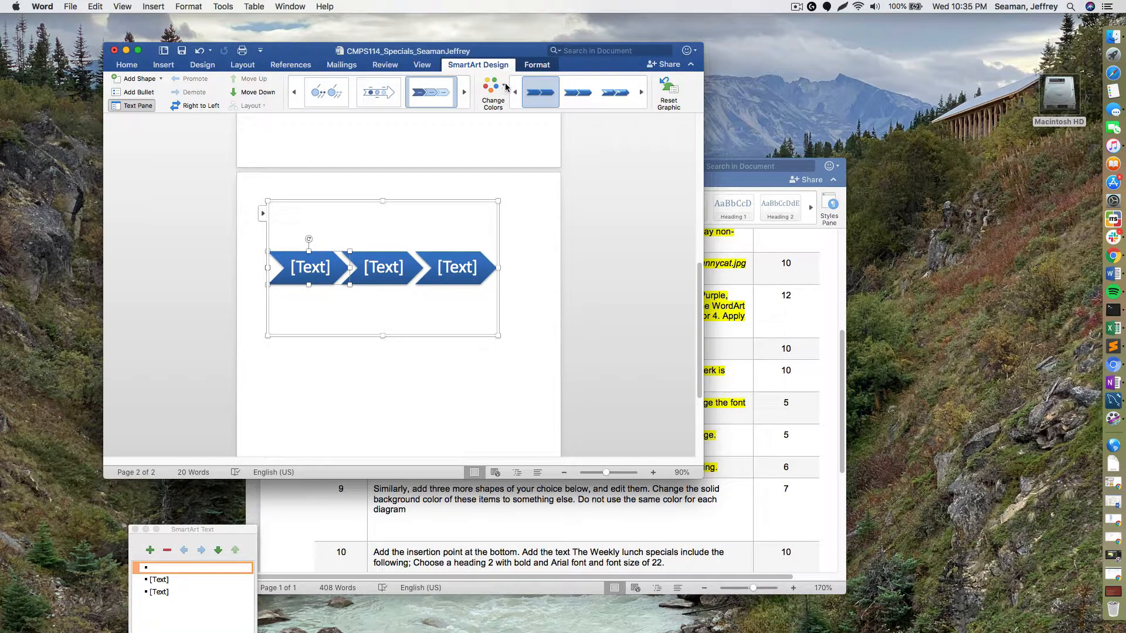
left_click(506, 87)
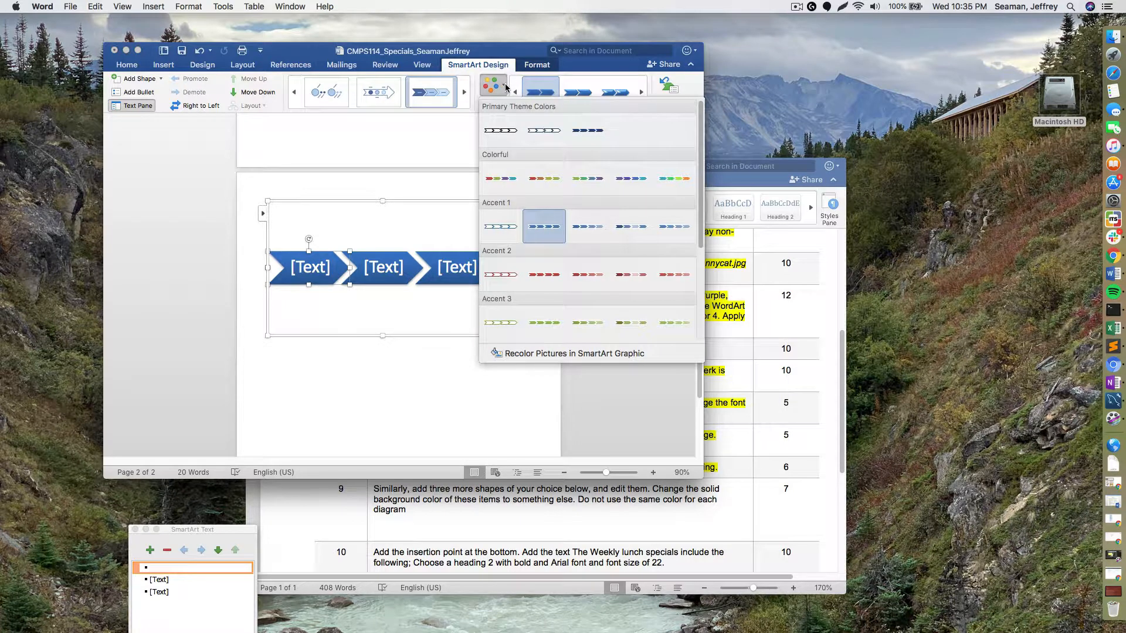
left_click(513, 188)
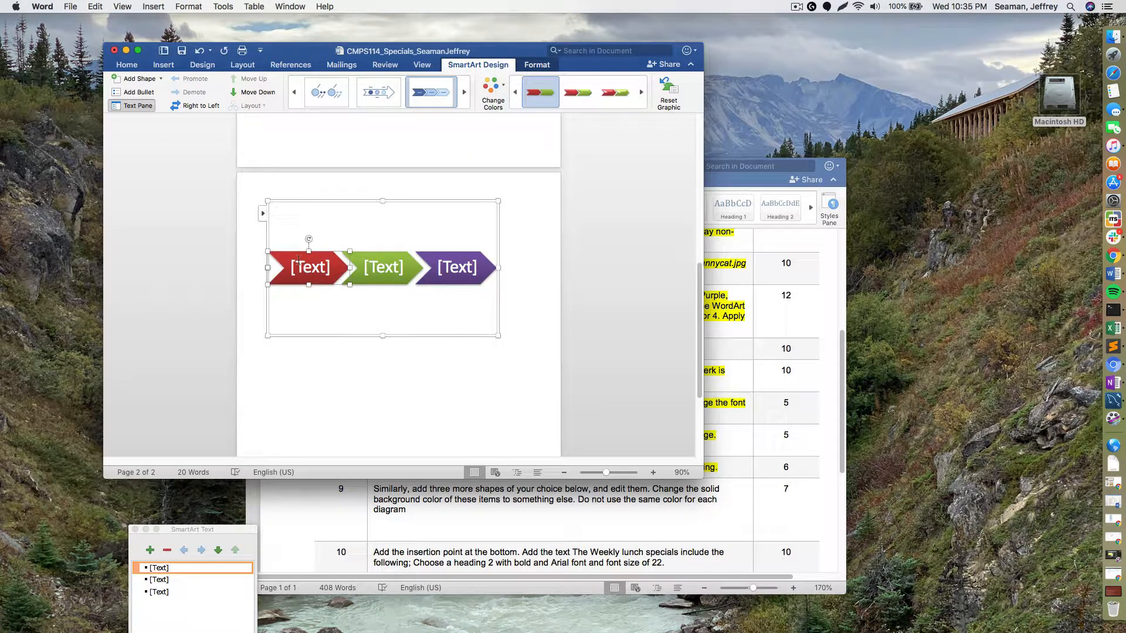
left_click(305, 266)
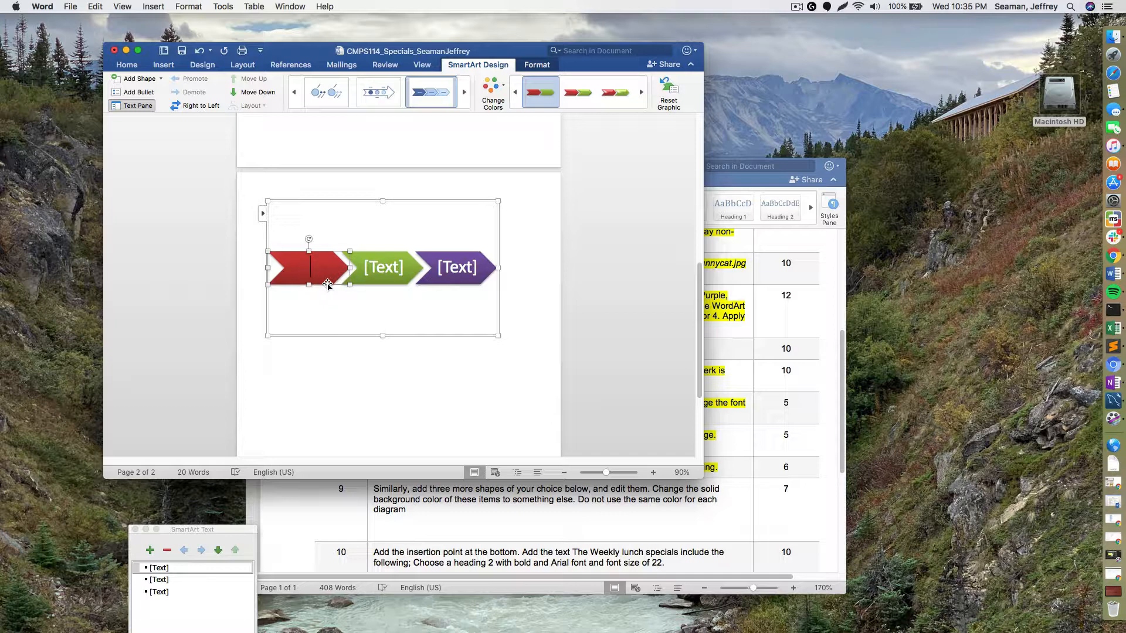
- Type Cavs, Lakers and Steelers into the red, green and purple chevrons
type("S")
key("BackSpace")
type("Cavs")
left_click(381, 270)
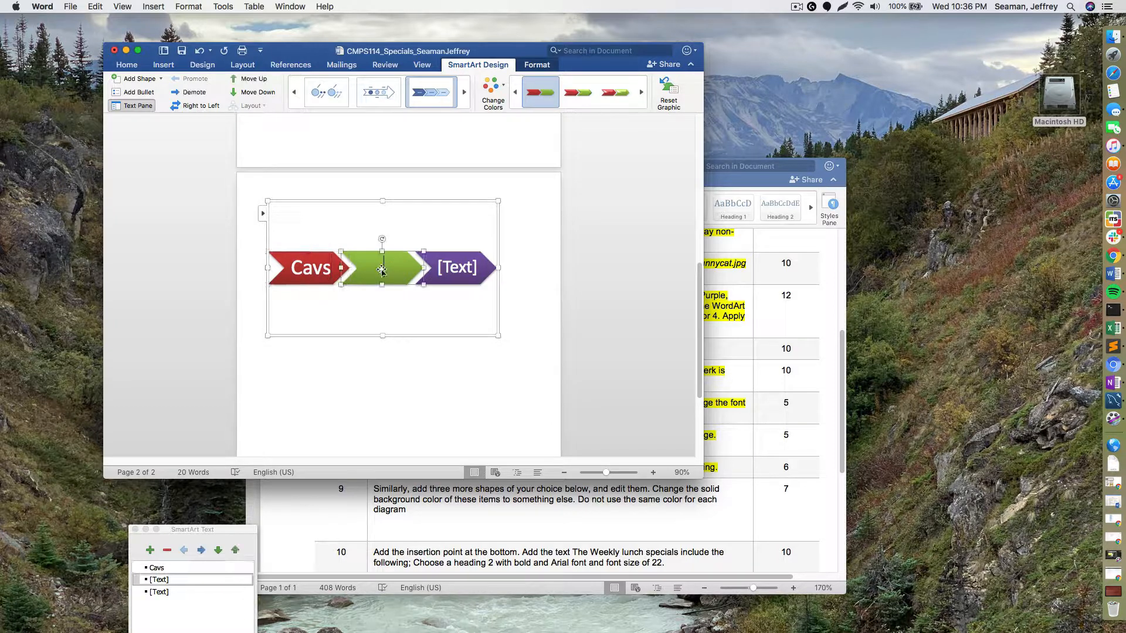
type("Lakers")
left_click(461, 268)
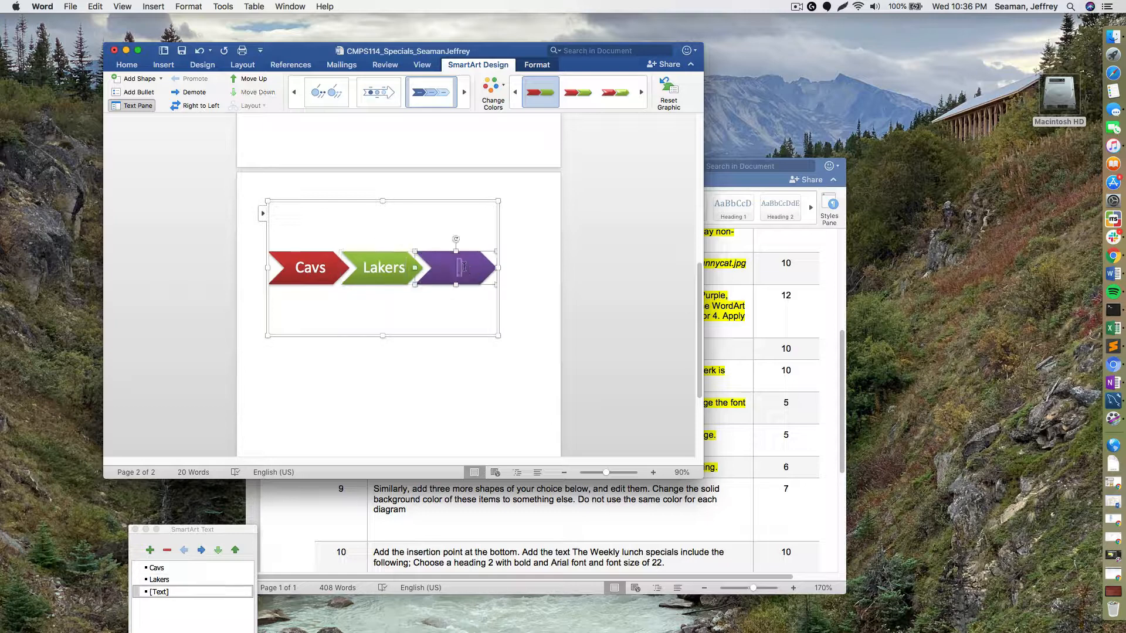
type("Steelers")
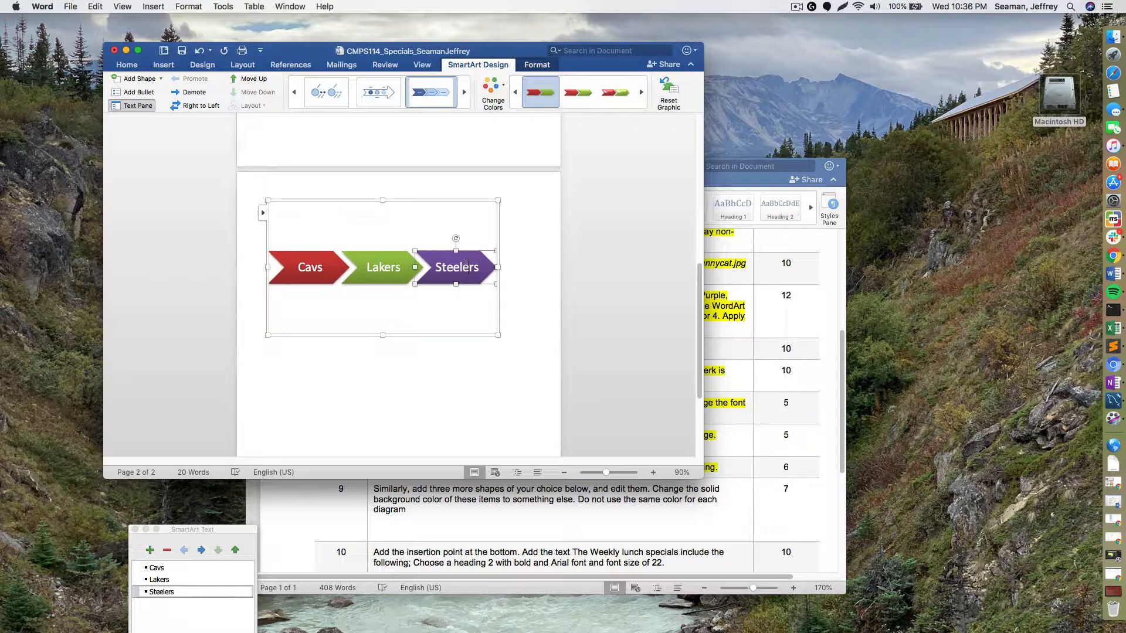
left_click(500, 90)
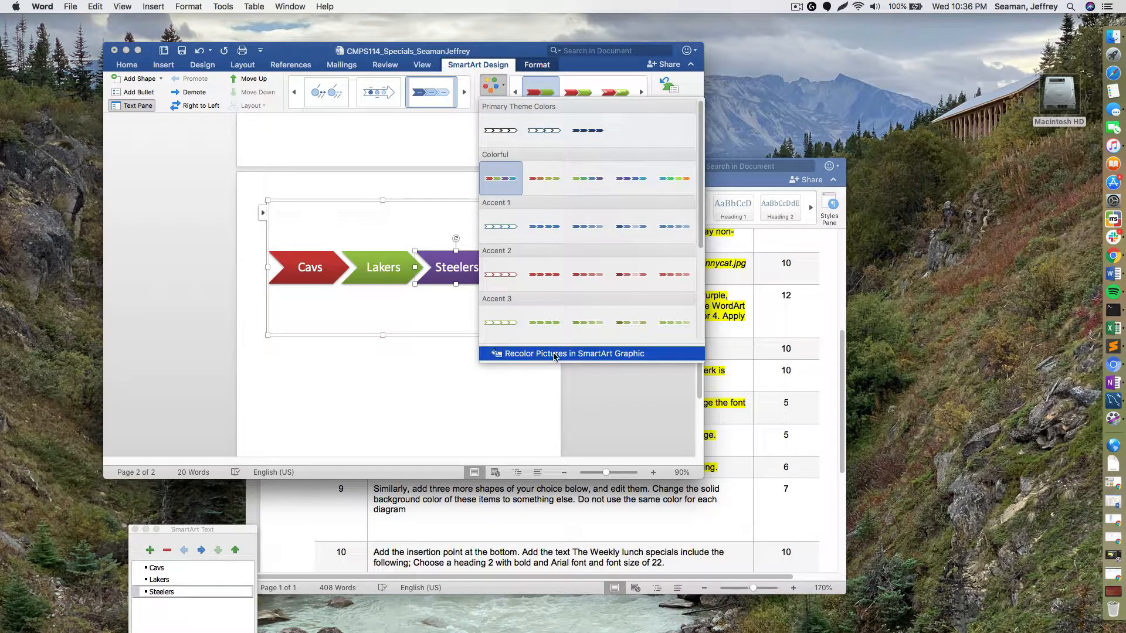
left_click(554, 353)
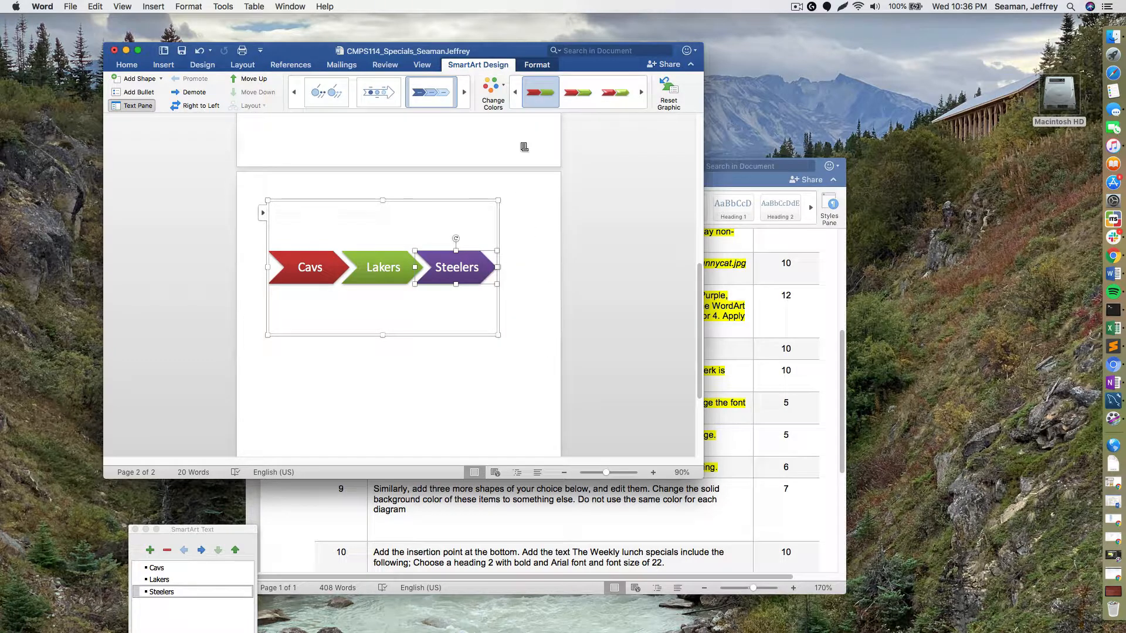
left_click(487, 94)
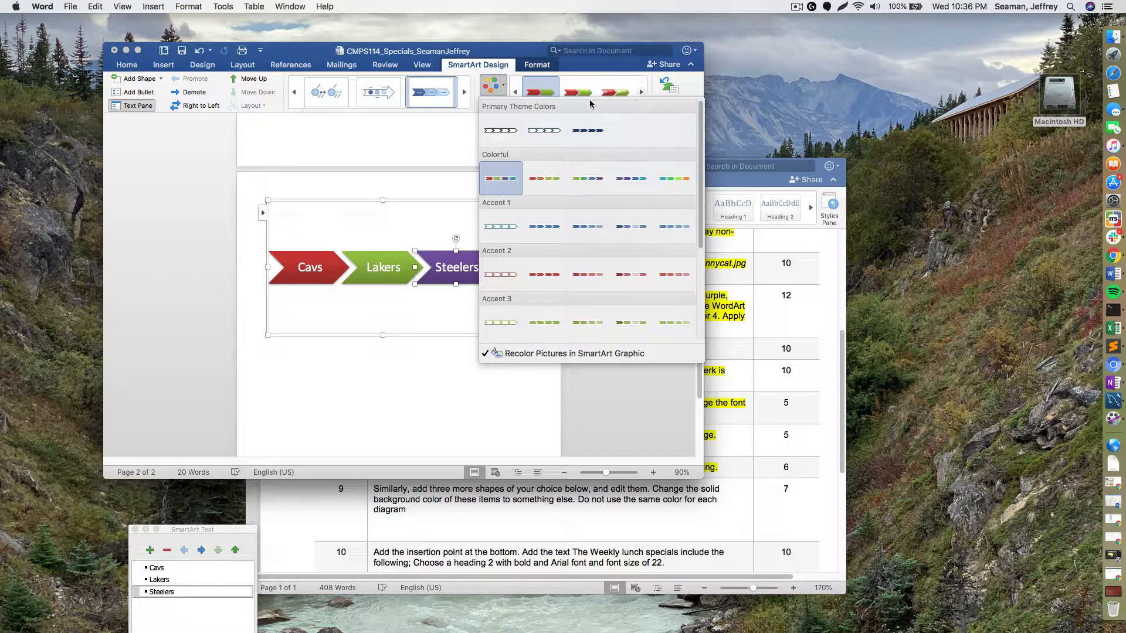
left_click(540, 66)
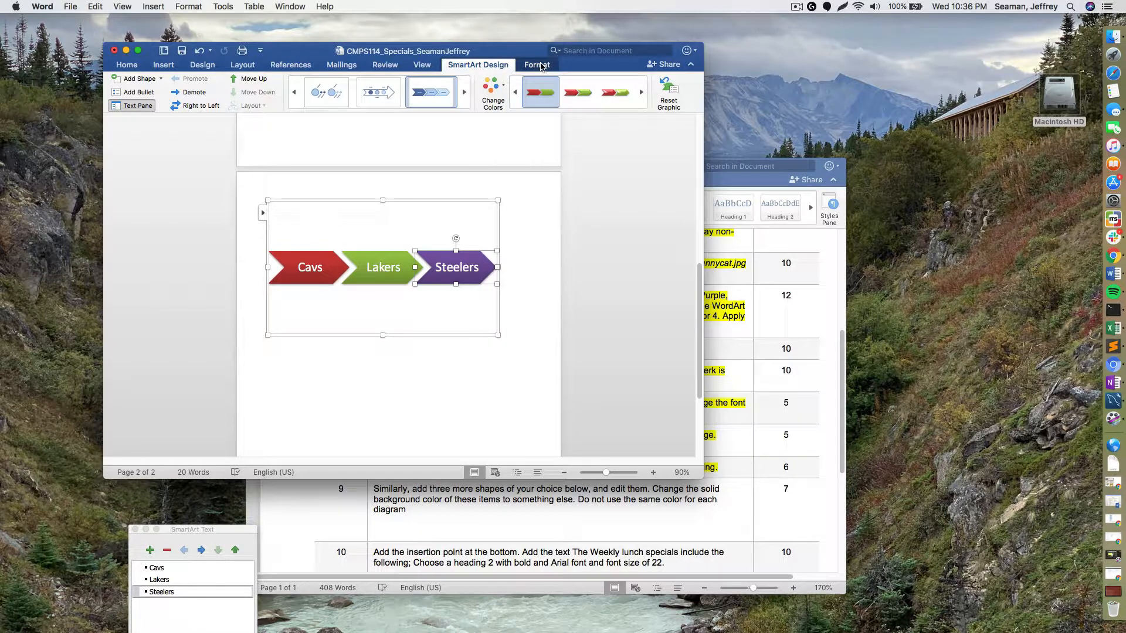
left_click(541, 67)
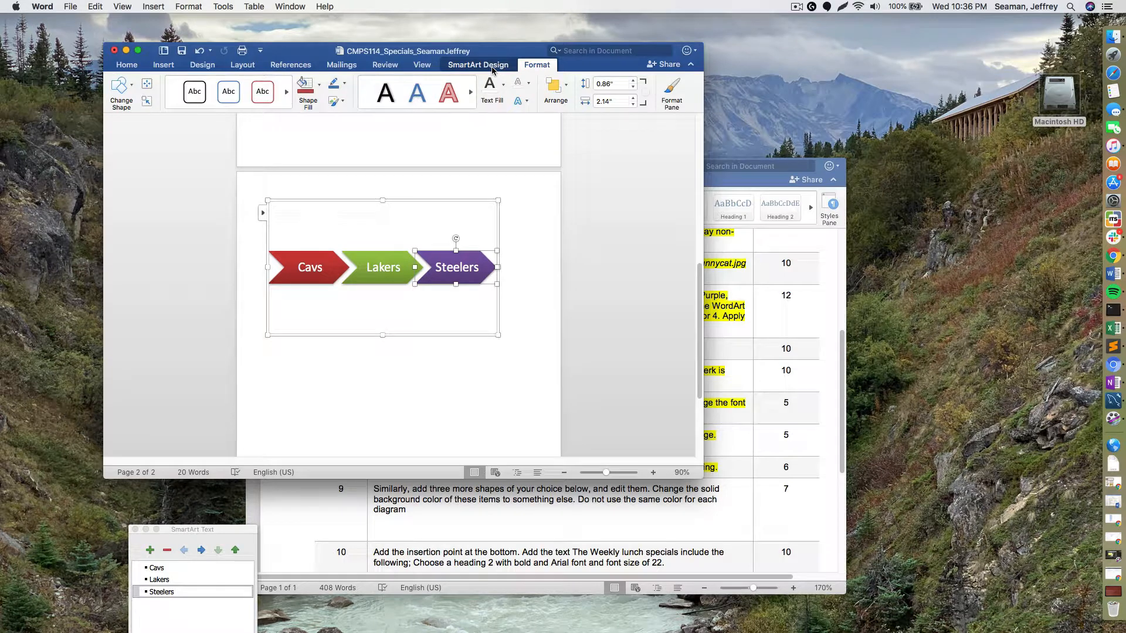
left_click(492, 67)
left_click(493, 86)
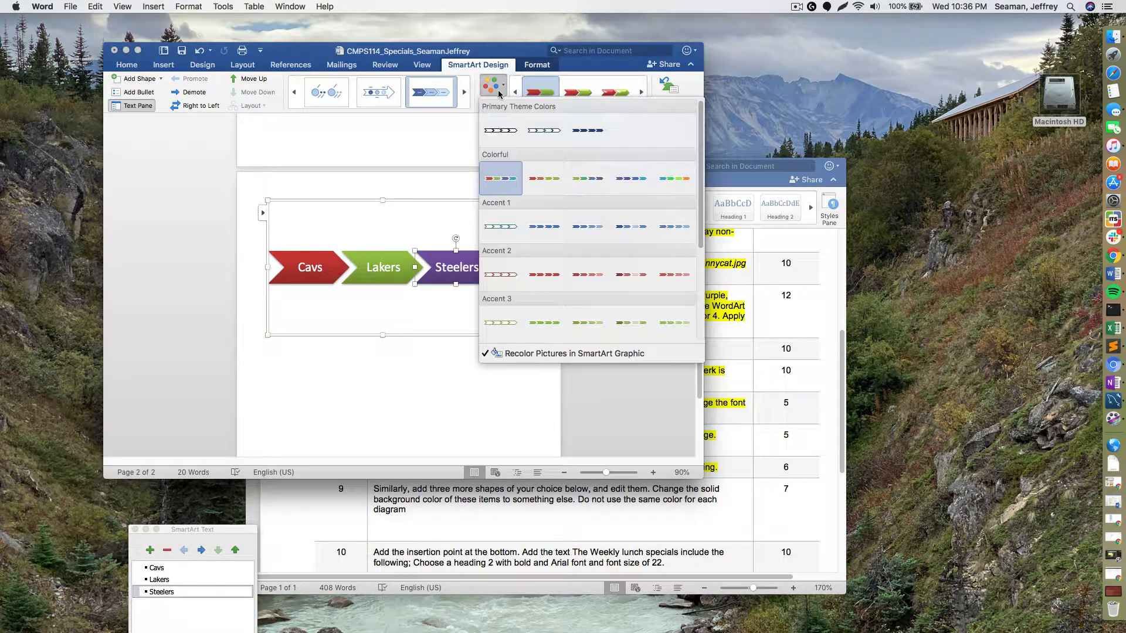
scroll(533, 269, "down", 3)
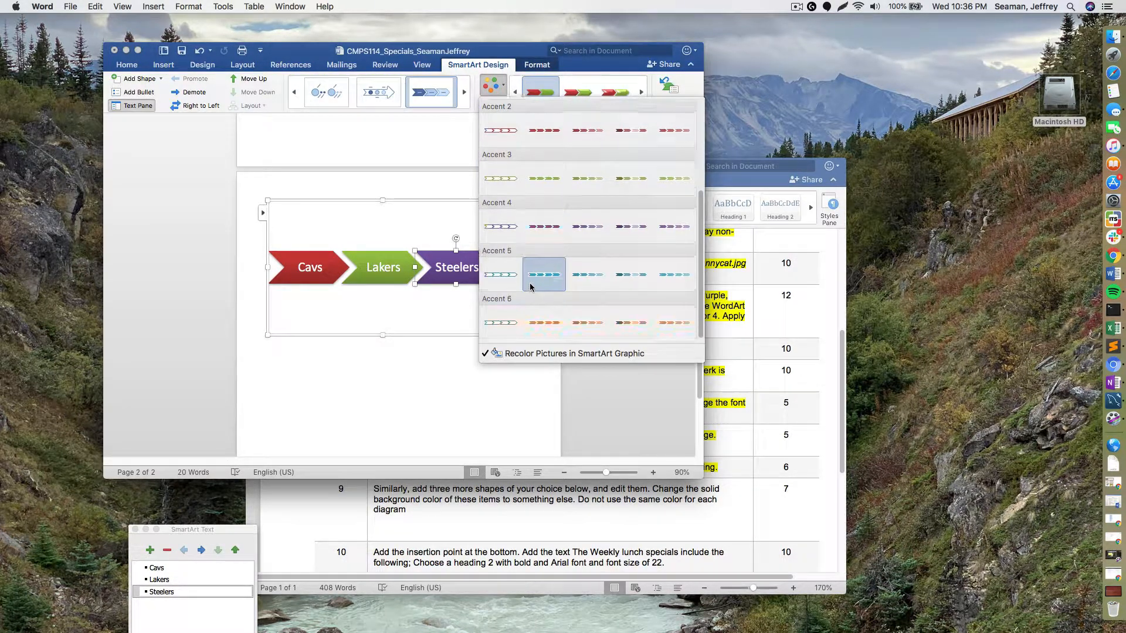
scroll(531, 286, "up", 3)
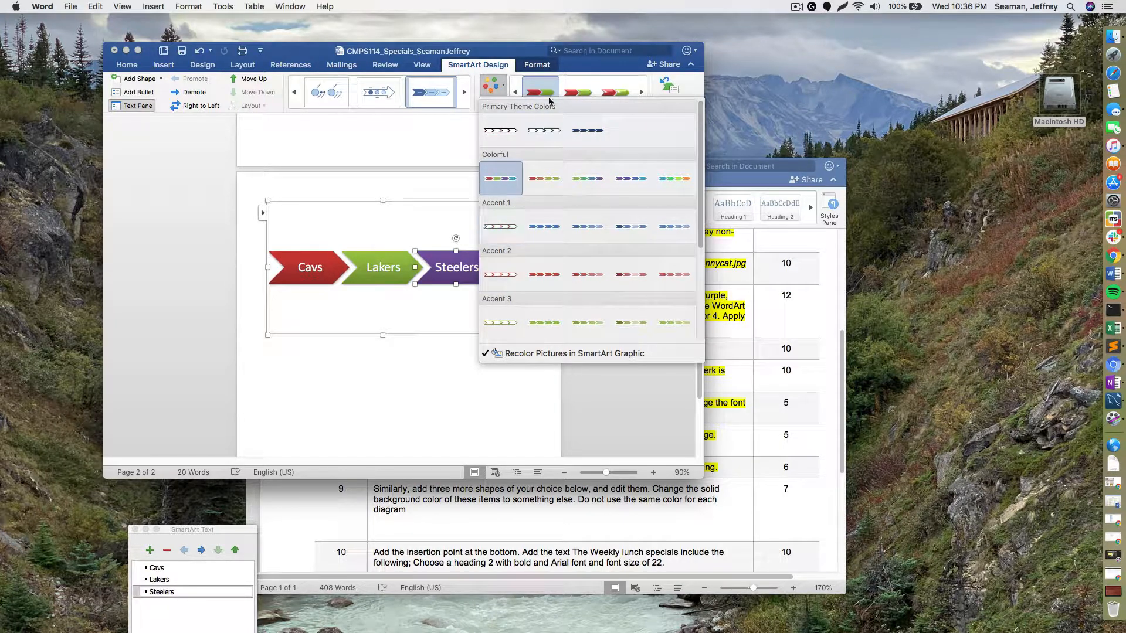
left_click(504, 89)
left_click(514, 92)
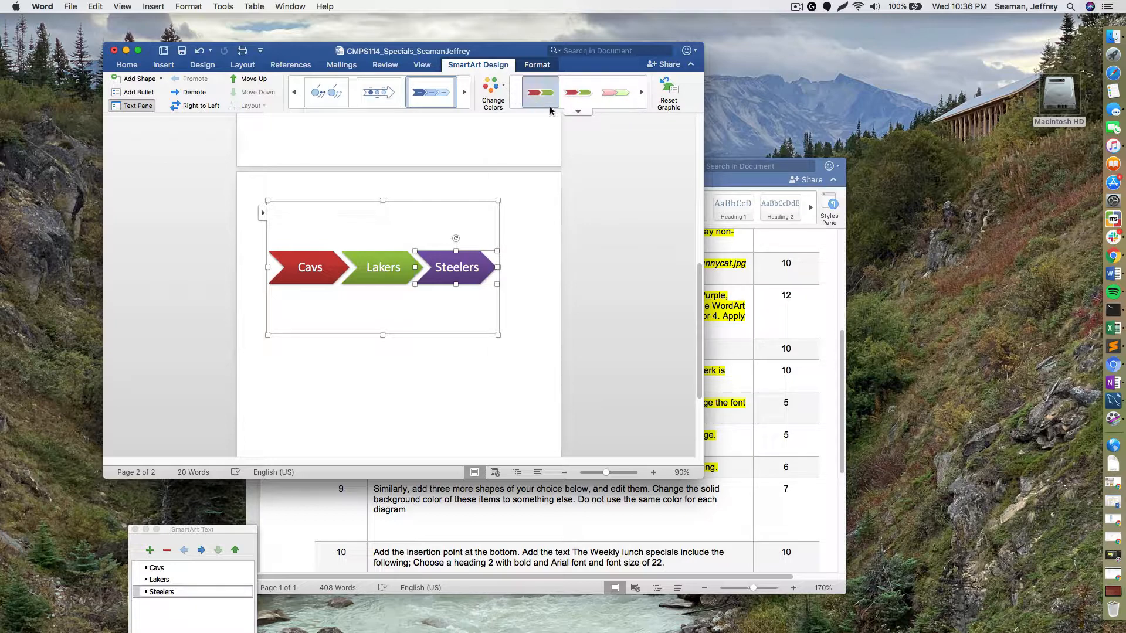
left_click(578, 113)
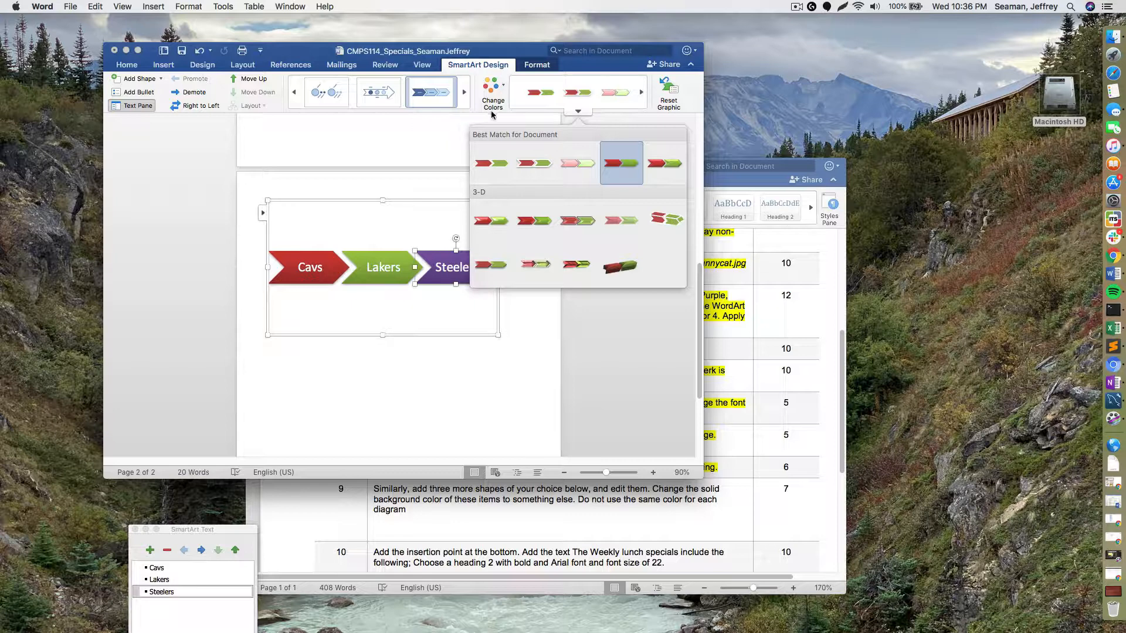
left_click(446, 162)
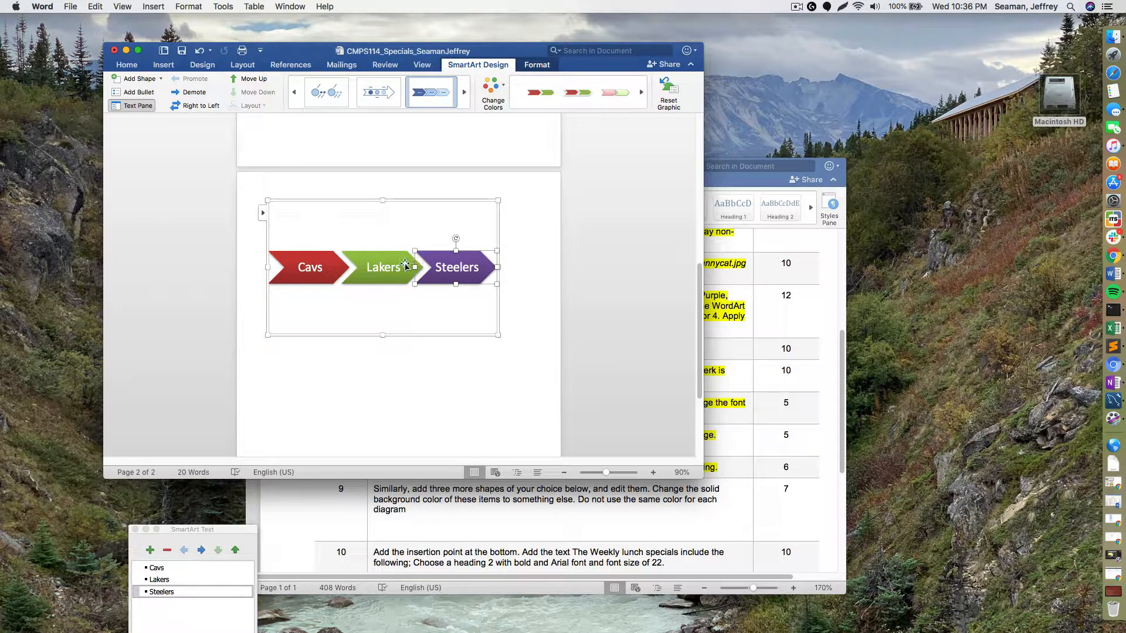
left_click(404, 263)
right_click(404, 264)
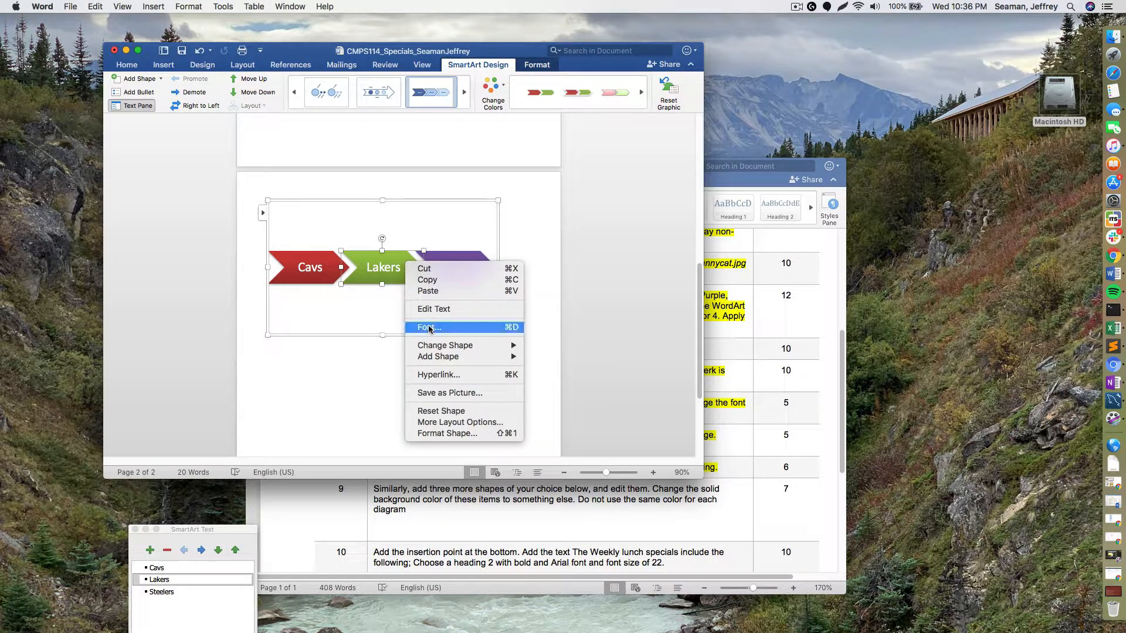
- Open Format Shape for the Lakers arrow and make its first gradient stop purple
mouse_move(425, 344)
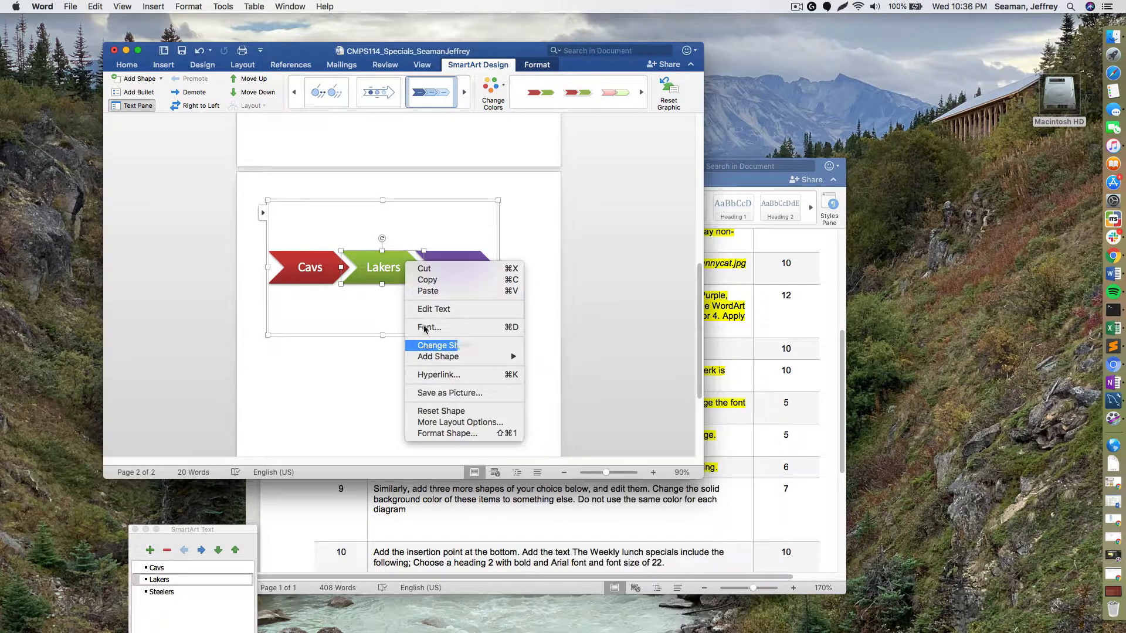
left_click(467, 433)
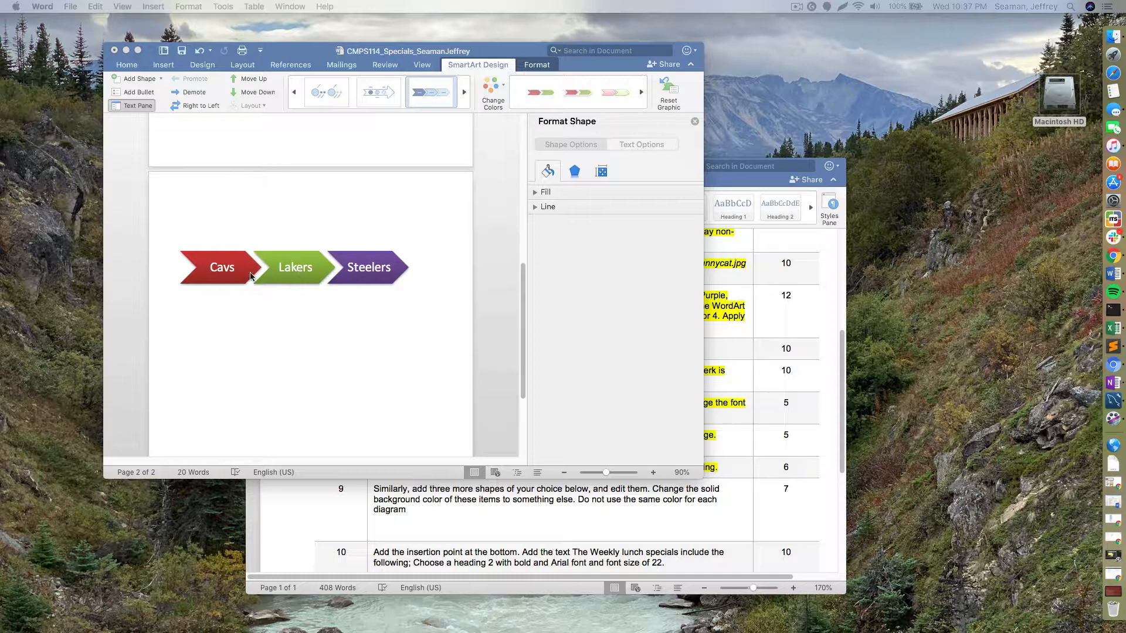
left_click(299, 271)
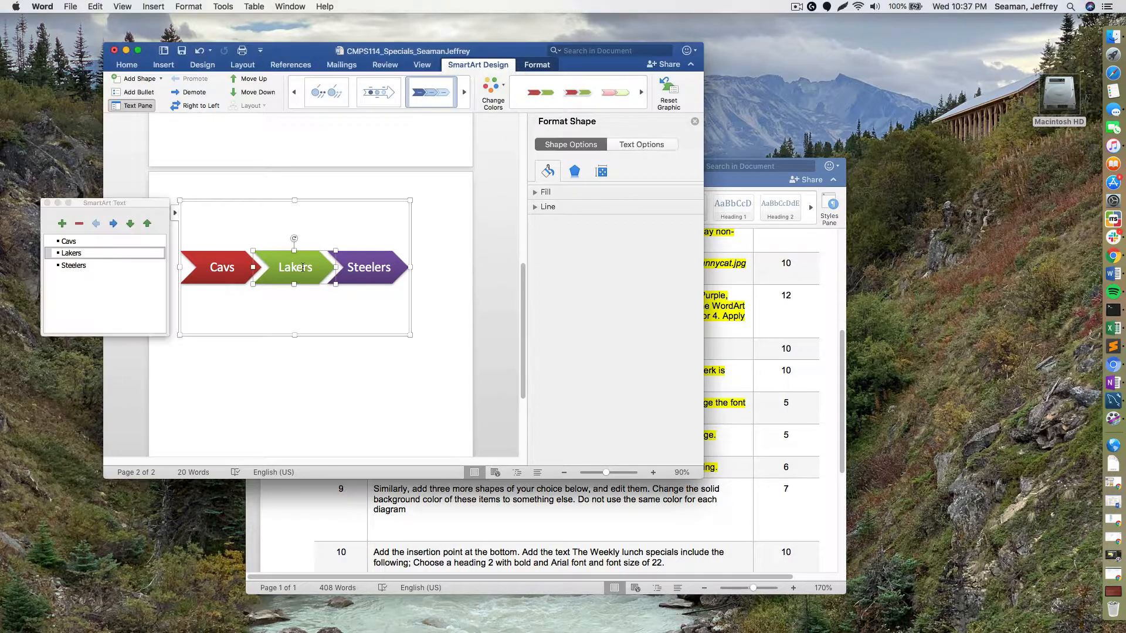
left_click(547, 192)
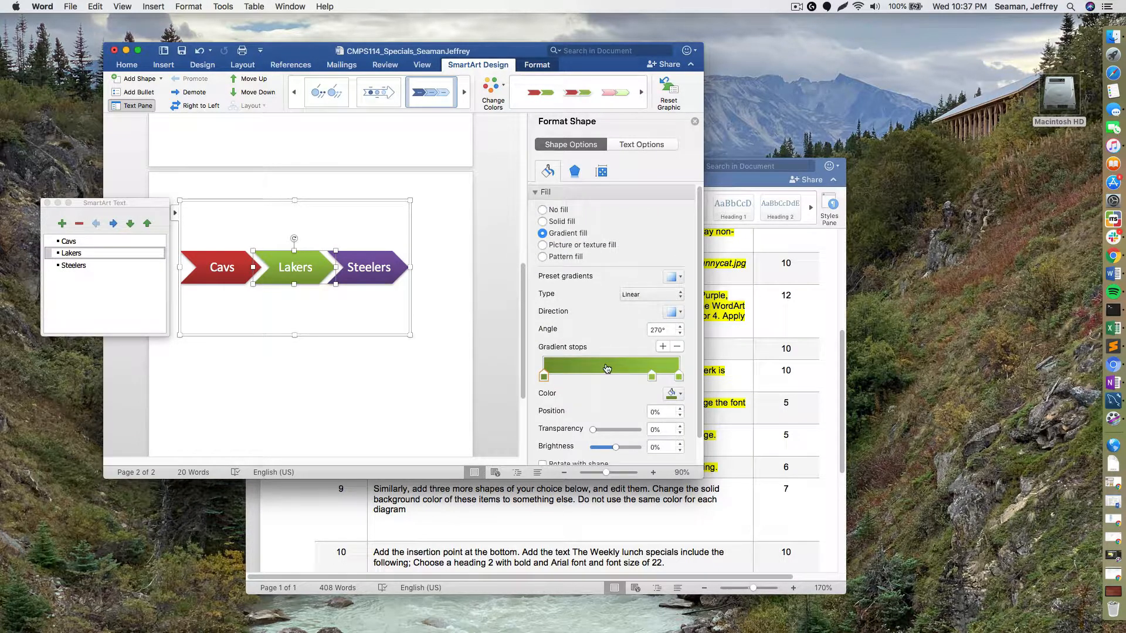
left_click(678, 395)
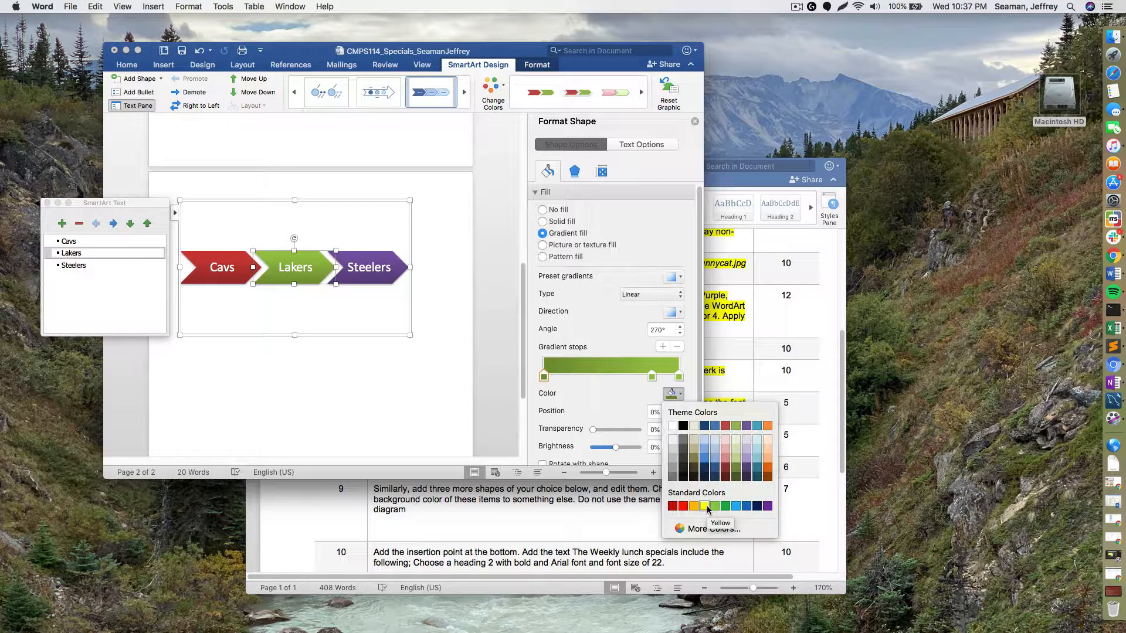
left_click(767, 506)
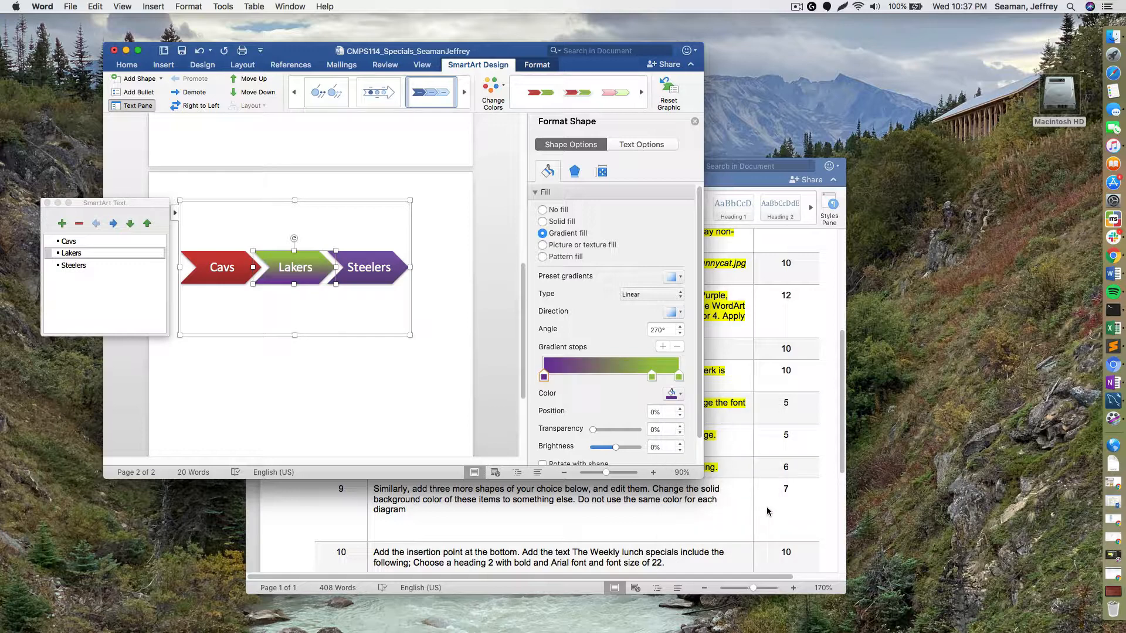
- Add a gradient stop and turn the Lakers stops at 79% and 88% yellow
left_click(651, 377)
left_click(663, 375)
left_click(673, 394)
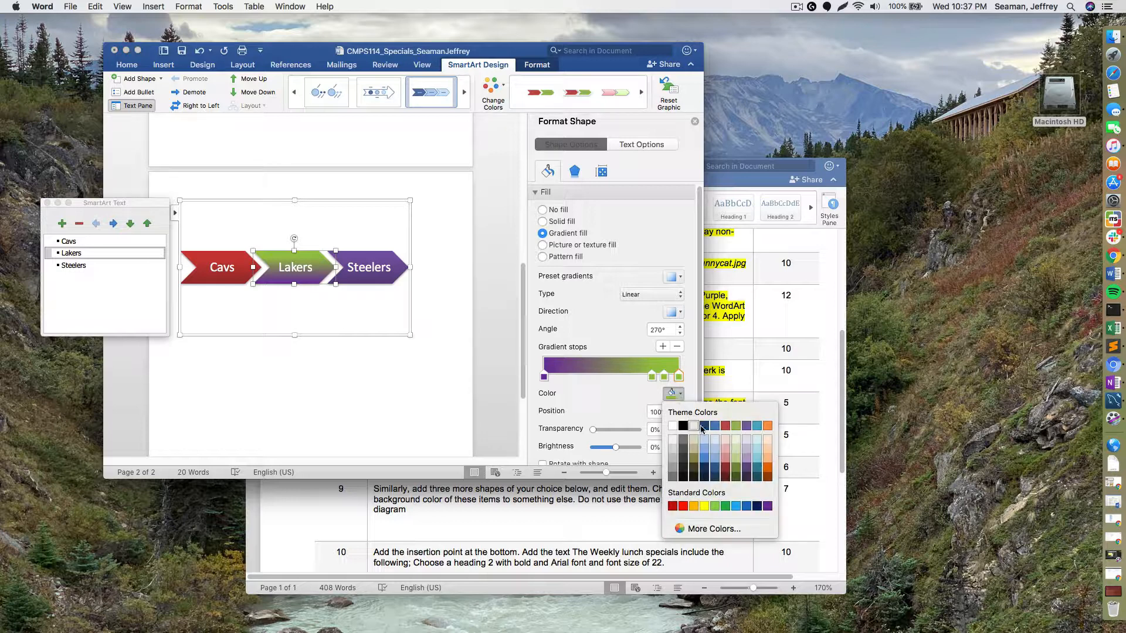
left_click(704, 505)
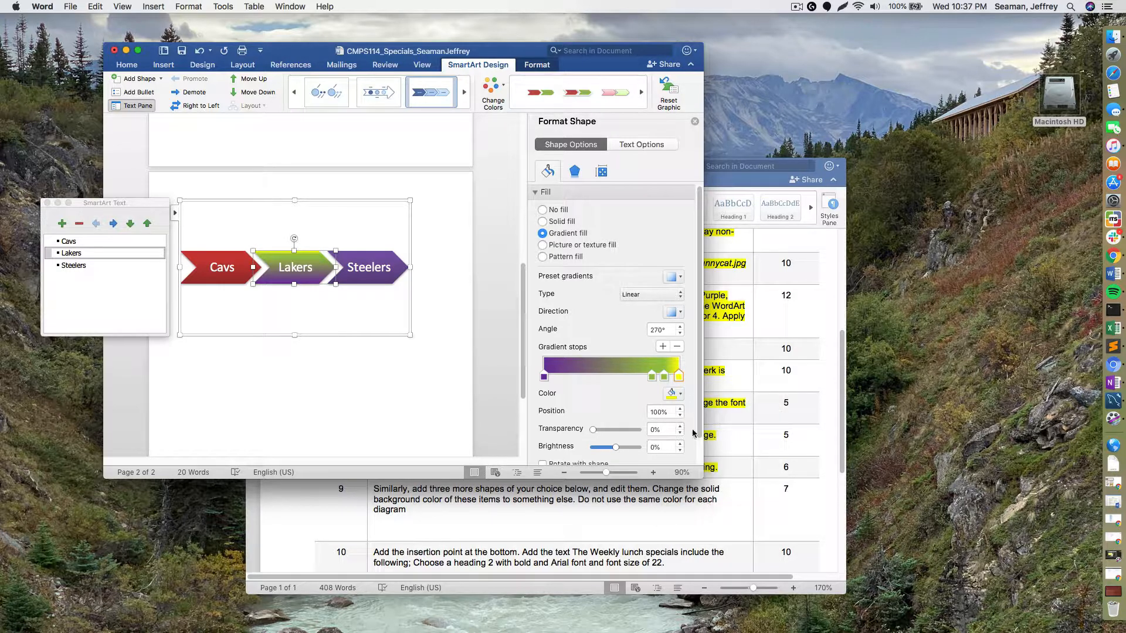
left_click(663, 376)
left_click(677, 395)
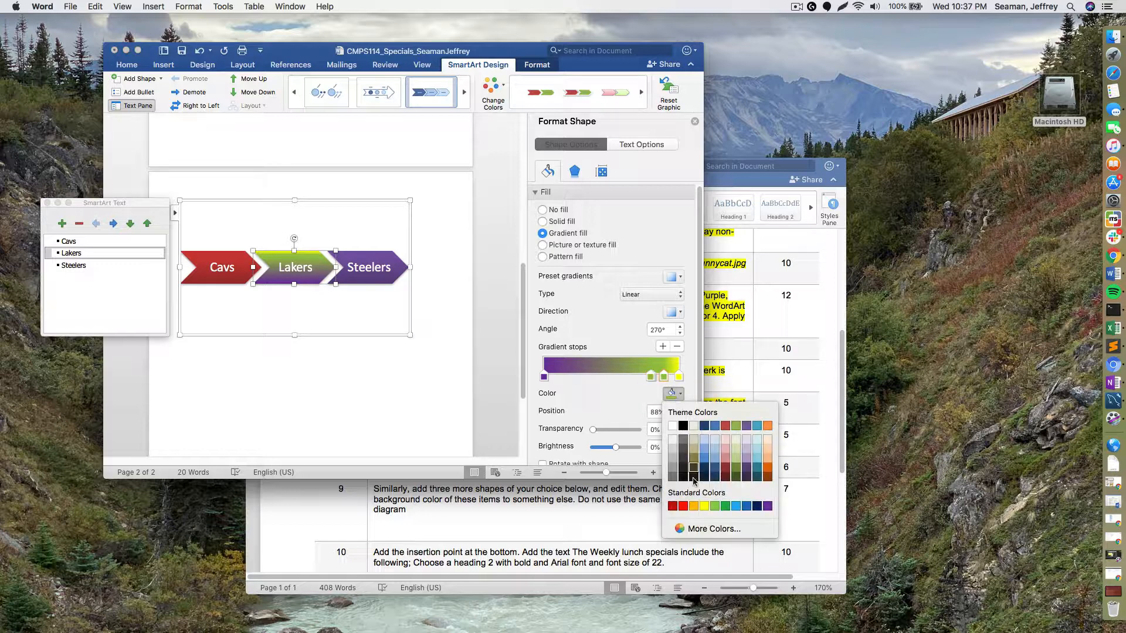
left_click(703, 506)
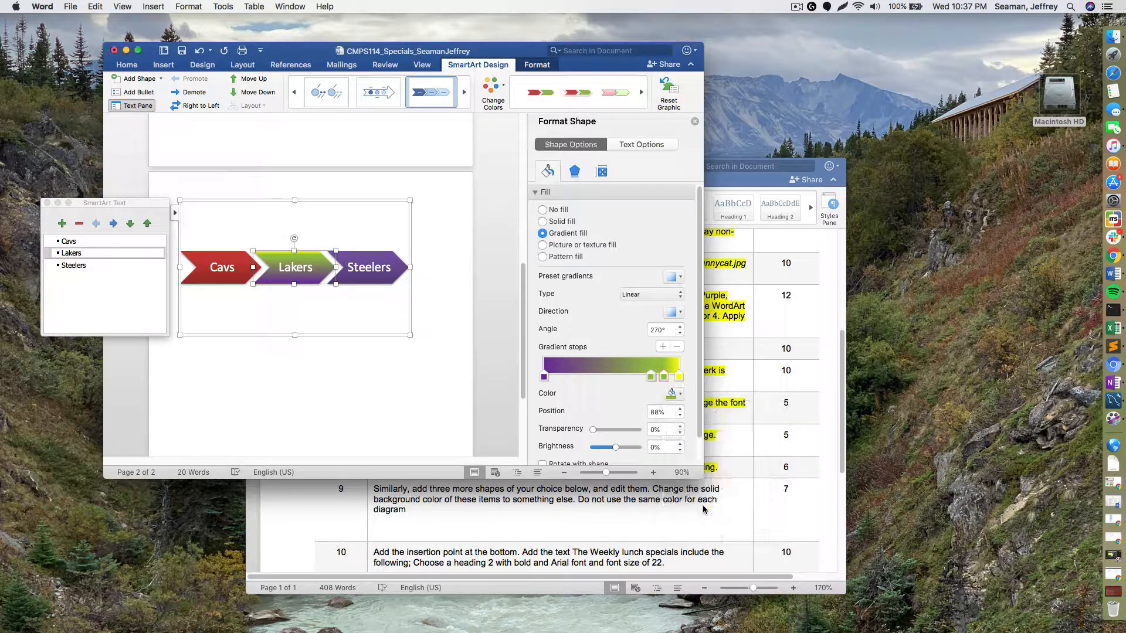
left_click(650, 376)
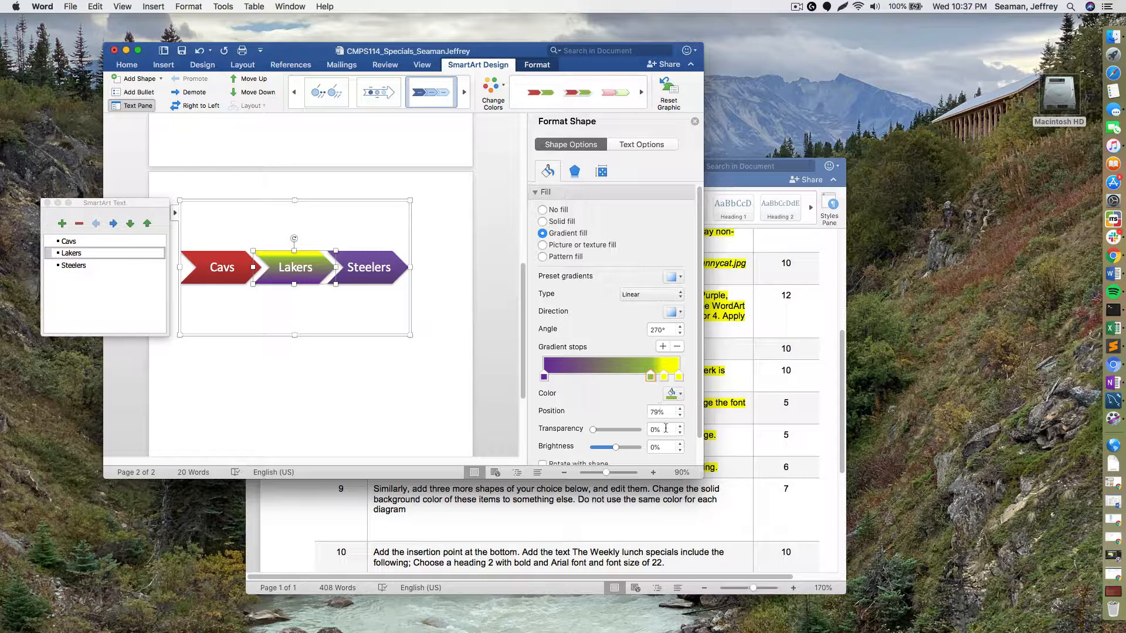
left_click(677, 394)
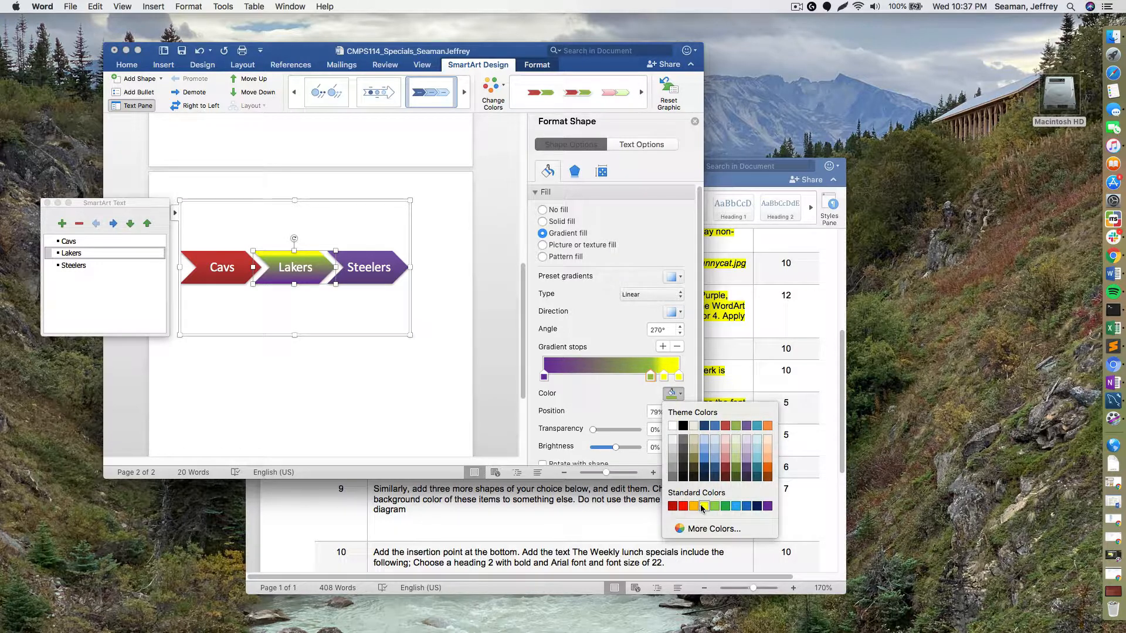
left_click(703, 506)
left_click(362, 319)
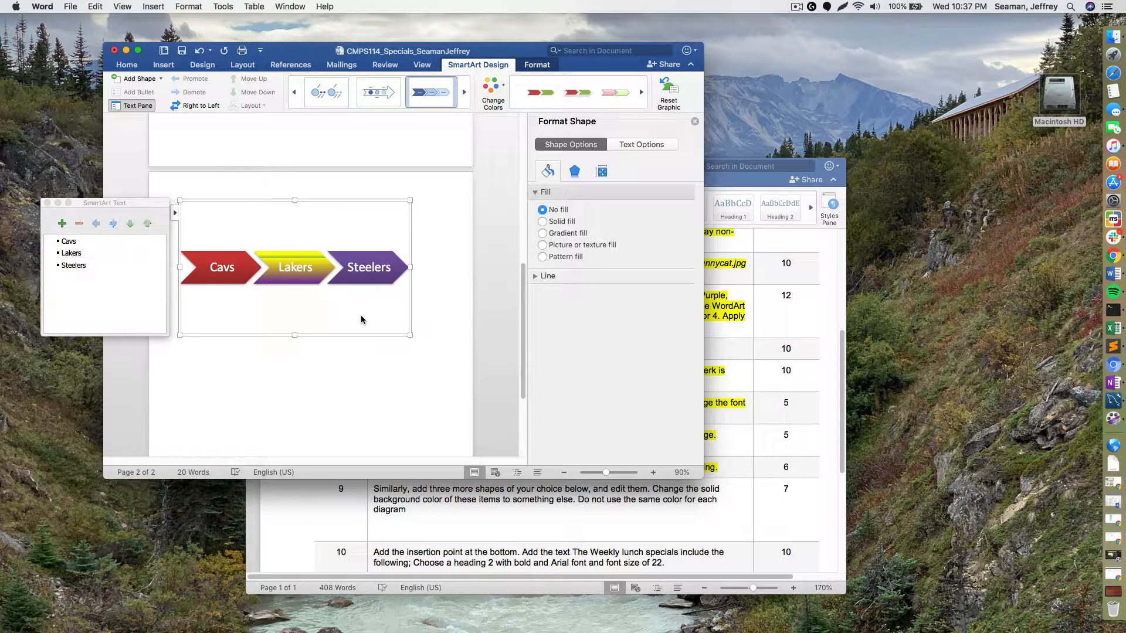
left_click(356, 273)
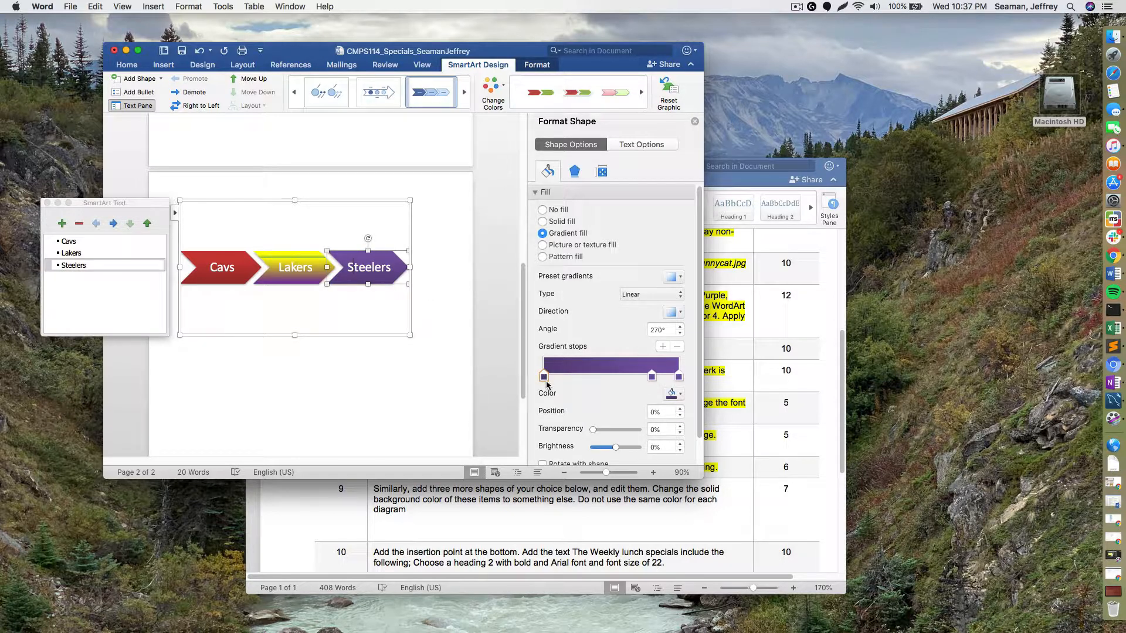
- Give the Steelers gradient a black first stop, yellow 79% stop and black 100% stop
left_click(674, 394)
left_click(683, 426)
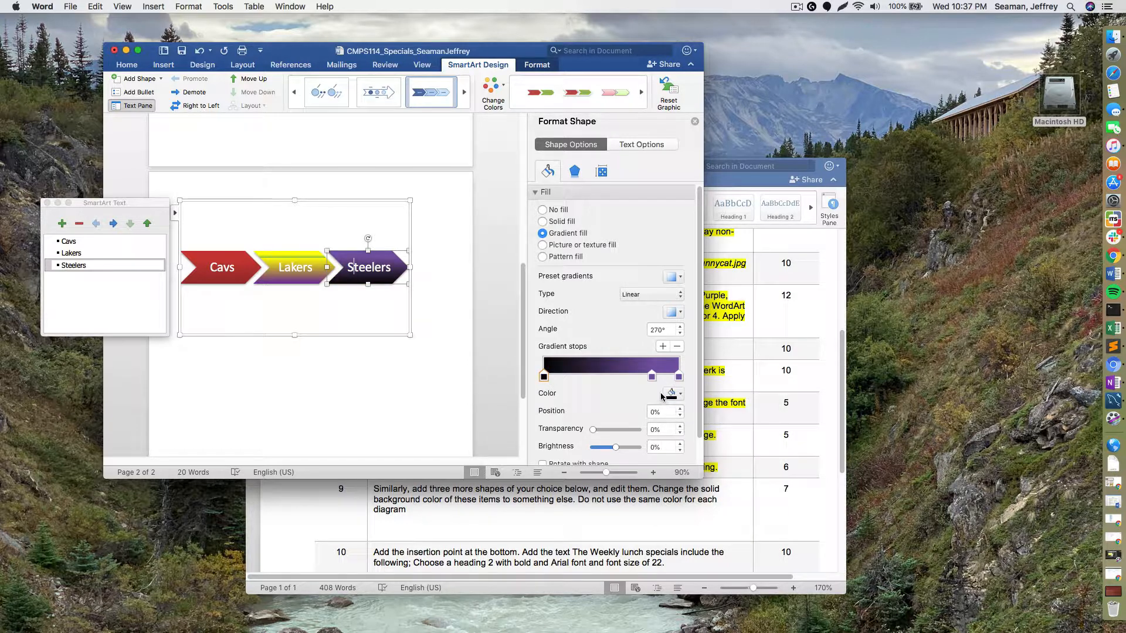
left_click(651, 376)
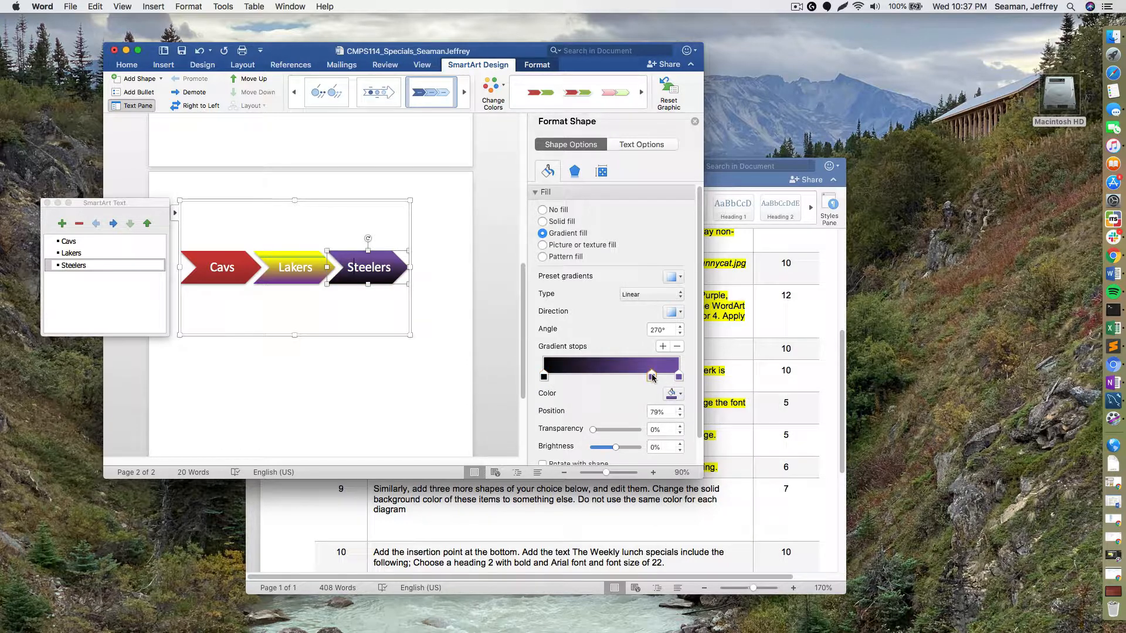
left_click(674, 394)
left_click(704, 505)
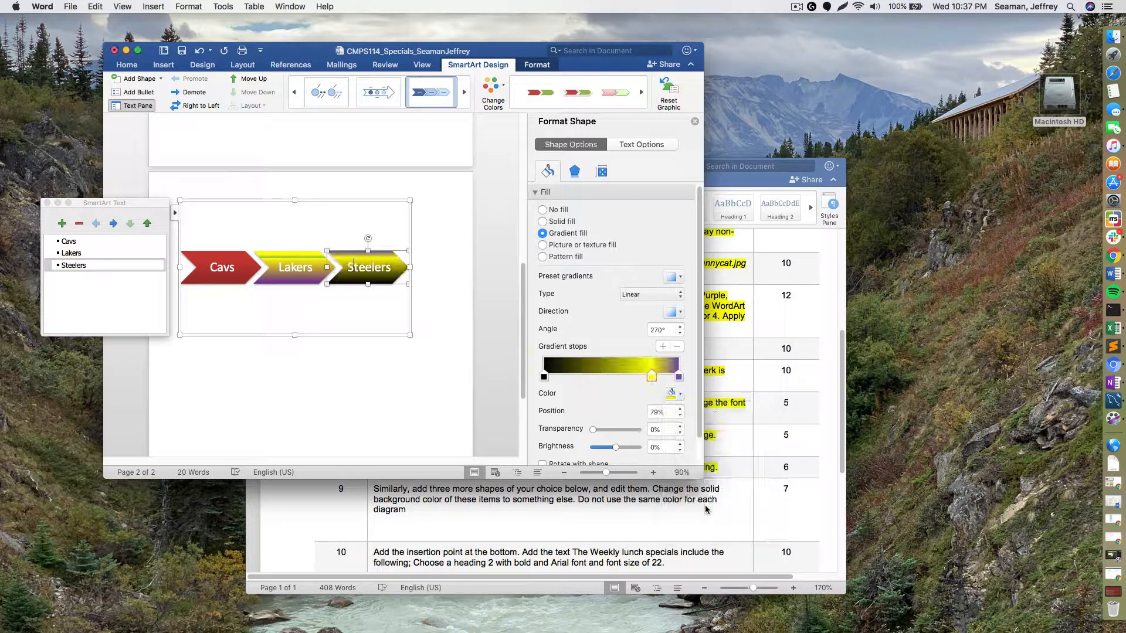
left_click(679, 376)
left_click(677, 395)
left_click(683, 421)
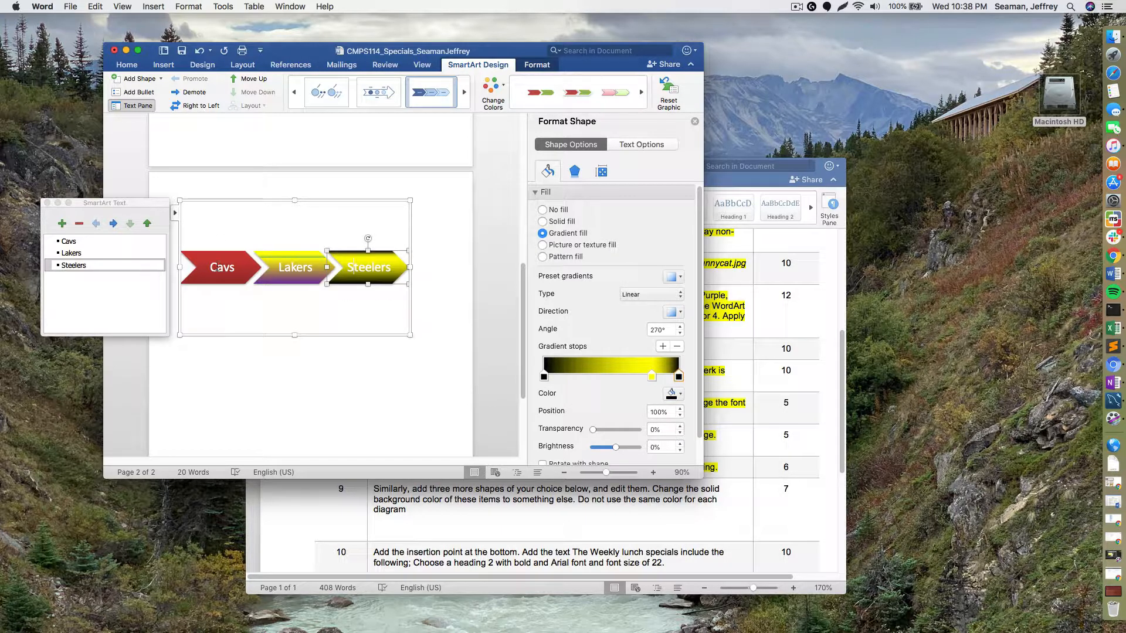
- Set the Cavs arrow's first and middle gradient stops to dark red
left_click(217, 267)
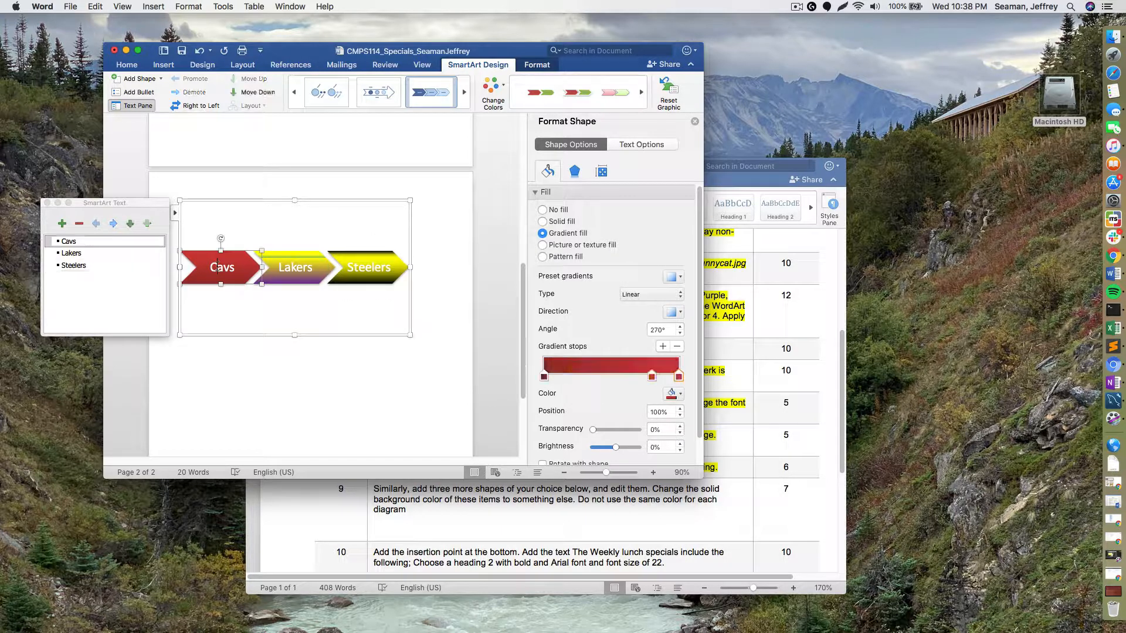
left_click(680, 397)
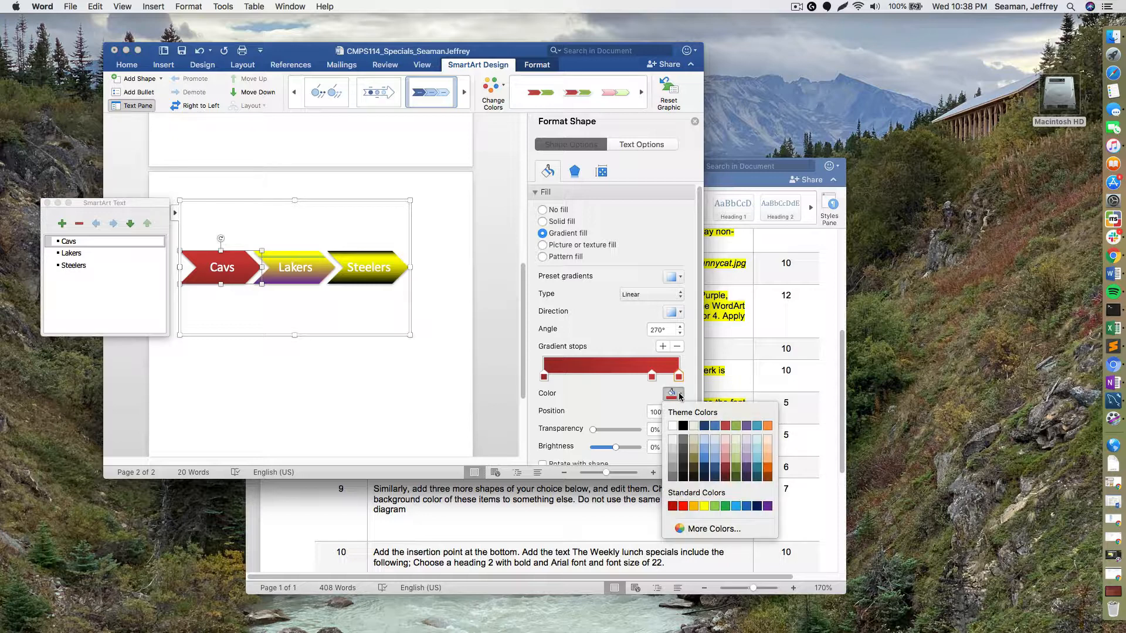
left_click(725, 476)
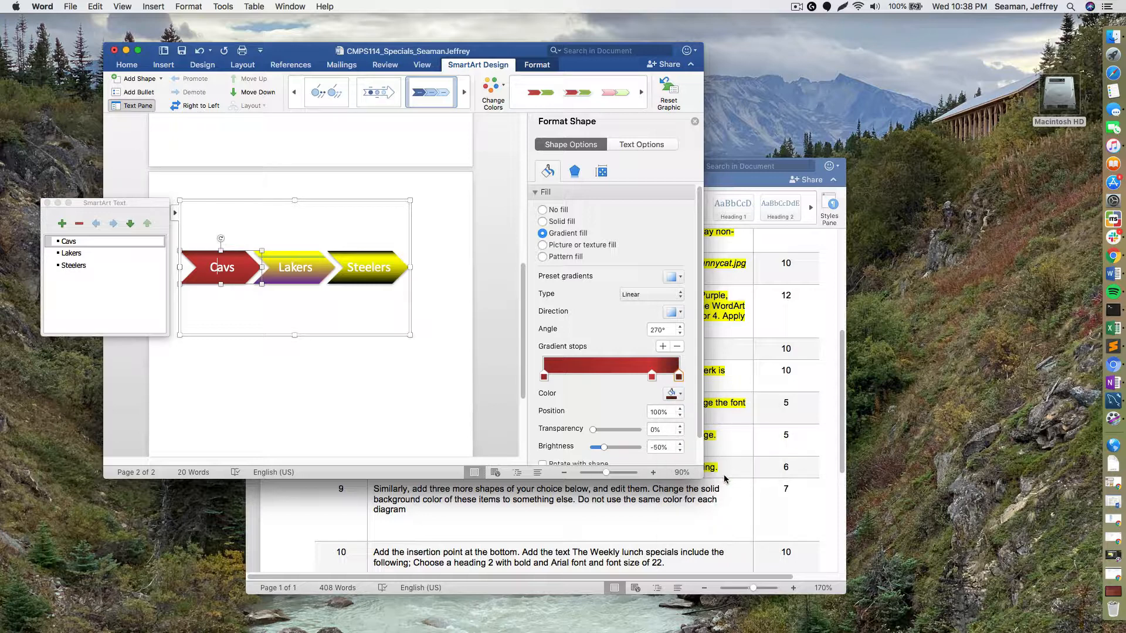
left_click(651, 376)
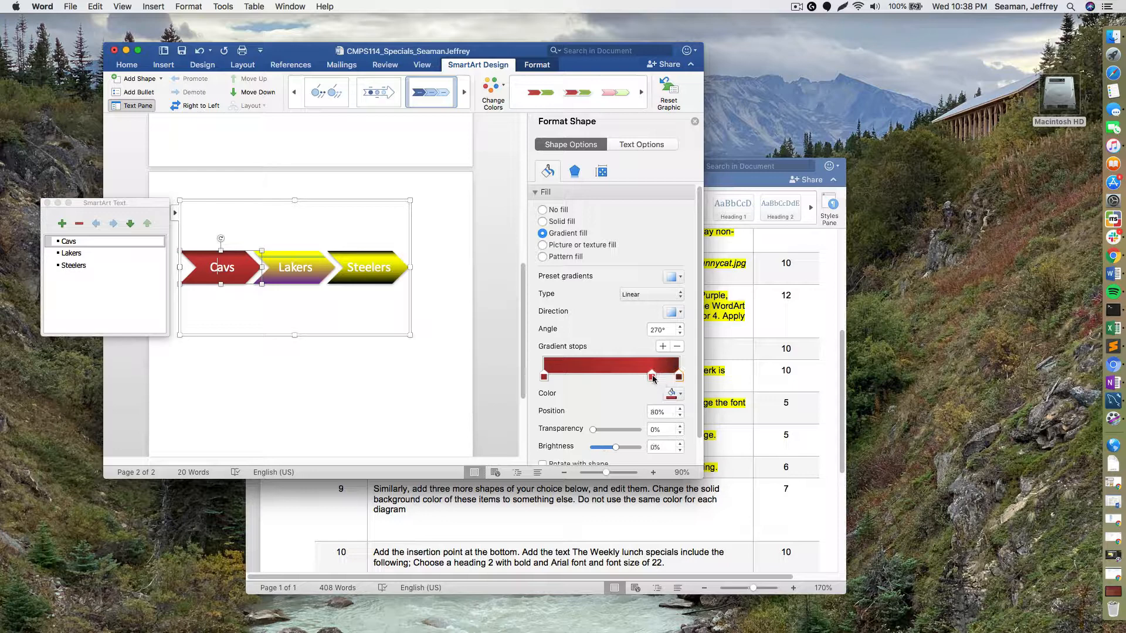
left_click(677, 395)
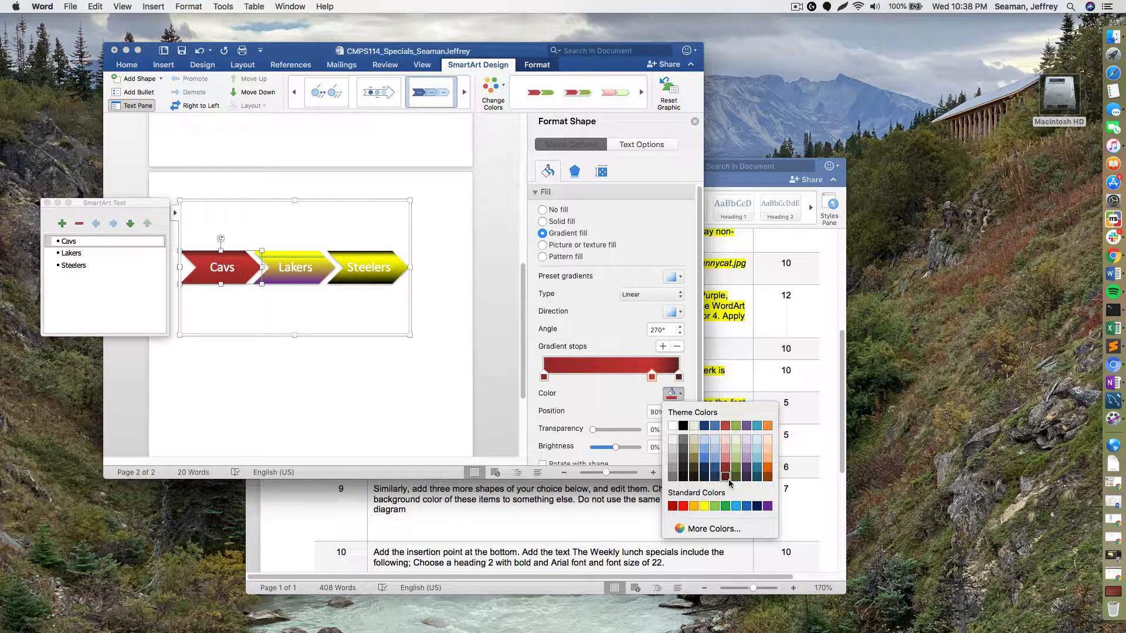
left_click(726, 477)
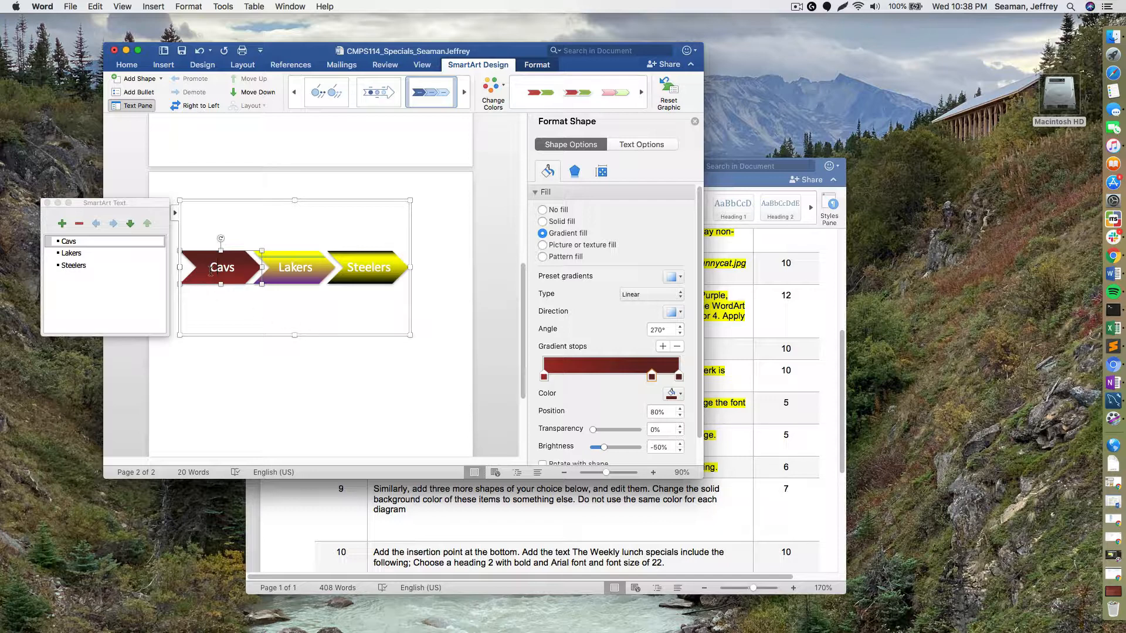
left_click(423, 409)
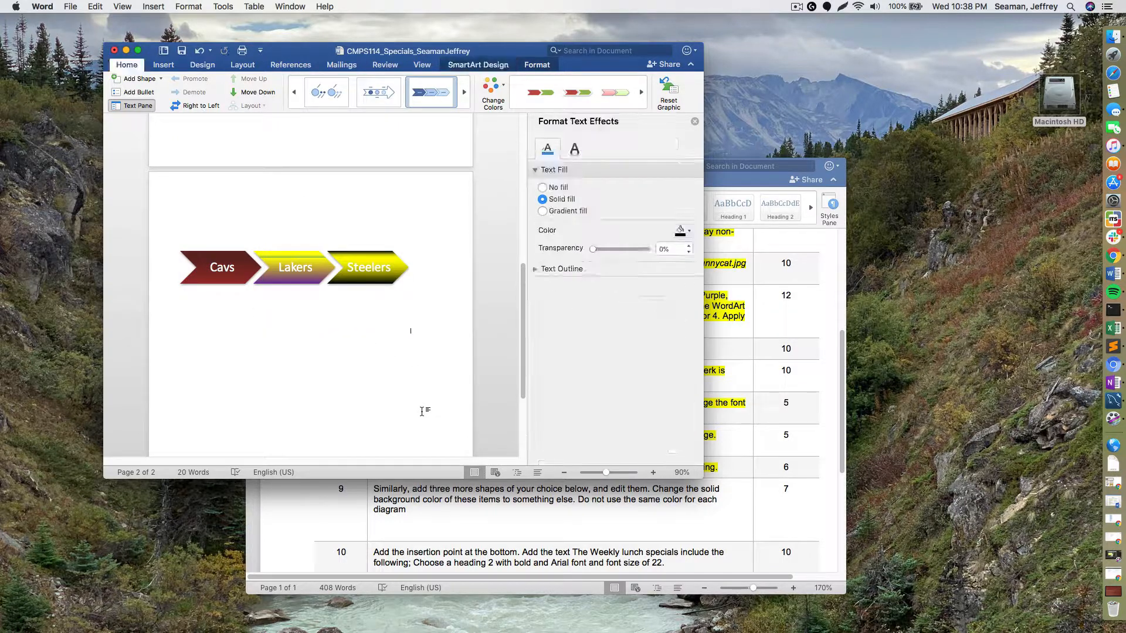
- Highlight the step 9 instruction yellow in the assignment document to mark it done
scroll(406, 397, "up", 3)
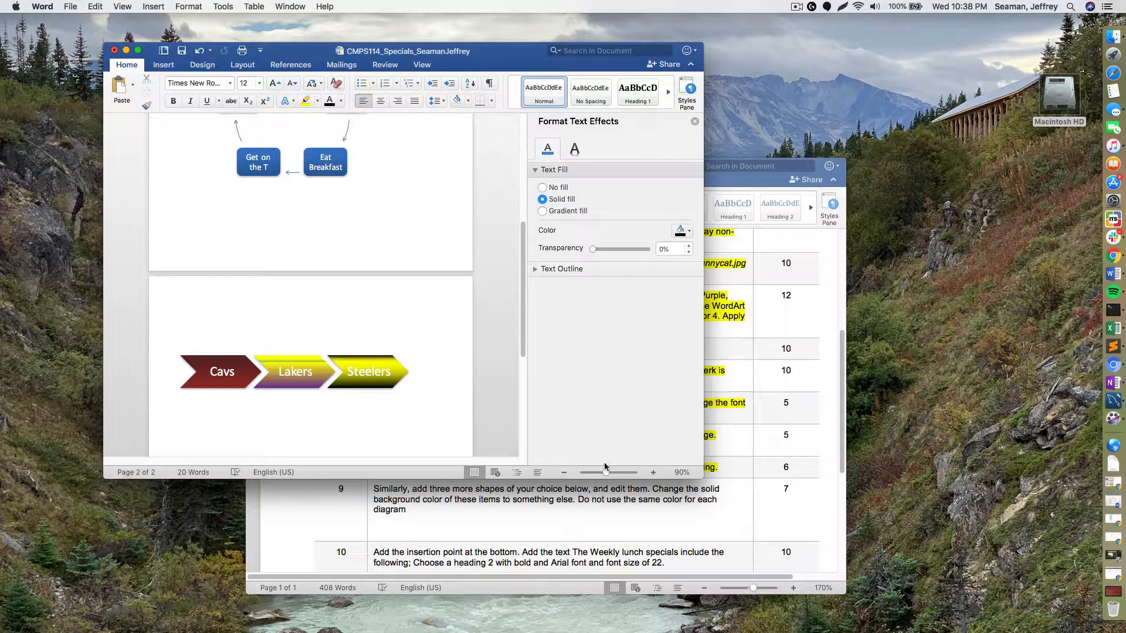
left_click(581, 525)
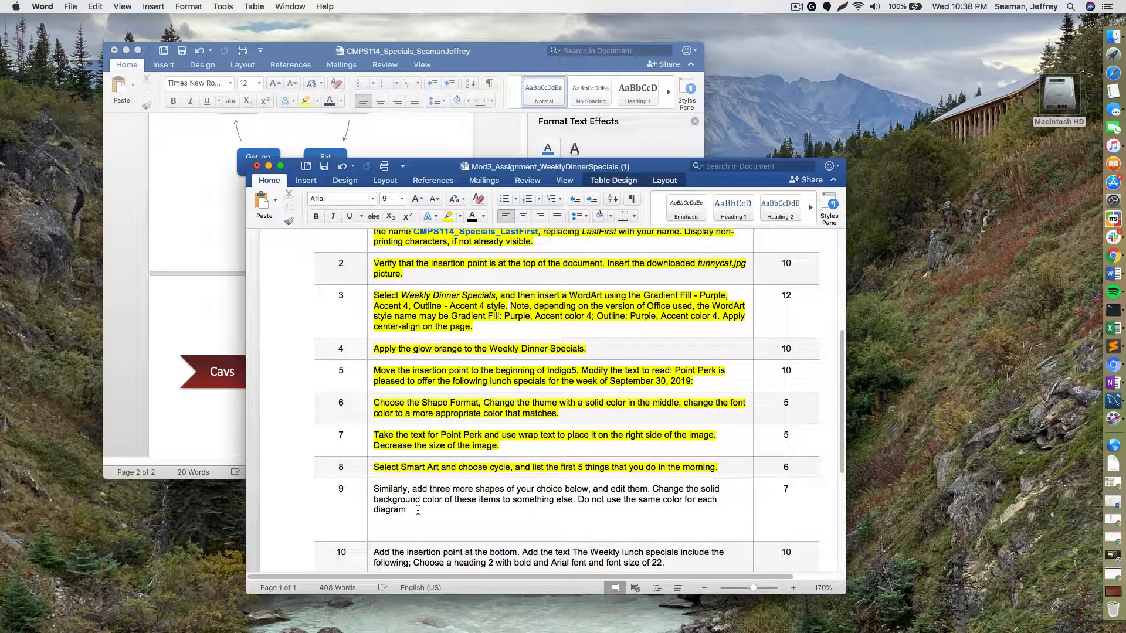
left_click_drag(411, 511, 372, 488)
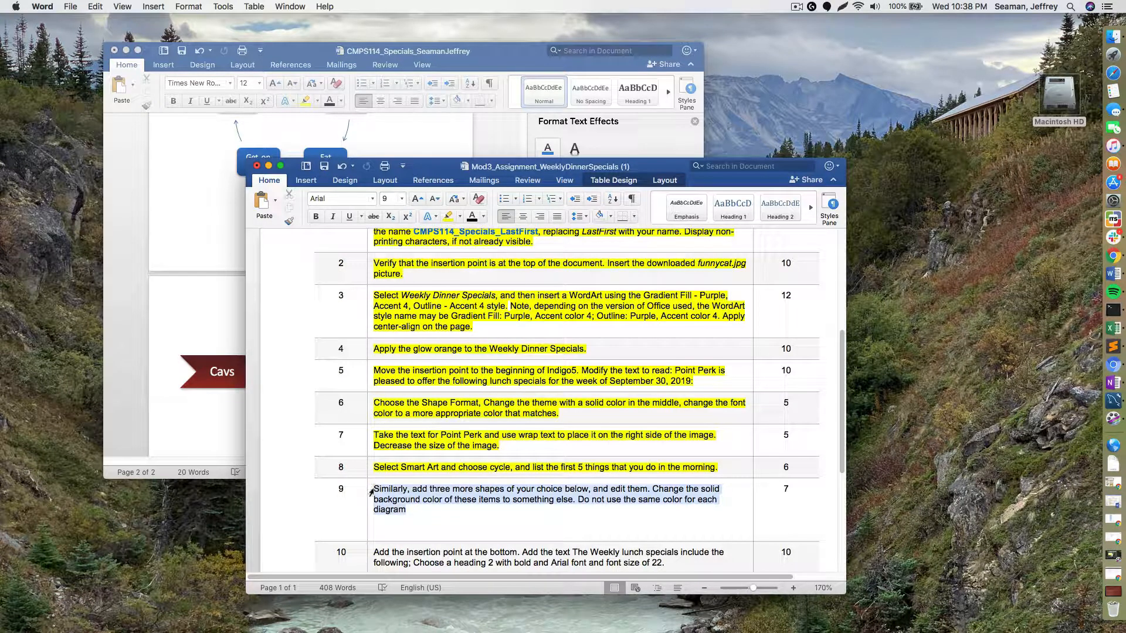
left_click(447, 216)
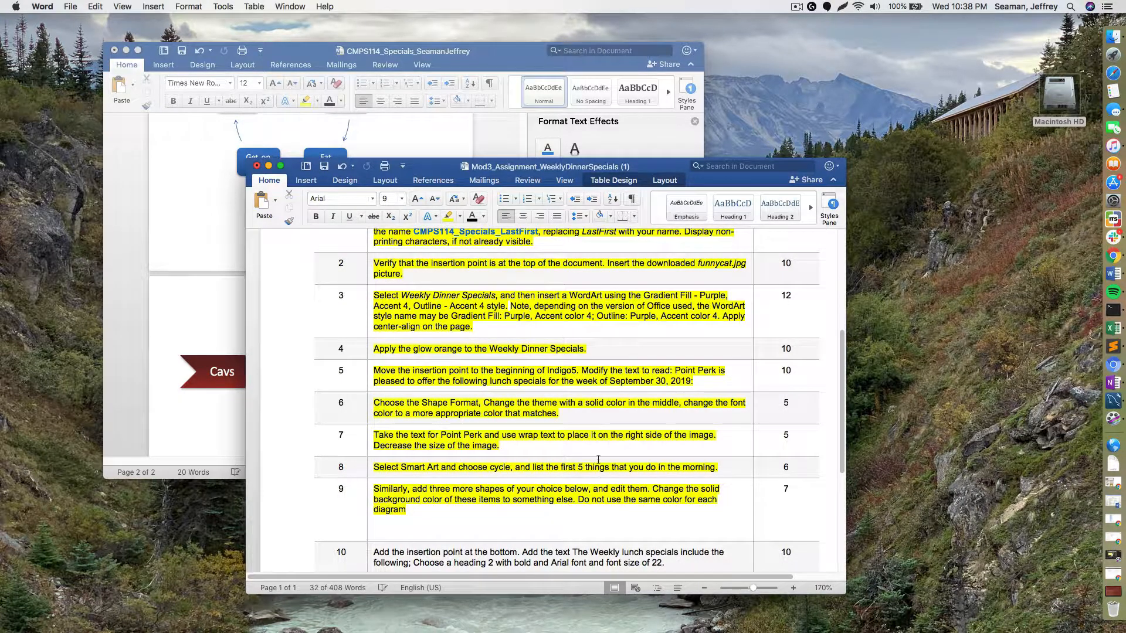
key("Left")
scroll(582, 509, "down", 2)
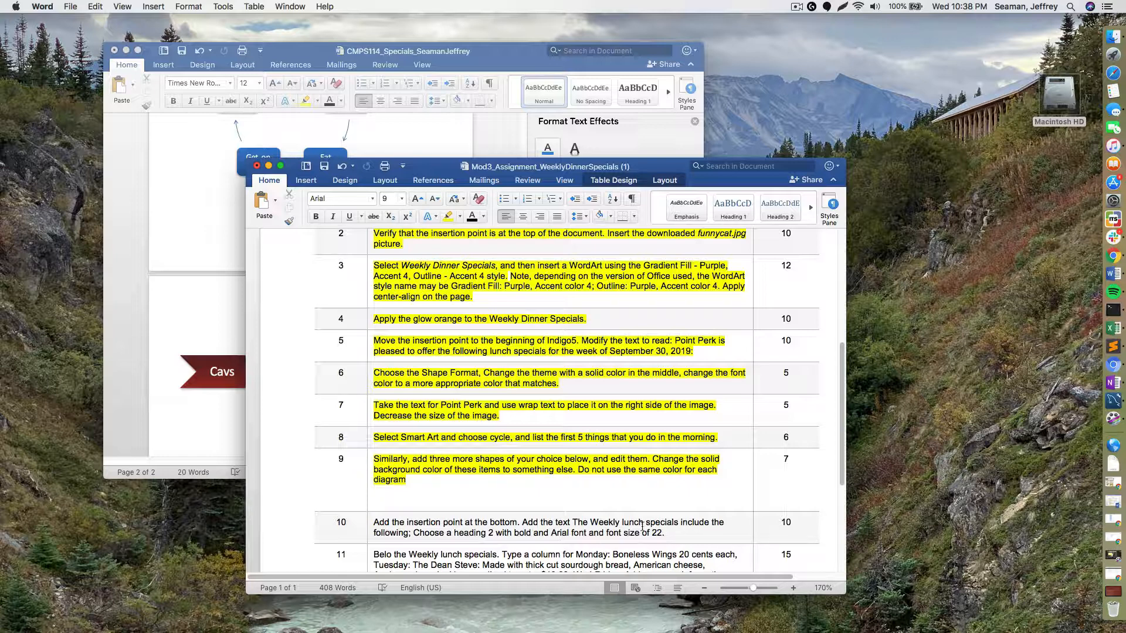
scroll(636, 528, "down", 1)
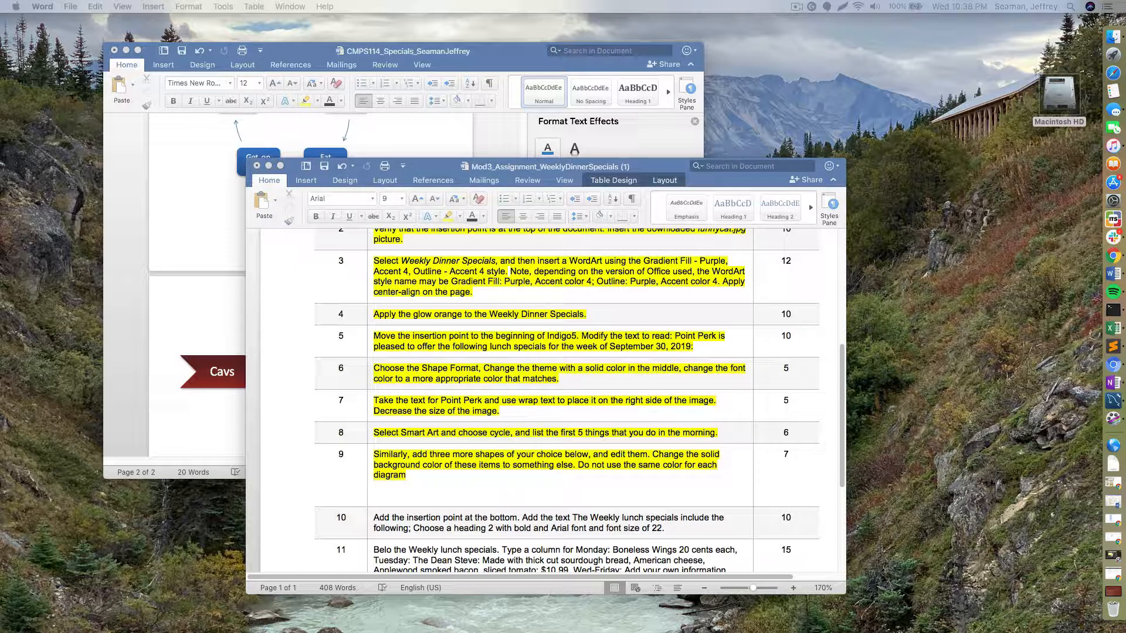
- Format the lunch specials line as Heading 2 in Arial, 22 pt, centred
left_click(440, 131)
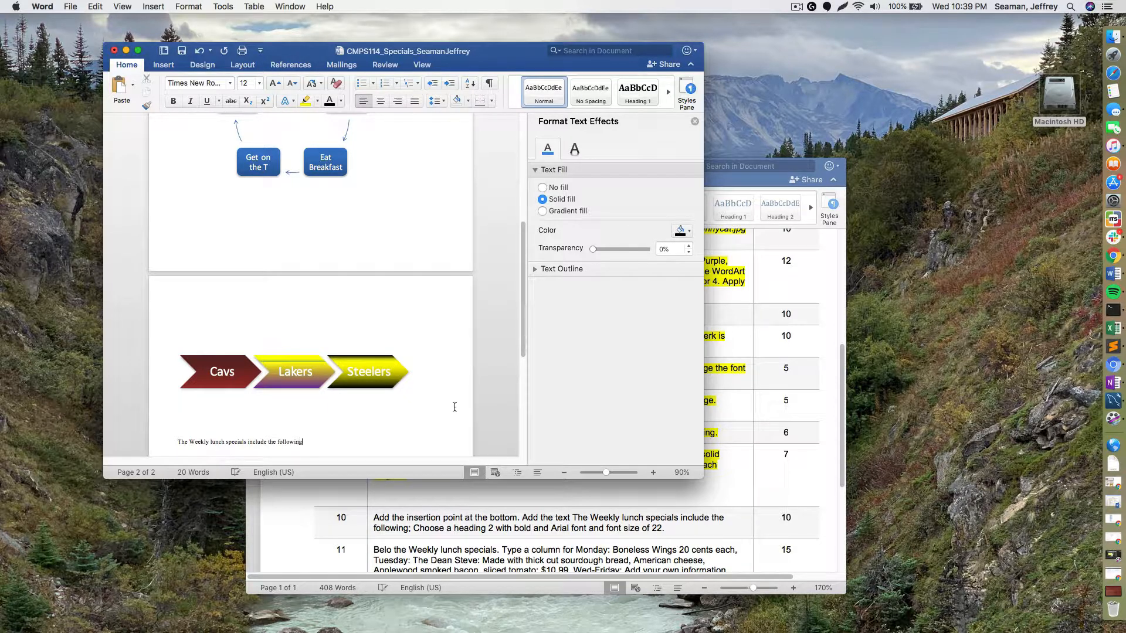
triple_click(280, 441)
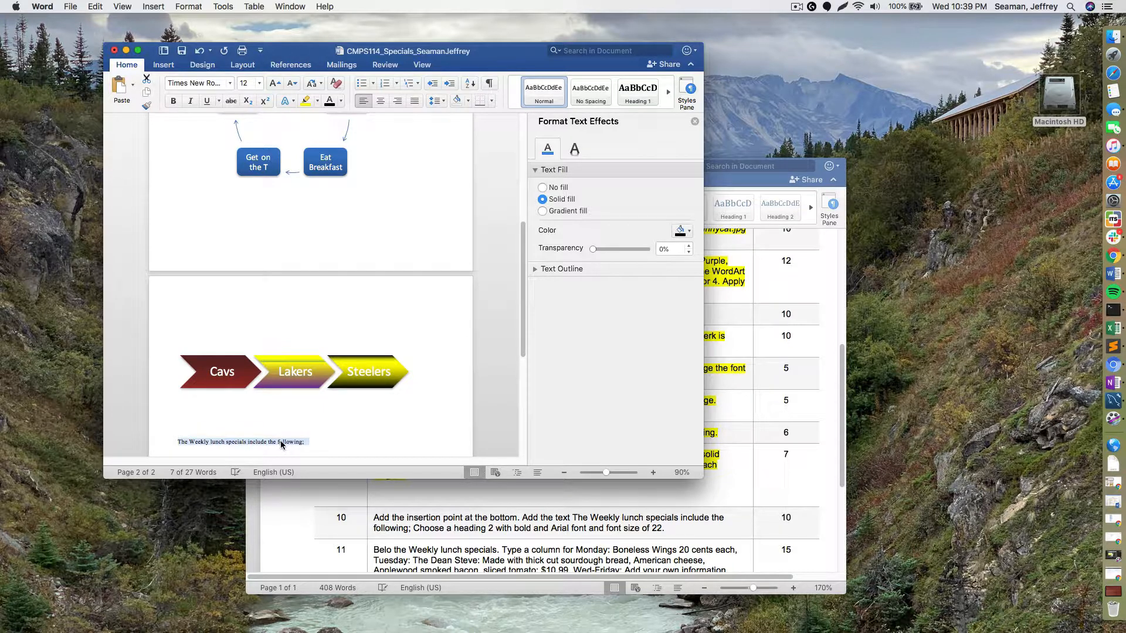
left_click(668, 92)
left_click(538, 96)
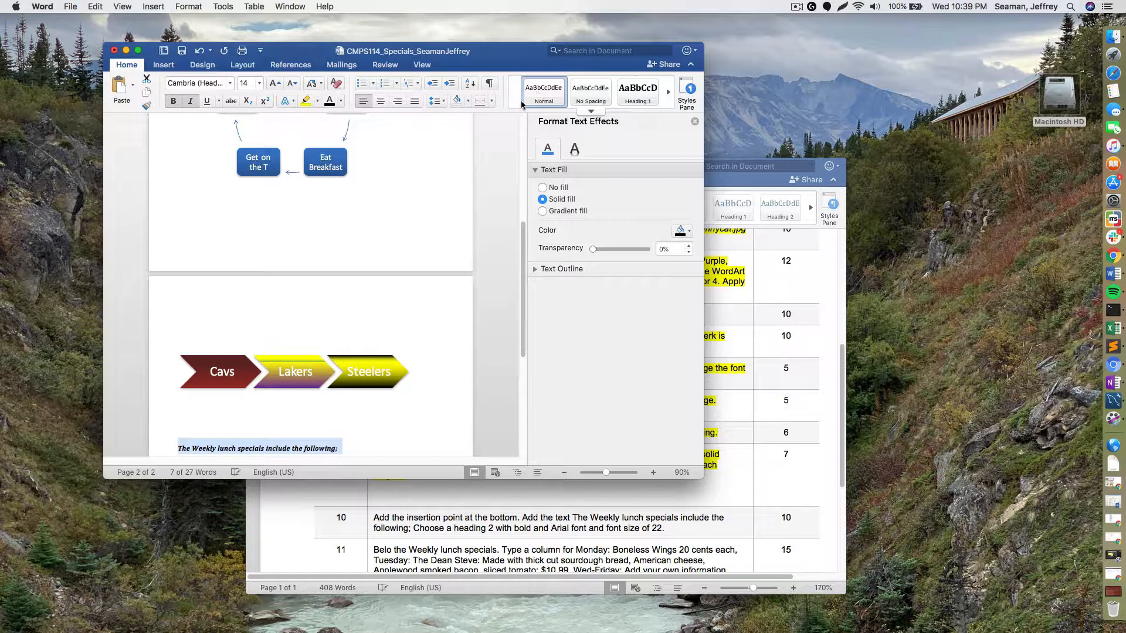
left_click(208, 85)
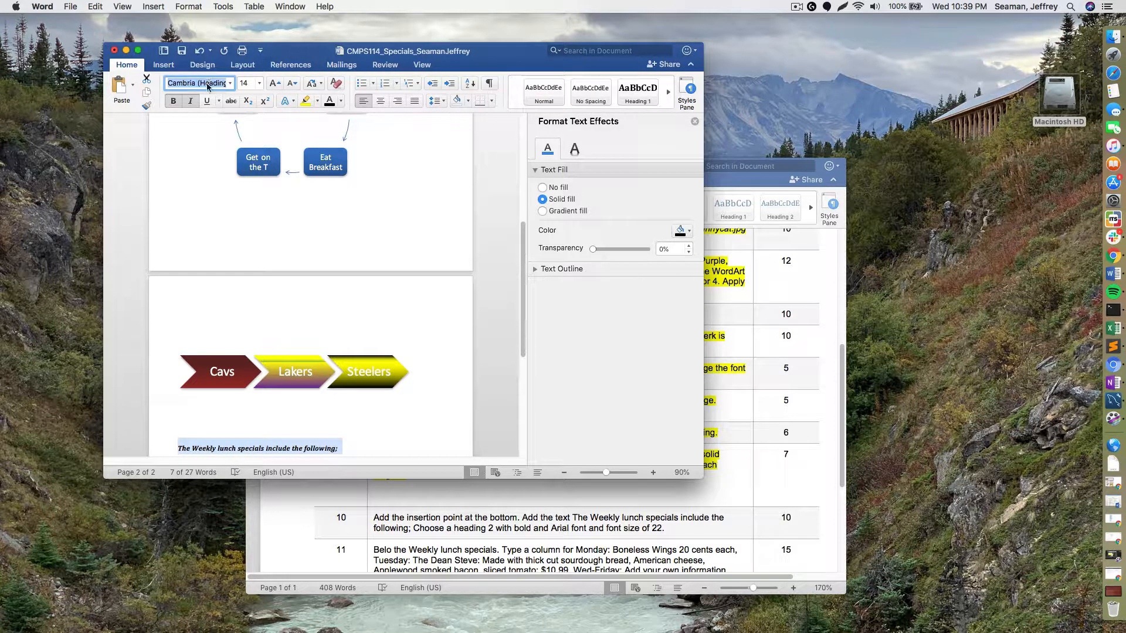
type("Arial")
left_click(259, 83)
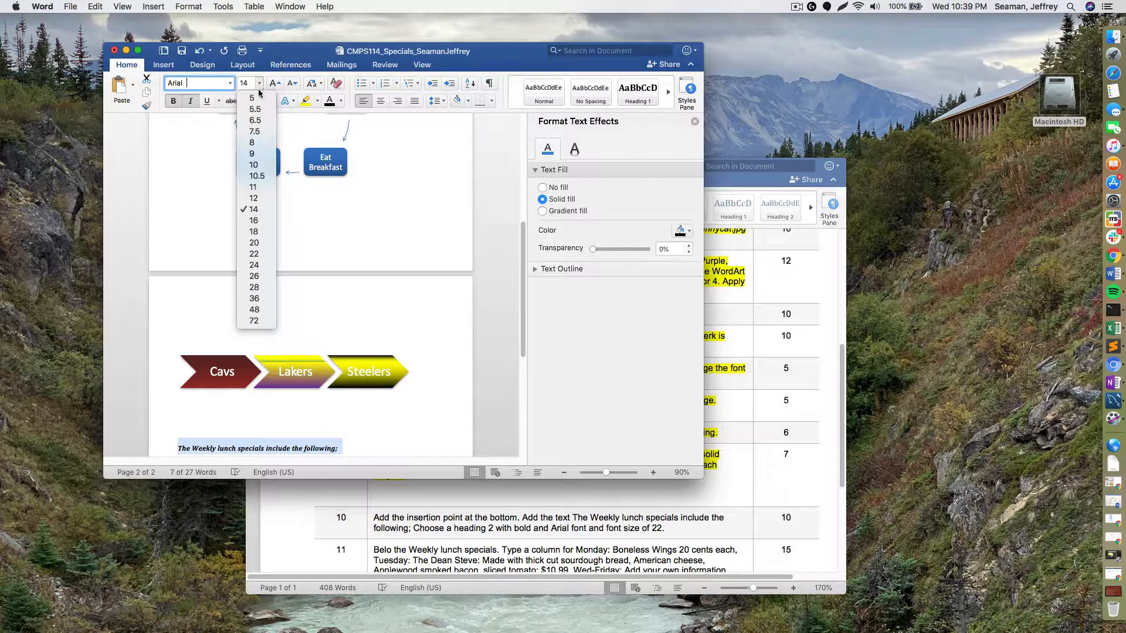
left_click(261, 255)
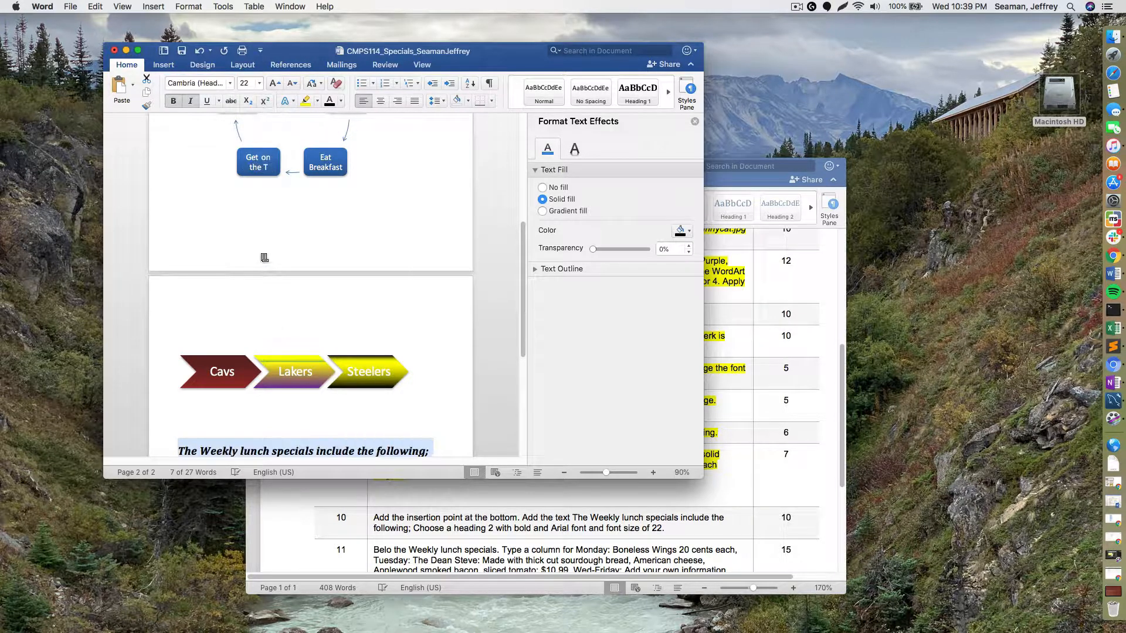
left_click(381, 101)
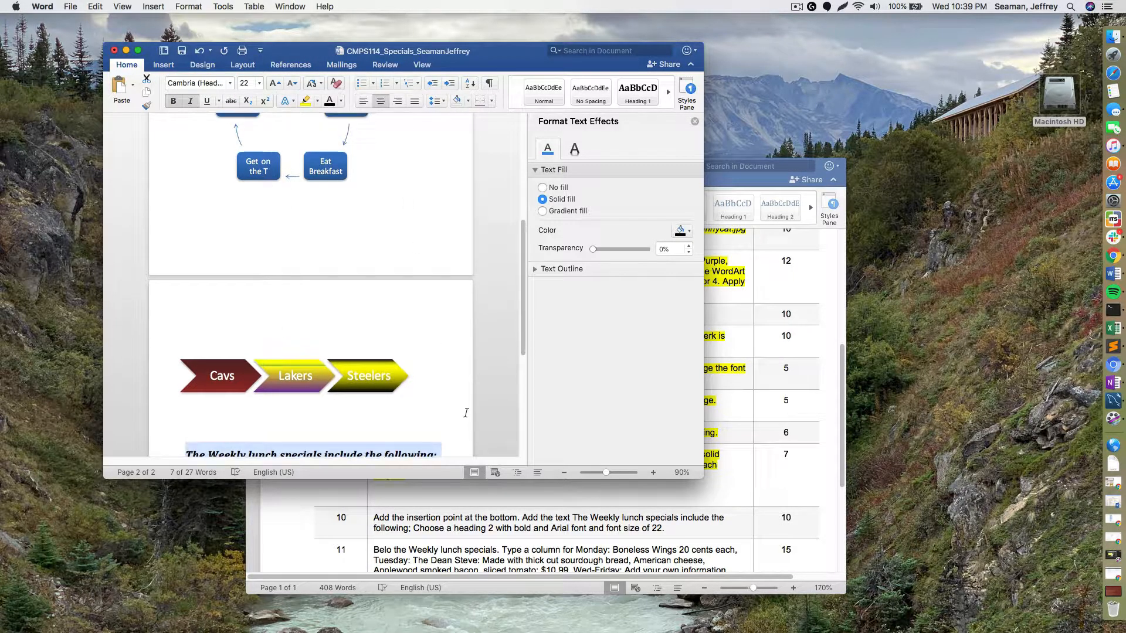
- Select the step 10 instruction text in the assignment document
scroll(465, 410, "down", 3)
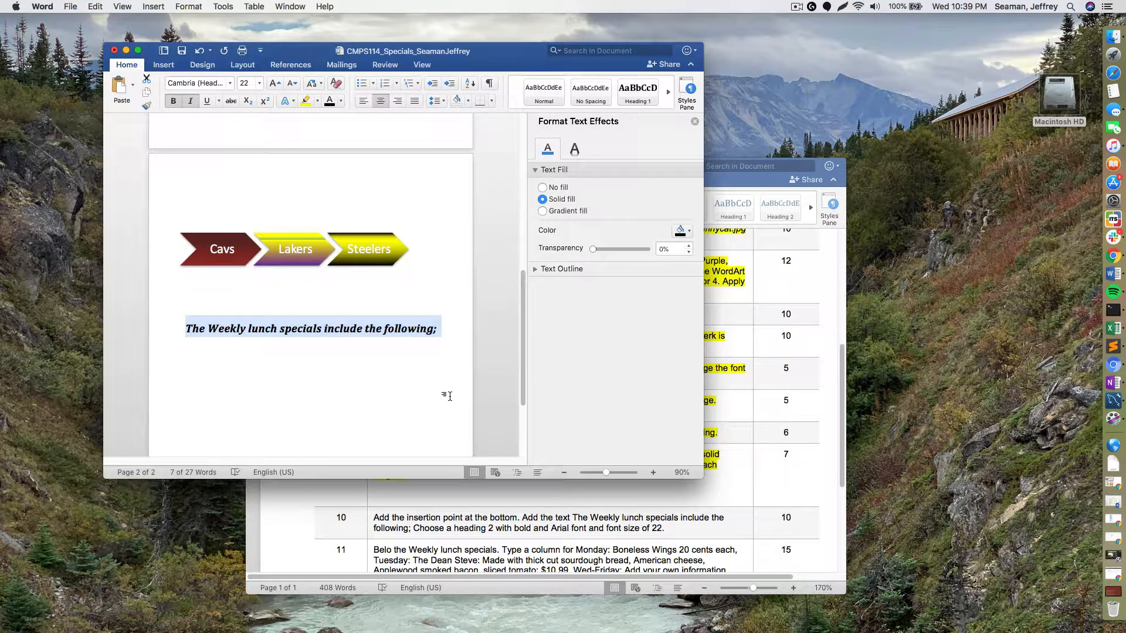
scroll(446, 396, "down", 1)
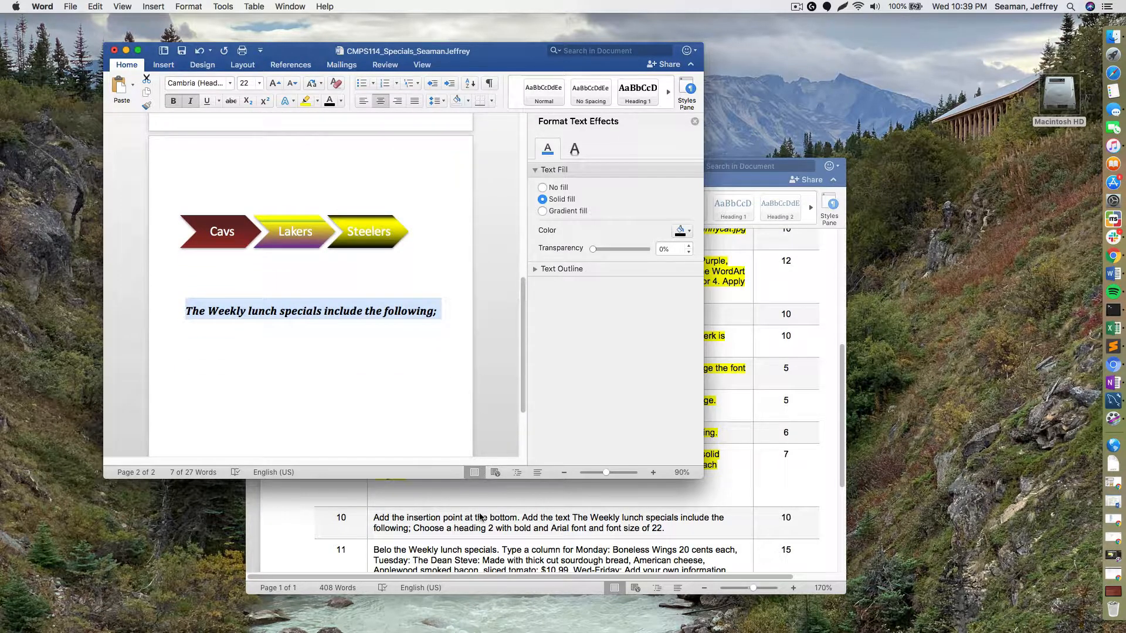
left_click(480, 522)
triple_click(481, 521)
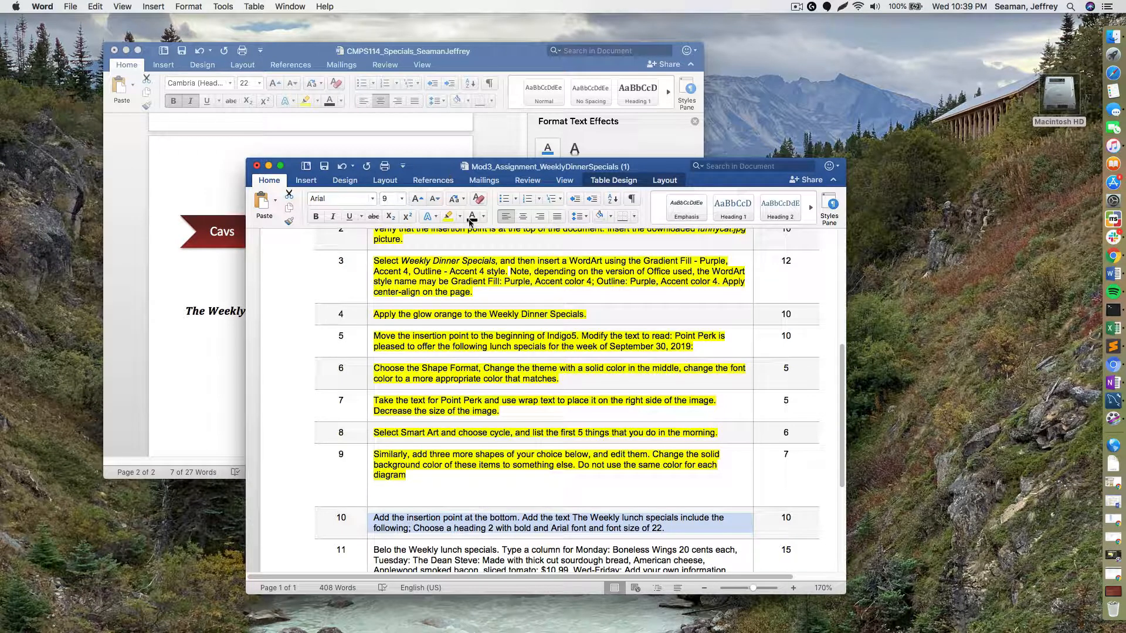
- Highlight step 10 yellow and correct 'Belo' to 'Below' in step 11
left_click(447, 216)
scroll(507, 524, "down", 1)
scroll(507, 524, "down", 3)
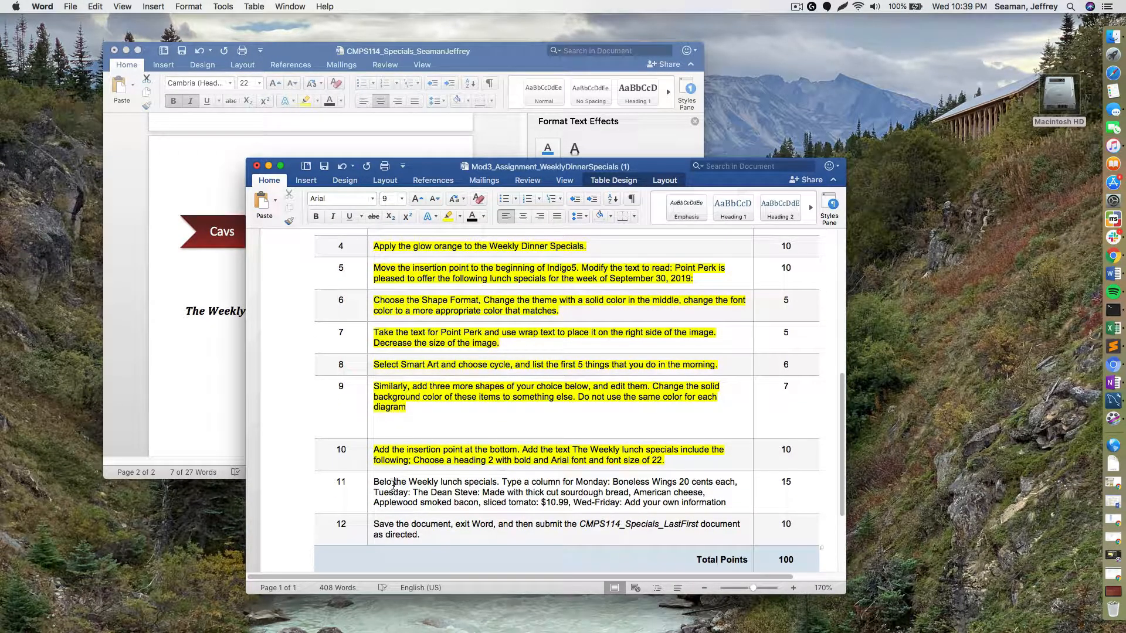
left_click(393, 484)
type("w")
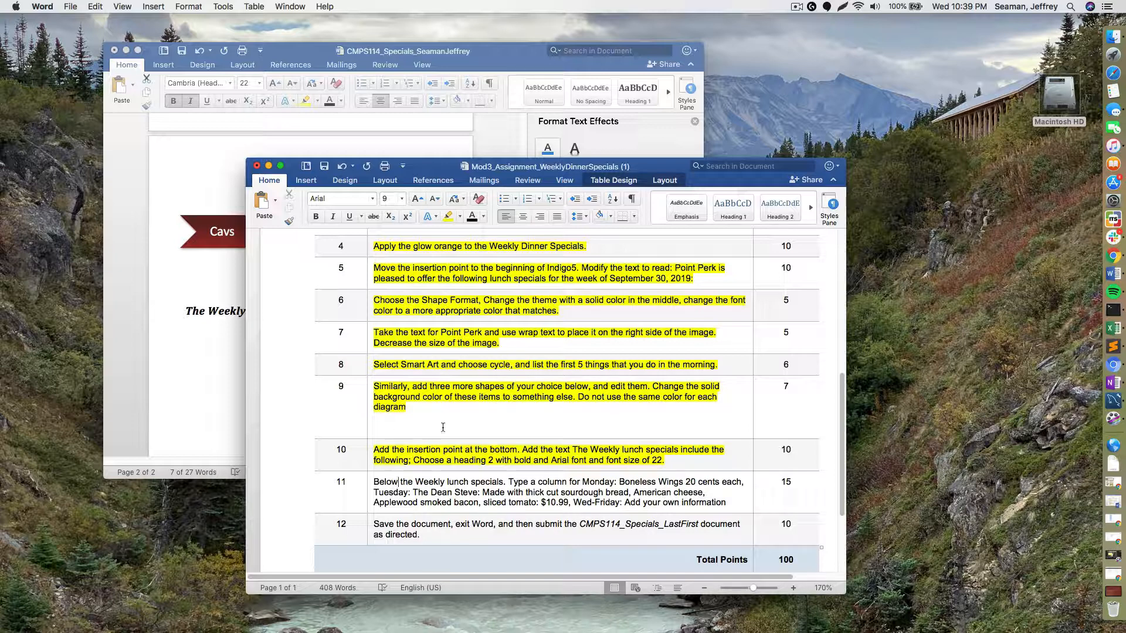
- Add a new bulleted line below the lunch specials heading in the flyer
left_click(197, 334)
left_click(446, 312)
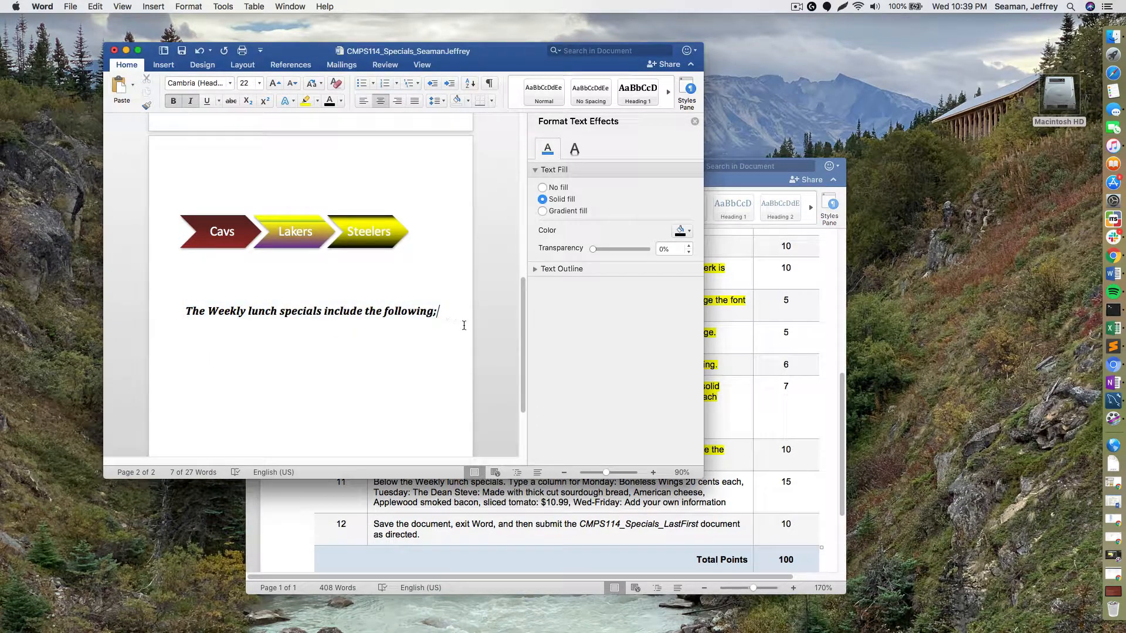
key("Return")
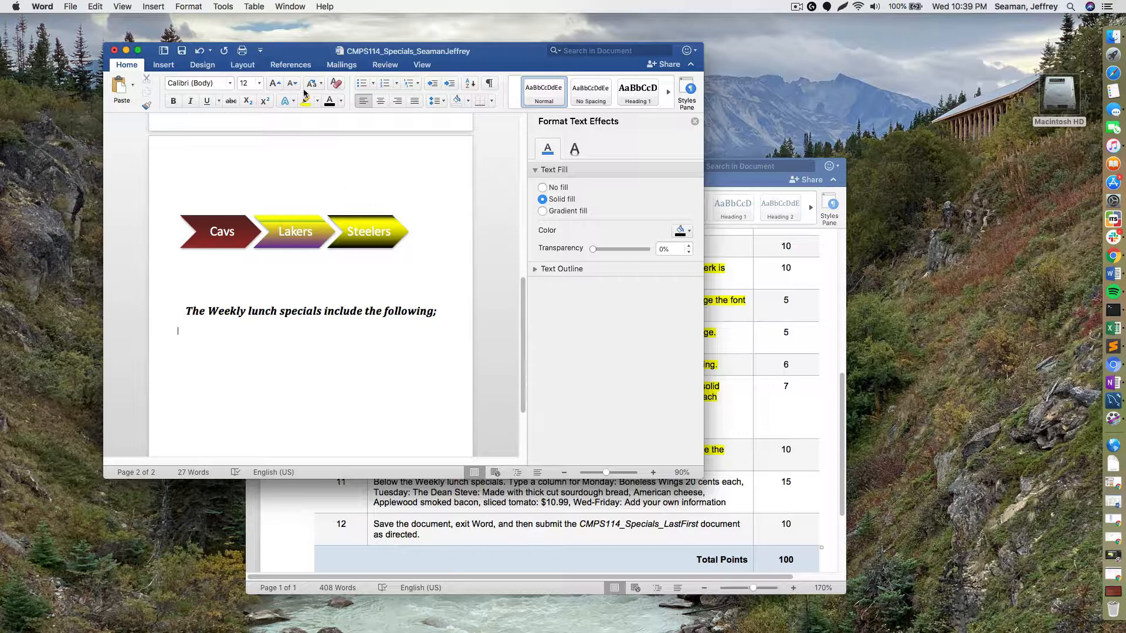
left_click(360, 83)
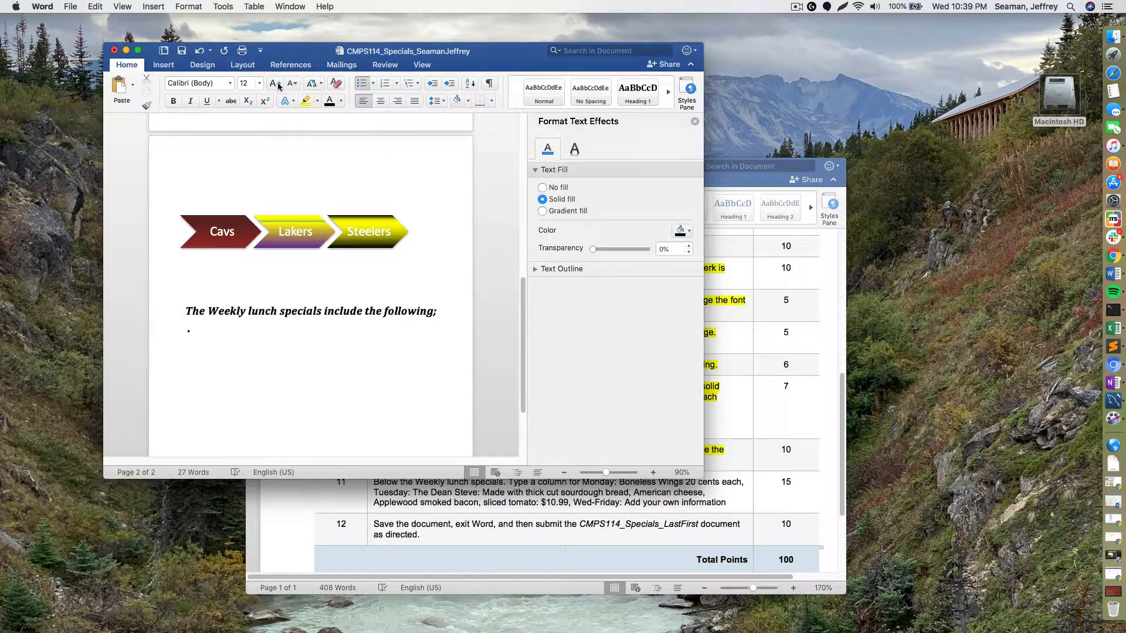
- Set the bullet line's font to Arial, dismissing an invalid 'Monda' font-size entry
left_click(194, 83)
type("A")
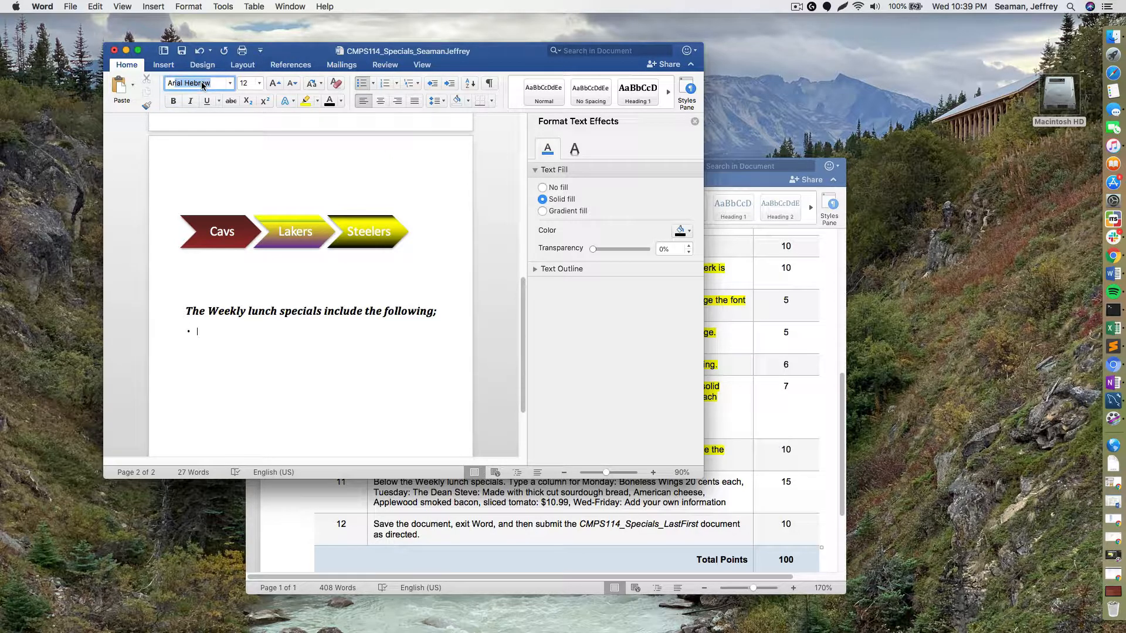
type("rial")
key("Tab")
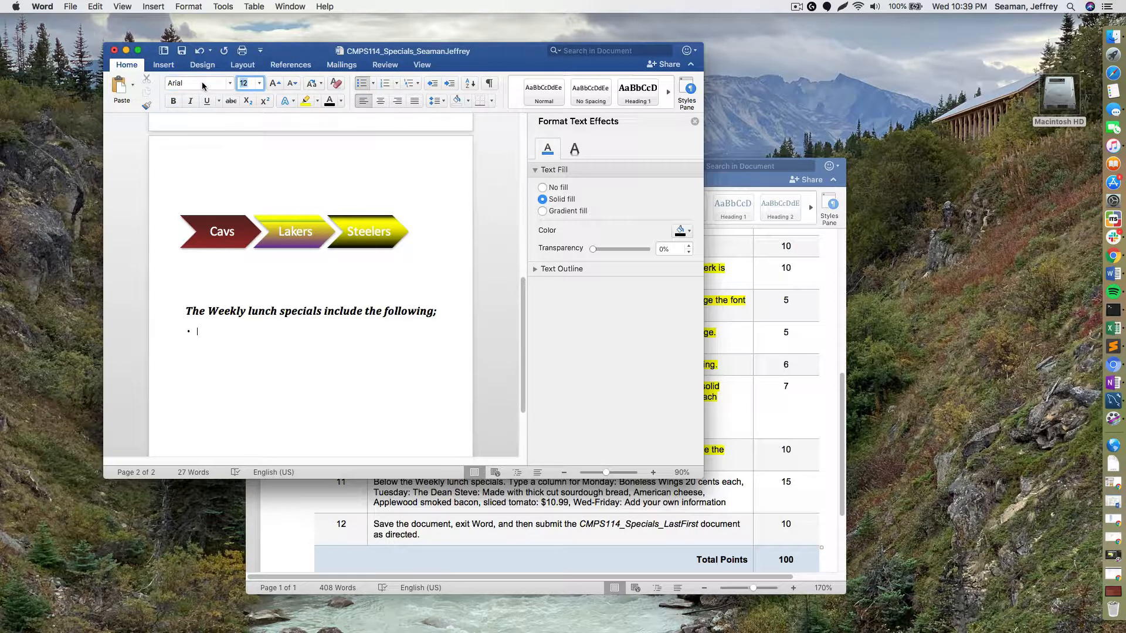
left_click(277, 86)
type("Monda")
key("Return")
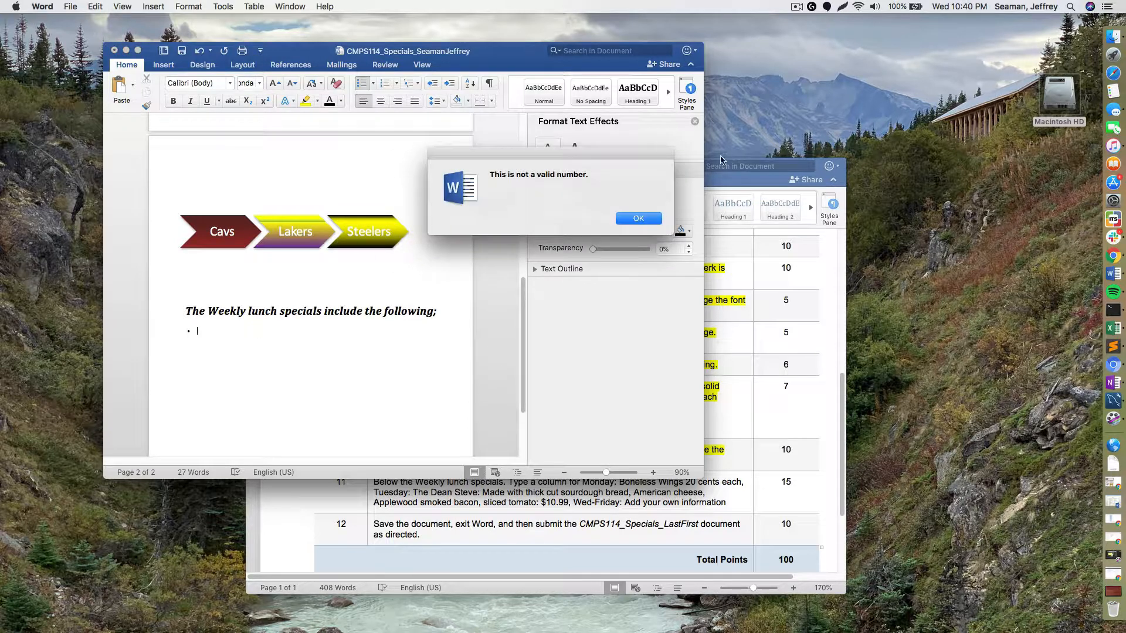
key("Return")
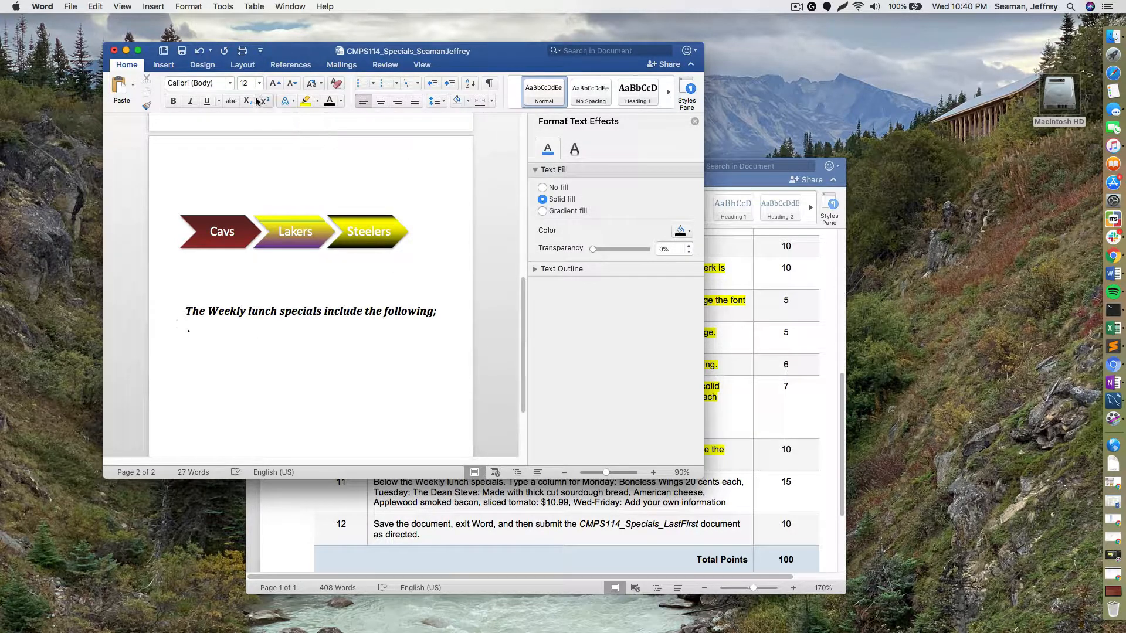
- Type the first bullet 'Monday: Boneless Wings 20 cents ea' at an enlarged font size
left_click(273, 88)
left_click(272, 88)
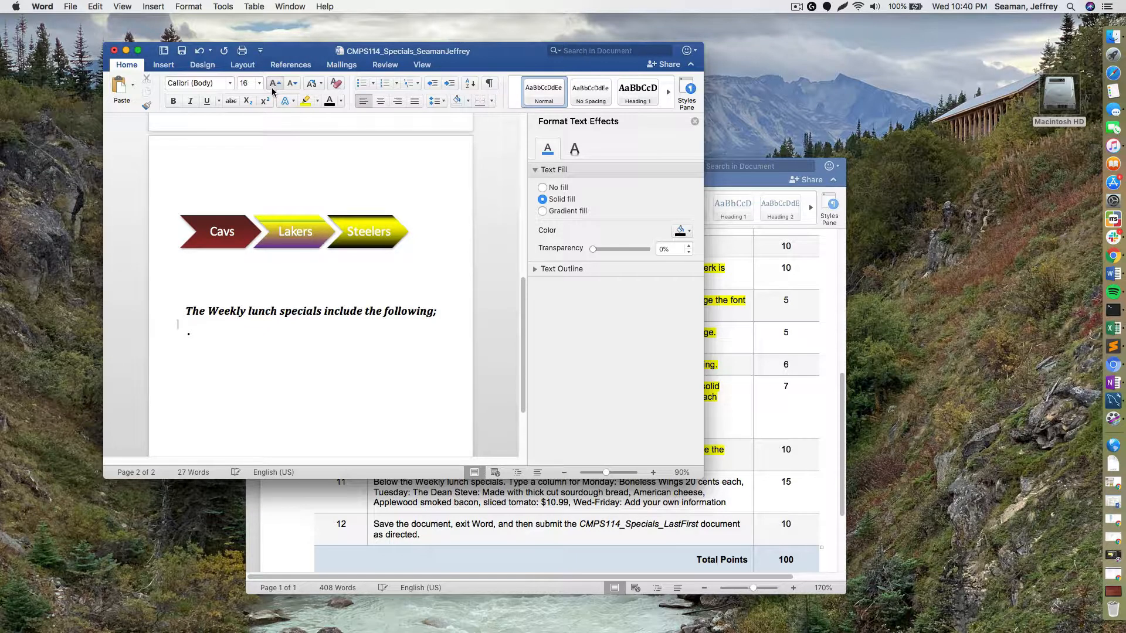
left_click(214, 334)
type("Monday: Bone")
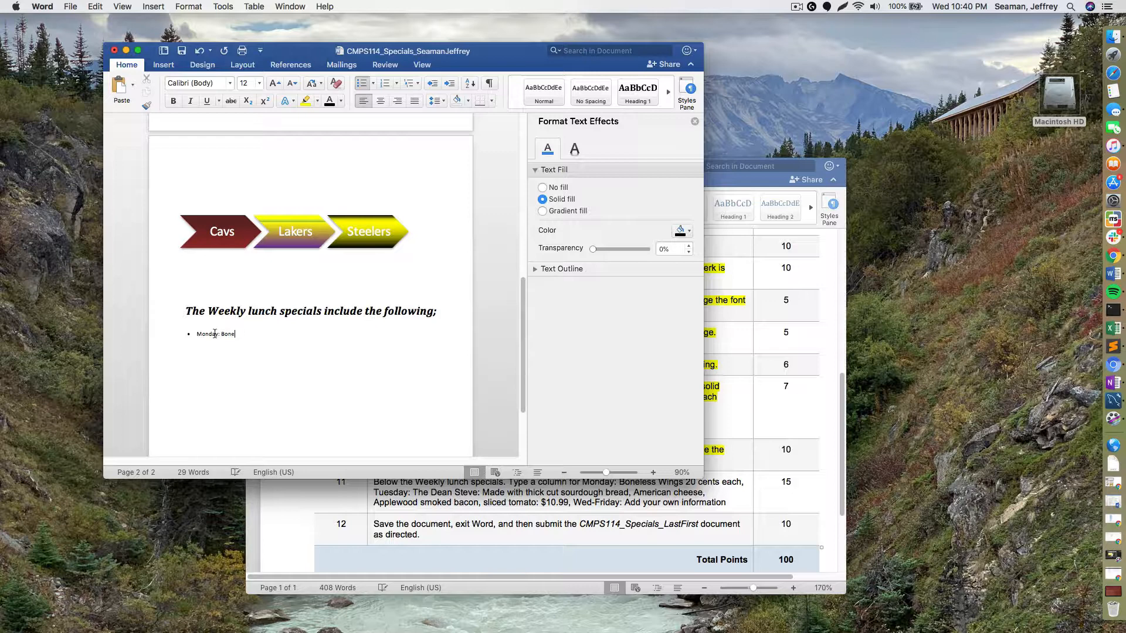
type("less Wings 20 cents each")
- Make the whole Monday bullet line 20-point Arial
triple_click(205, 334)
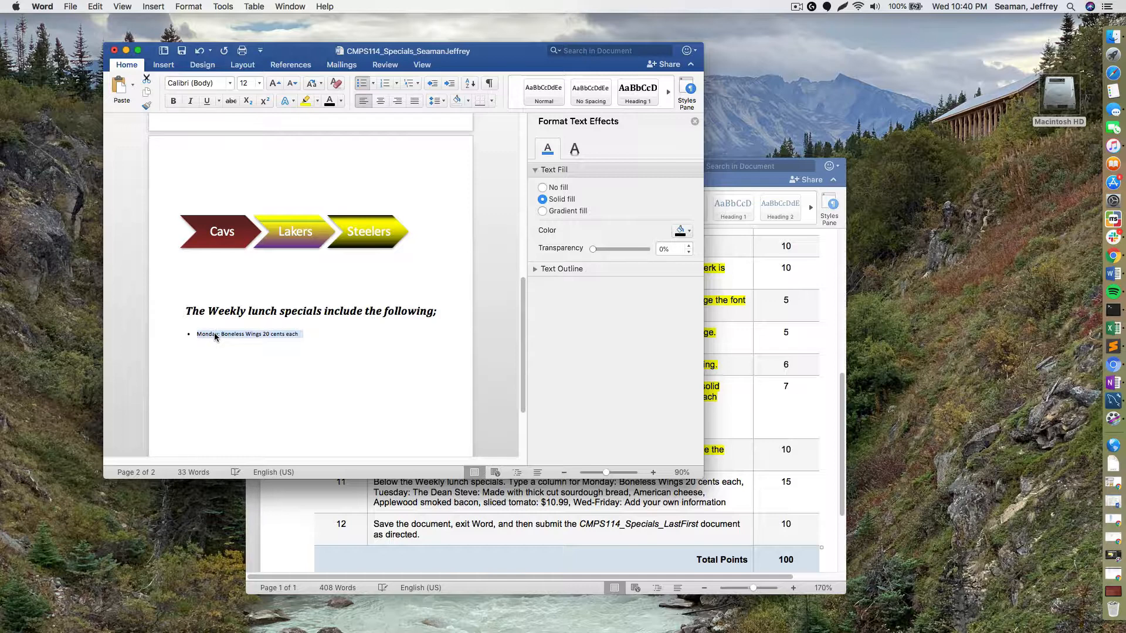
left_click(274, 83)
left_click(273, 83)
left_click(273, 84)
left_click(273, 84)
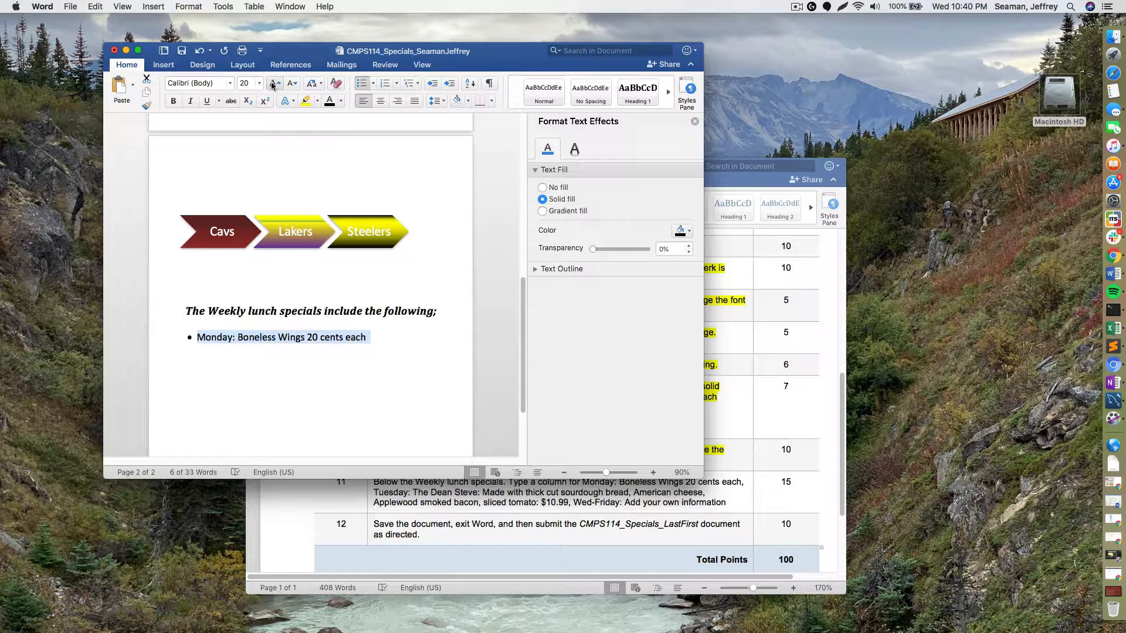
left_click(230, 83)
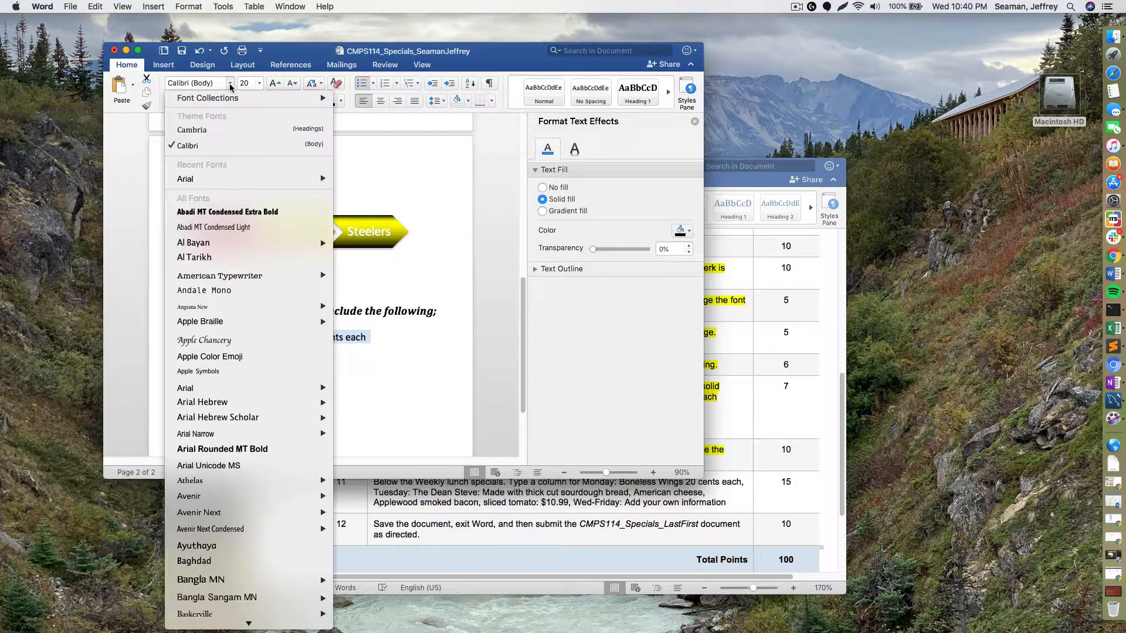
left_click(209, 177)
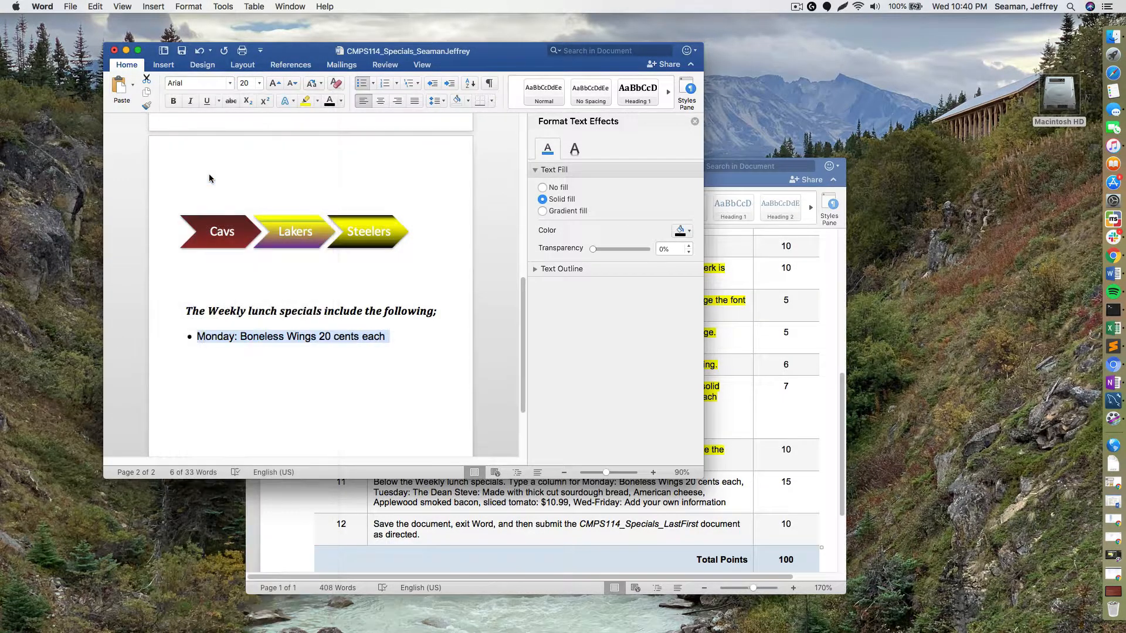
- Add a Tuesday bullet: The Dean Steve on thick cut sourdough with American cheese, bacon, tomato, $10.99
left_click(425, 346)
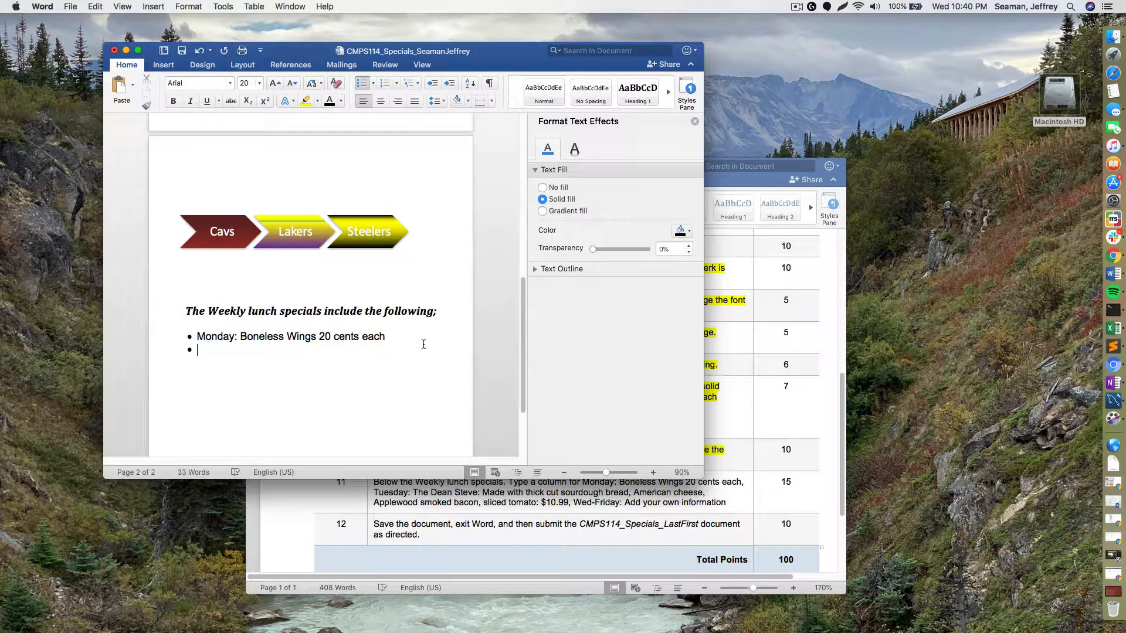
type("Tuesday: The Dean Steve:")
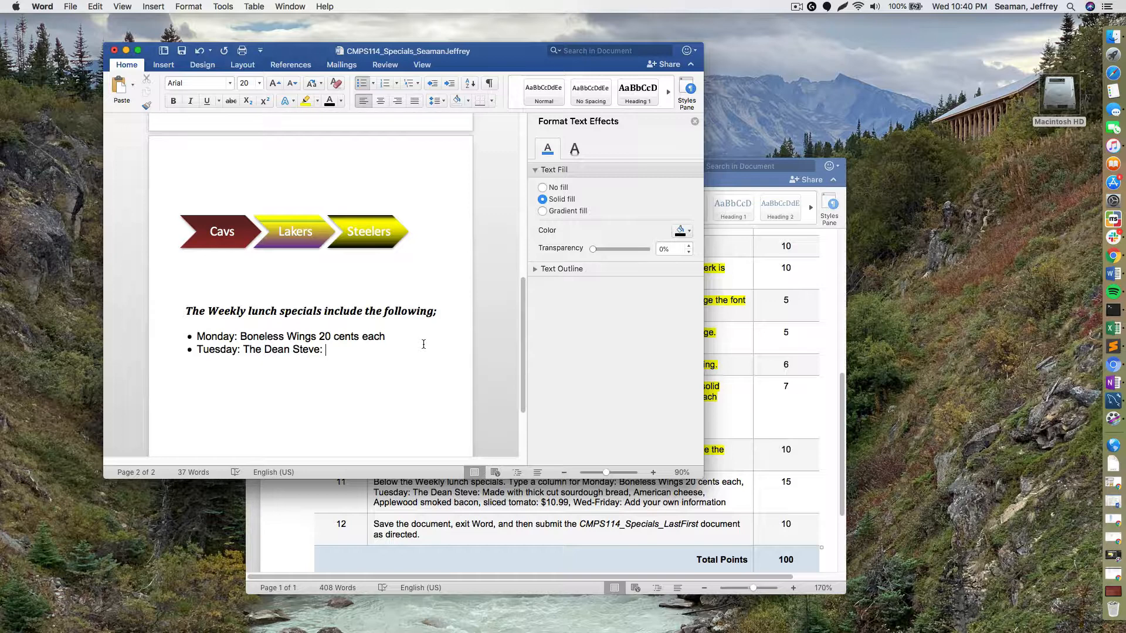
type(" Made with tehich")
key("BackSpace")
key("BackSpace")
key("BackSpace")
key("BackSpace")
key("BackSpace")
key("BackSpace")
type("hick cut sourdough")
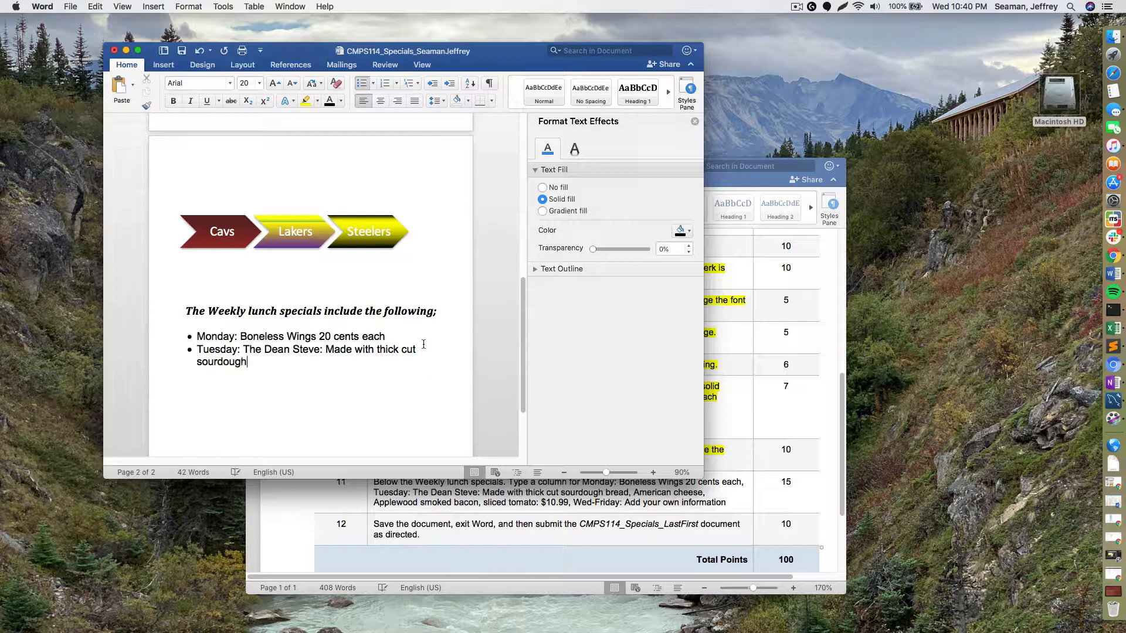
type(" bread, American cheese")
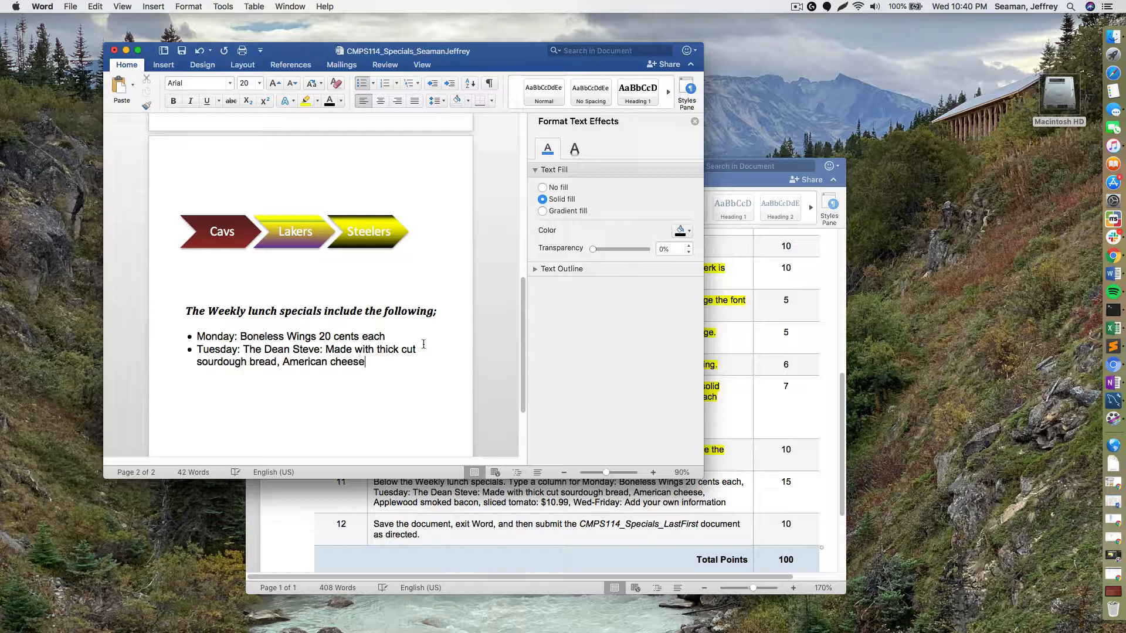
type(", Applewood smoked ba")
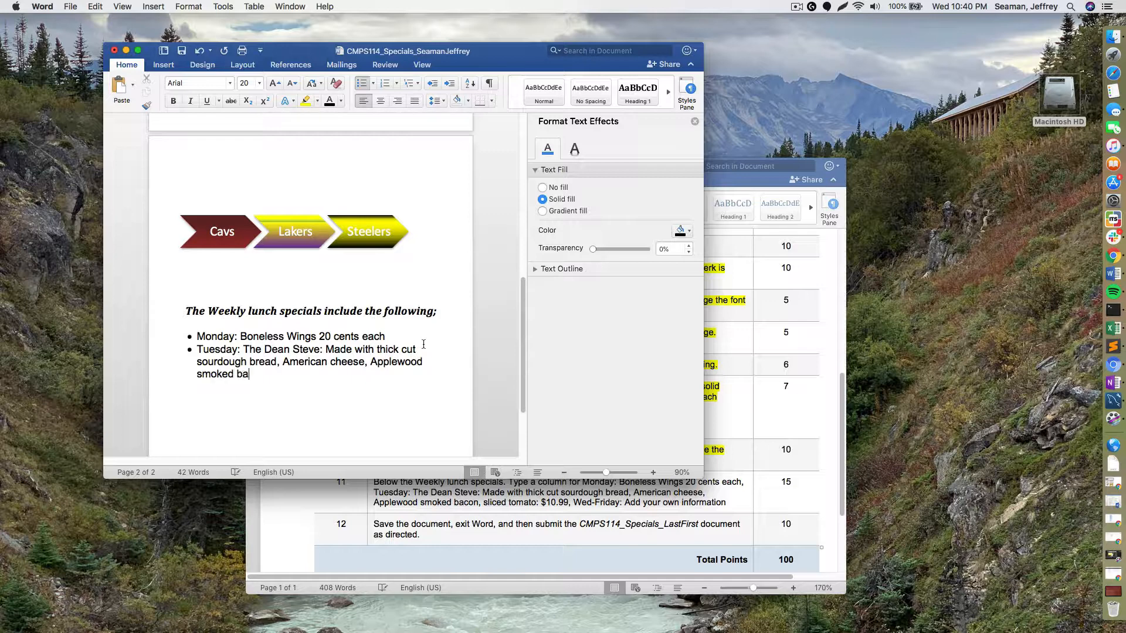
type("con, sliced tomat")
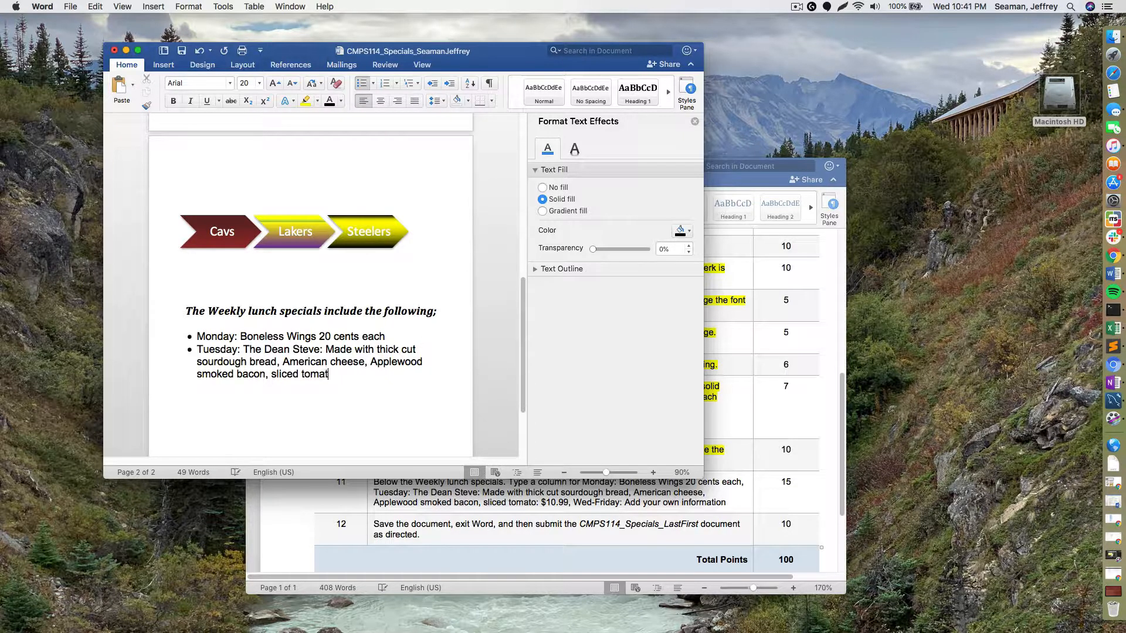
type("o: $10.99")
- Add new bullets for Wednesday:, Thursday: and Friday: below Tuesday
key("Return")
type("Wedne")
key("Return")
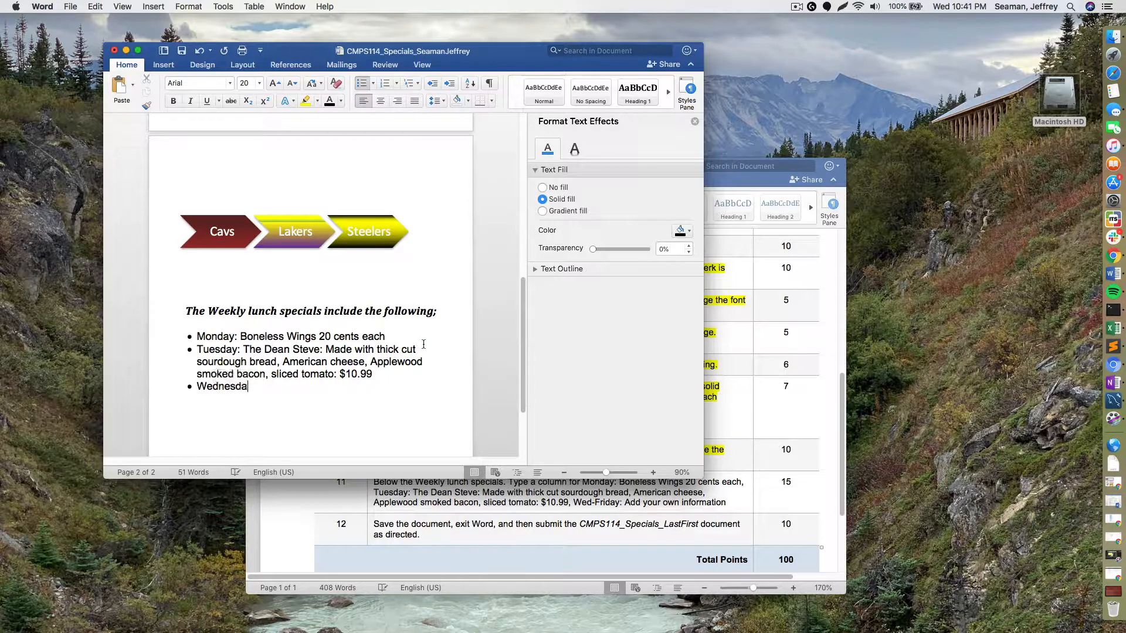
type("hur")
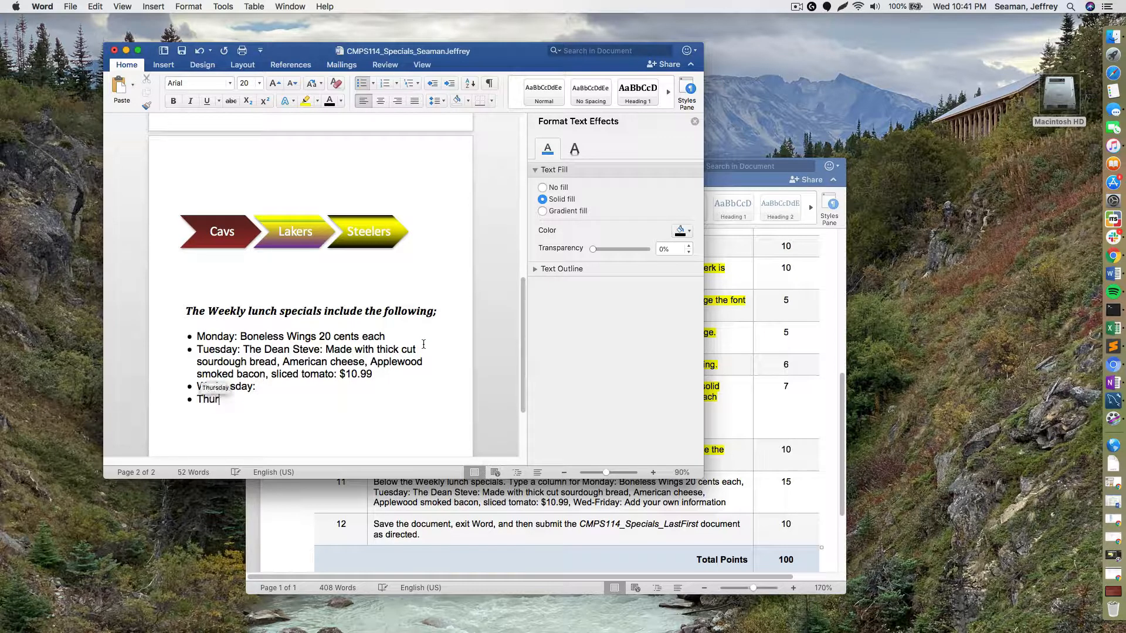
type("sday: Friday:”")
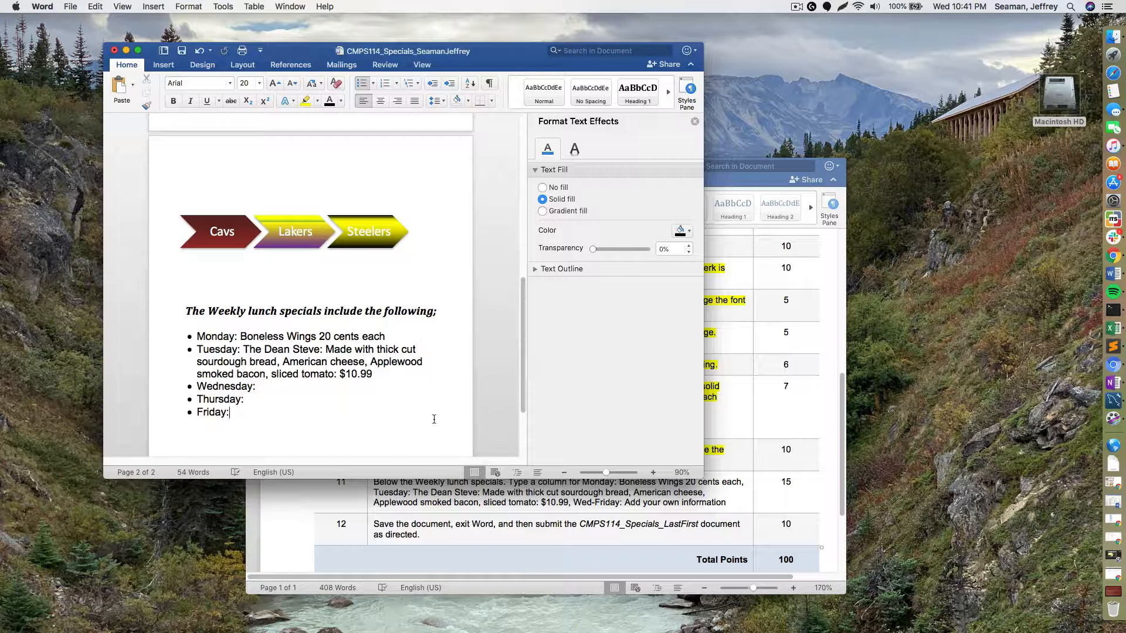
- Highlight instruction step 11 in yellow in the assignment instructions document
left_click(549, 517)
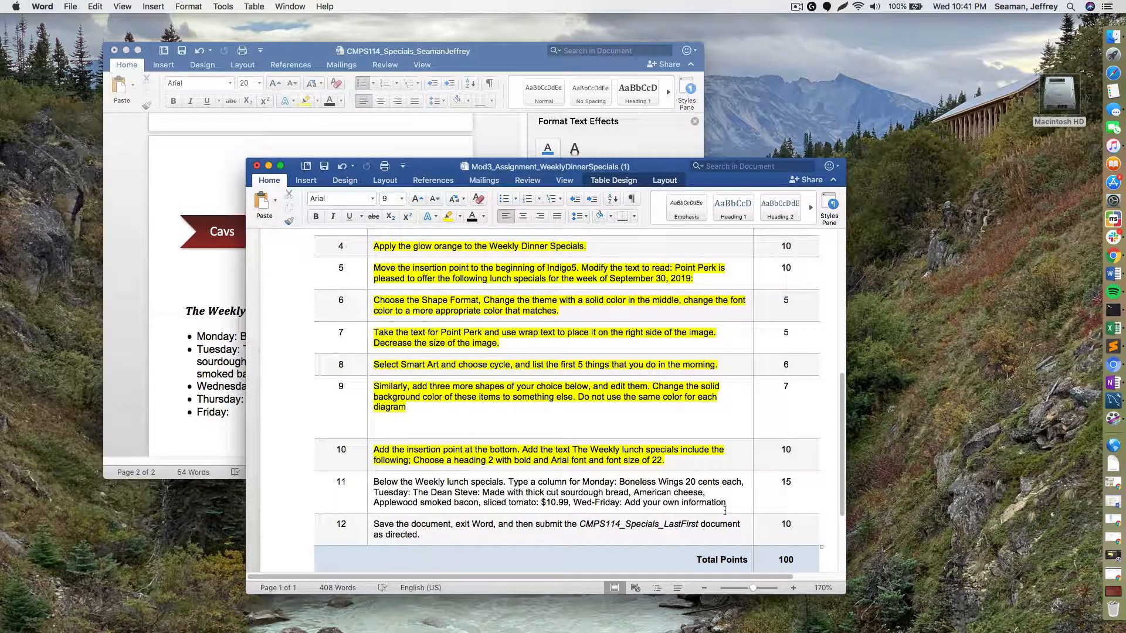
left_click_drag(732, 507, 374, 482)
left_click(446, 217)
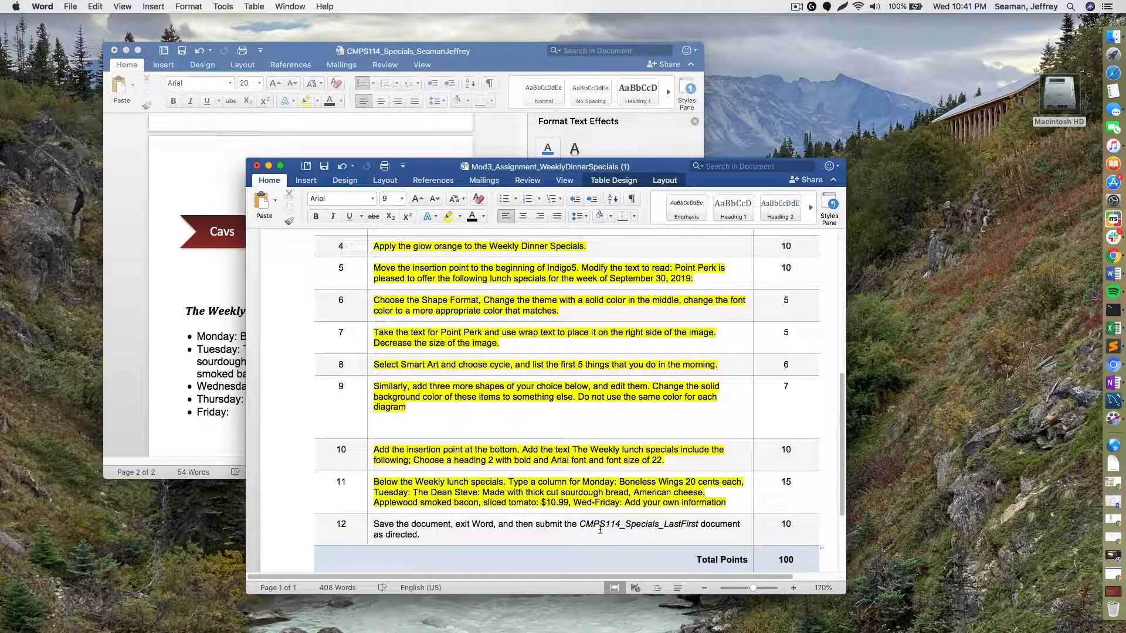
- Save the flyer document
left_click(221, 161)
left_click(71, 7)
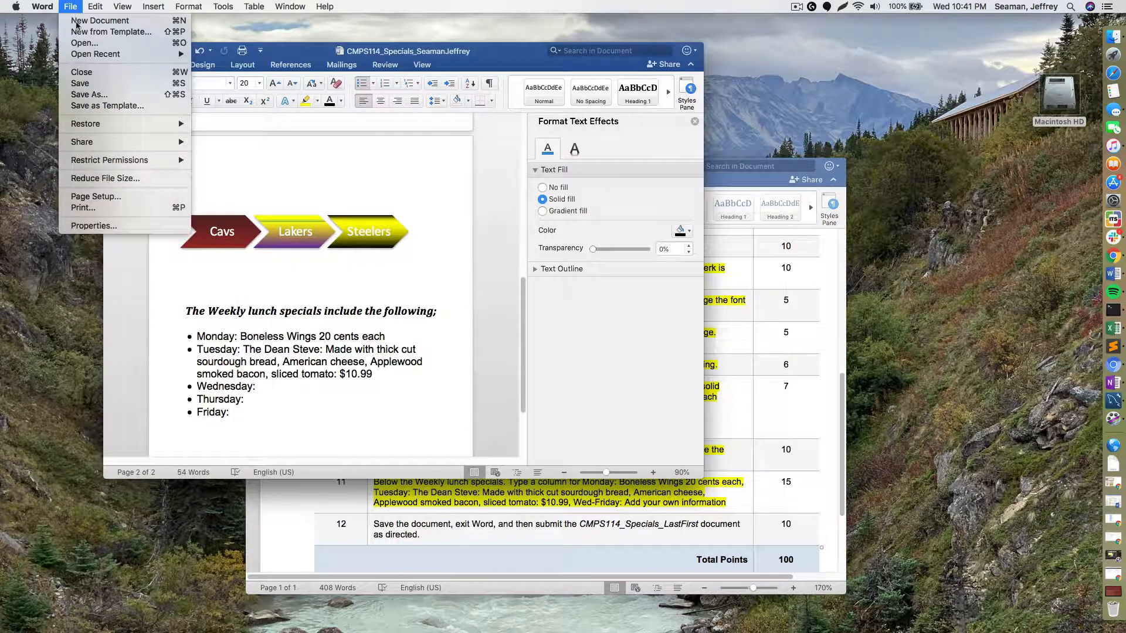
left_click(80, 83)
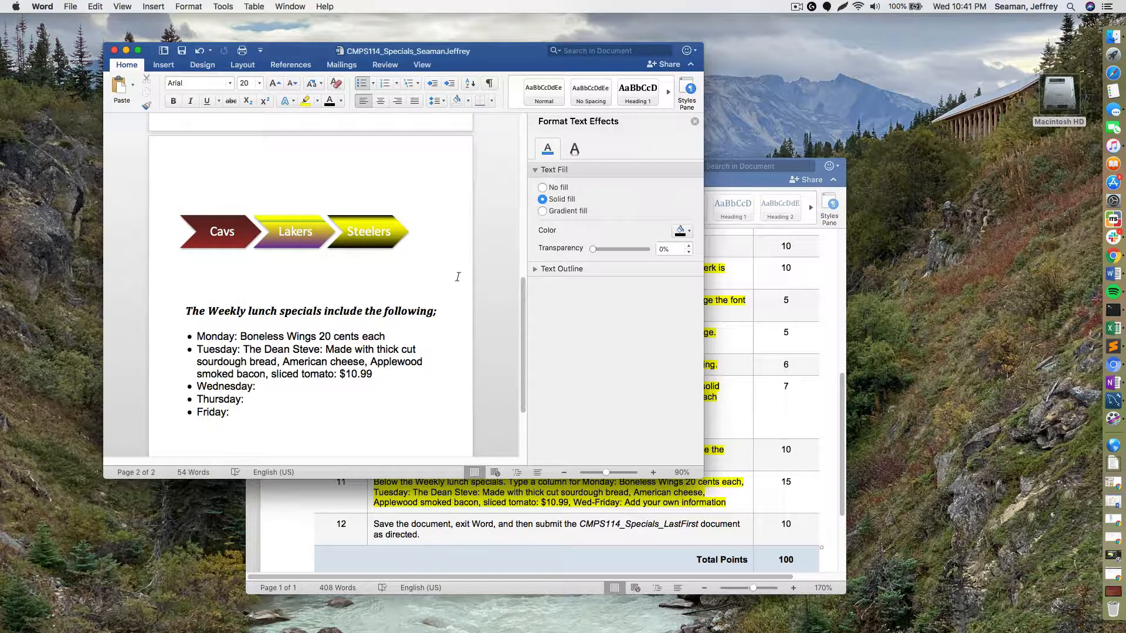
- Highlight instruction step 12 in yellow in the assignment instructions document
left_click(550, 529)
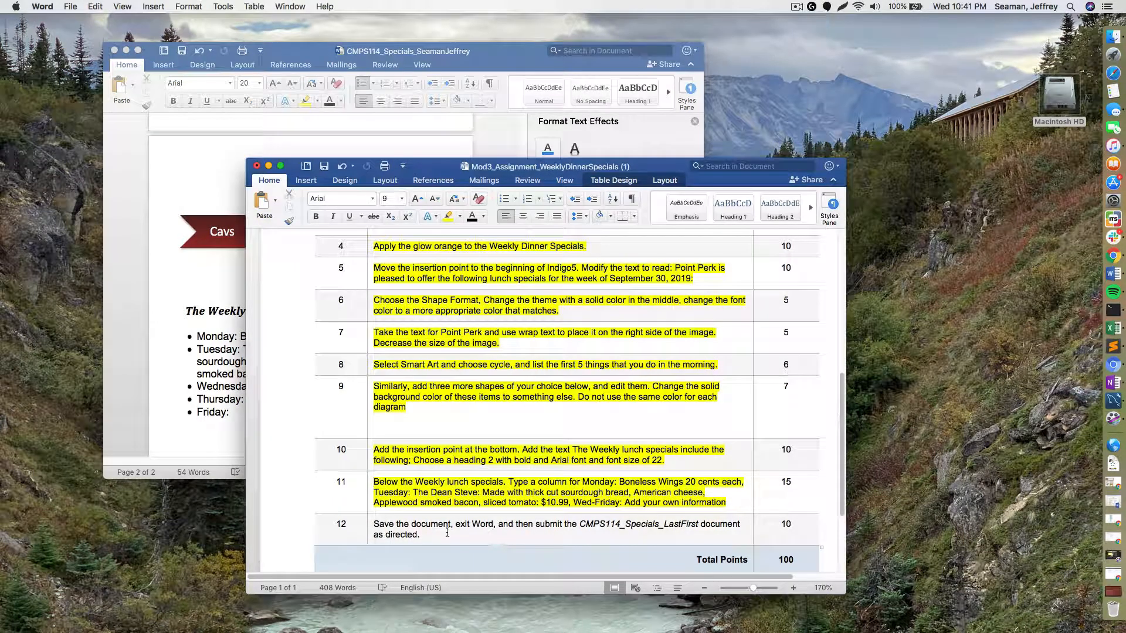
left_click_drag(420, 535, 374, 525)
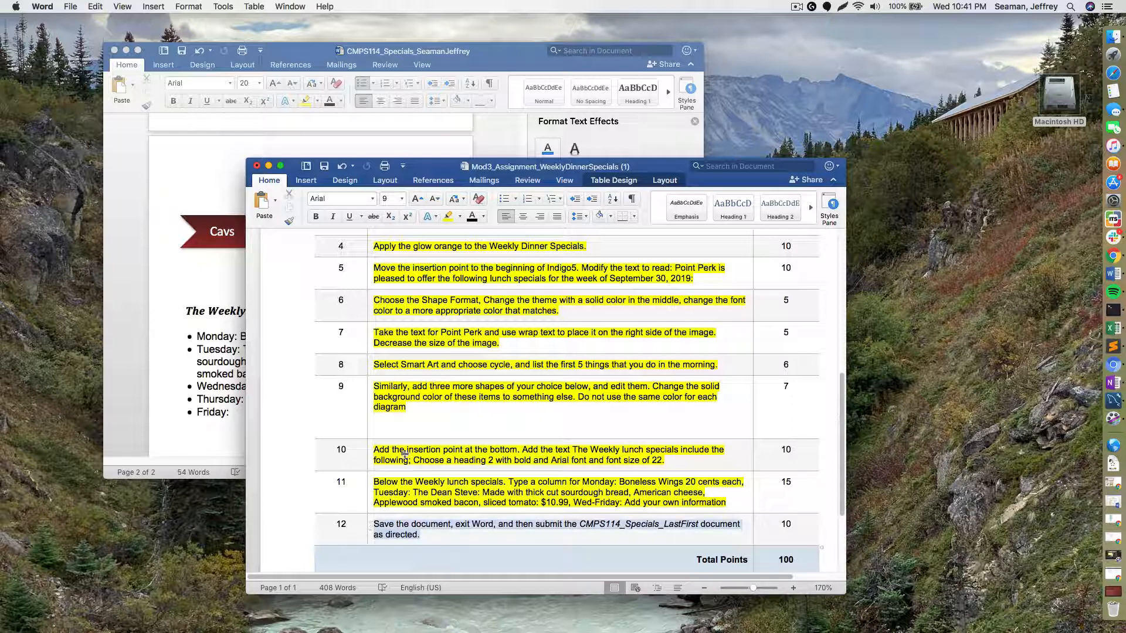
left_click(448, 216)
scroll(515, 434, "down", 3)
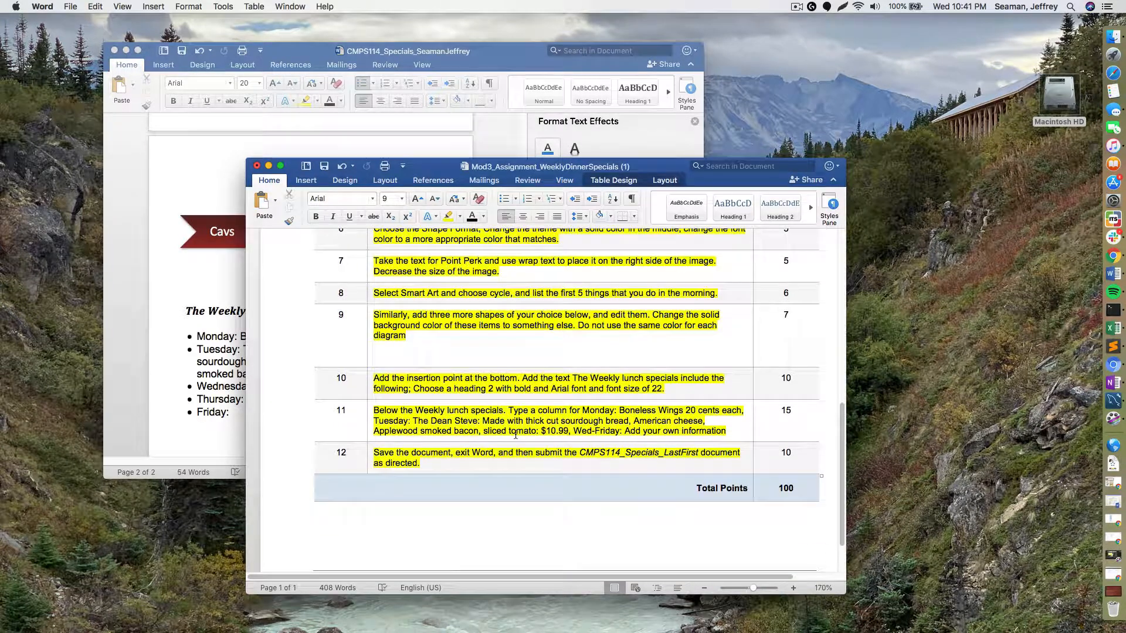
scroll(515, 434, "up", 15)
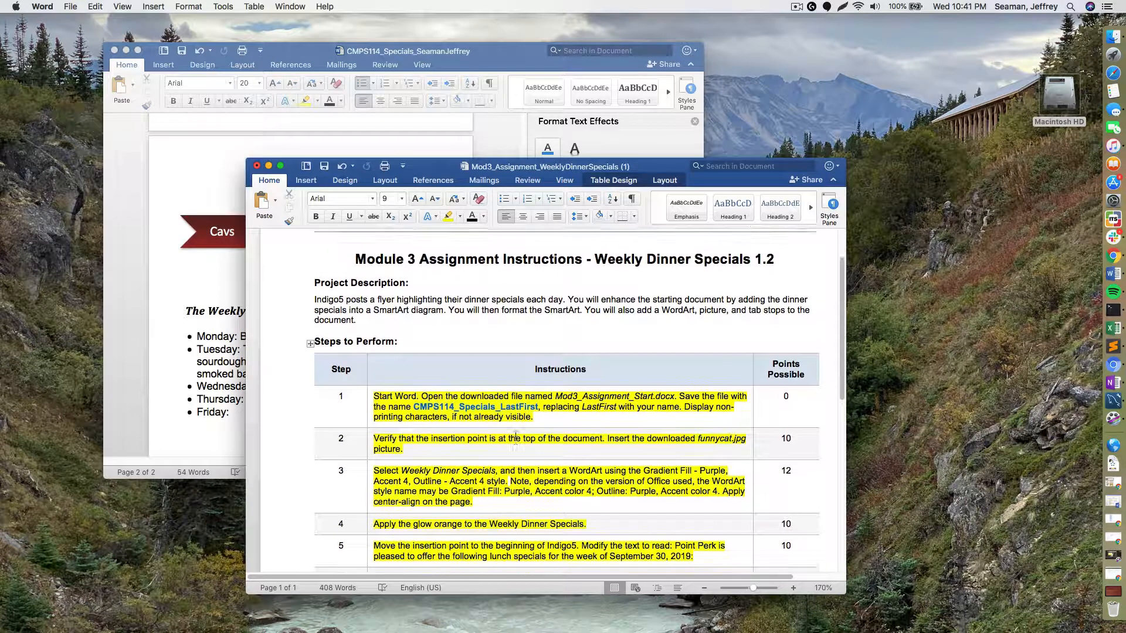
scroll(515, 434, "up", 3)
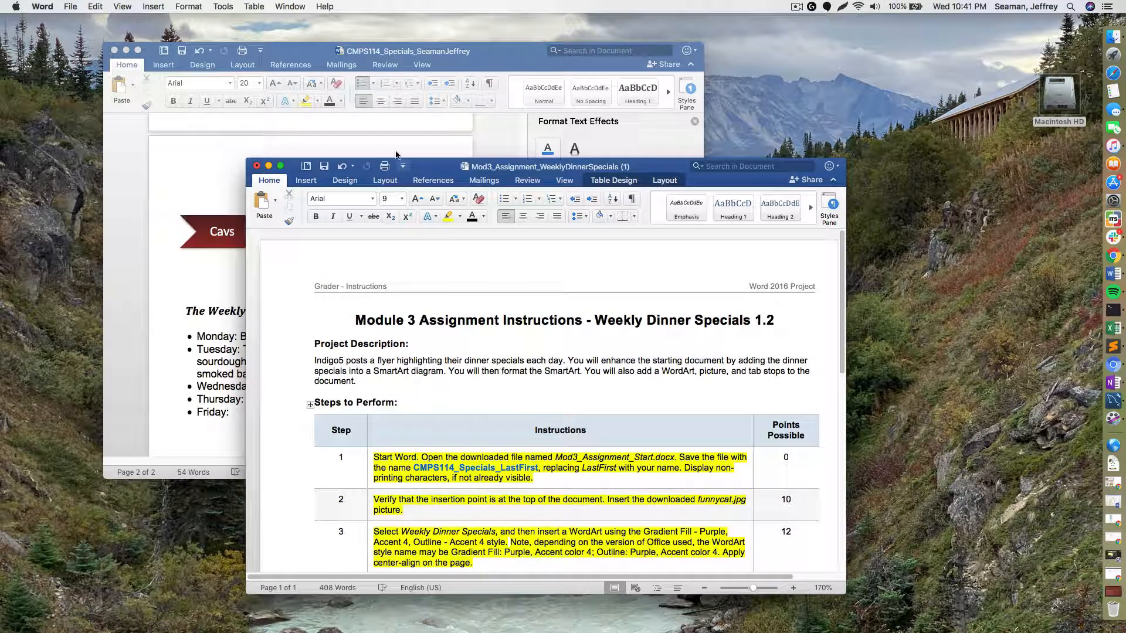
- Close the Format Text Effects pane in the flyer
left_click(675, 139)
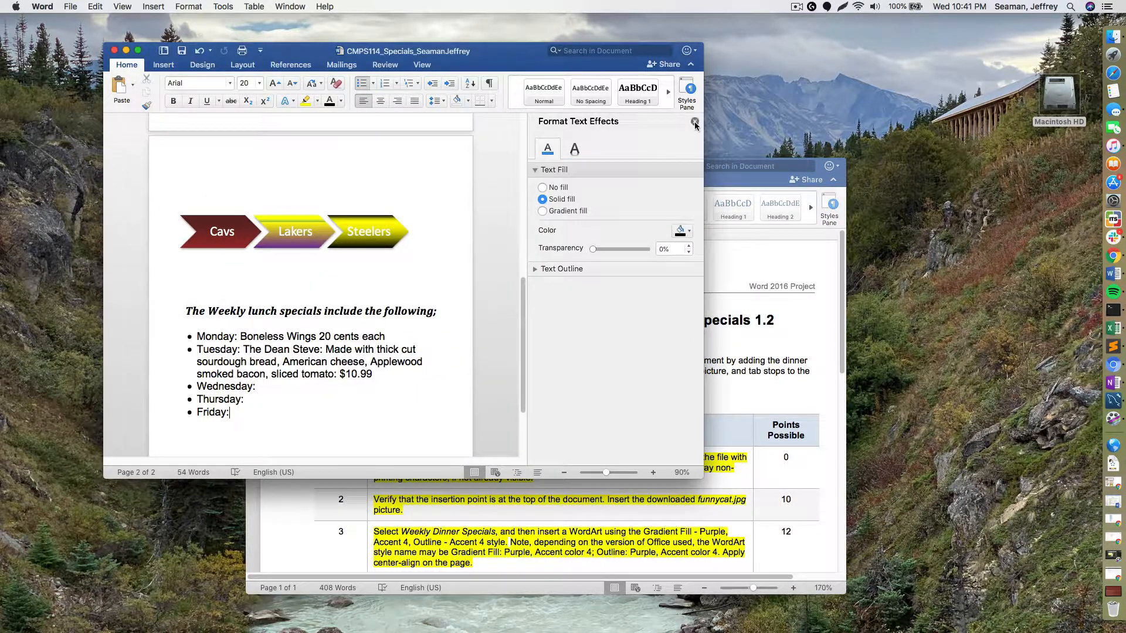
left_click(694, 122)
scroll(448, 329, "down", 3)
scroll(453, 324, "up", 10)
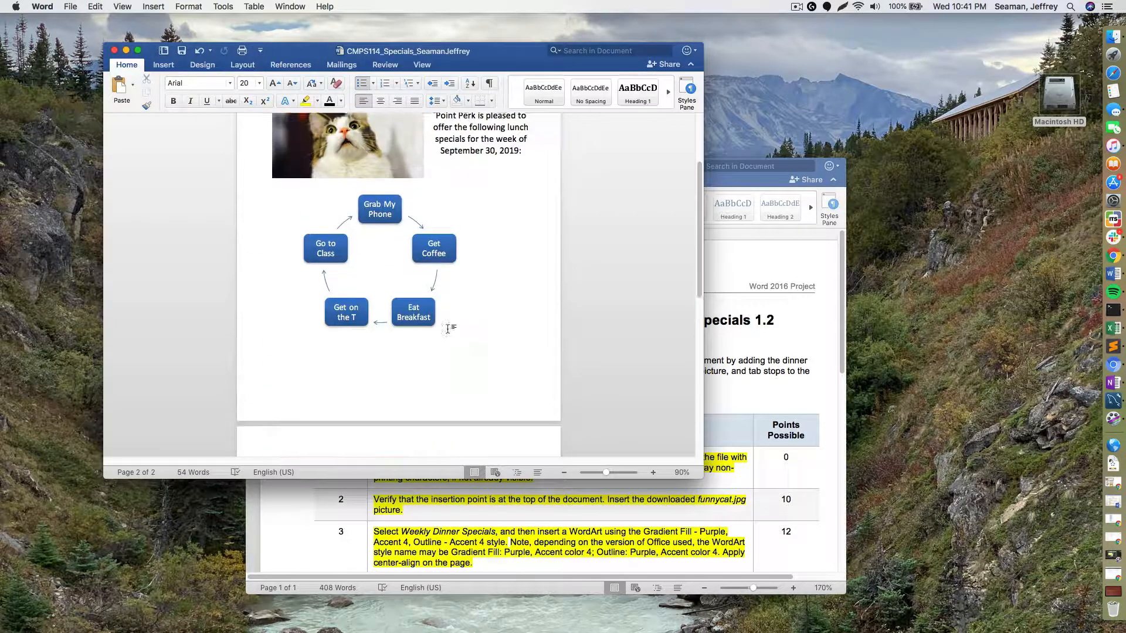